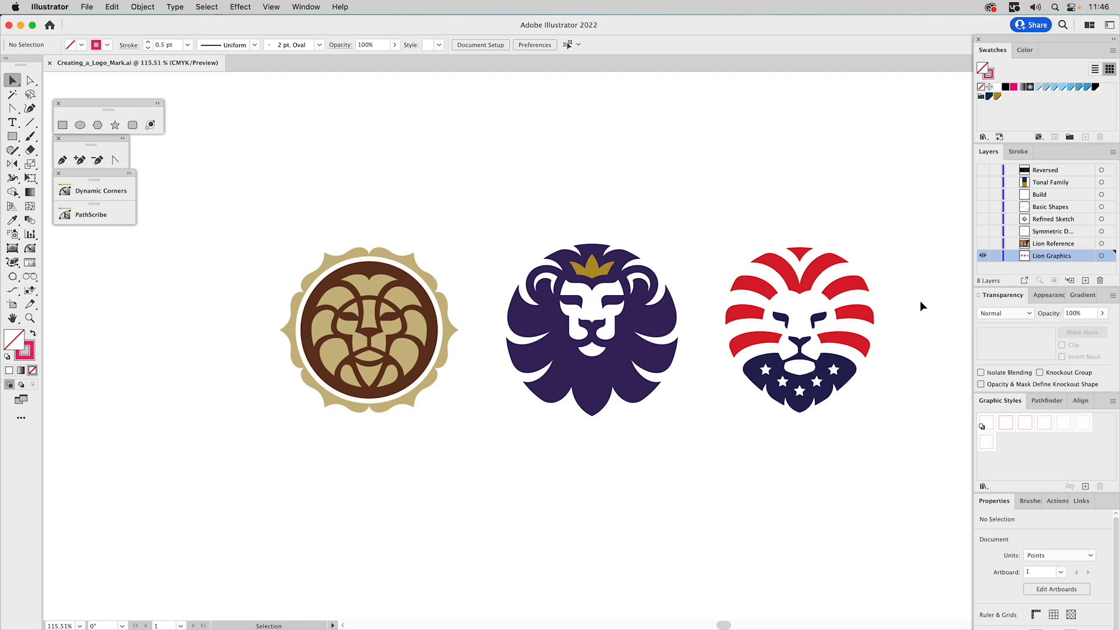
Switch the visible layer from Lion Graphics to Lion Reference, the symmetric half-sketch layer and finally only Refined Sketch
left_click(981, 253)
left_click(982, 243)
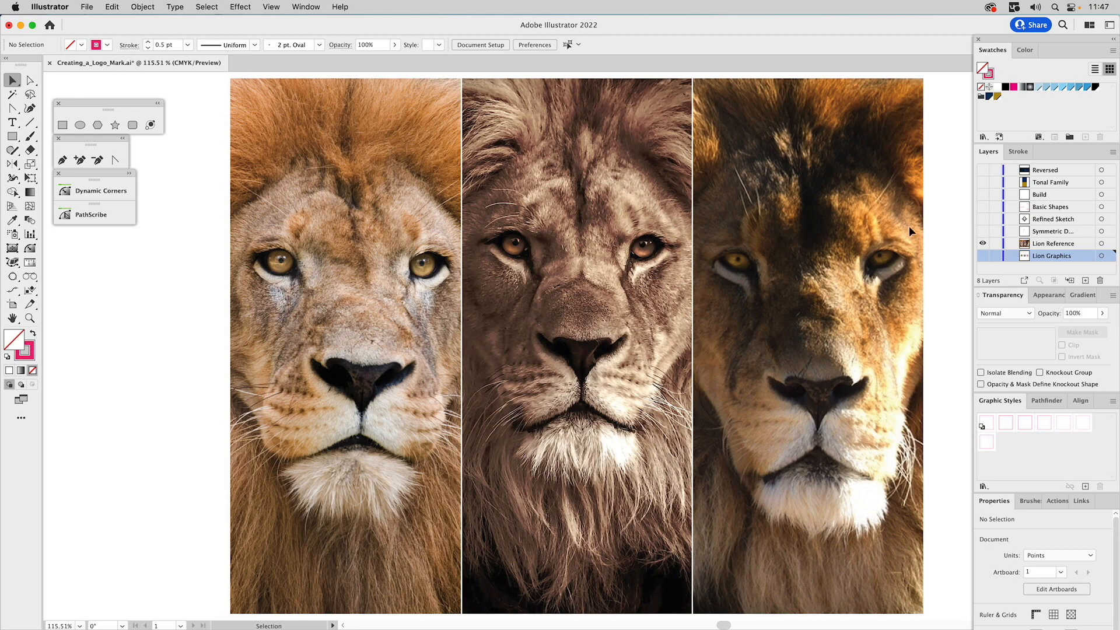
left_click(982, 231)
left_click(982, 243)
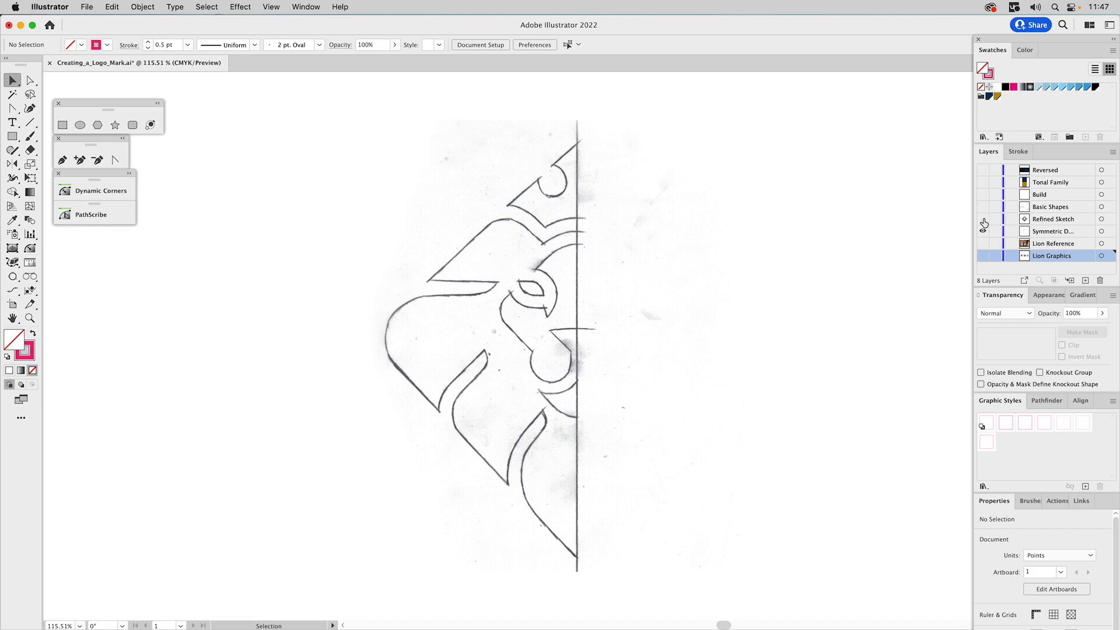
left_click(984, 221)
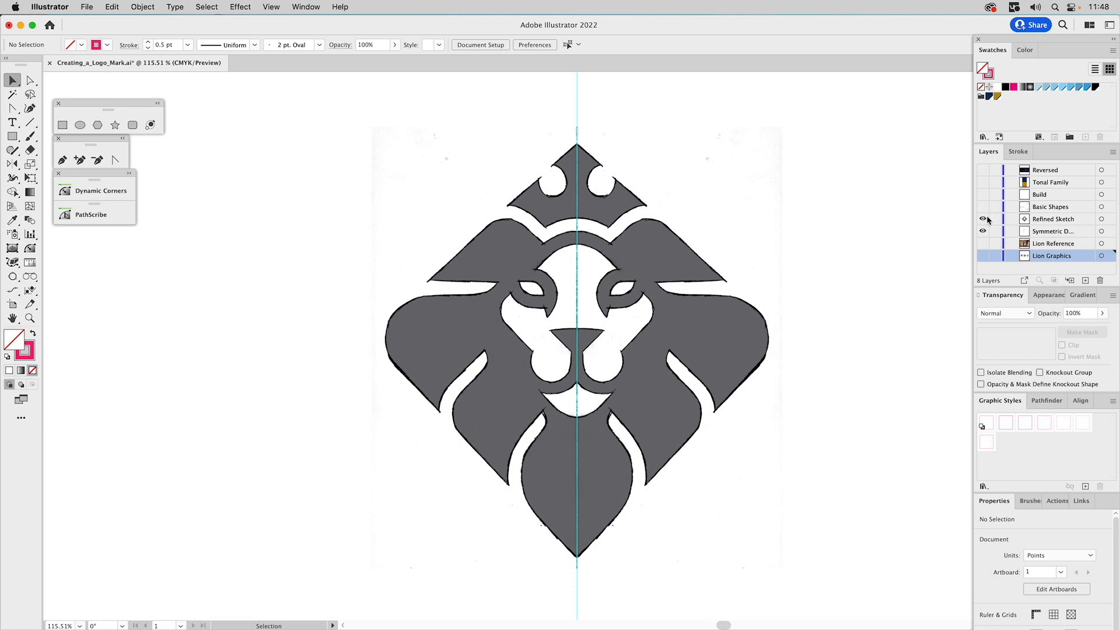
left_click(982, 232)
Set the opacity of the lion sketch image to 15% and lock the Refined Sketch layer
left_click(679, 265)
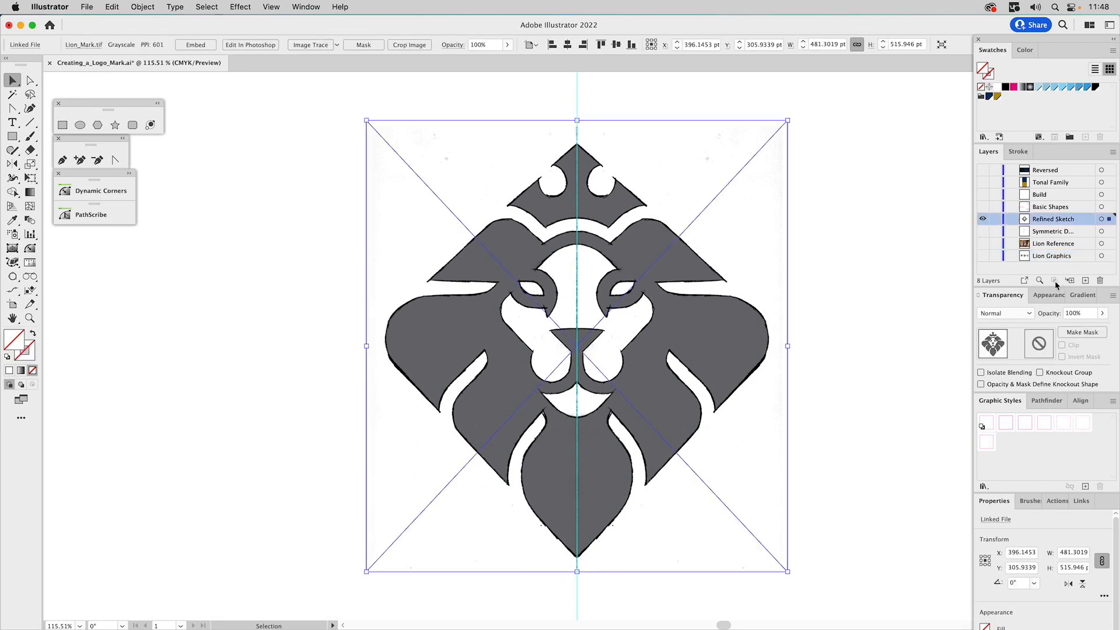
left_click(1076, 314)
type("15")
key("Return")
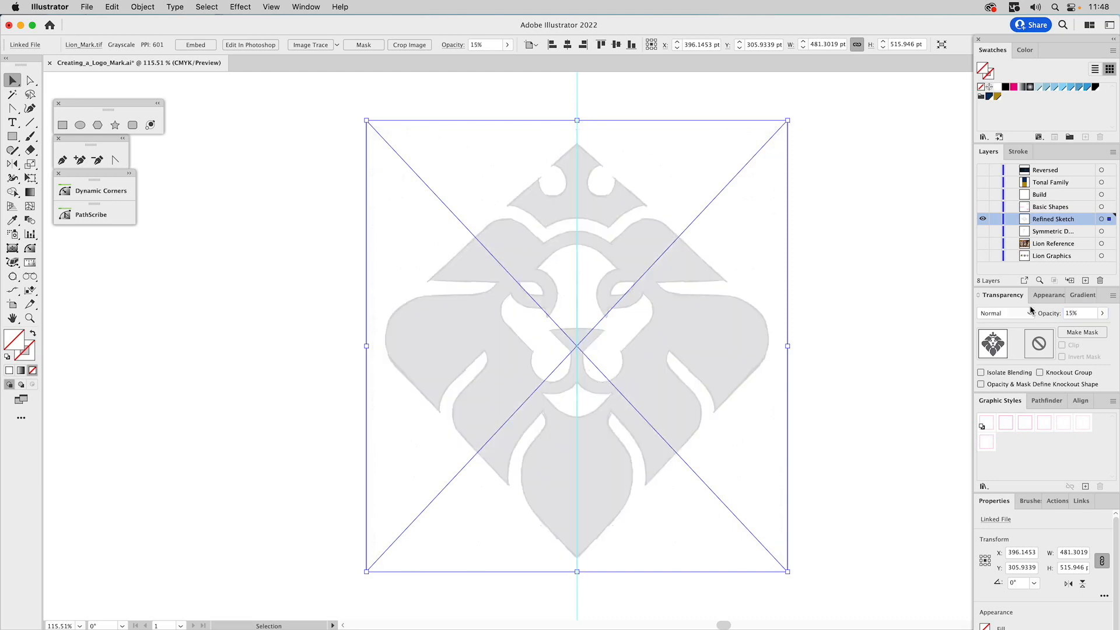
left_click(995, 219)
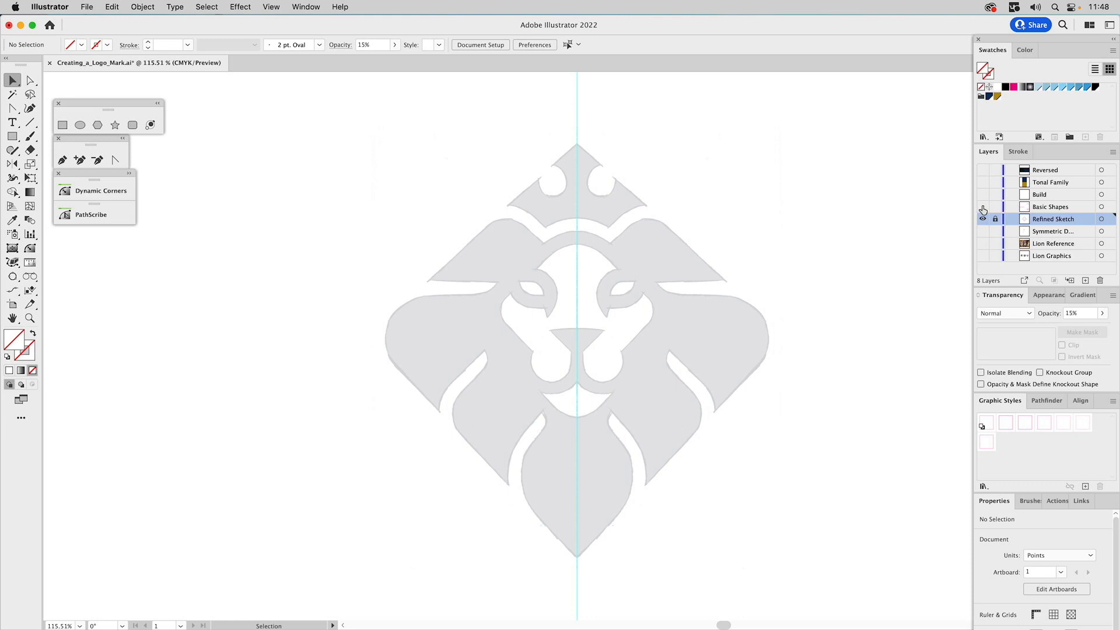
Show the Basic Shapes layer and check the sizes of the narrow nose rectangle and the long horizontal rectangle
left_click(983, 208)
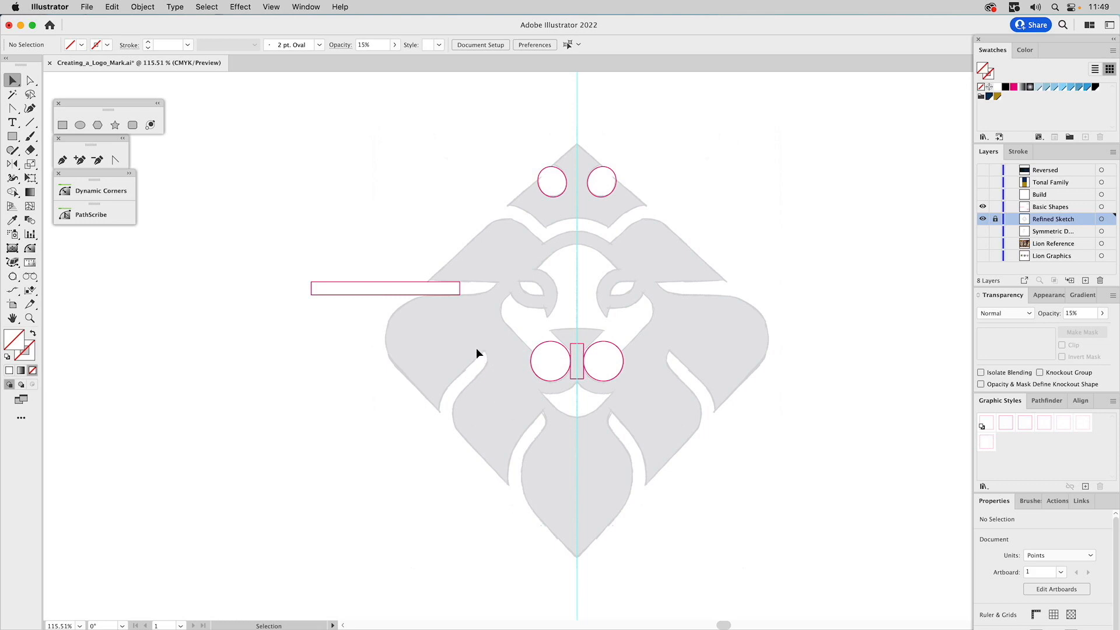
left_click(581, 346)
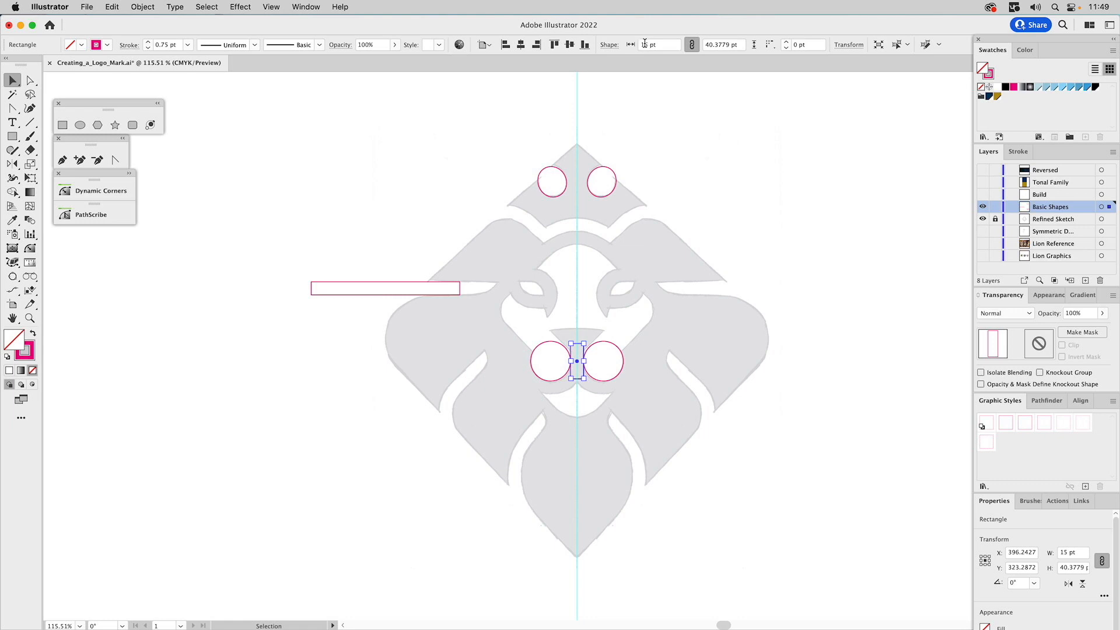
left_click_drag(386, 305, 387, 307)
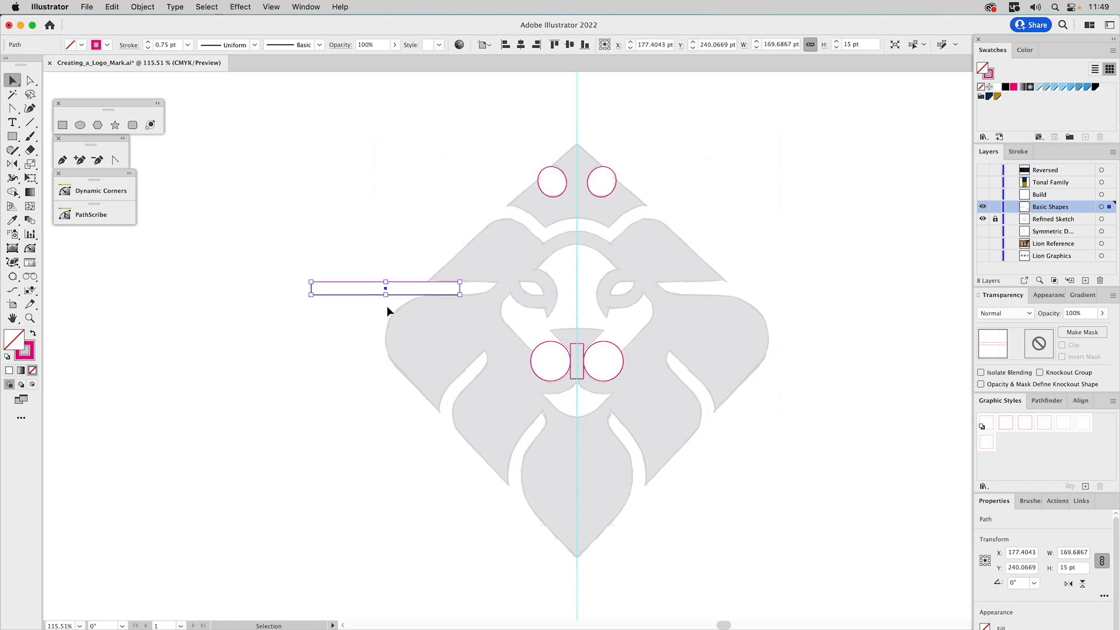
left_click(863, 45)
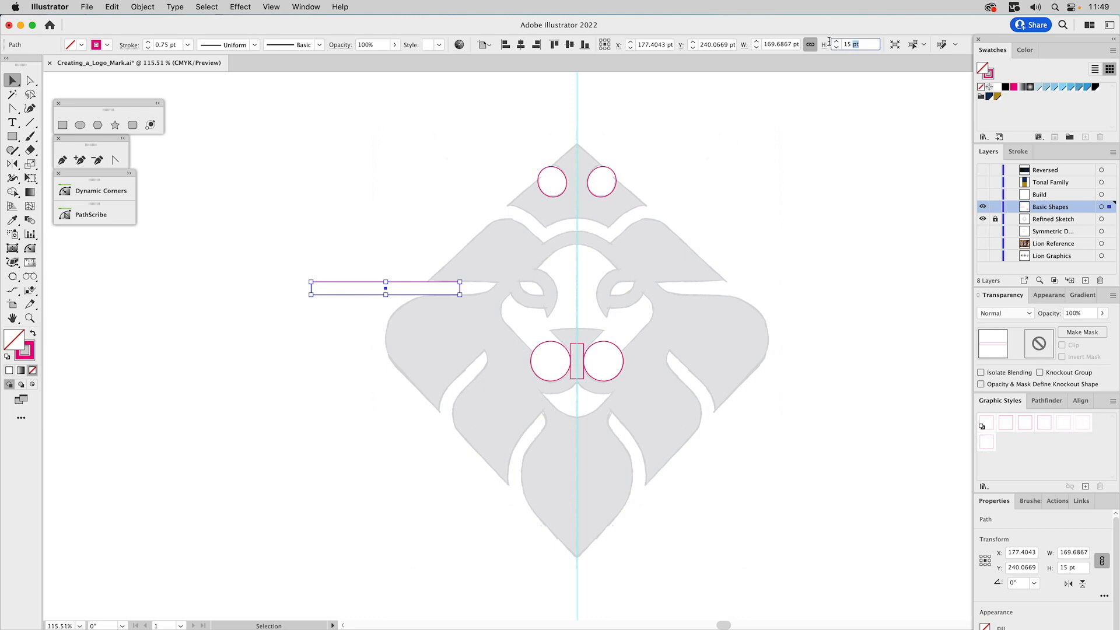
left_click(425, 217)
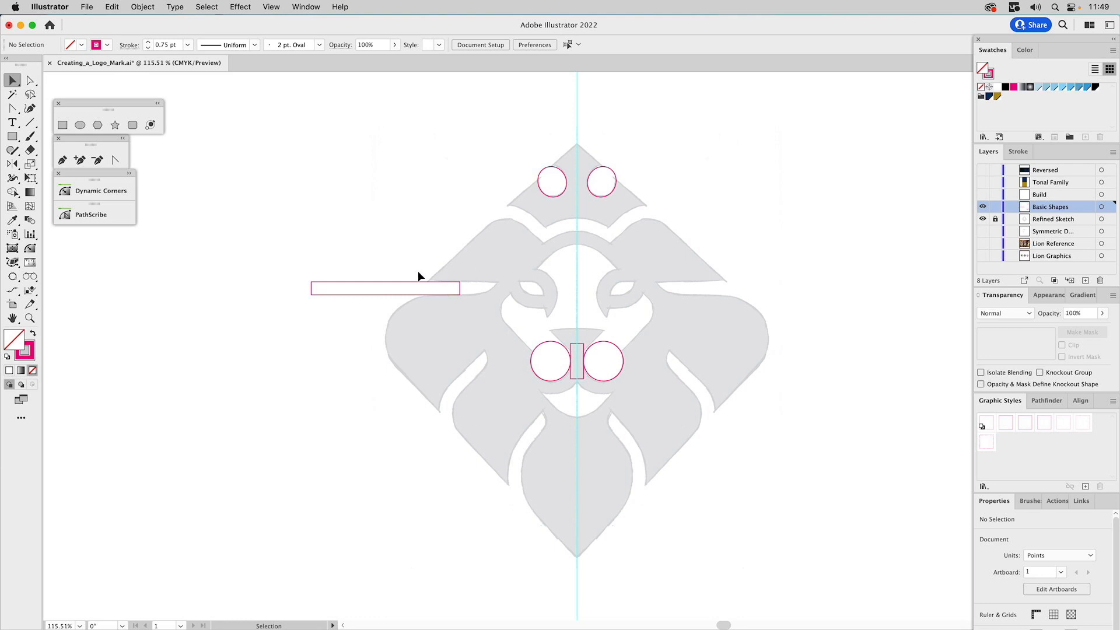
Draw a square about 137 pt wide centred on the vertical guide over the lion's face
left_click(30, 319)
left_click_drag(462, 199, 726, 454)
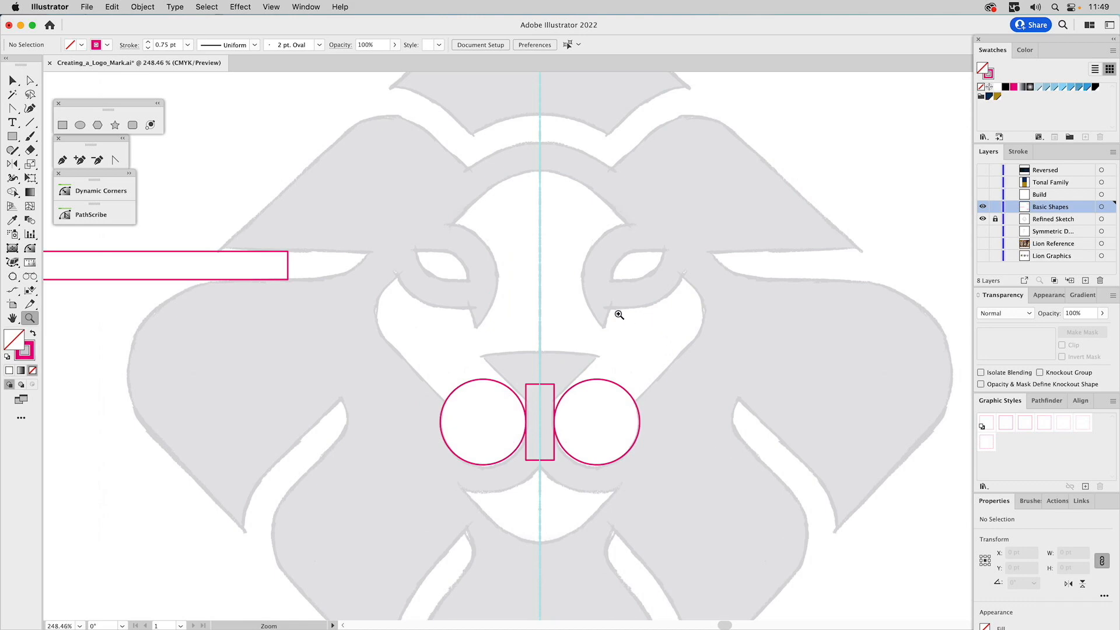
left_click(63, 125)
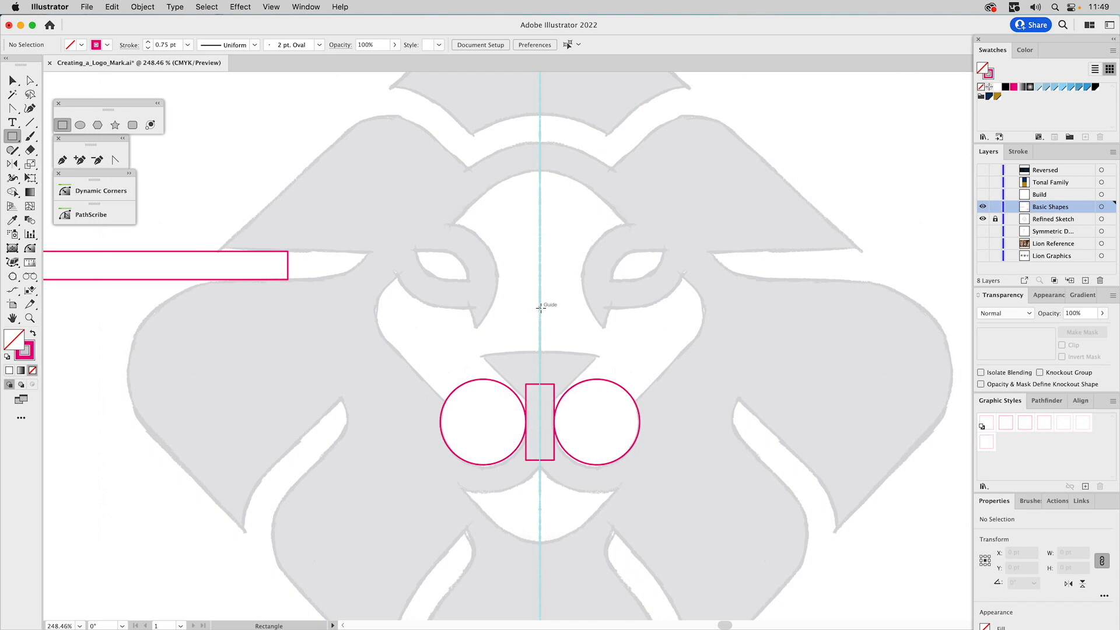
left_click_drag(539, 307, 668, 373)
key("v")
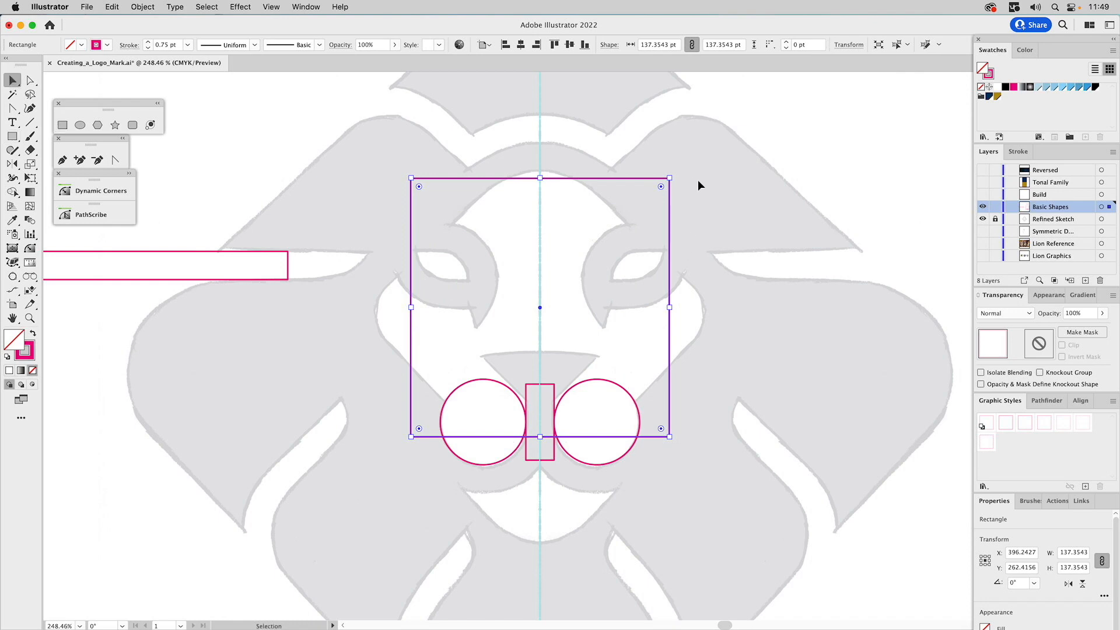
Rotate the square to 315° so it forms a diamond and shift it slightly down along the guide
left_click_drag(675, 174, 741, 358)
left_click(661, 204)
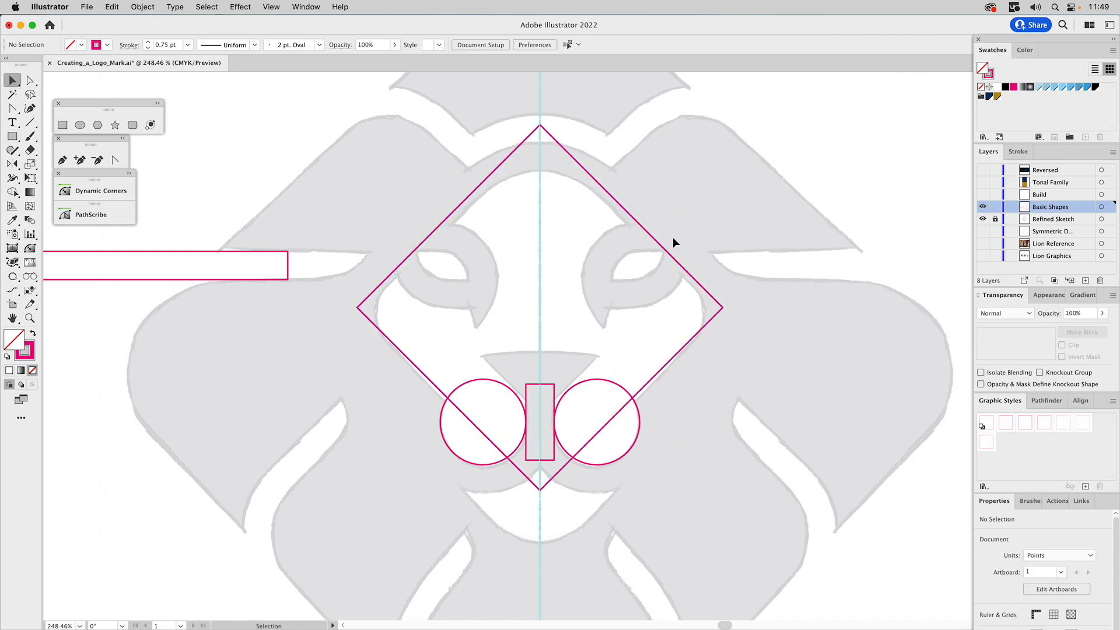
left_click_drag(663, 249, 663, 251)
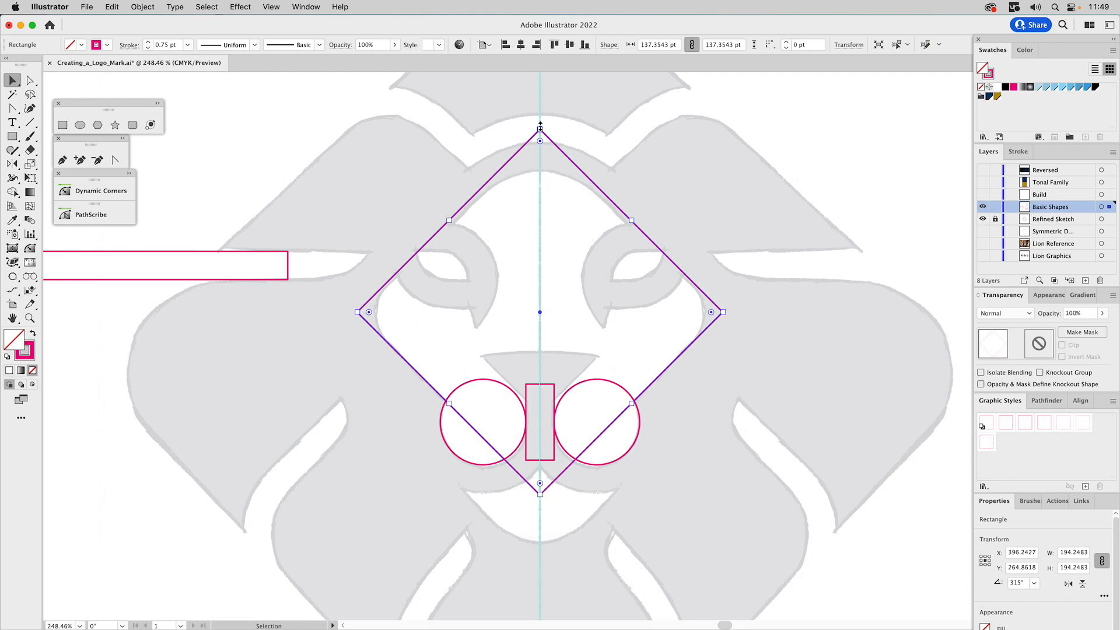
Lower the diamond's top anchor point to about Y 174 pt, at the upper edge of the sketched forehead band
key("a")
left_click(540, 129)
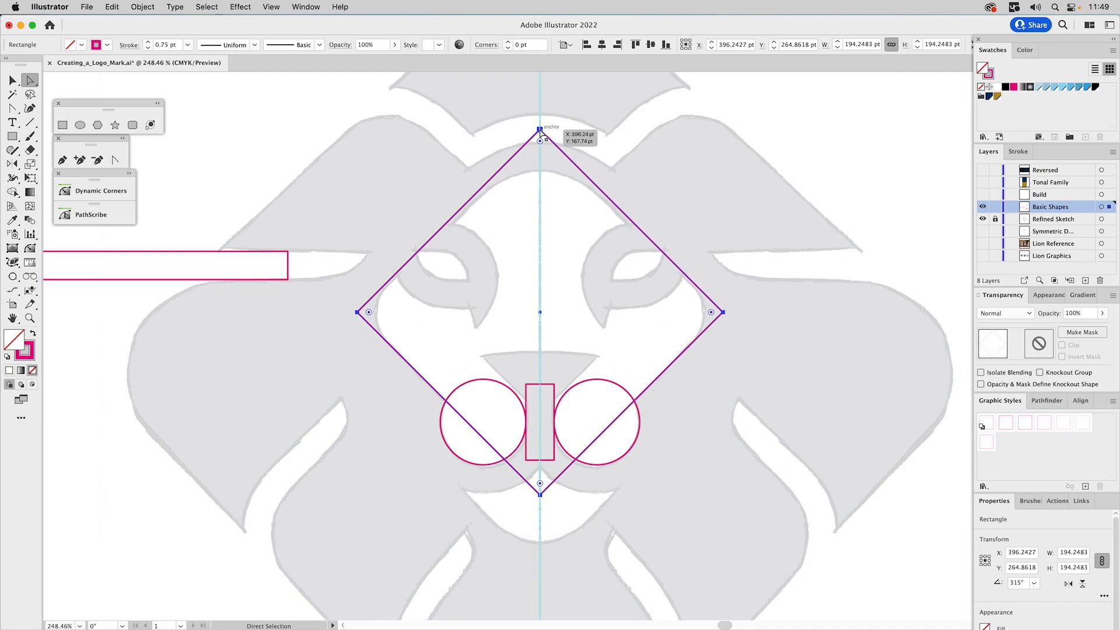
left_click(540, 130)
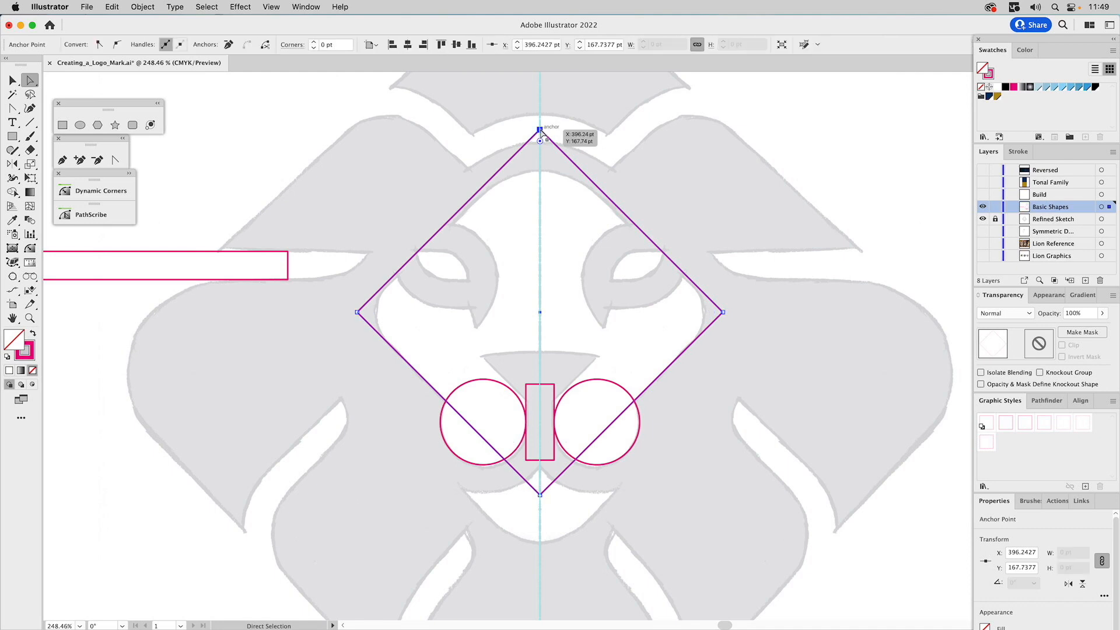
left_click_drag(540, 132, 540, 143)
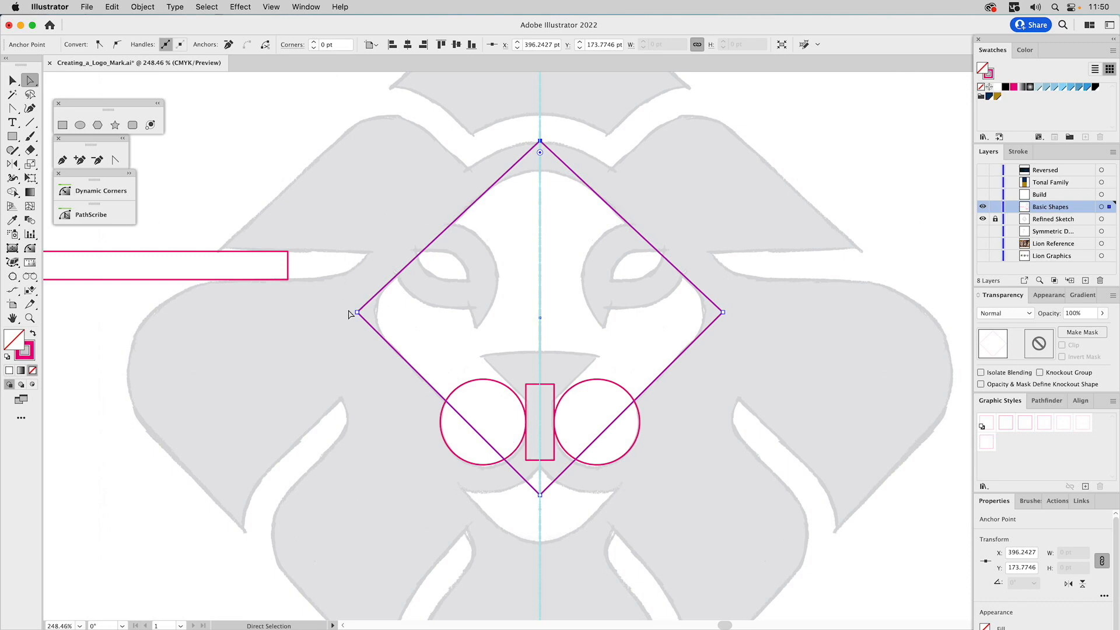
Round the diamond's two side corners to about 22.5 pt and its top corner to about 42.8 pt to match the sketch
left_click(358, 313)
left_click(722, 312, "shift")
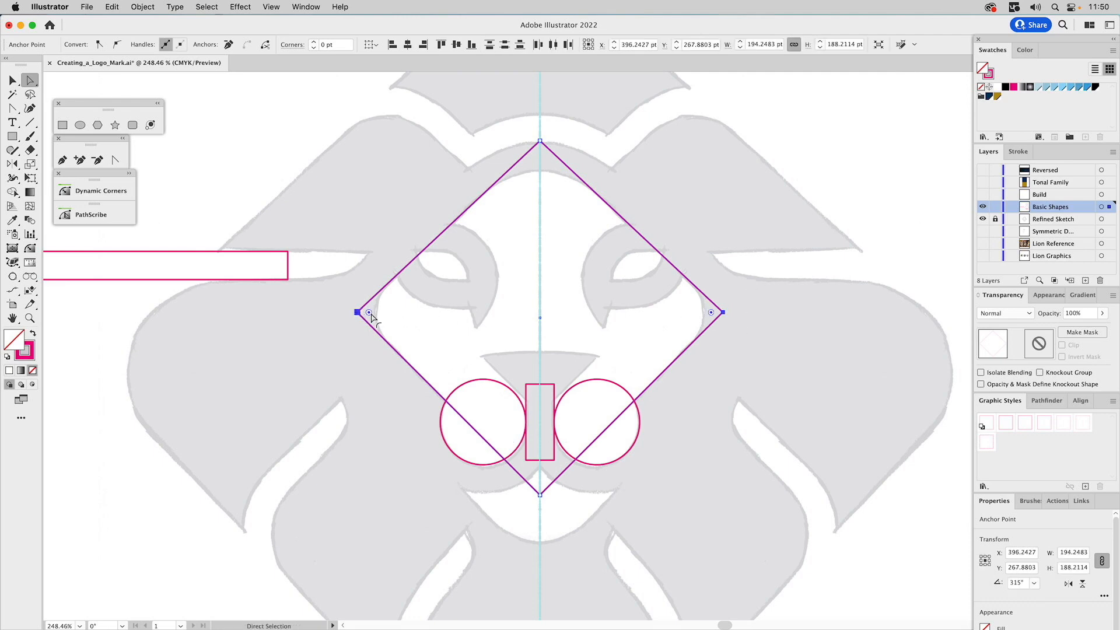
left_click_drag(373, 317, 417, 325)
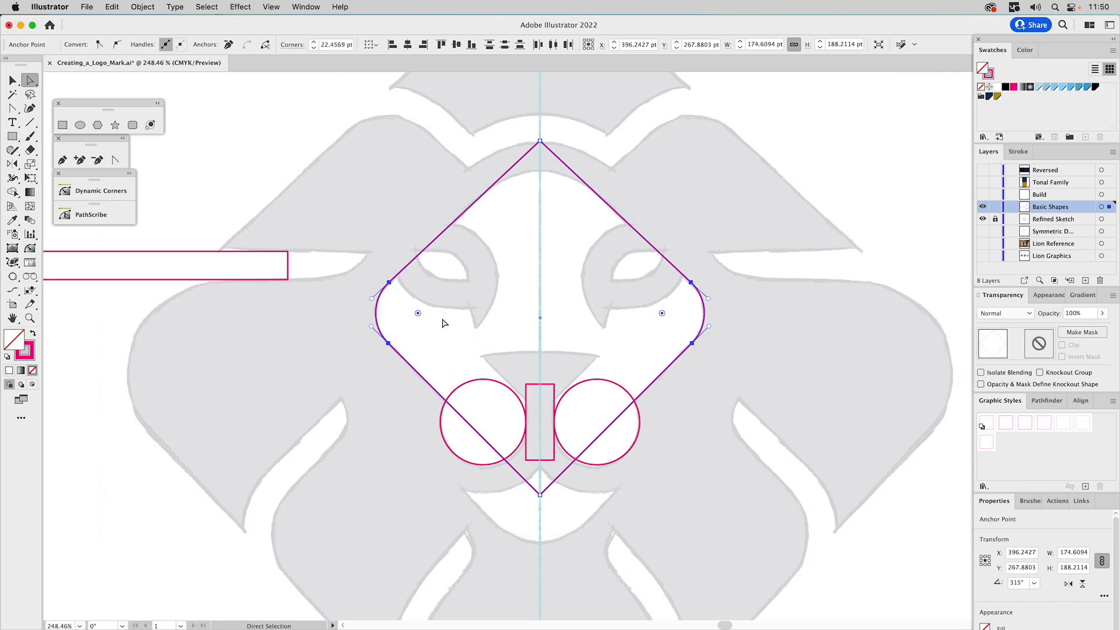
left_click(540, 140)
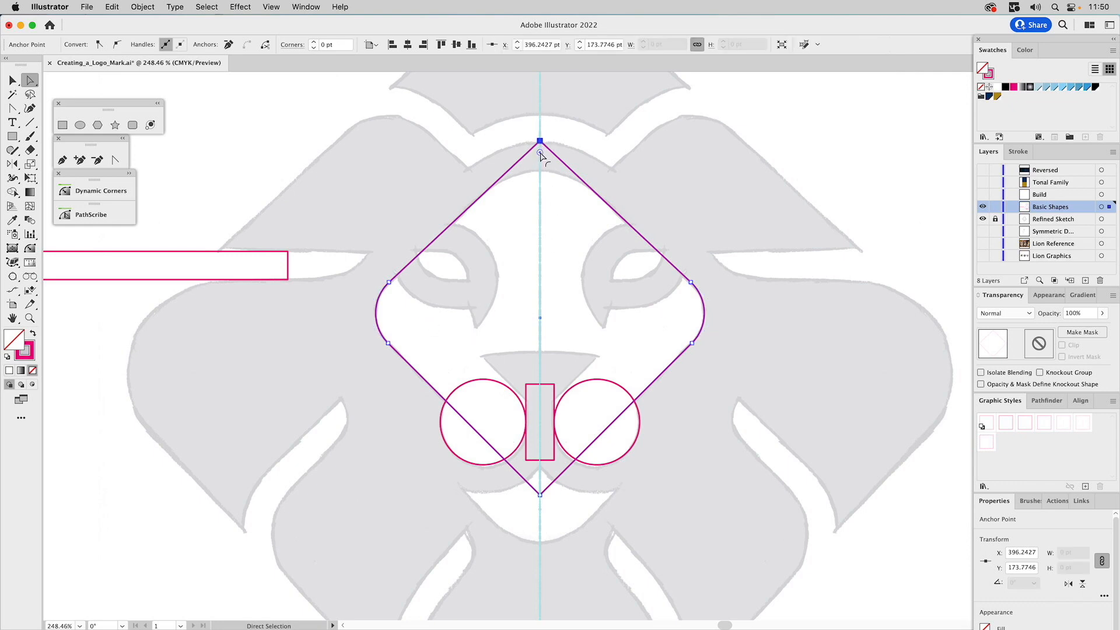
left_click_drag(540, 154, 535, 257)
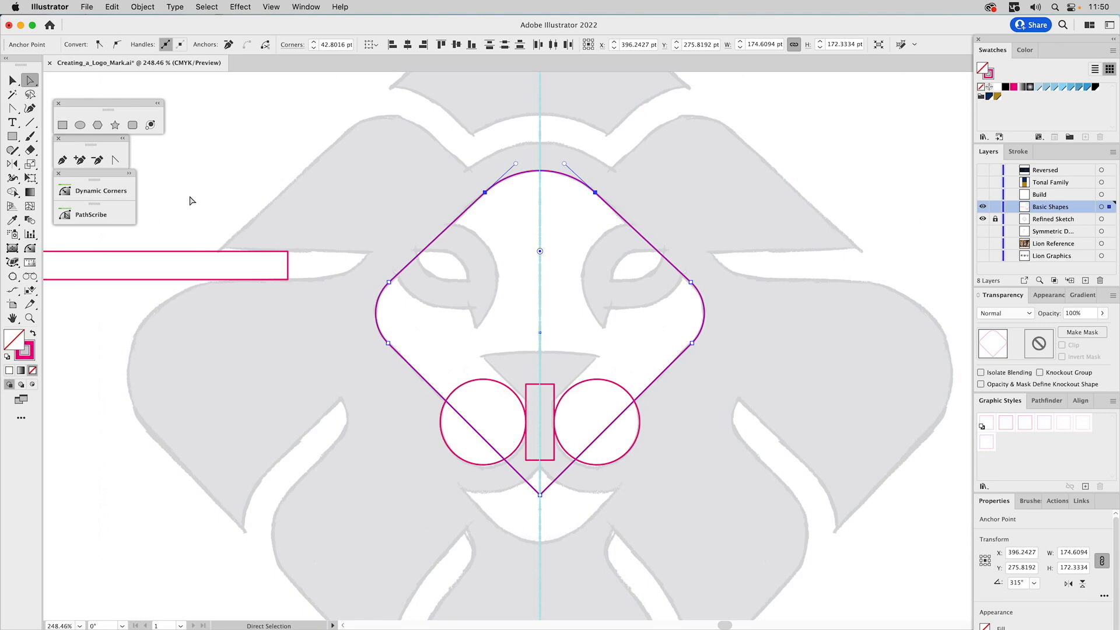
Cut off the rounded diamond's lower tip at the muzzle circles' centres by subtracting a rectangle of about 105 × 60 pt
left_click(62, 125)
left_click_drag(441, 533, 640, 421)
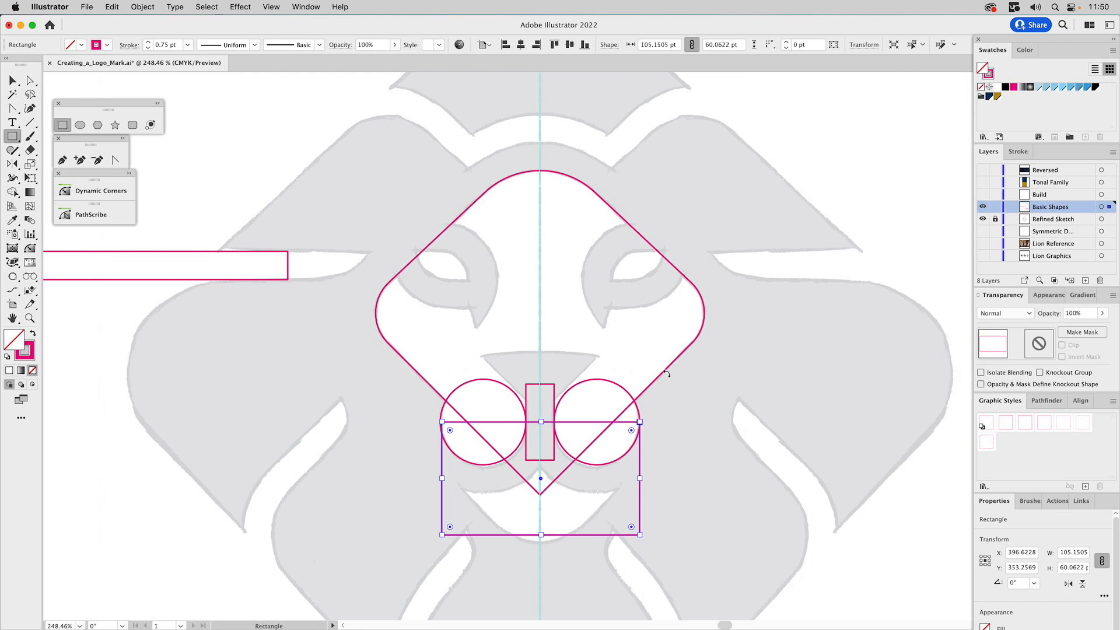
key("v")
left_click(682, 358)
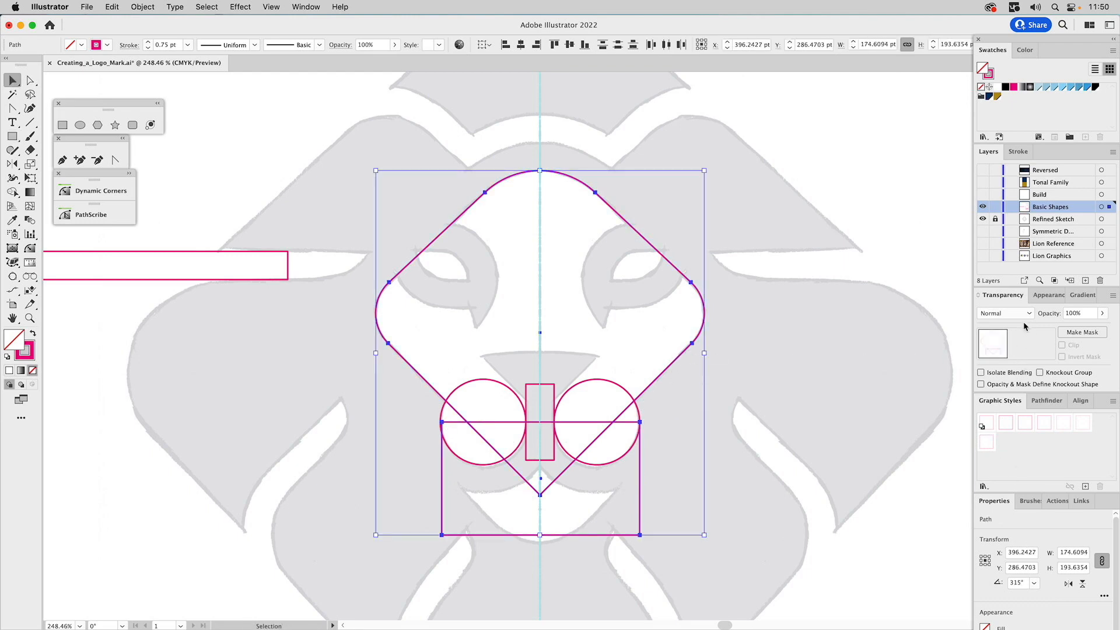
left_click(1042, 402)
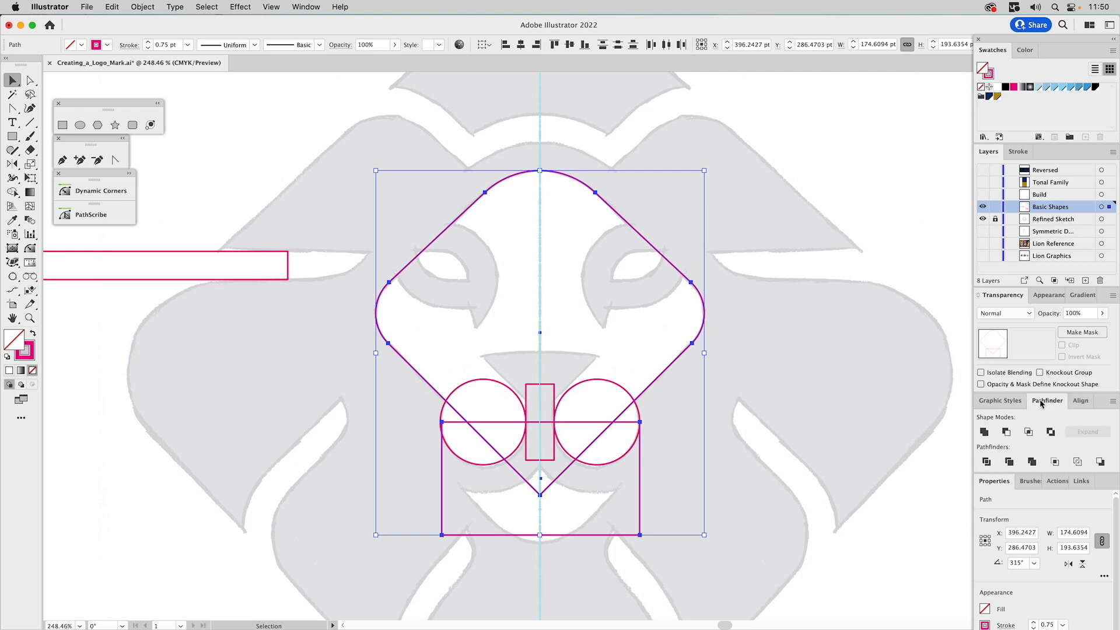
left_click(1007, 431)
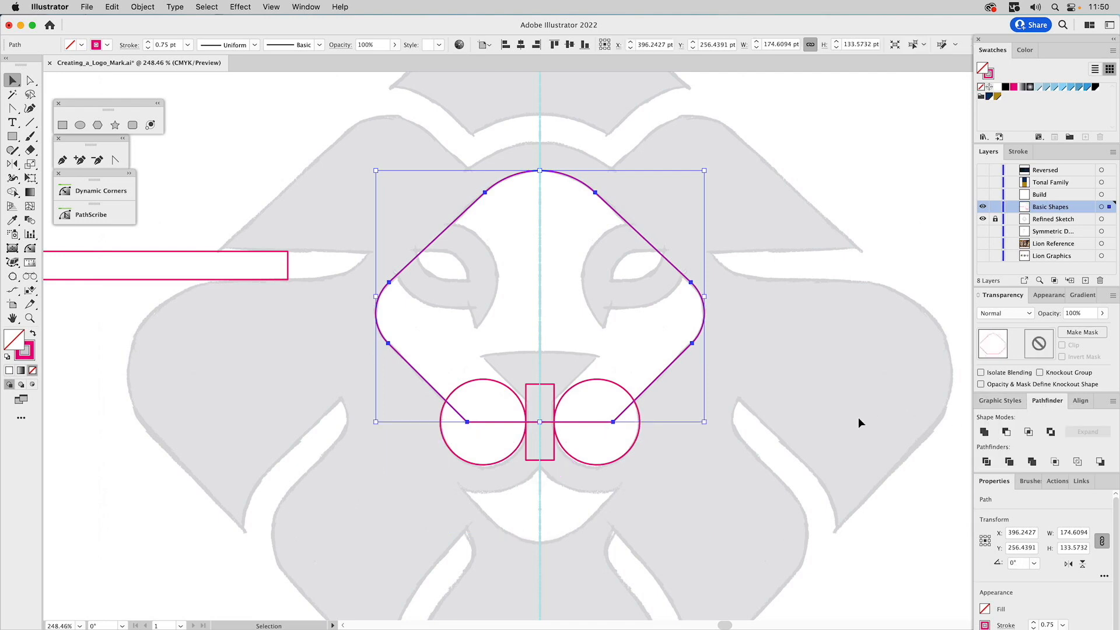
left_click(786, 405)
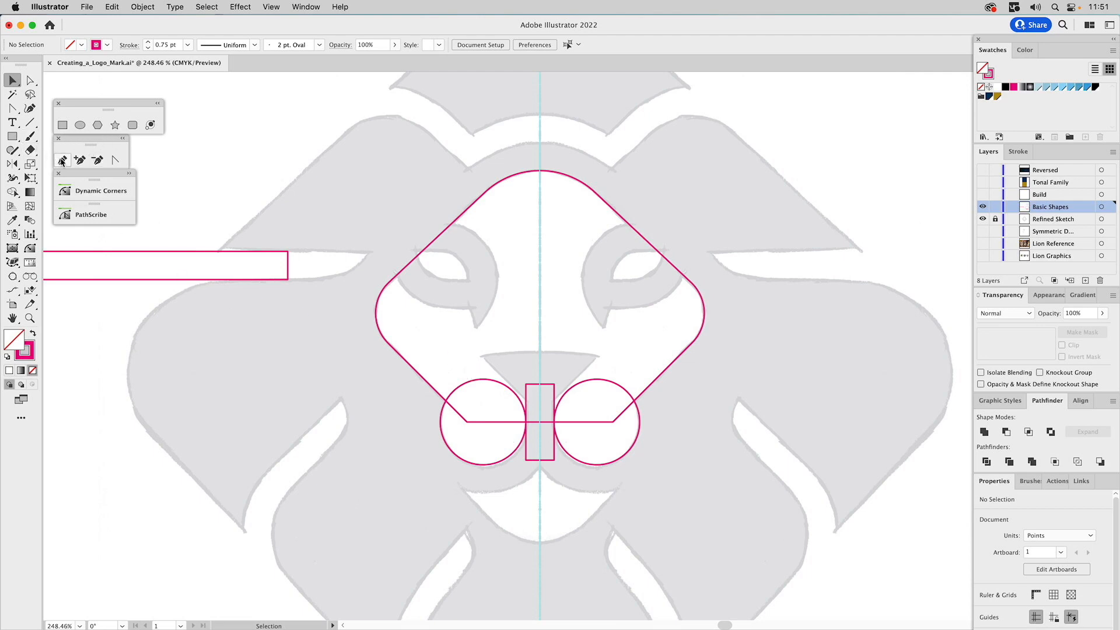
Add four anchor points to the face shape's flat bottom edge, two on each side of the guide
left_click(81, 160)
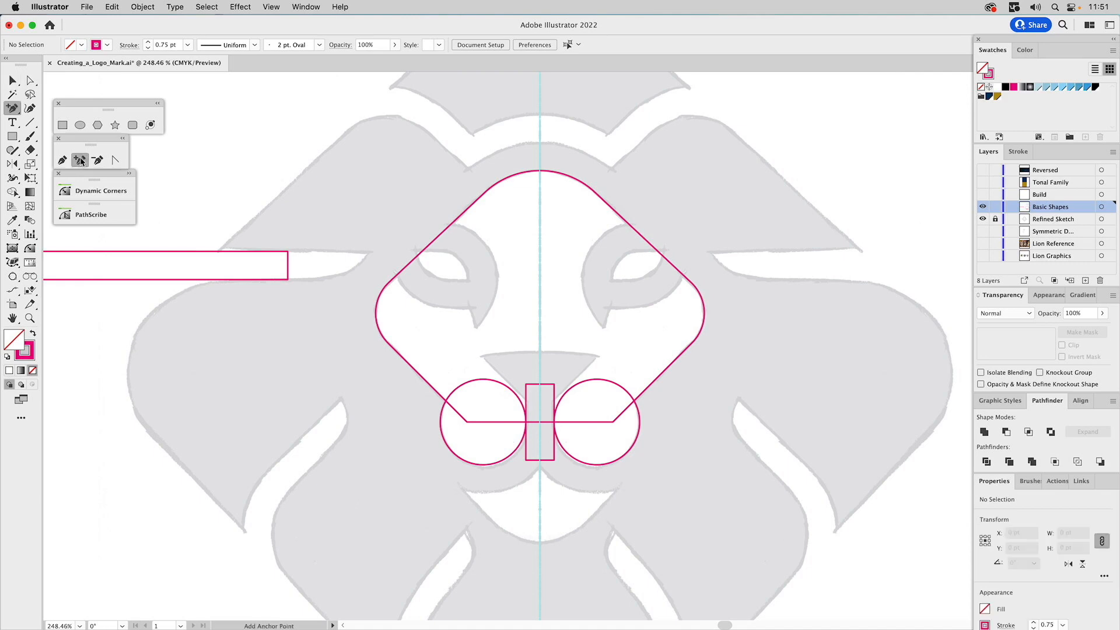
left_click(511, 421)
left_click(565, 421)
key("a")
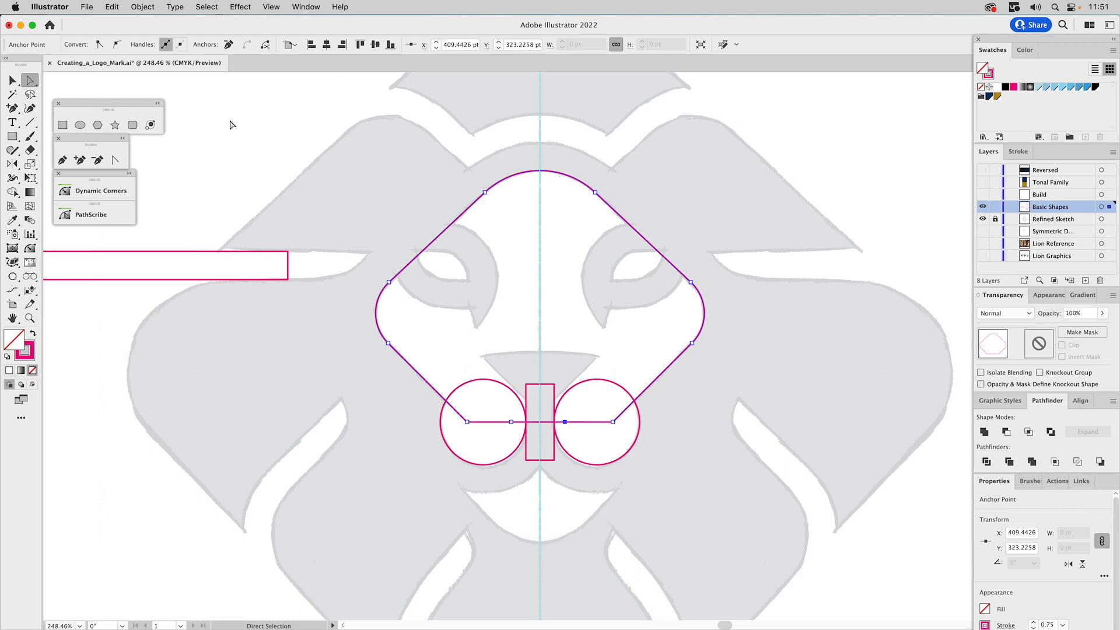
left_click(81, 161)
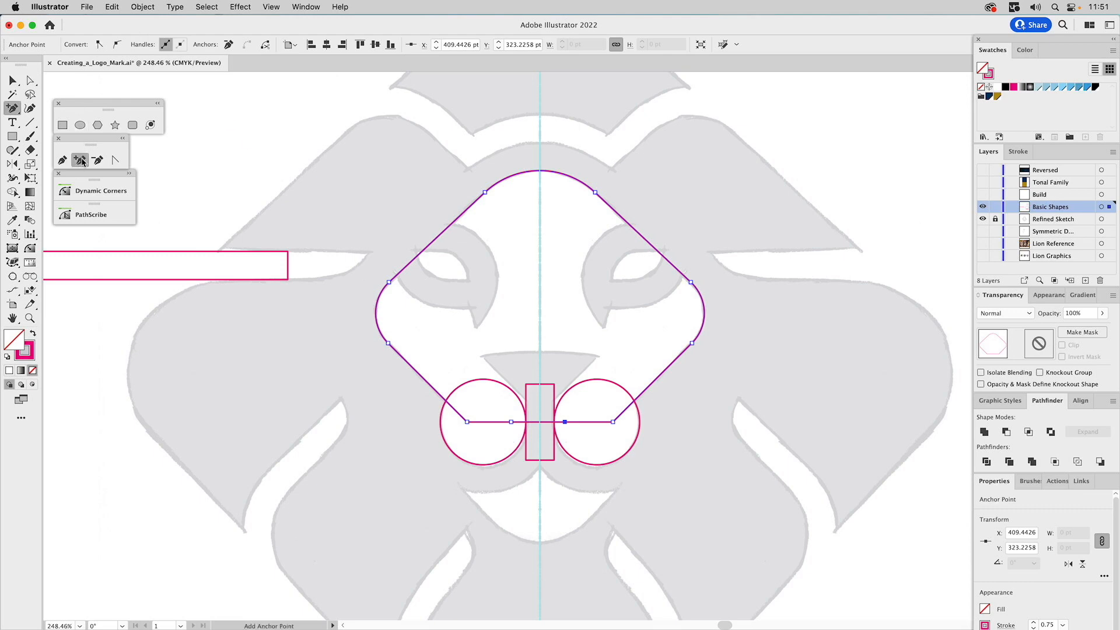
left_click(498, 421)
left_click(577, 421)
Raise the two inner anchor points into the nose and move the outer two onto the narrow rectangle's side edges
key("a")
mouse_move(512, 422)
left_mouse_down()
mouse_move(539, 388)
mouse_move(528, 407)
mouse_move(579, 422)
mouse_move(518, 429)
mouse_move(532, 429)
left_mouse_up()
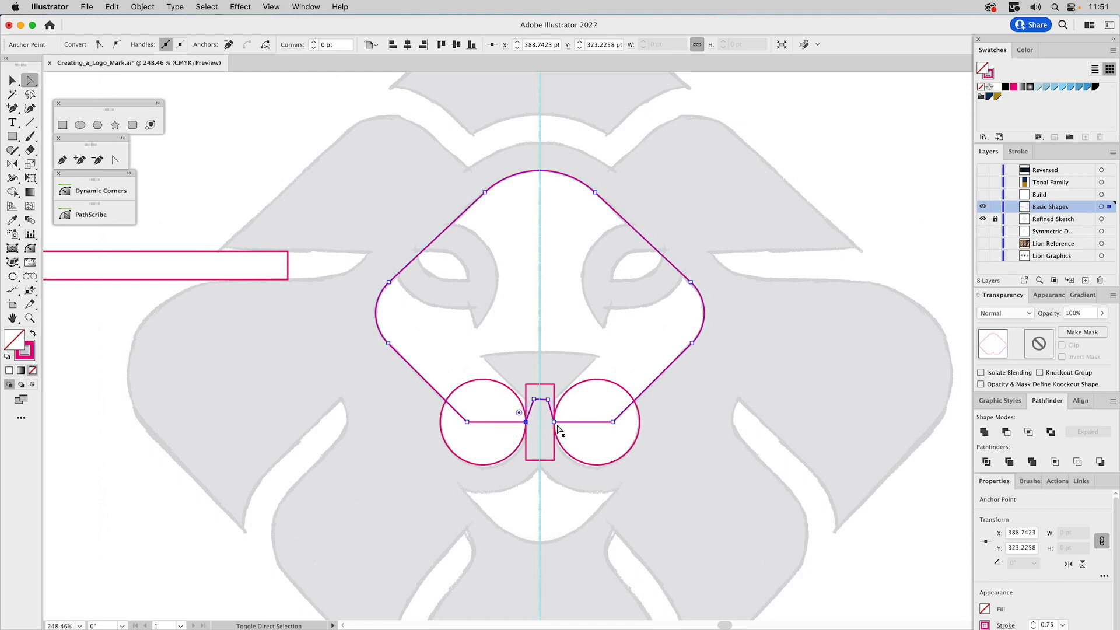
key("v")
left_click(585, 317)
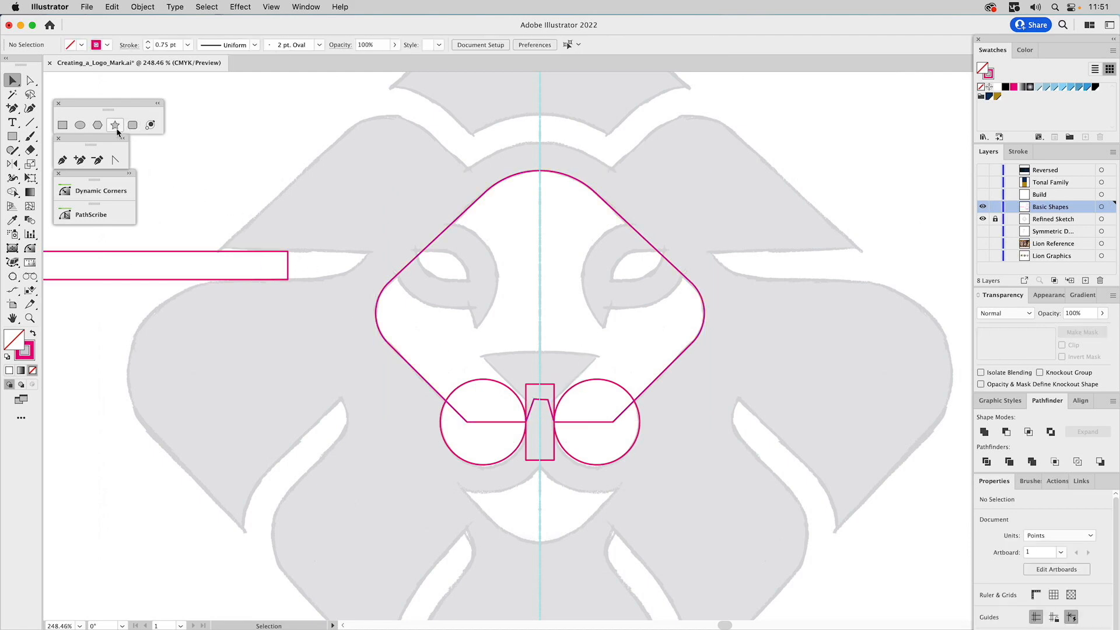
Draw a circle about 258 pt in diameter centred on the guide and move it down until its top meets the nose's upper edge
left_click(80, 125)
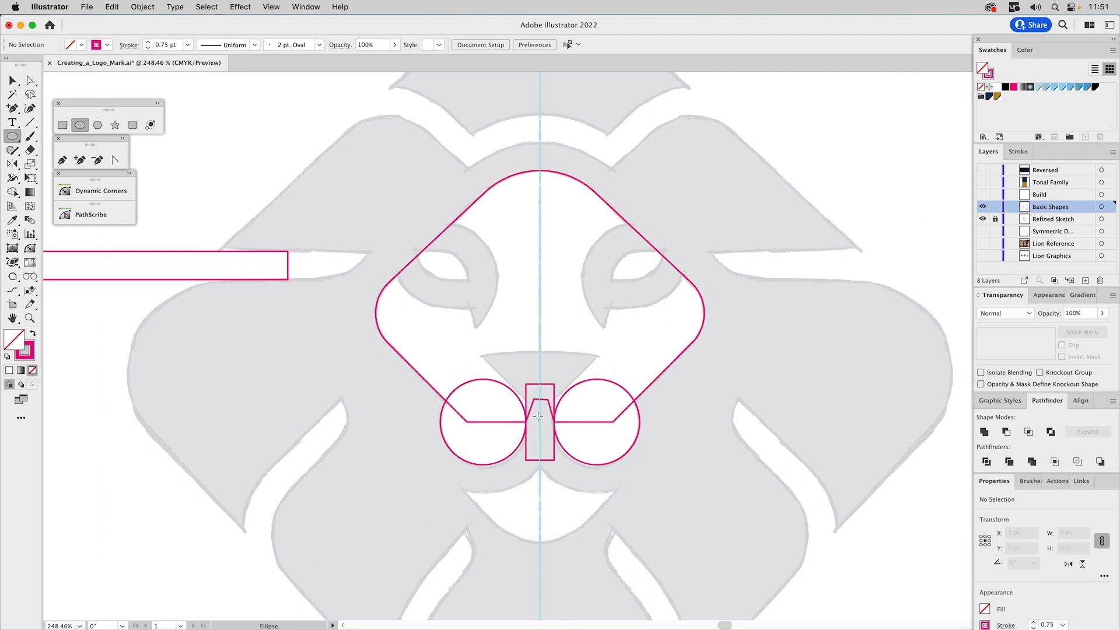
left_click_drag(541, 416, 783, 286)
key("v")
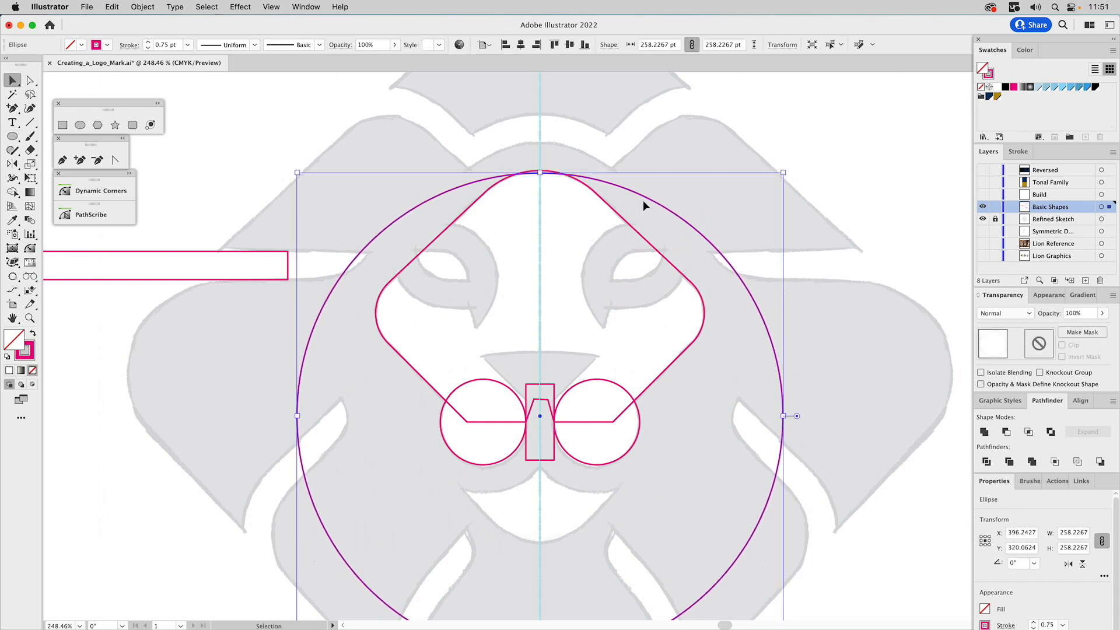
left_click_drag(627, 187, 640, 366)
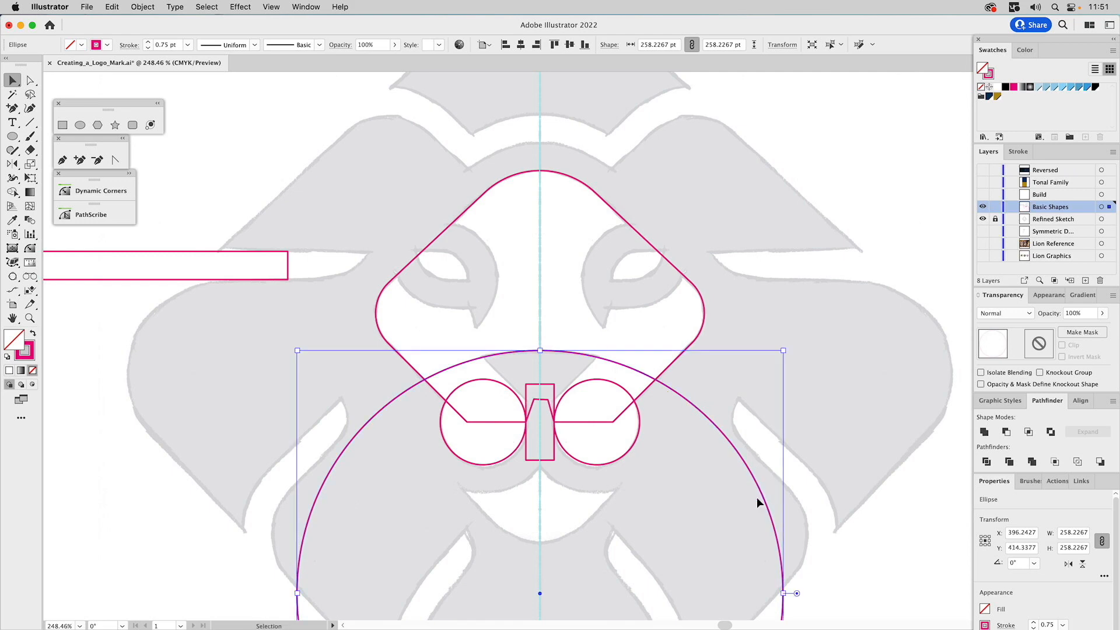
Widen the large circle to about 285 pt, and draw a square about 58 pt wide, rotated 45° and centred on the guide over the nose
left_click_drag(782, 593, 809, 594)
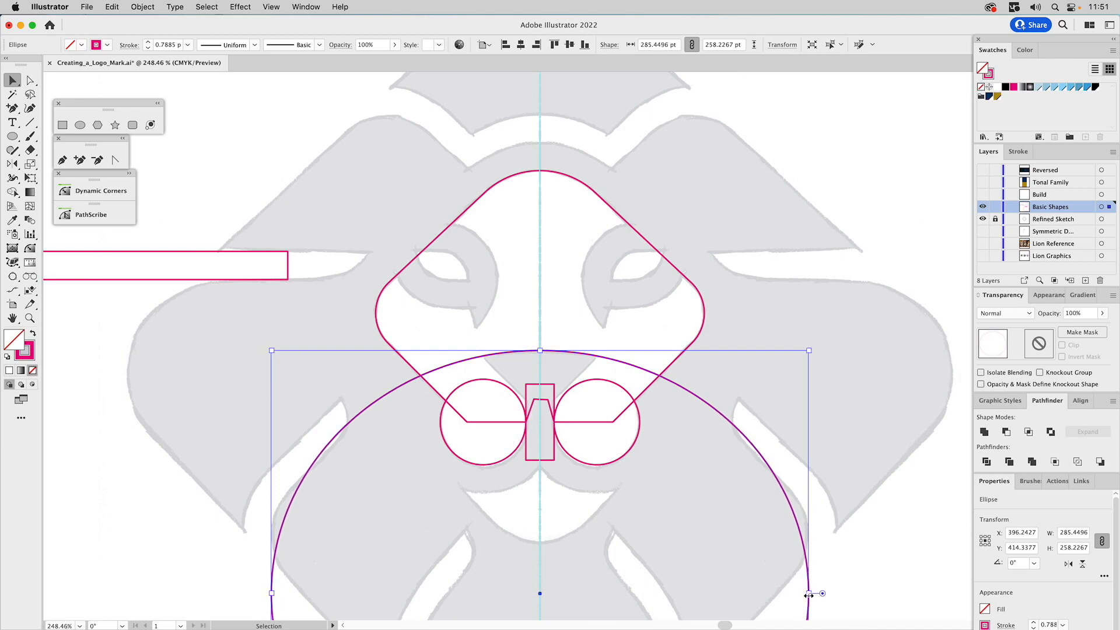
left_click(63, 125)
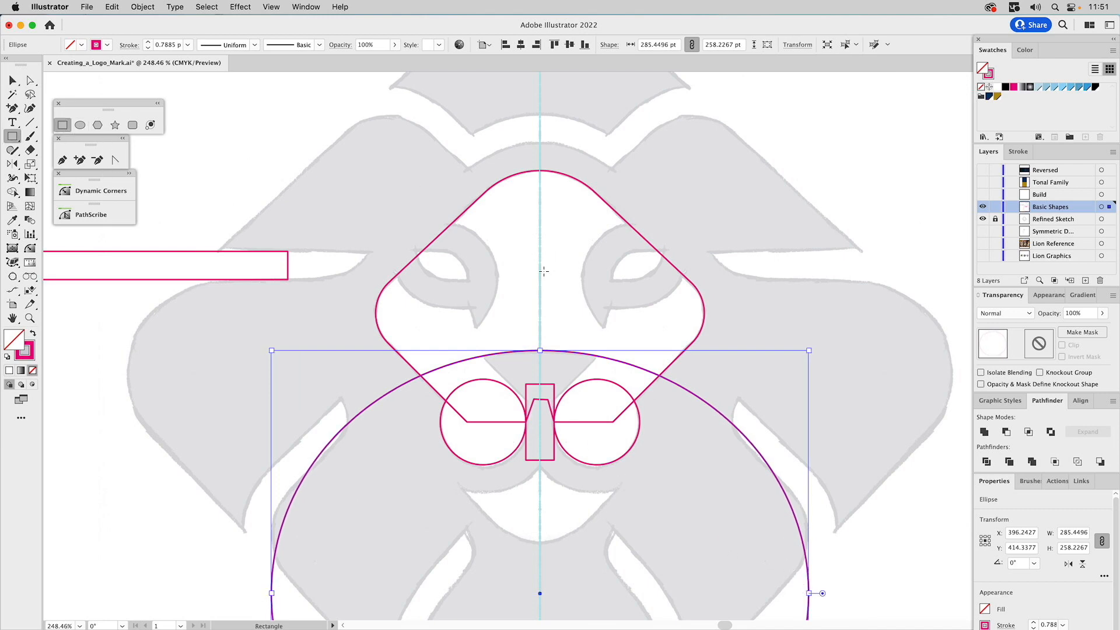
left_click_drag(540, 271, 609, 286)
left_click_drag(602, 207, 616, 335)
key("v")
left_click(633, 315)
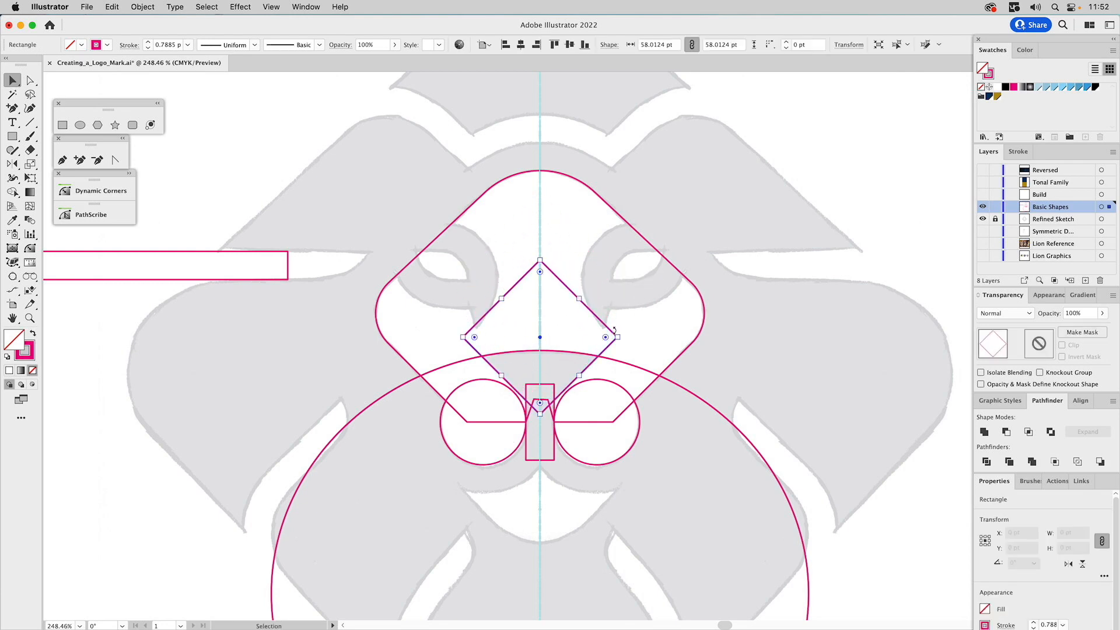
Intersect the rotated square with the large ellipse to form the nose shape with its curved upper edge
left_click(624, 364, "shift")
left_click(1029, 432)
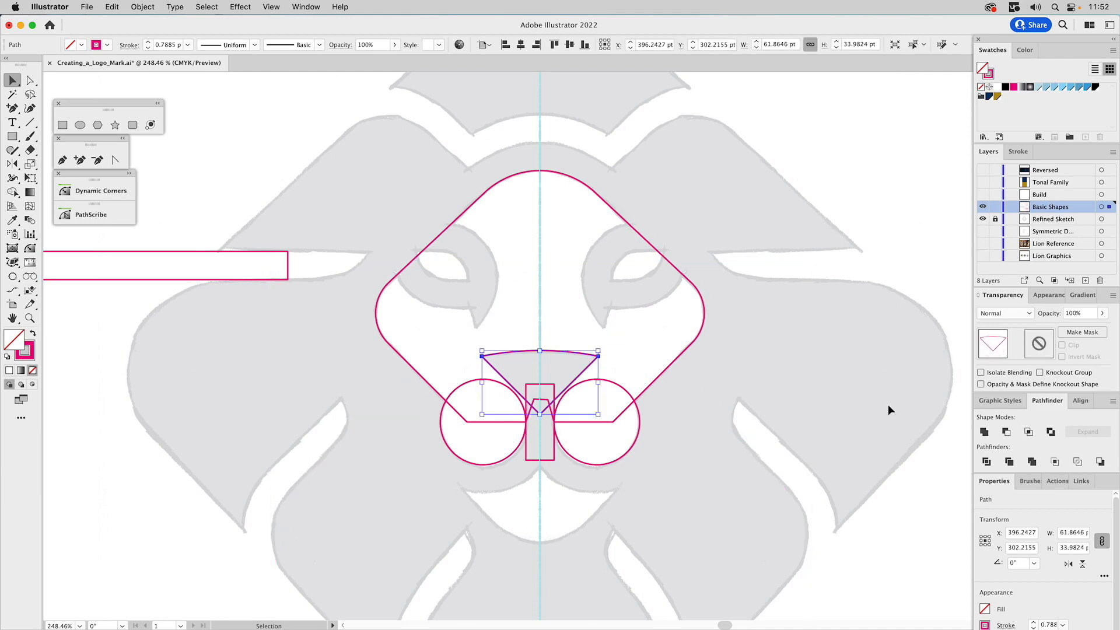
left_click(842, 386)
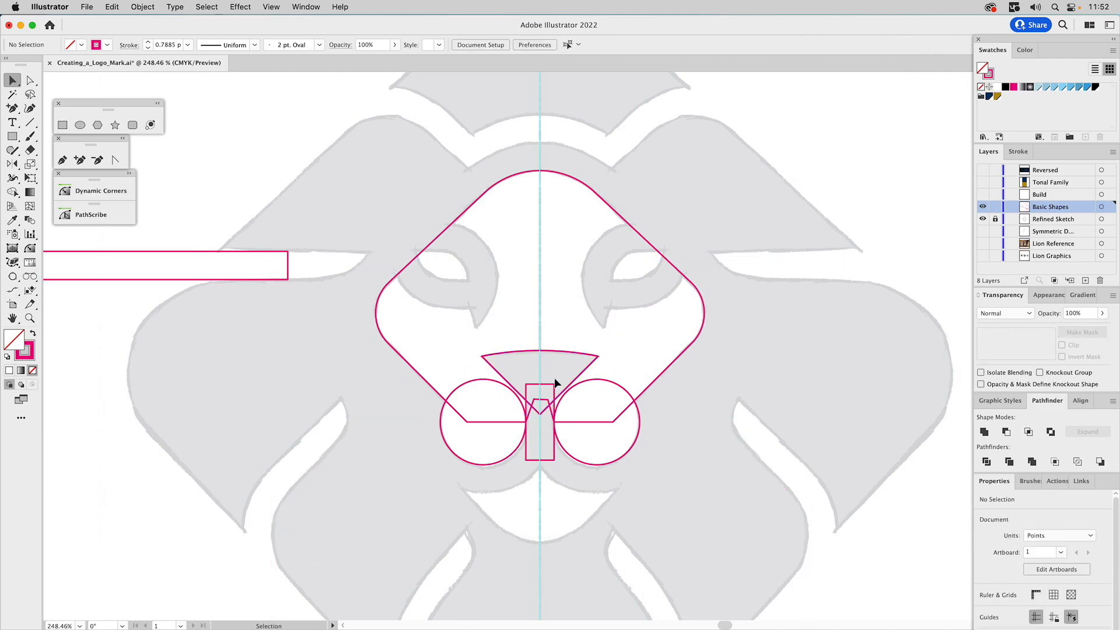
Offset the paths of both muzzle circles outward by 15 pt with round joins
left_click(476, 380)
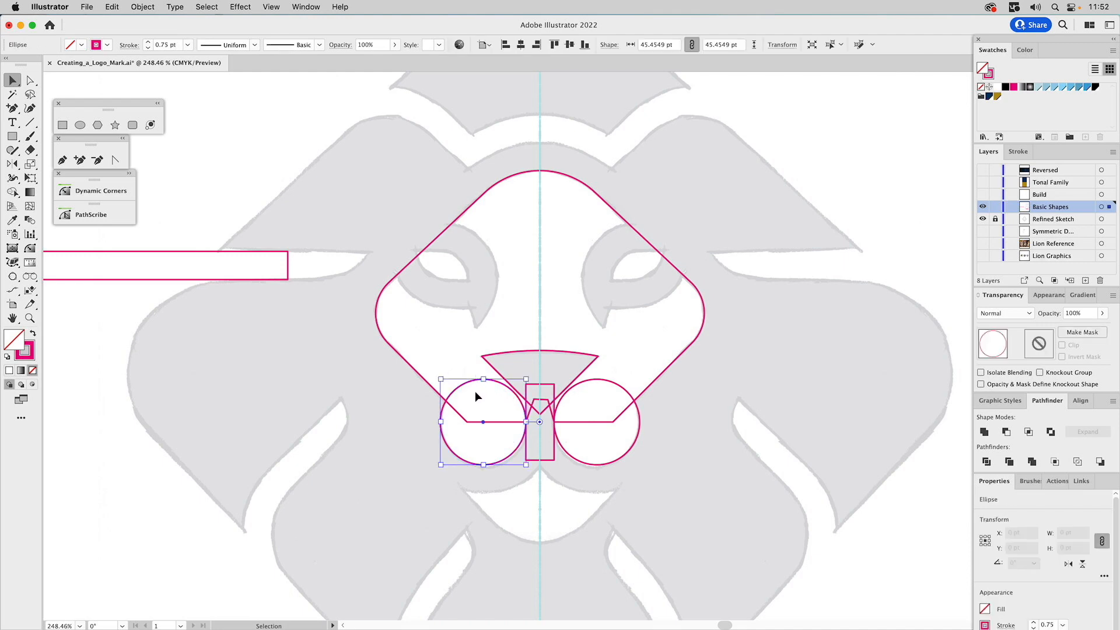
left_click(617, 389, "shift")
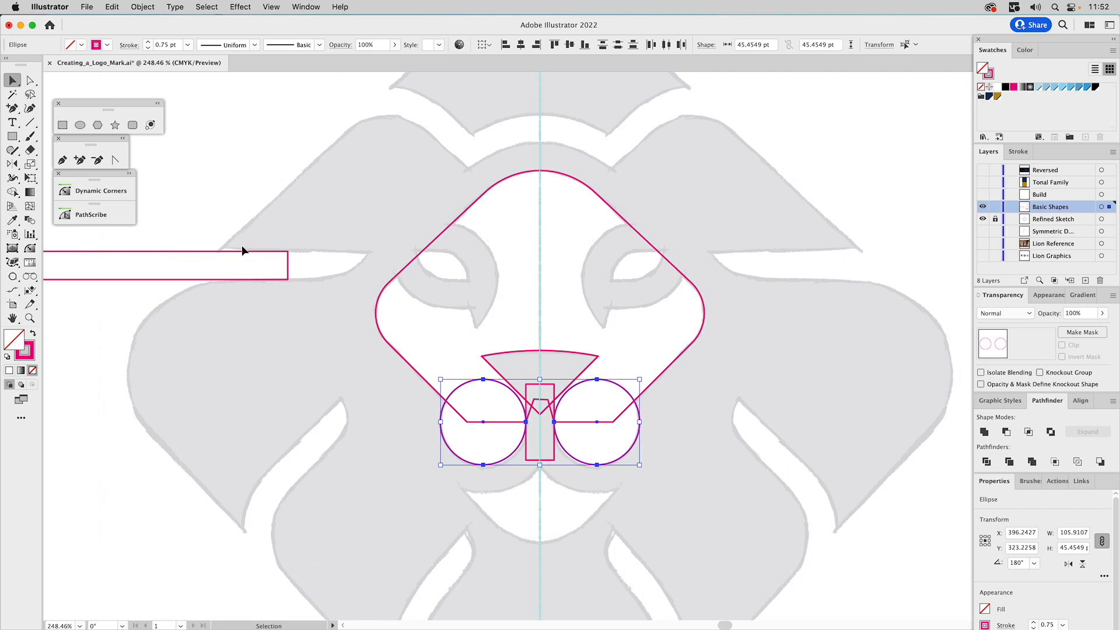
left_click(145, 6)
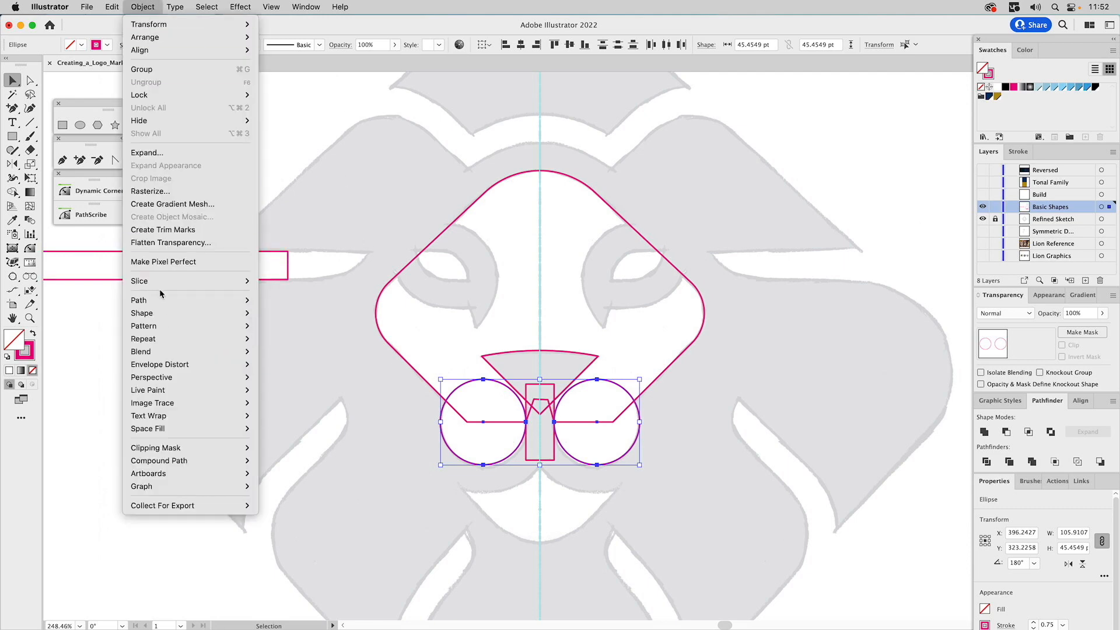
mouse_move(231, 303)
left_click(287, 357)
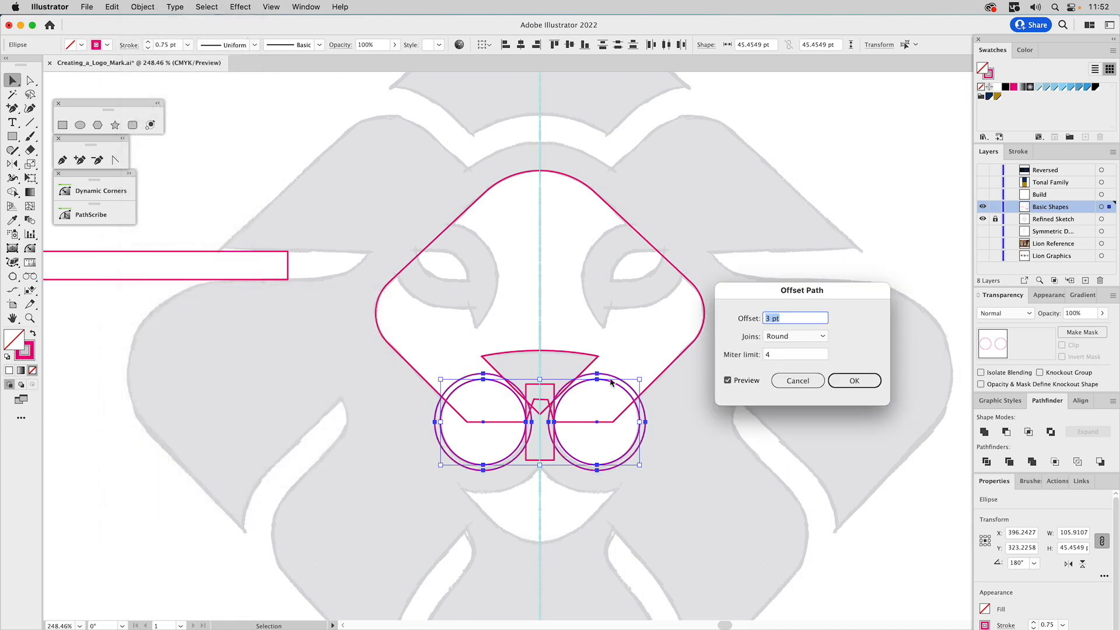
type("15")
key("Return")
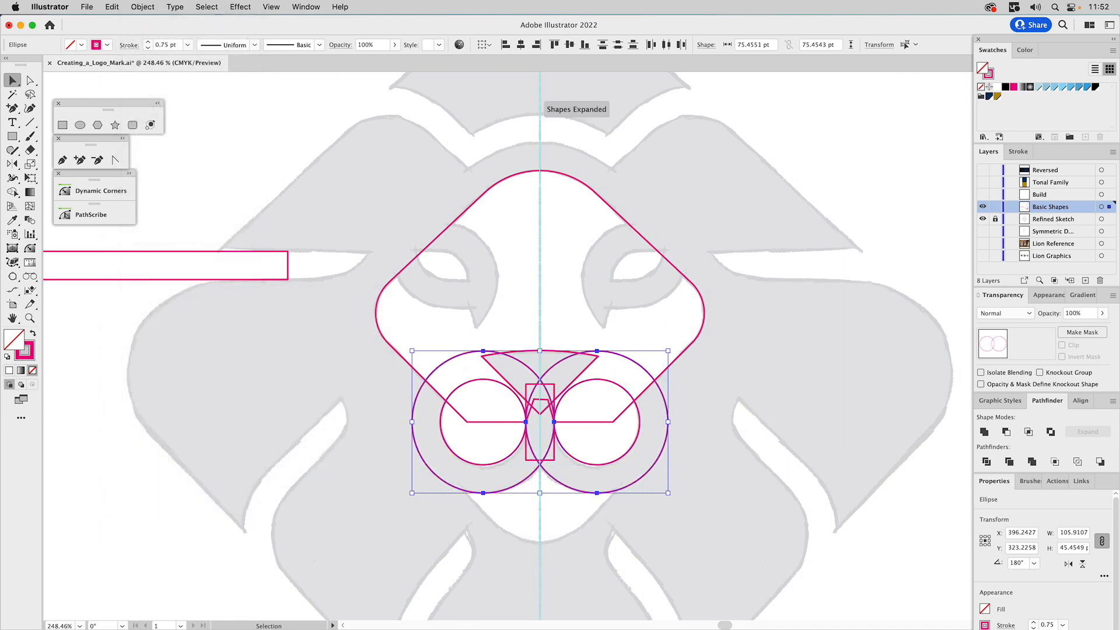
left_click(692, 449)
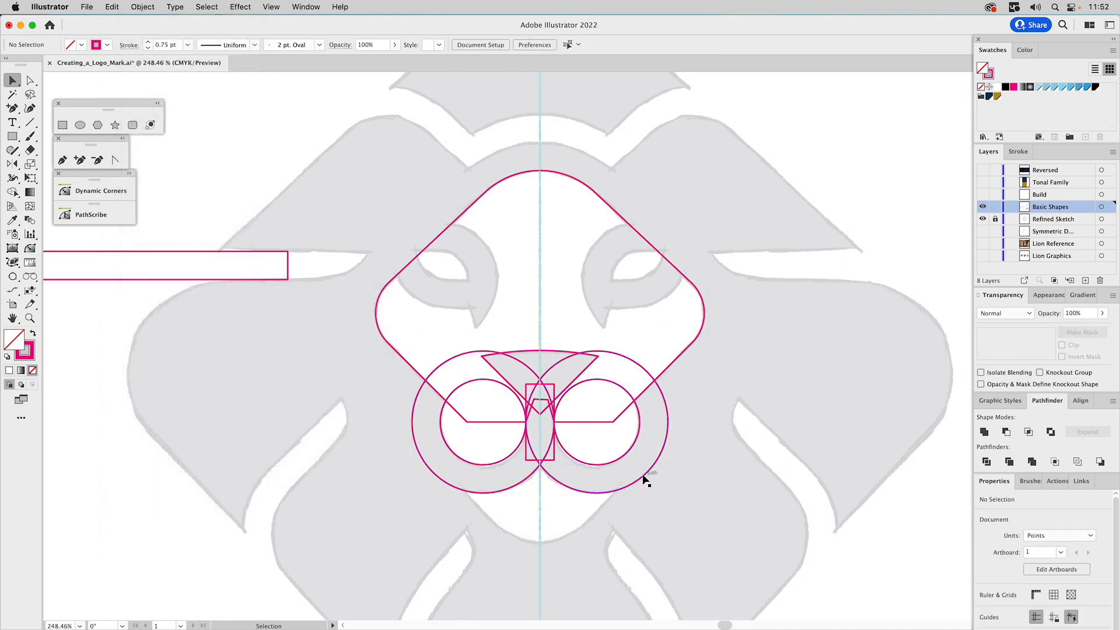
Unite the two overlapping offset circles into a single muzzle outline
left_click(642, 475)
left_click(533, 474, "shift")
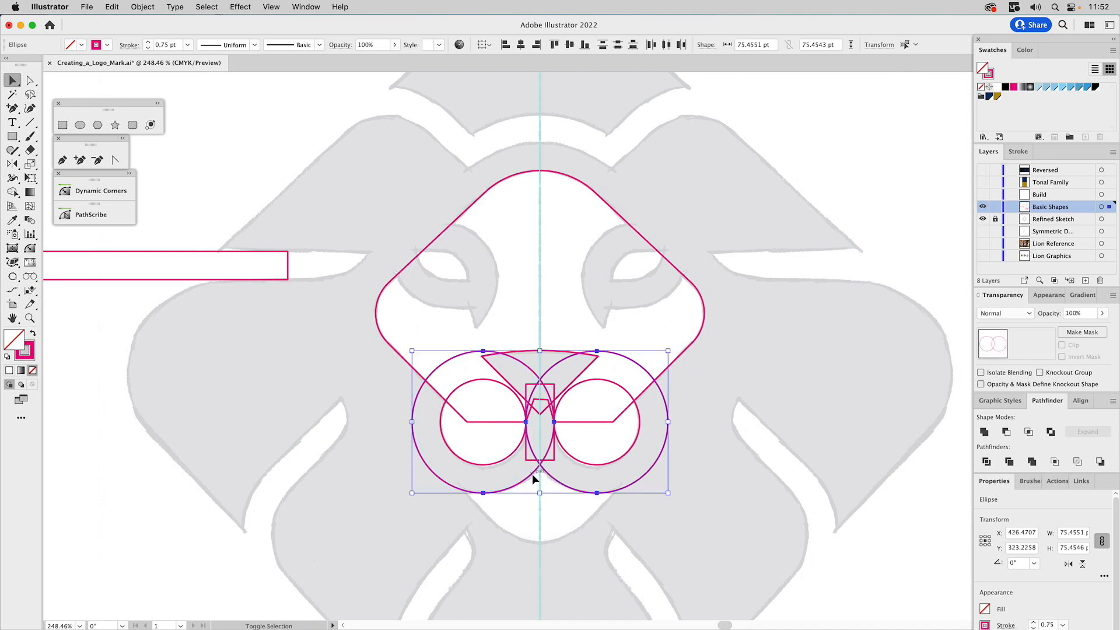
left_click(984, 432)
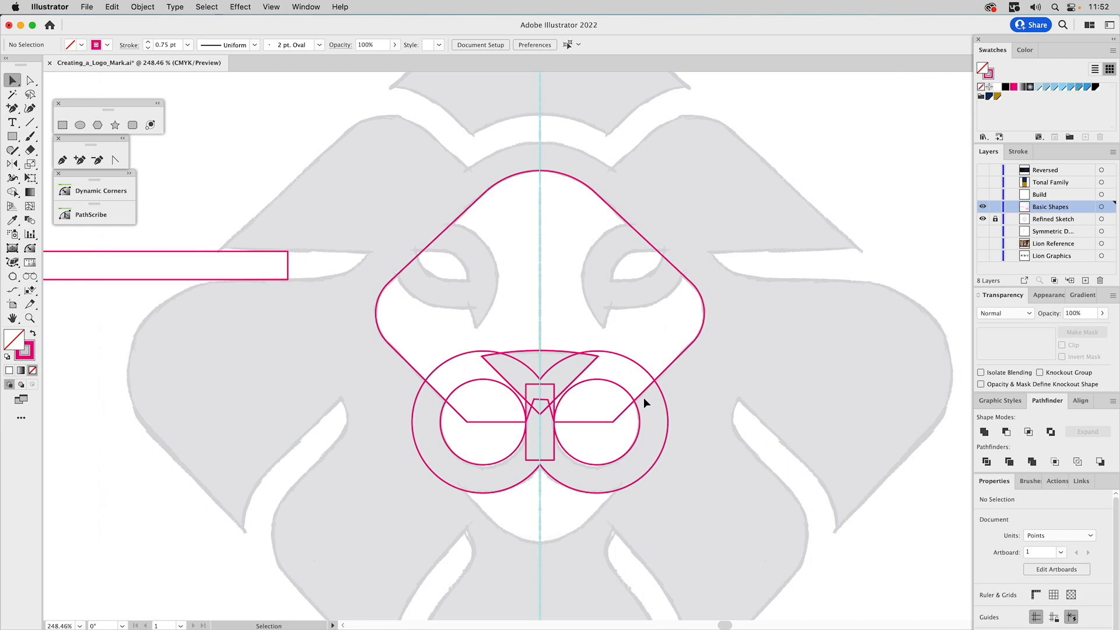
Make a nose copy enlarged to about 144 × 79 pt, match its stroke to the face outline, and move it down over the chin
left_click(589, 372)
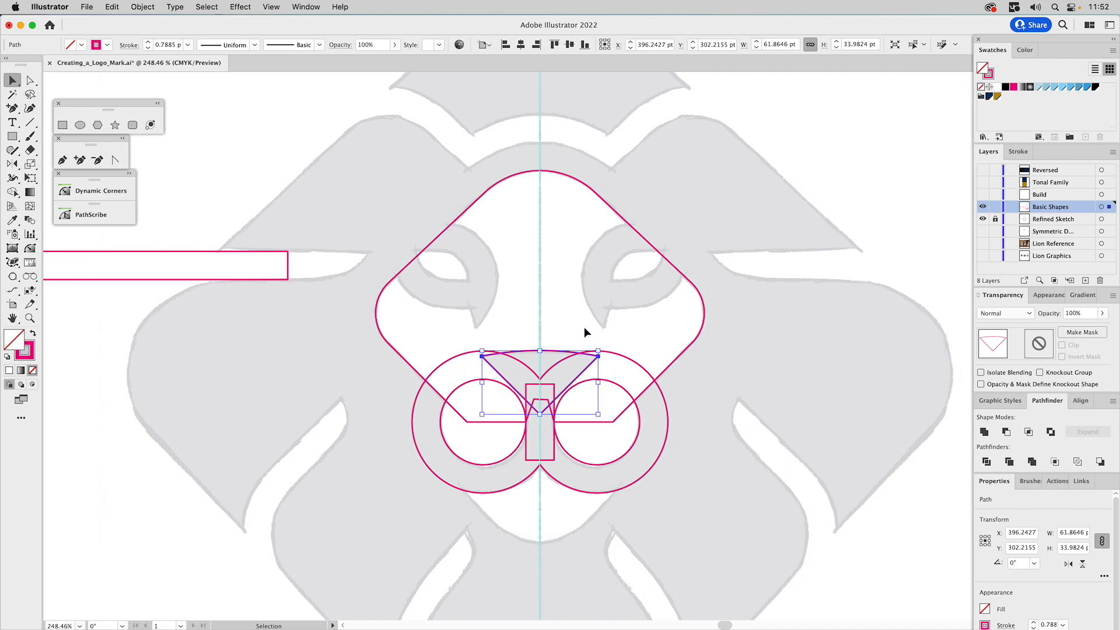
left_click_drag(540, 351, 558, 266)
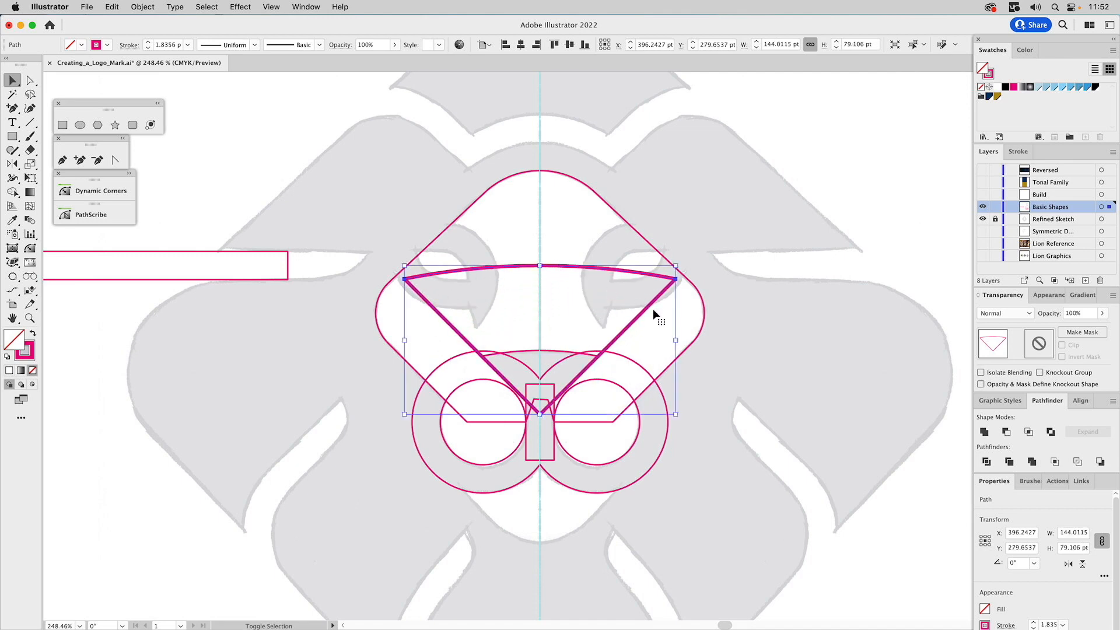
key("i")
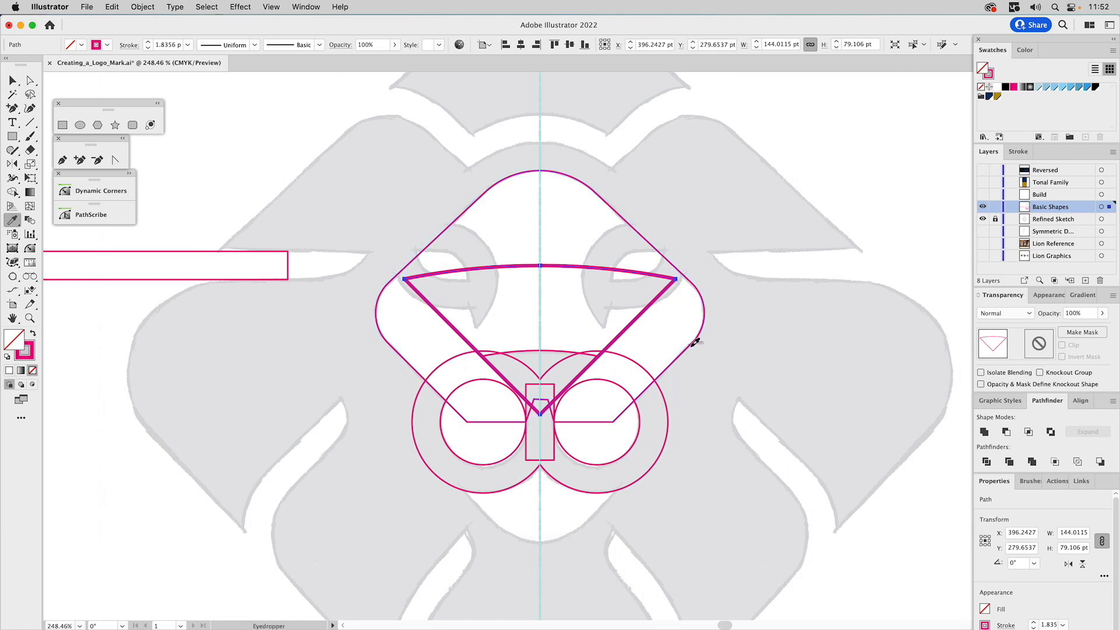
left_click(696, 342)
key("v")
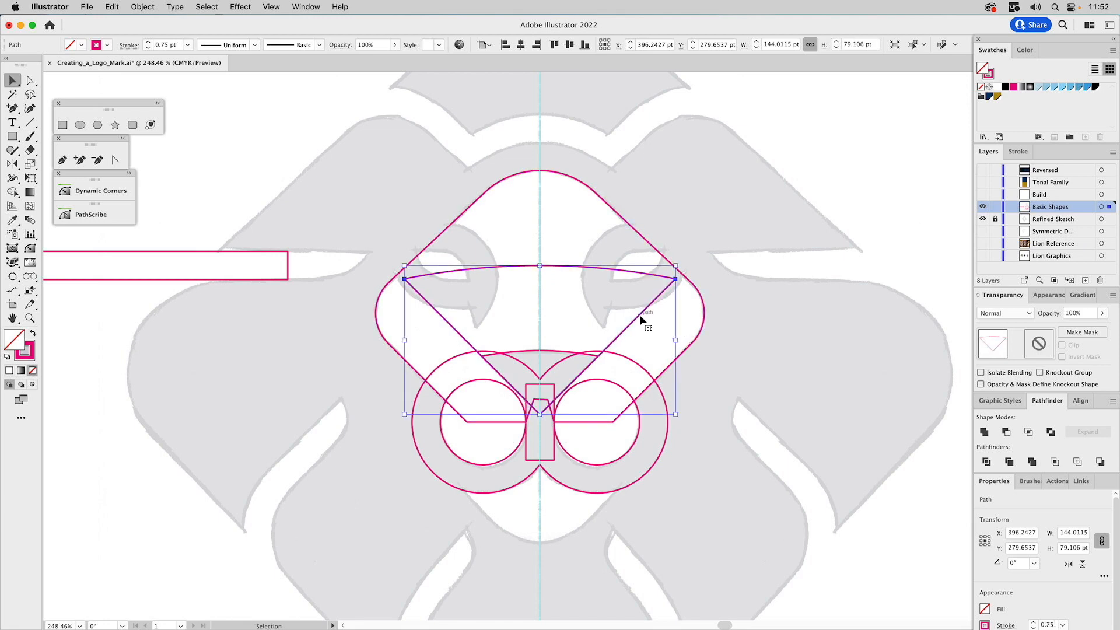
left_click_drag(639, 319, 651, 471)
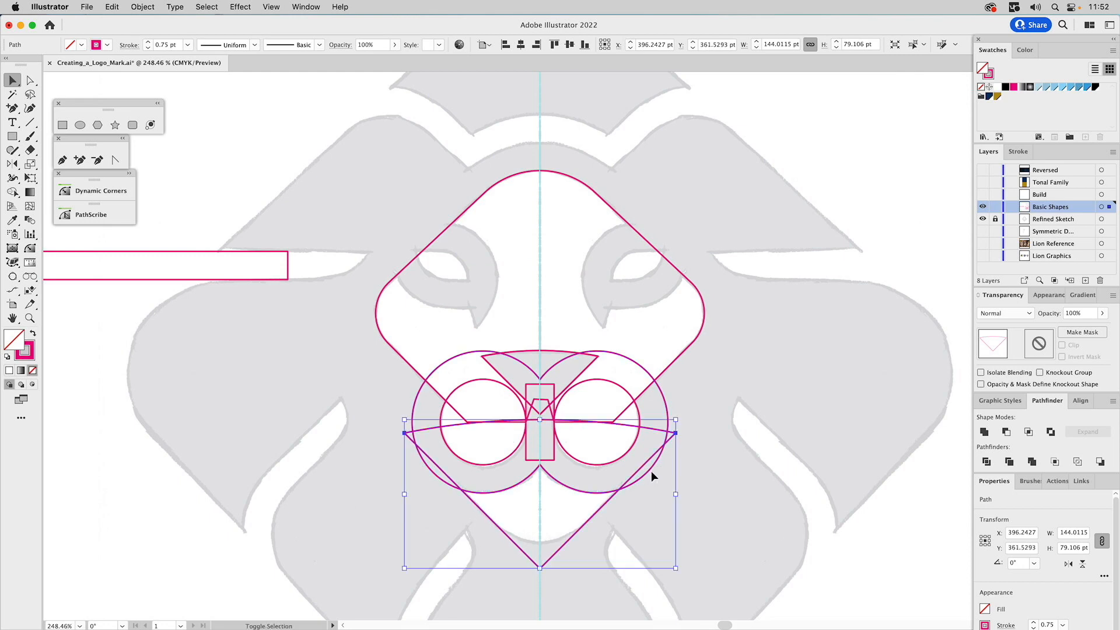
Fill the united muzzle outline with light blue and bring it to the front of the other shapes
left_click(572, 489)
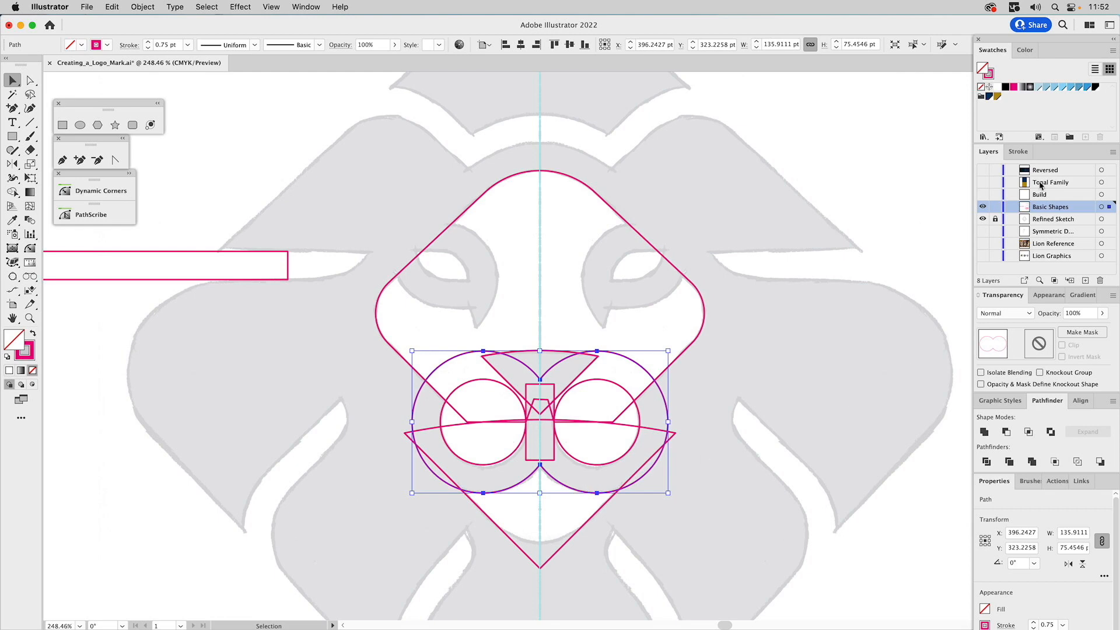
left_click(1070, 88)
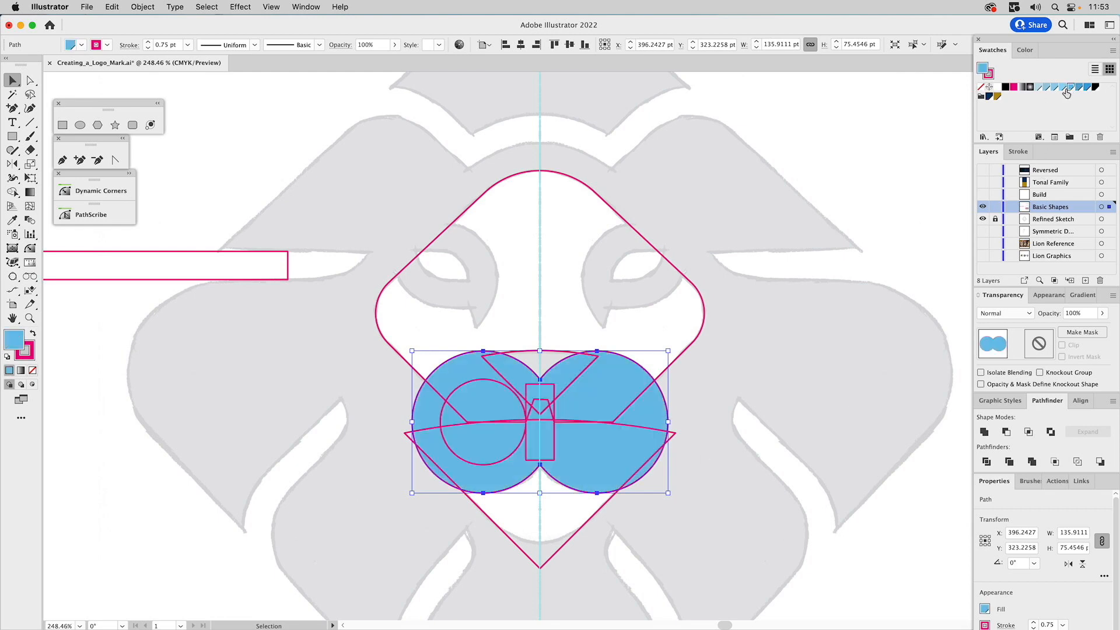
key("super+shift+]")
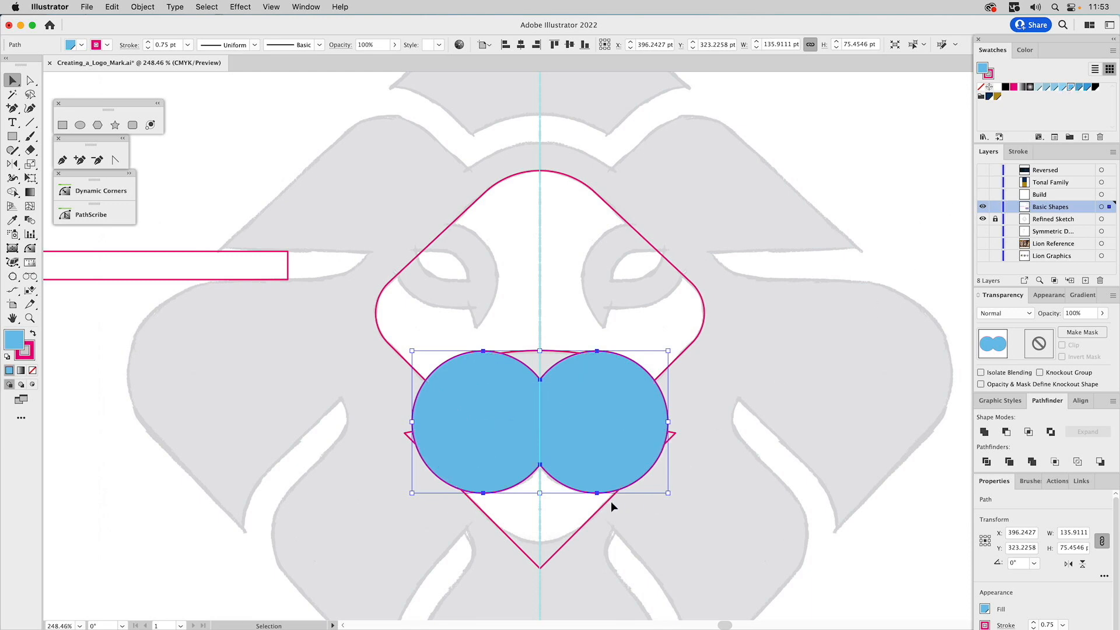
Subtract the blue muzzle outline from the enlarged nose copy, ungroup the result and delete the two small side fragments
left_click(611, 500, "shift")
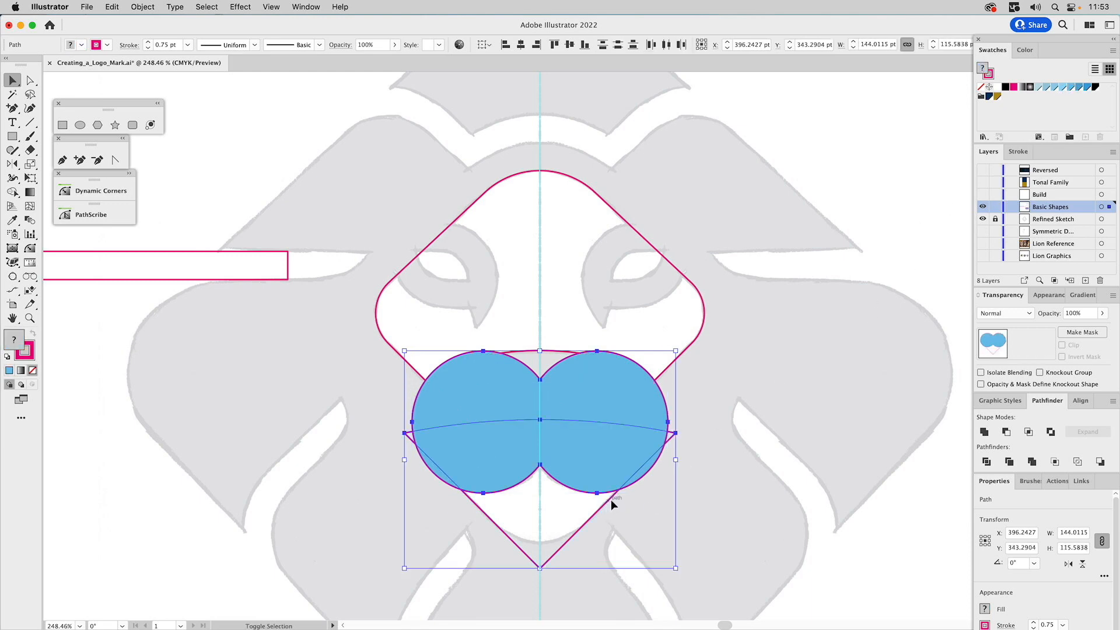
left_click(1005, 431)
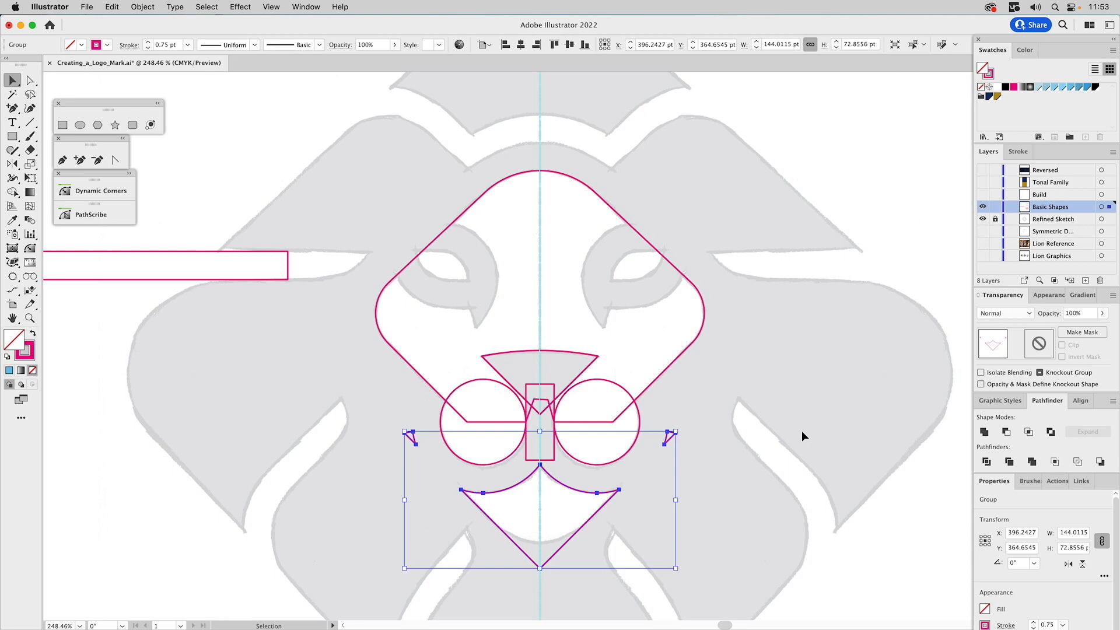
key("super+shift+g")
left_click(572, 500, "shift")
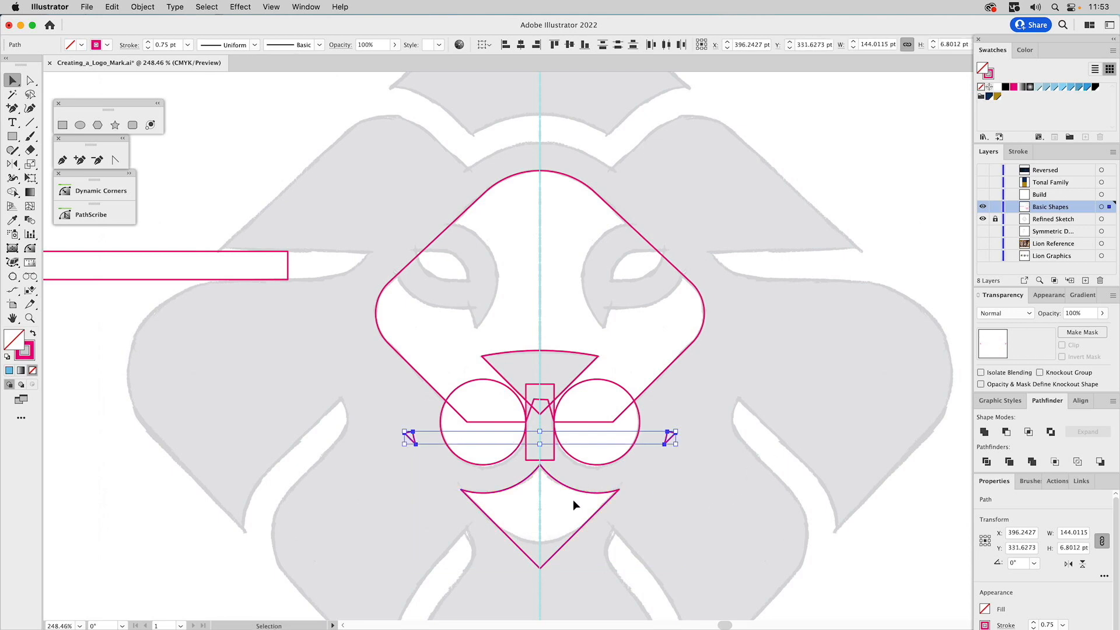
key("Delete")
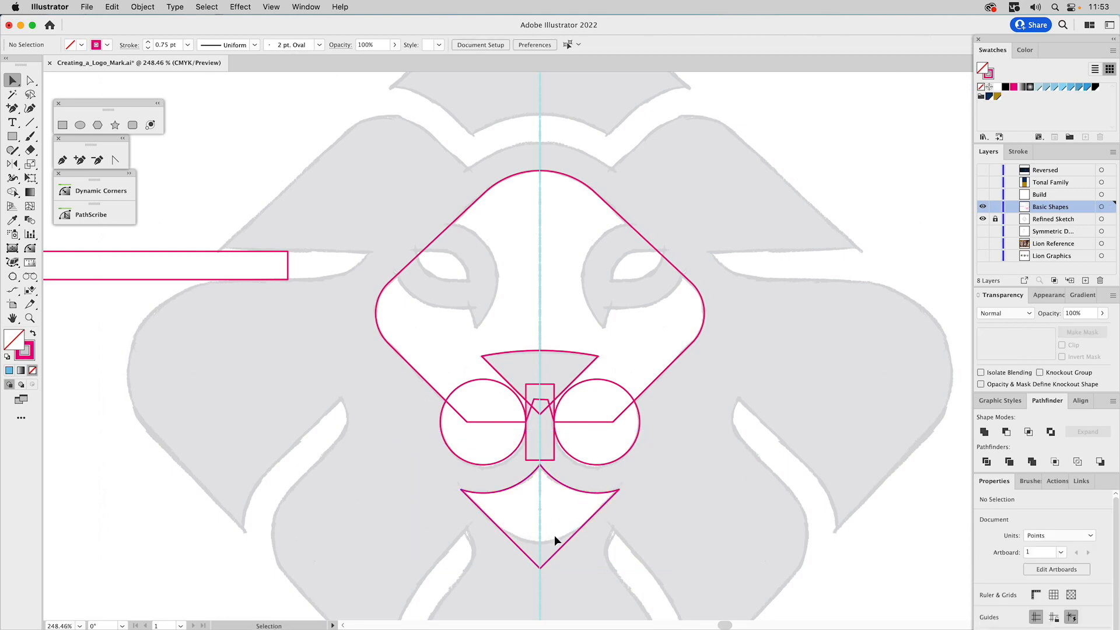
Try rounding the chin shape's bottom point with a corner radius of about 33 pt
key("a")
left_click(540, 565)
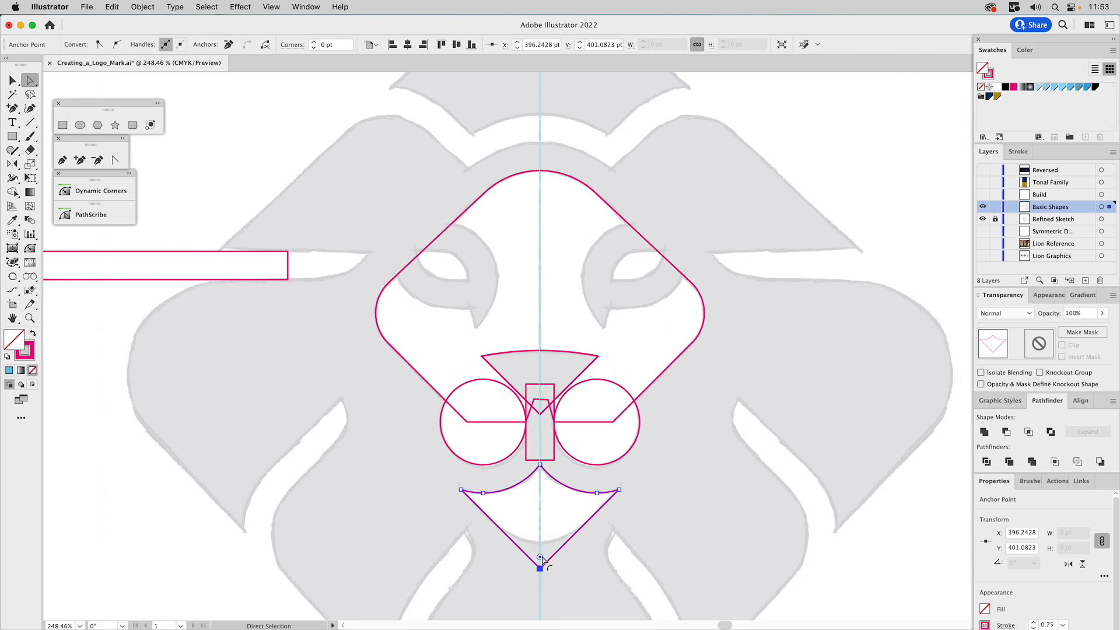
left_click_drag(541, 559, 566, 486)
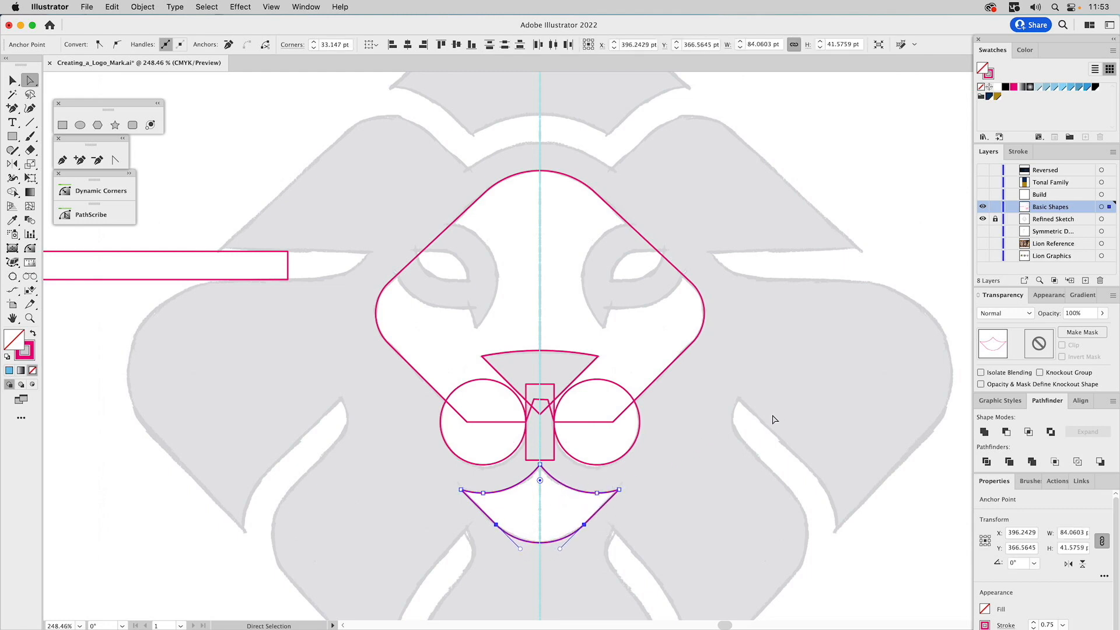
key("super+z")
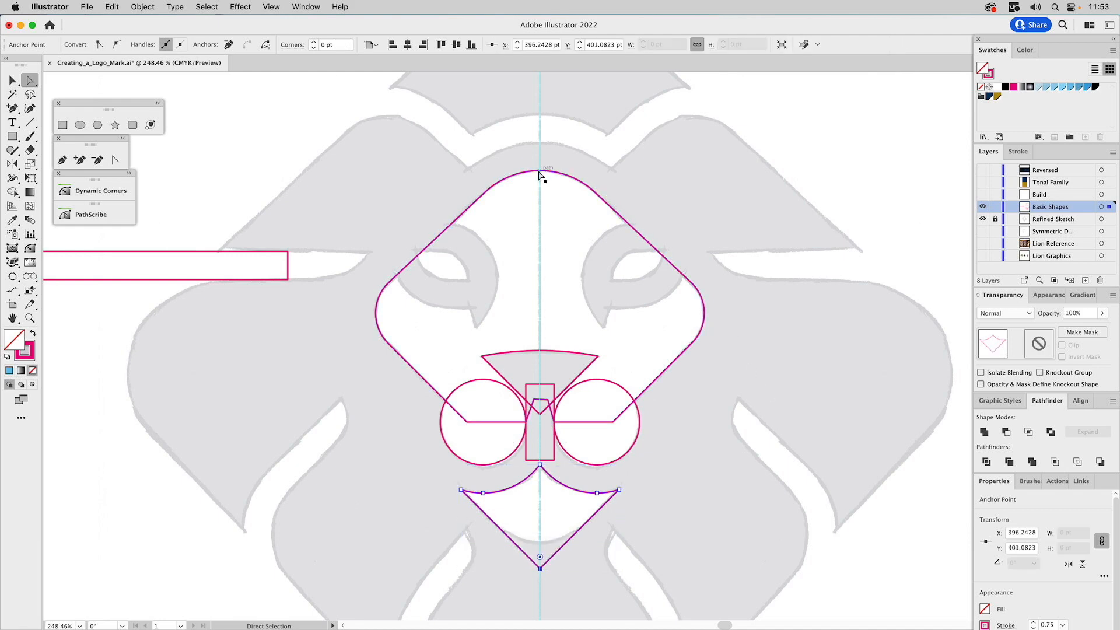
Try sharpening the face's top corner and rounding it together with the chin's bottom point to a radius of about 32 pt
left_click(511, 182)
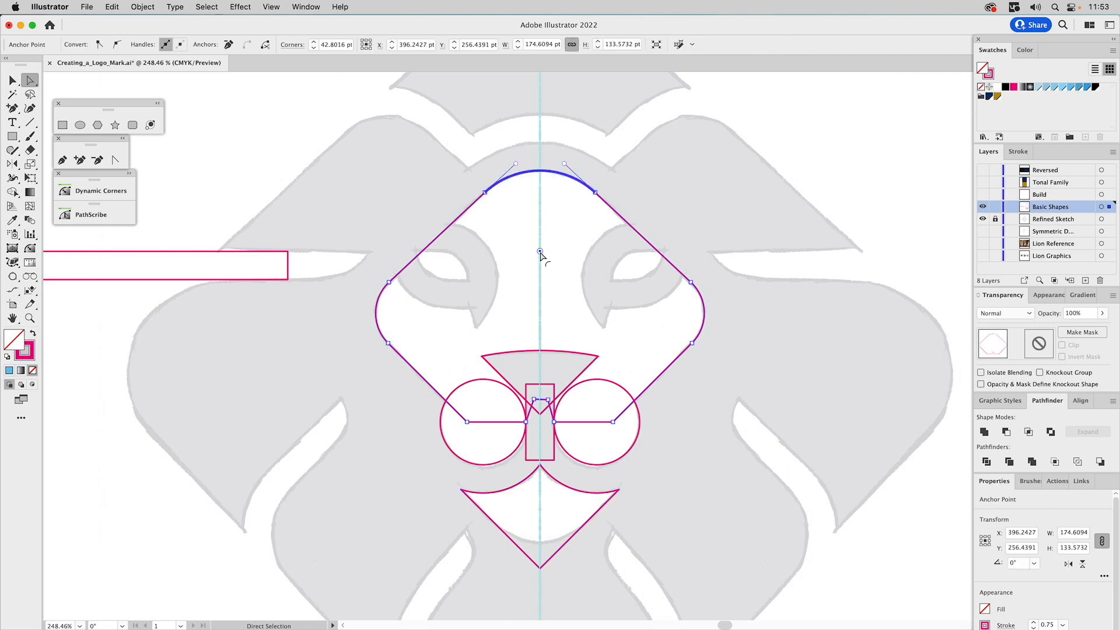
left_click_drag(541, 252, 557, 116)
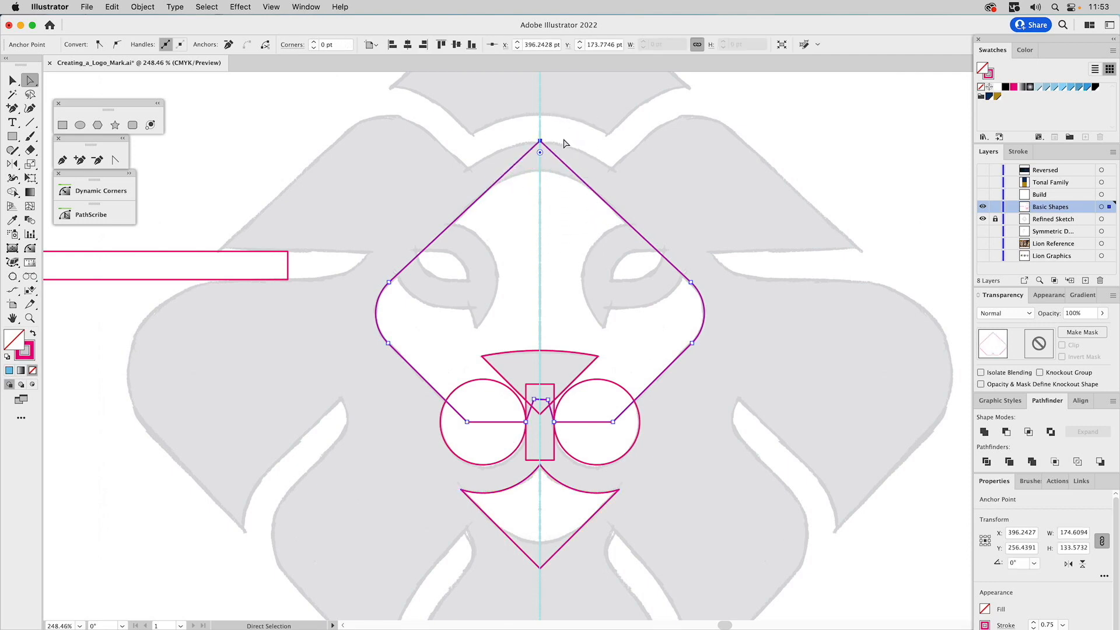
left_click_drag(558, 531, 549, 481)
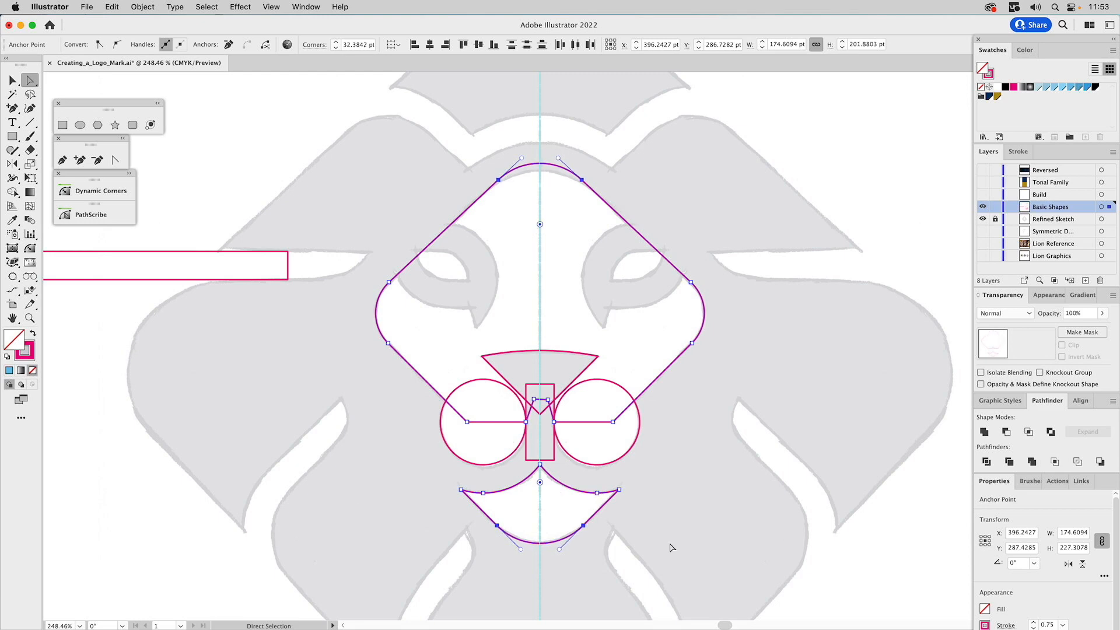
key("super+z")
key("super+z")
key("super+z")
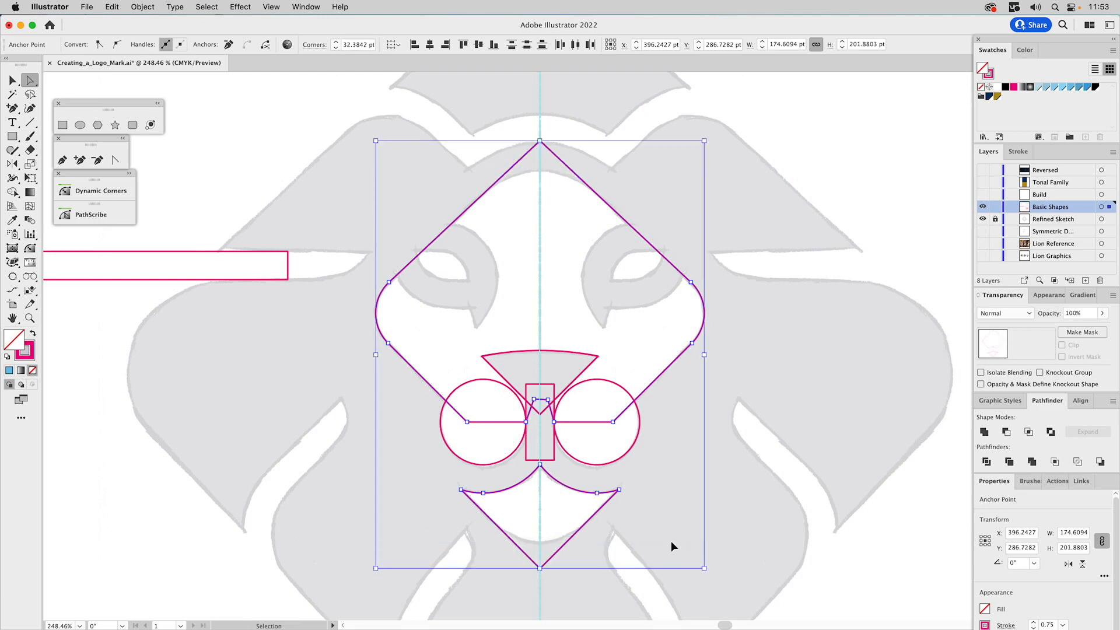
Round only the chin shape's bottom point to about 32.6 pt radius so it follows the sketched chin curve
left_click(540, 567)
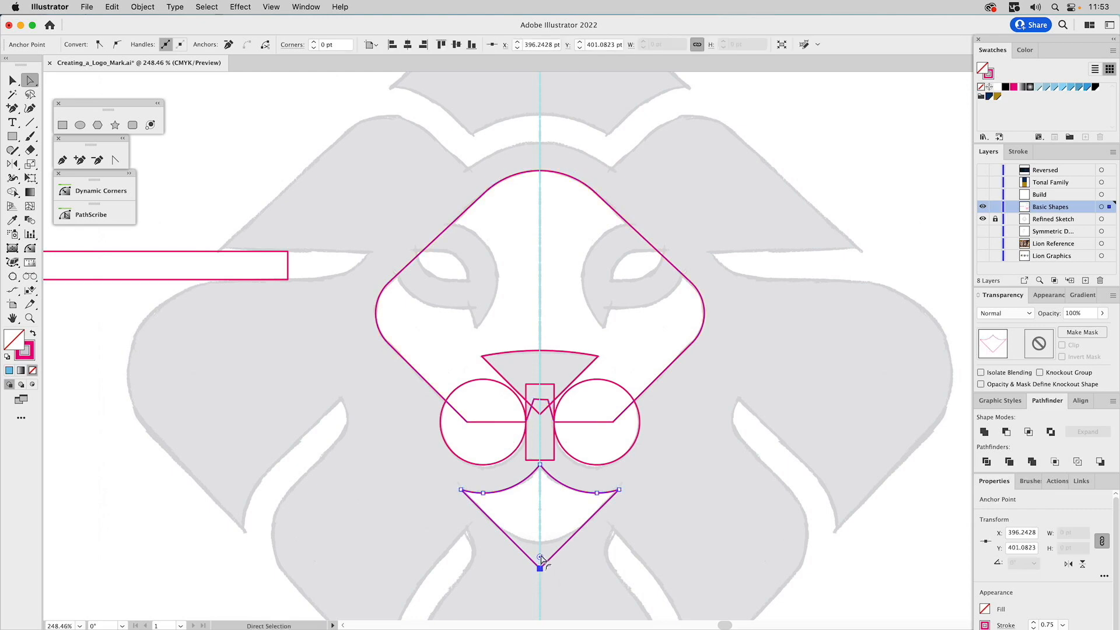
left_click_drag(540, 558, 555, 486)
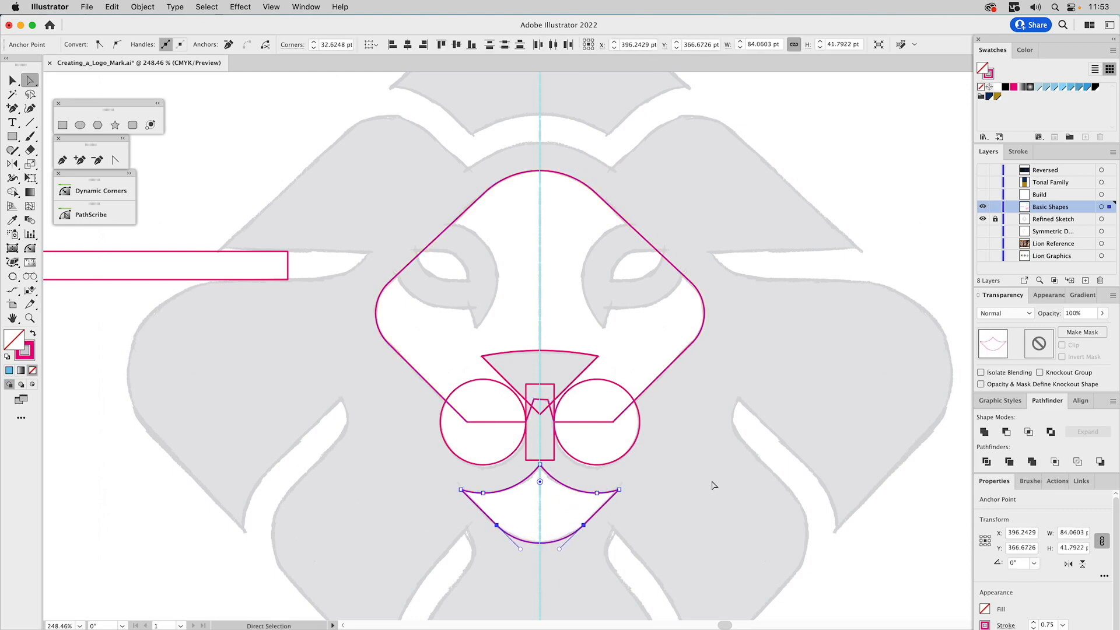
key("v")
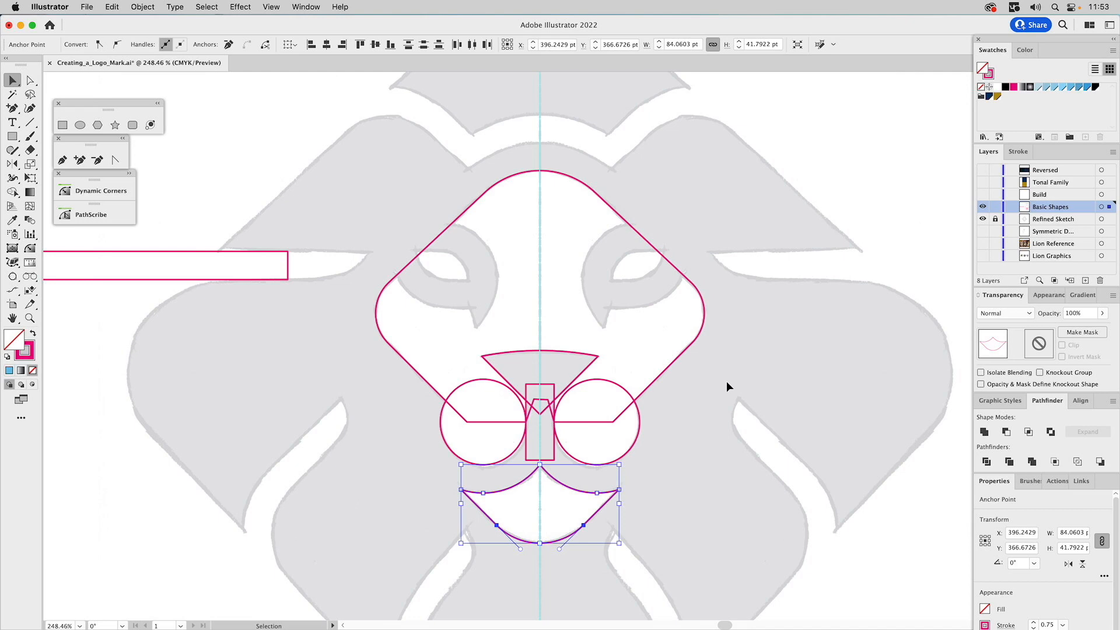
Unite the face outline with the two muzzle circles into one shape
left_click(726, 384)
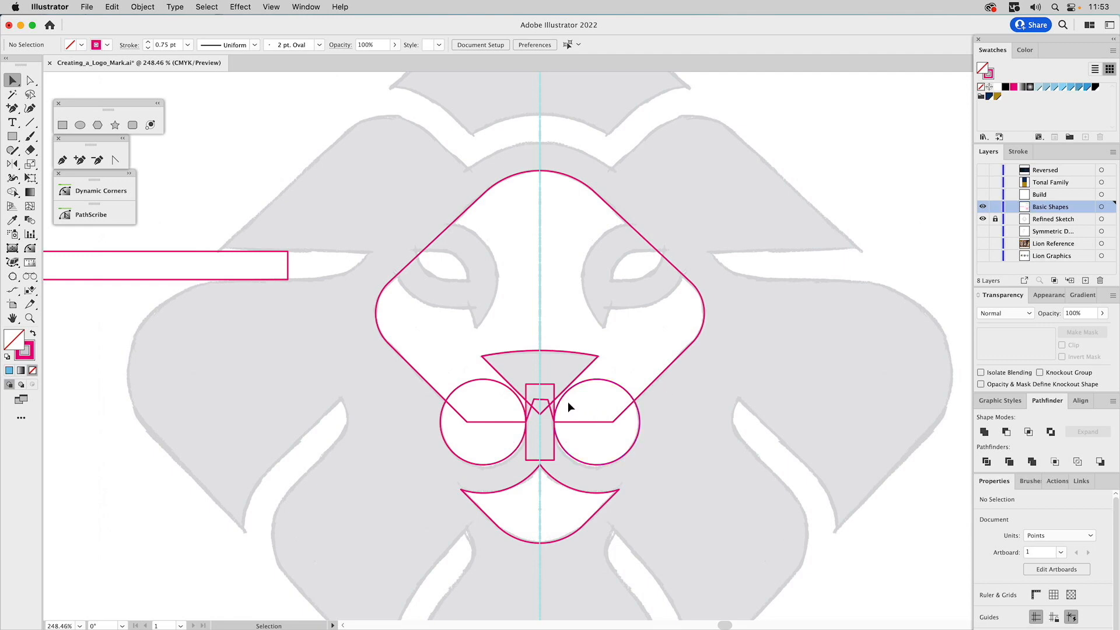
left_click(614, 422)
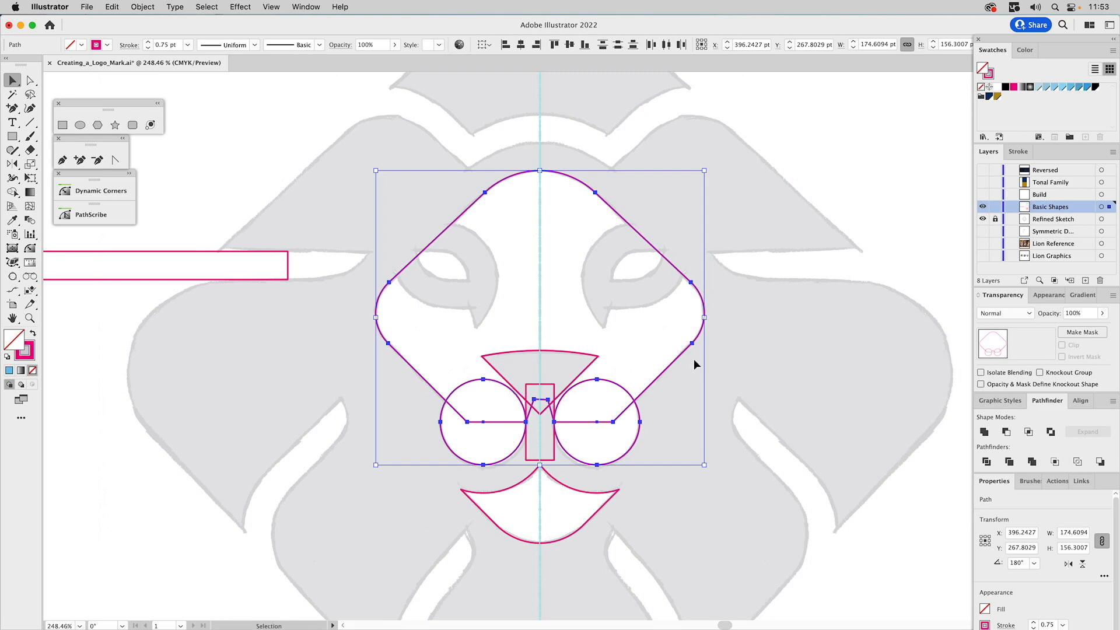
left_click(985, 432)
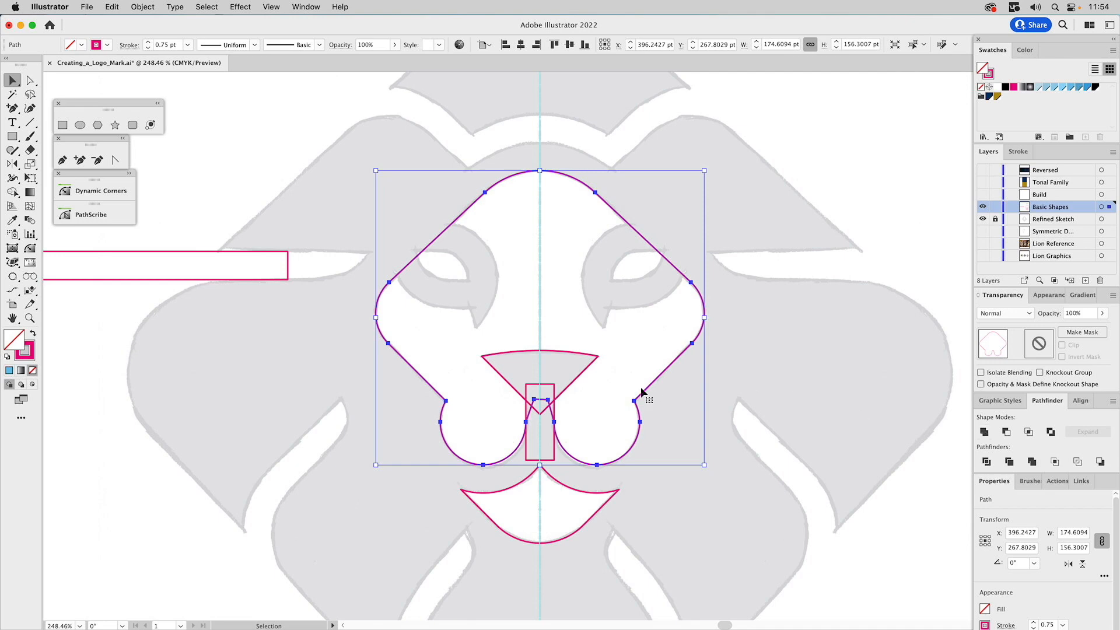
Unite the curved-top nose triangle with the narrow vertical rectangle below it and fill the result light blue
left_click(572, 389)
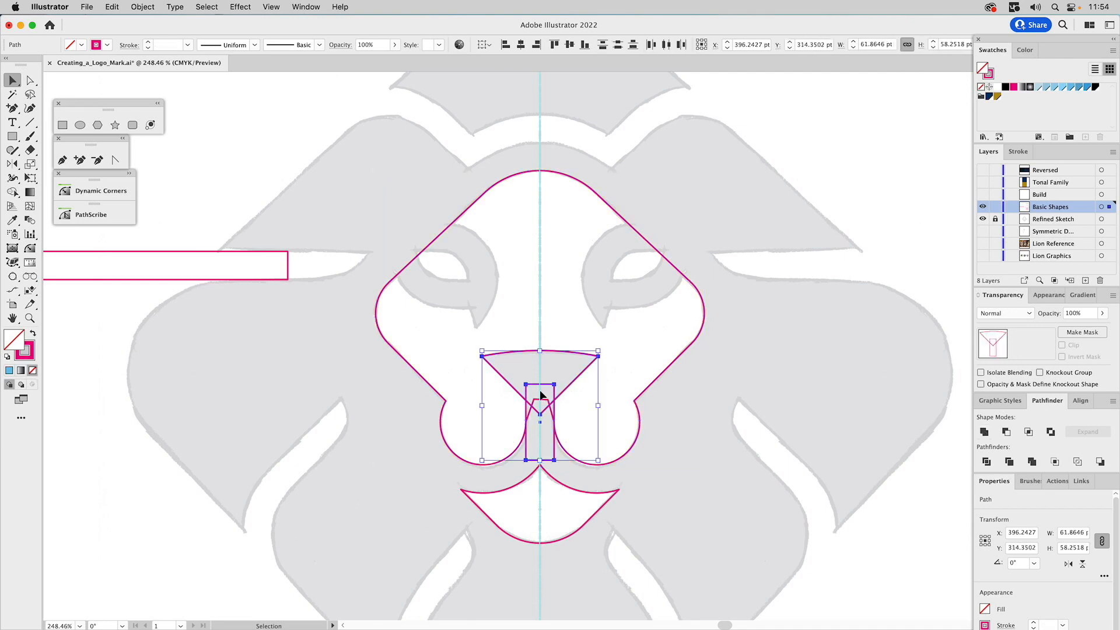
left_click(985, 432)
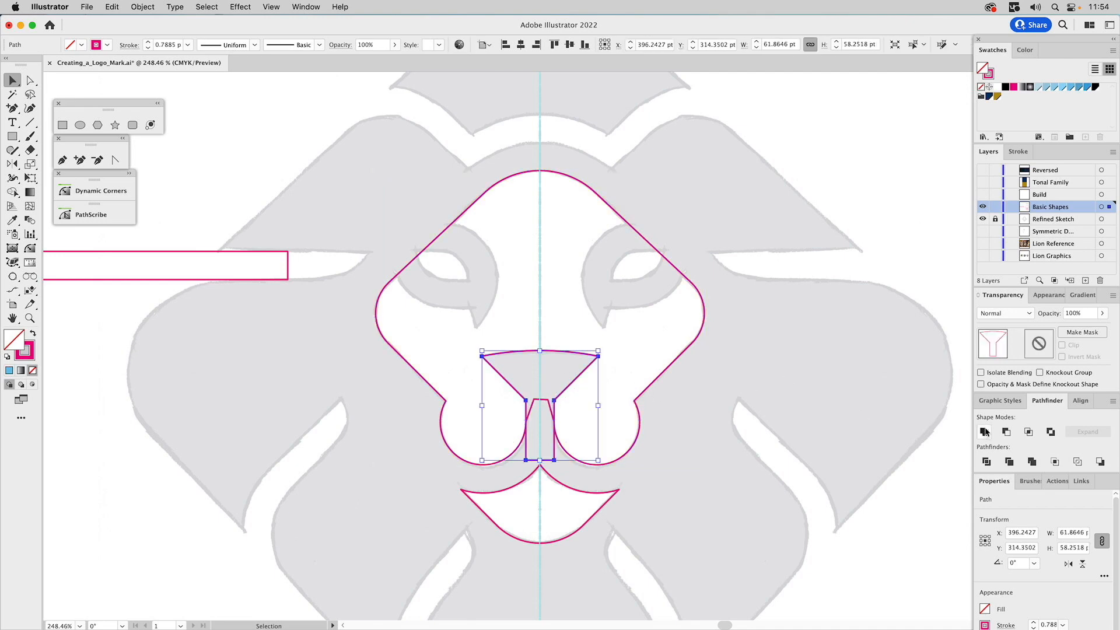
left_click(1071, 87)
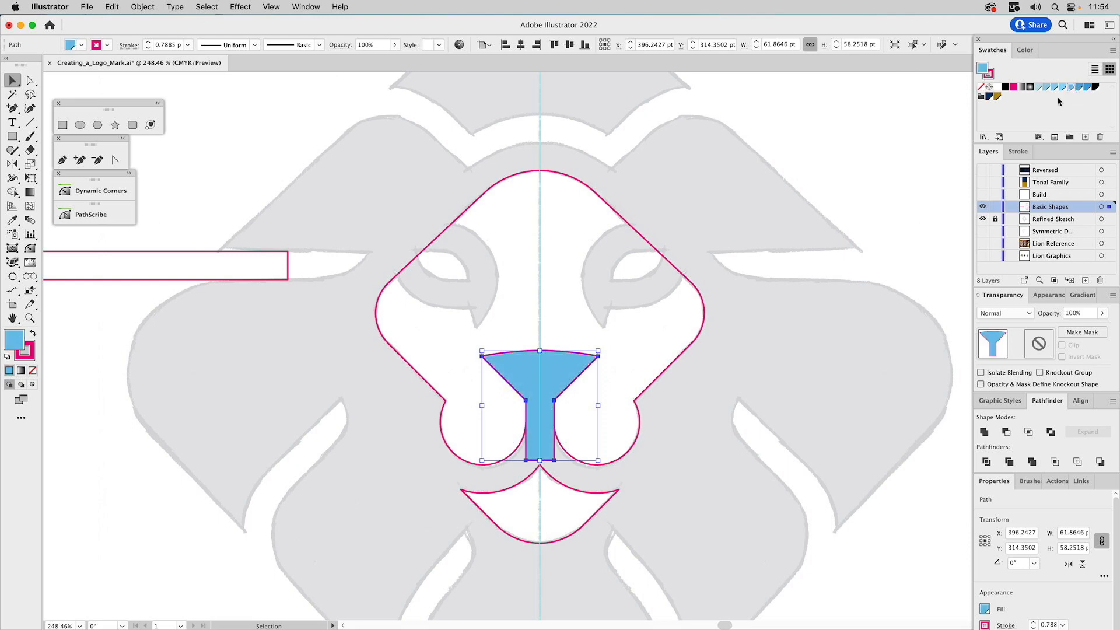
Subtract the blue nose shape from the united face and muzzle shape
left_click(674, 361, "shift")
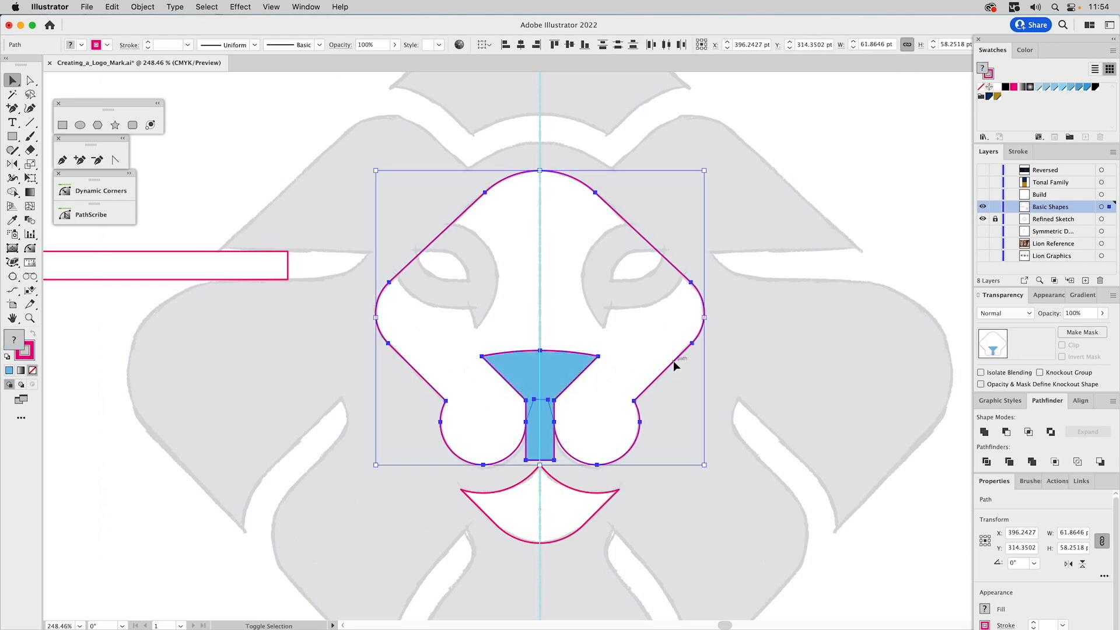
left_click(1006, 433)
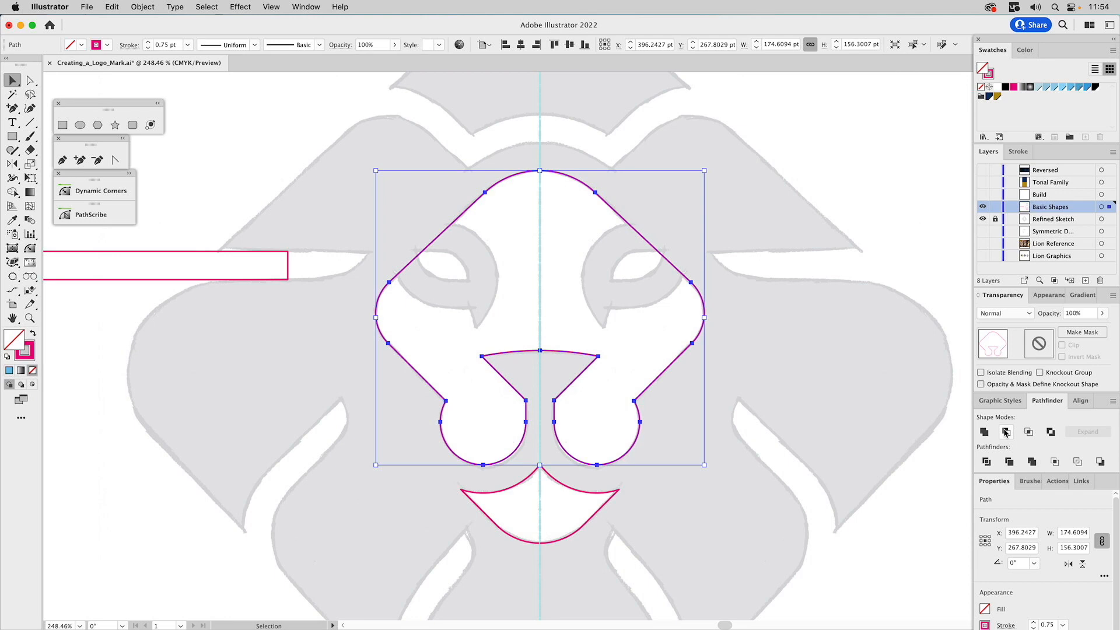
left_click(805, 394)
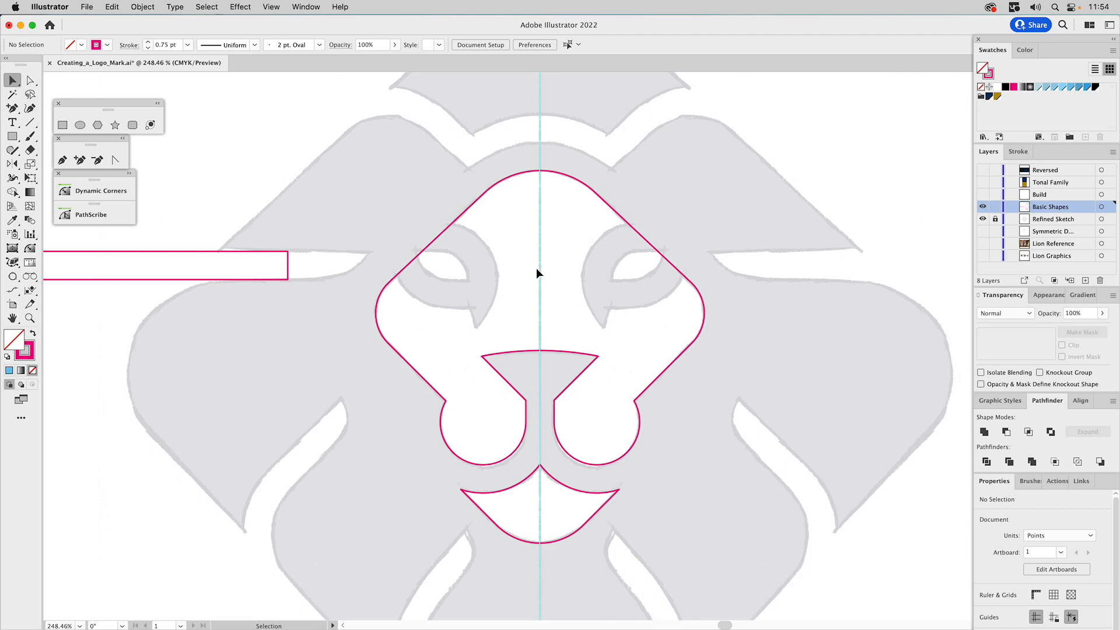
Offset the face shape's path outward by 15 pt with round joins
left_click(516, 176)
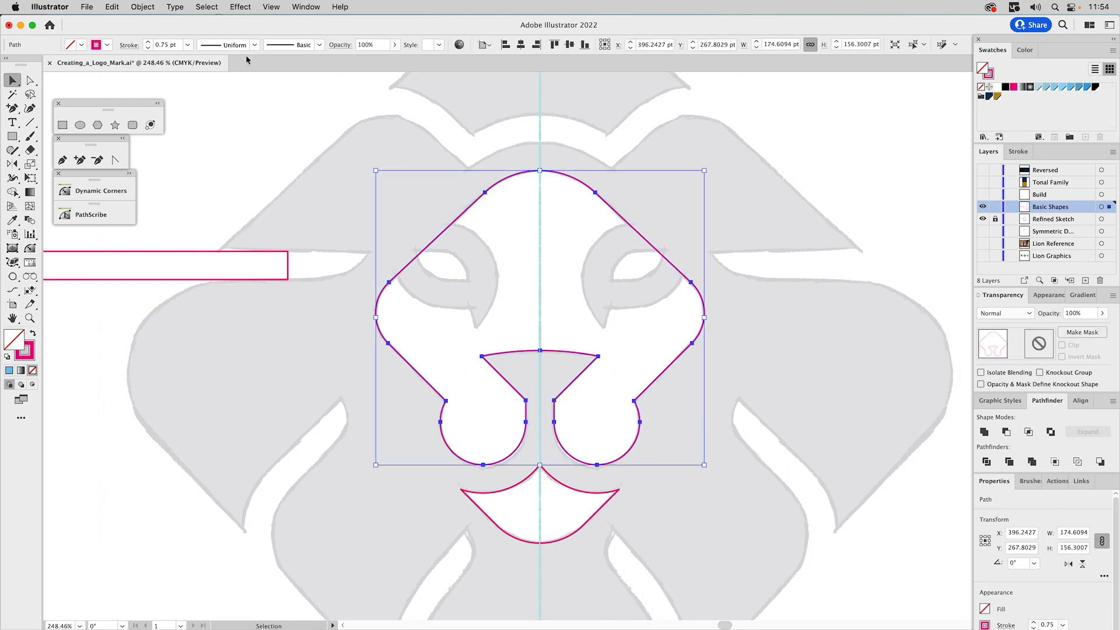
left_click(142, 6)
mouse_move(178, 308)
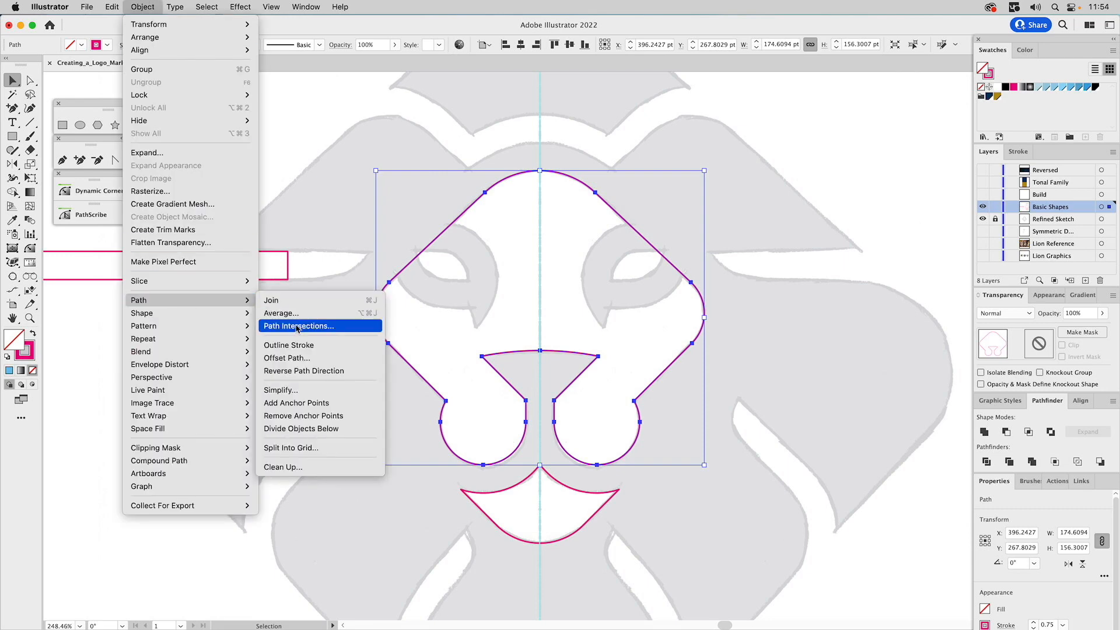
left_click(301, 357)
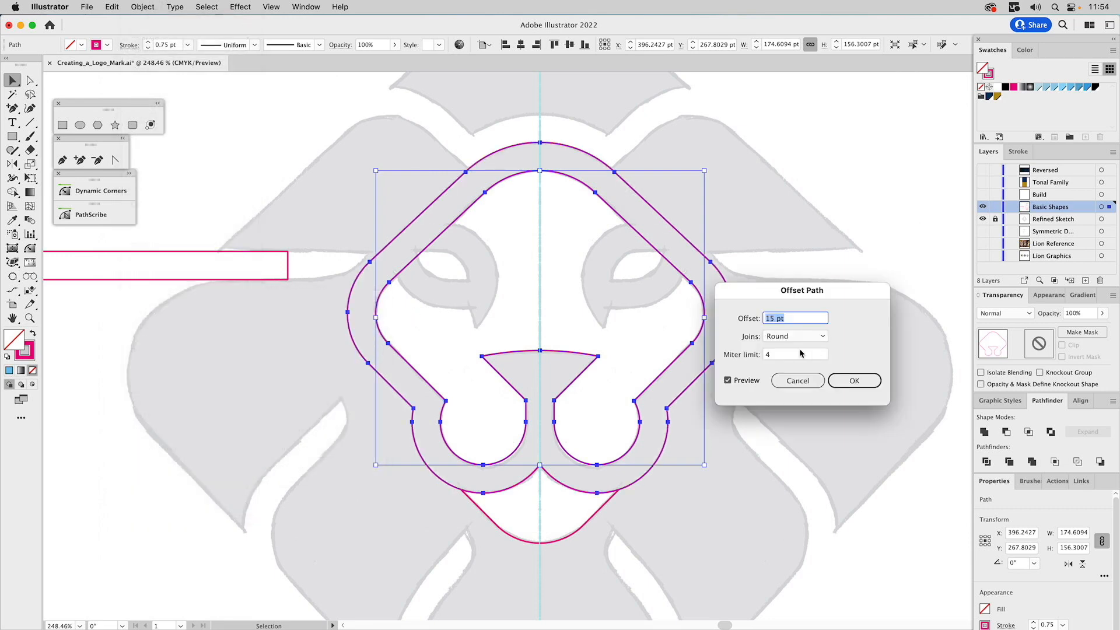
left_click(864, 383)
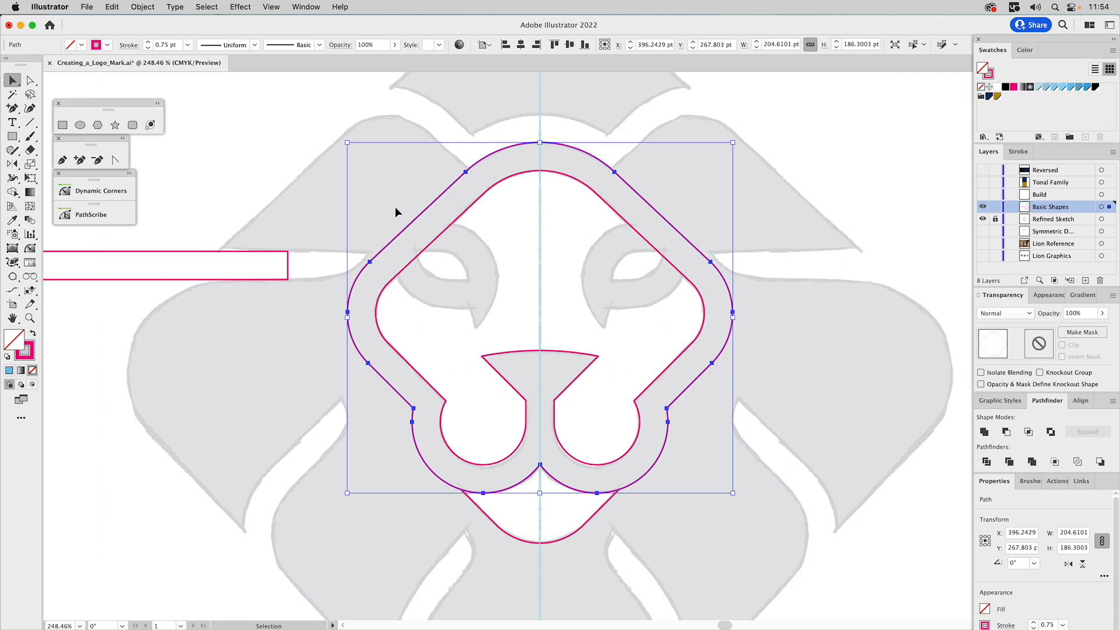
Offset the new outer face outline by a further 3.5 pt with round joins
left_click(146, 7)
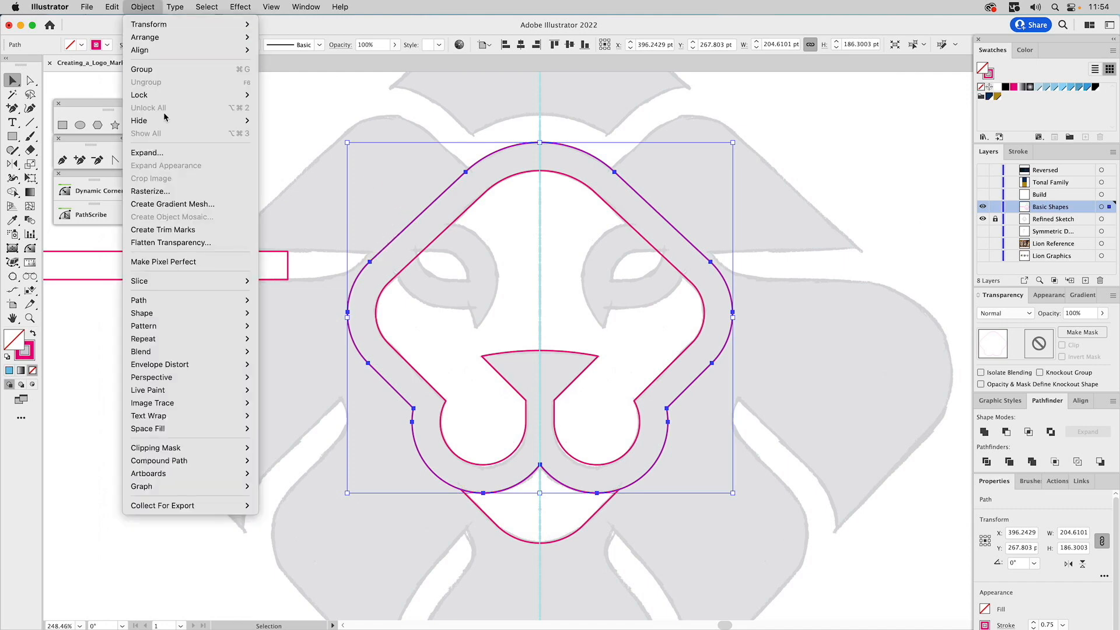
mouse_move(191, 300)
left_click(296, 362)
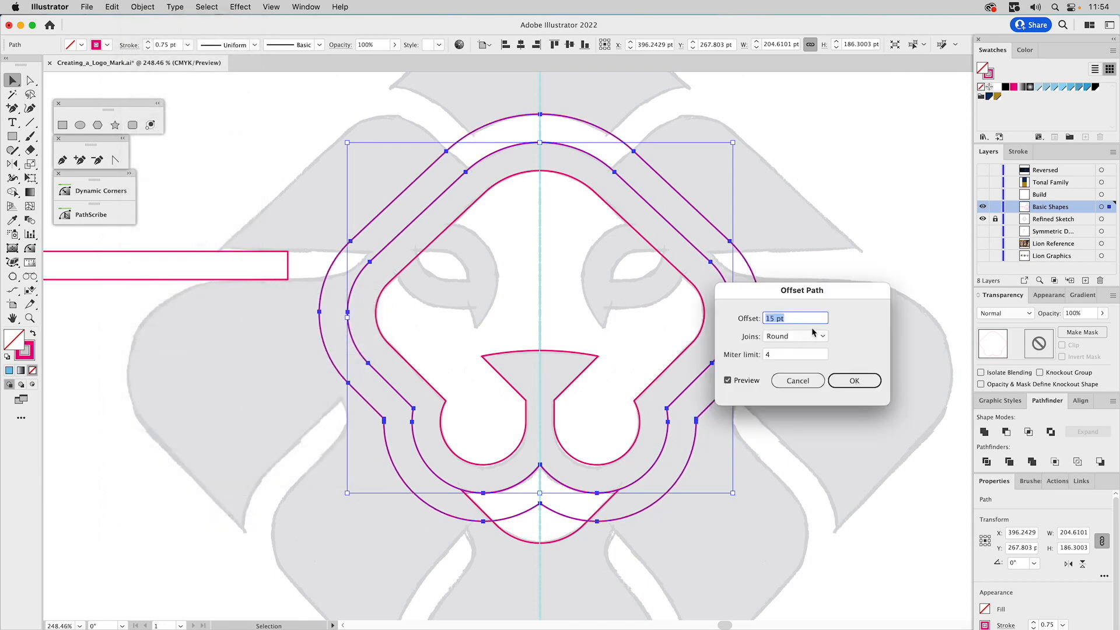
type("4")
left_click(728, 380)
left_click(751, 381)
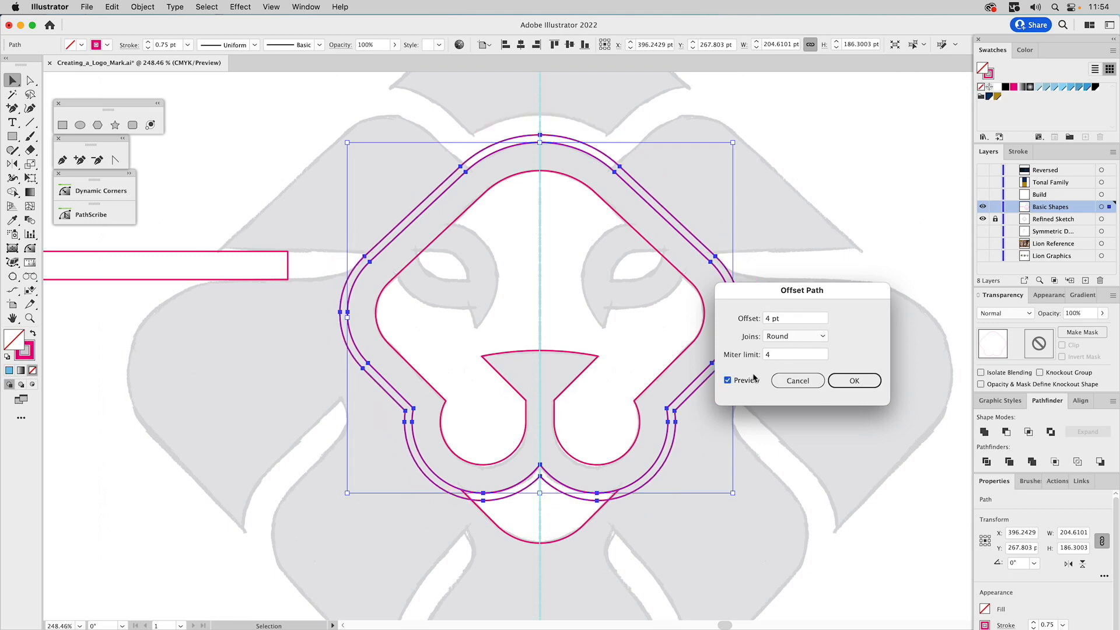
double_click(769, 318)
type("3.5")
key("Return")
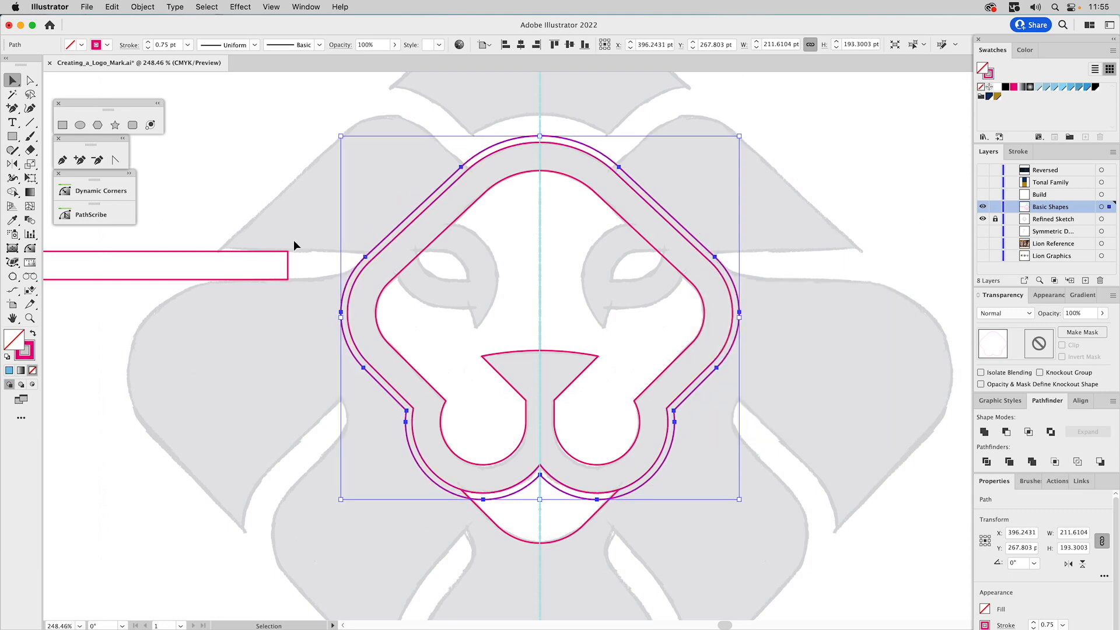
Extend the left horizontal bar's inner end to the outermost face outline, slanting it by pulling the lower corner back along that outline
key("a")
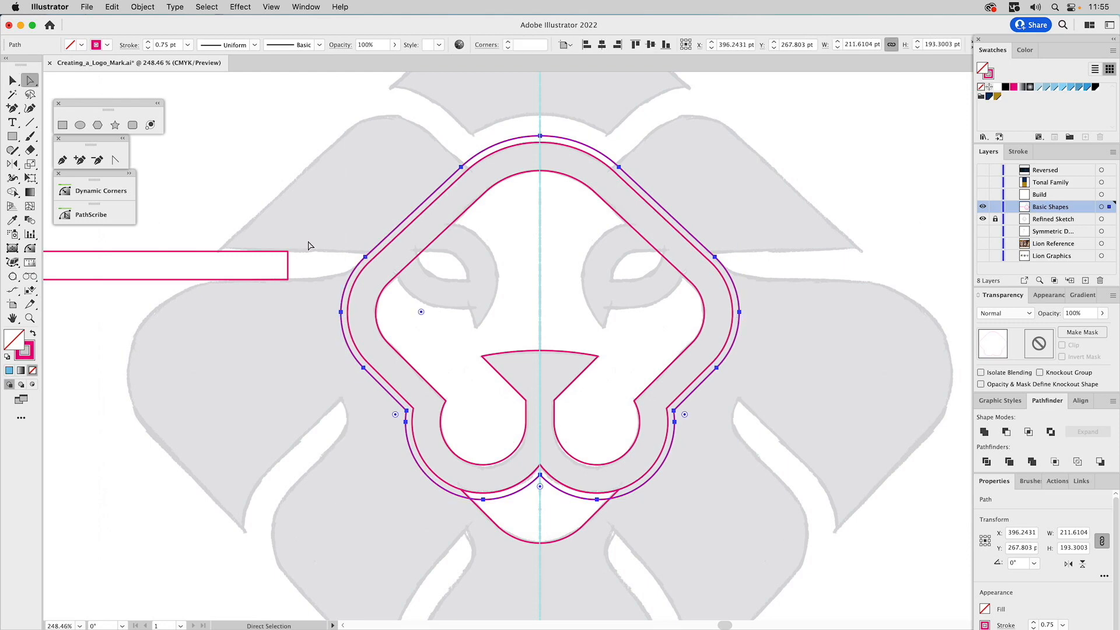
left_click(309, 245)
left_click(287, 252)
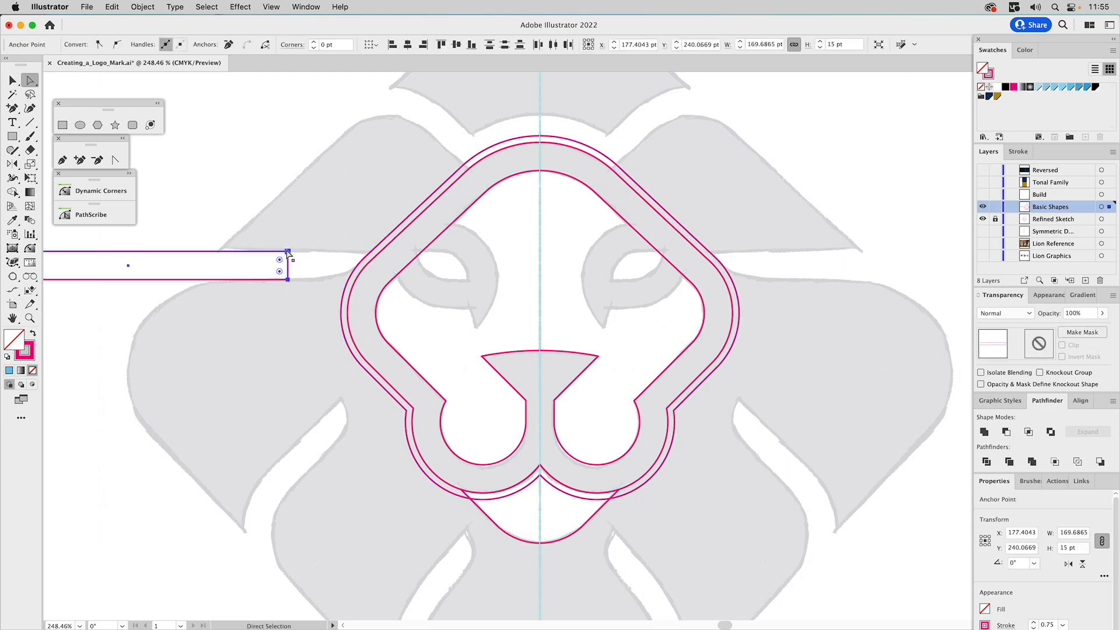
left_click_drag(288, 252, 371, 255)
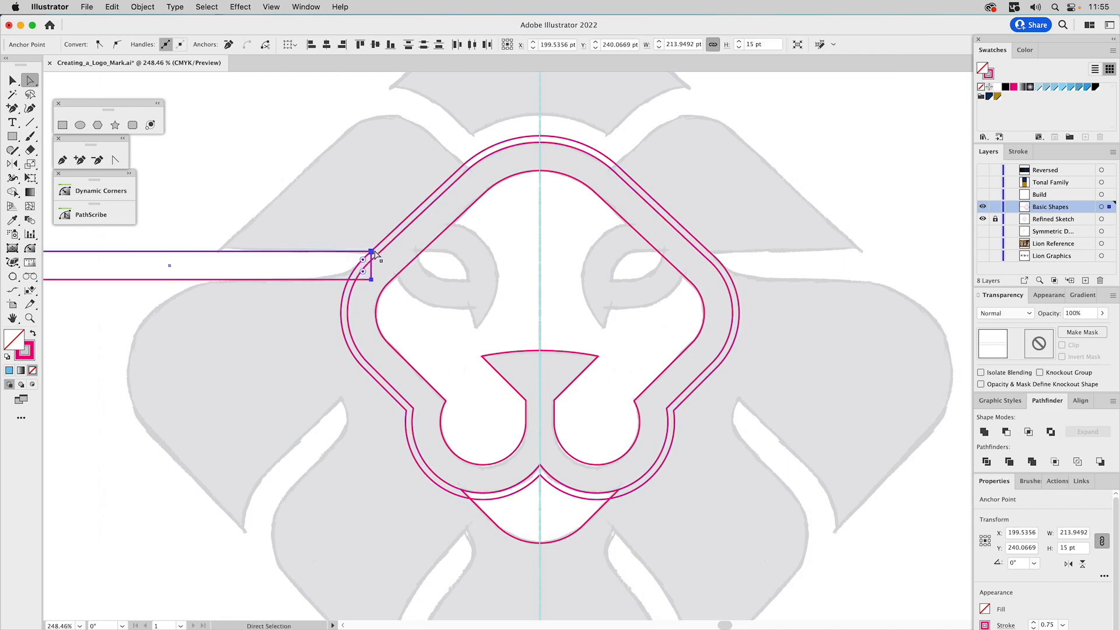
left_click(379, 270)
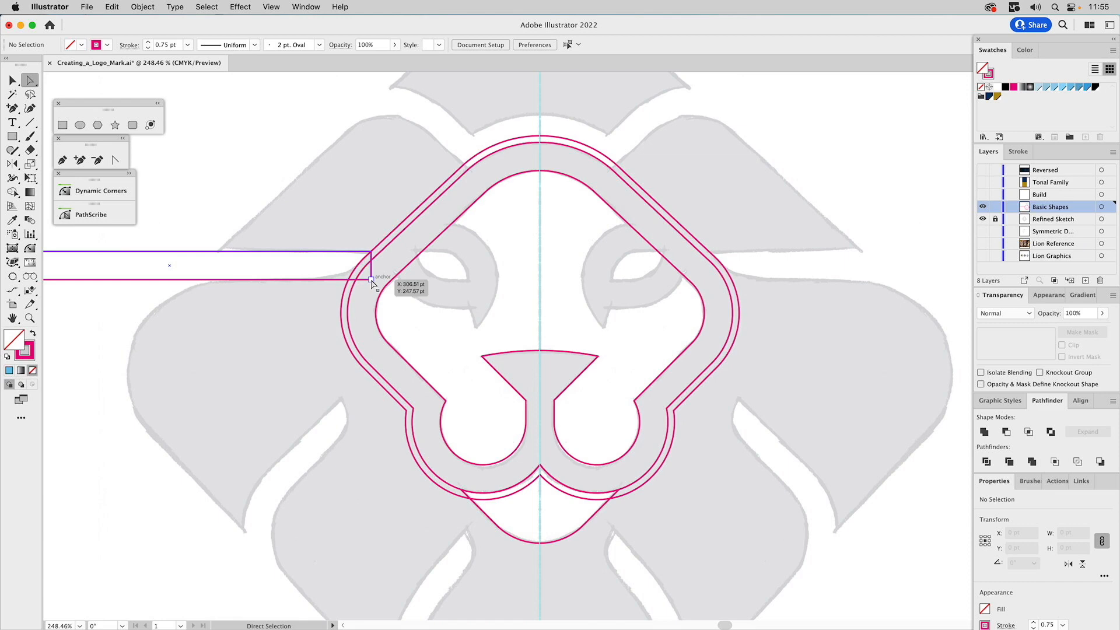
left_click_drag(371, 280, 344, 280)
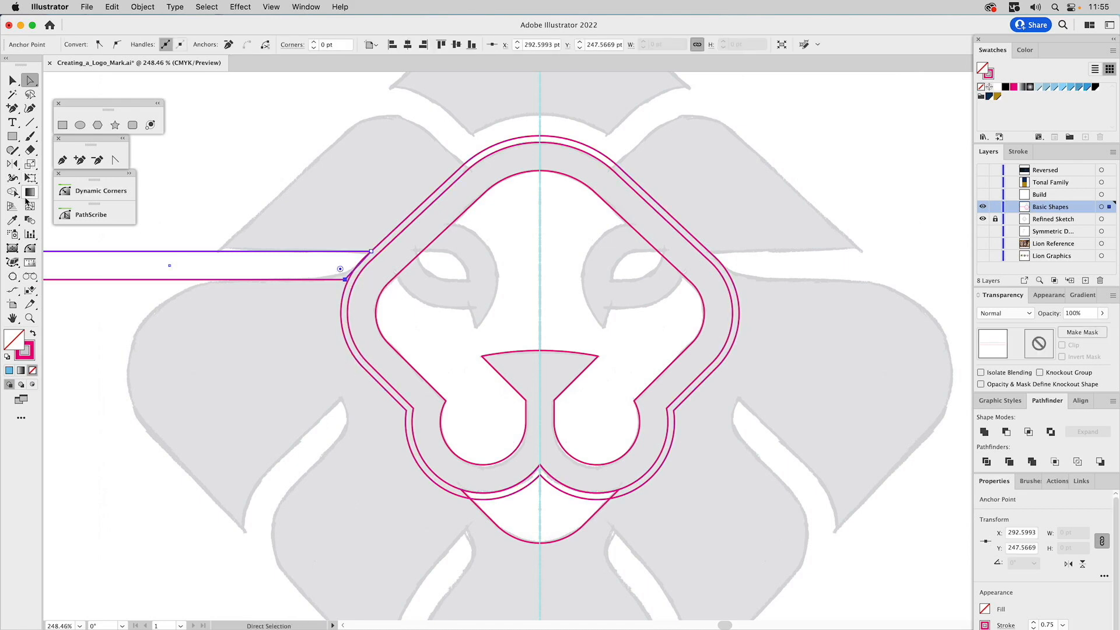
Round the left bar's lower inner corner to about 46.9 pt radius and delete the outermost face outline
left_click_drag(340, 269, 301, 151)
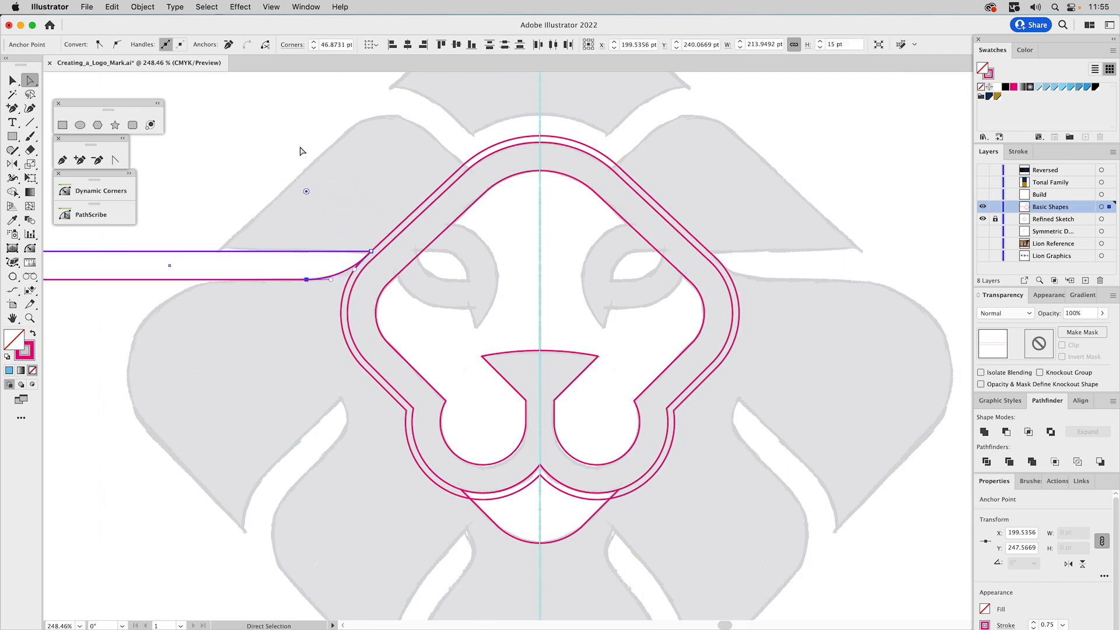
key("v")
left_click(319, 178)
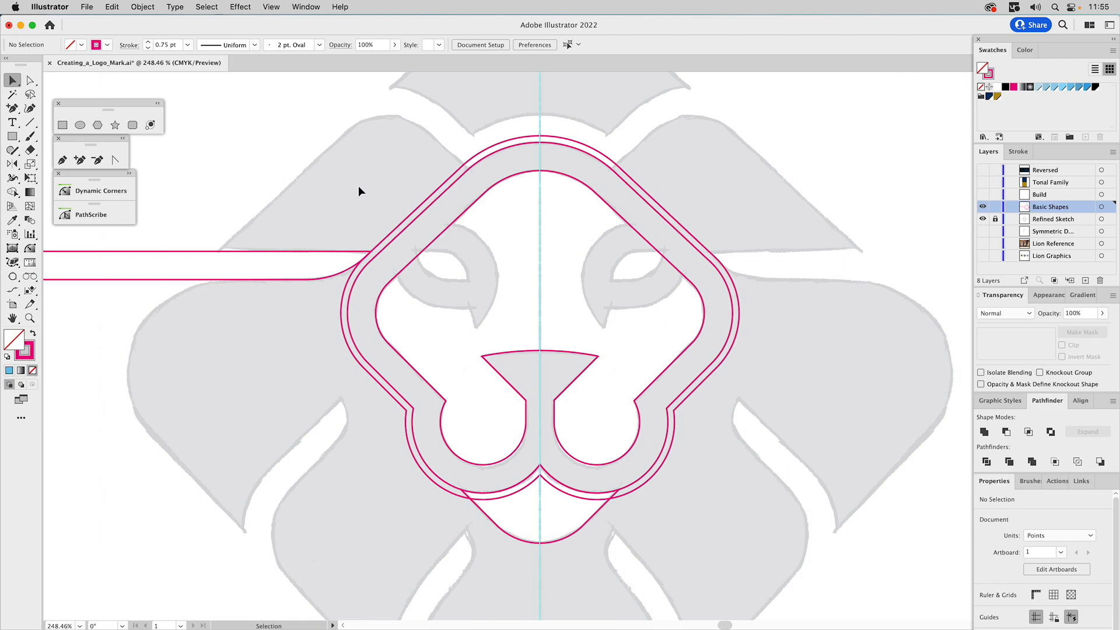
left_click(416, 212)
key("Delete")
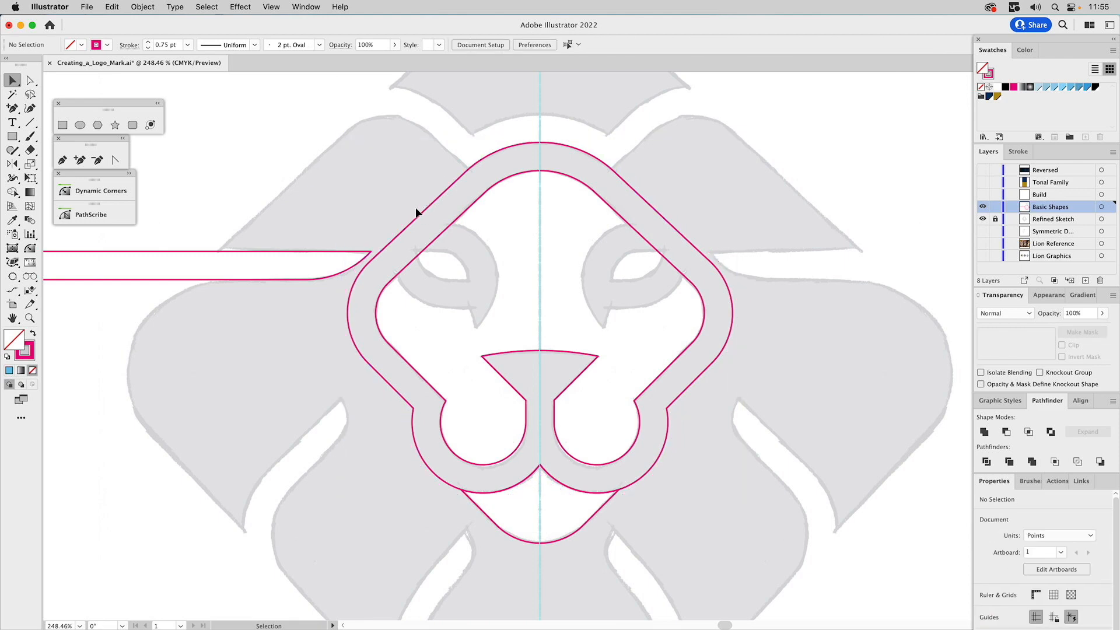
Reflect a copy of the left bar across the vertical centre guide to the other side of the face
left_click(328, 251)
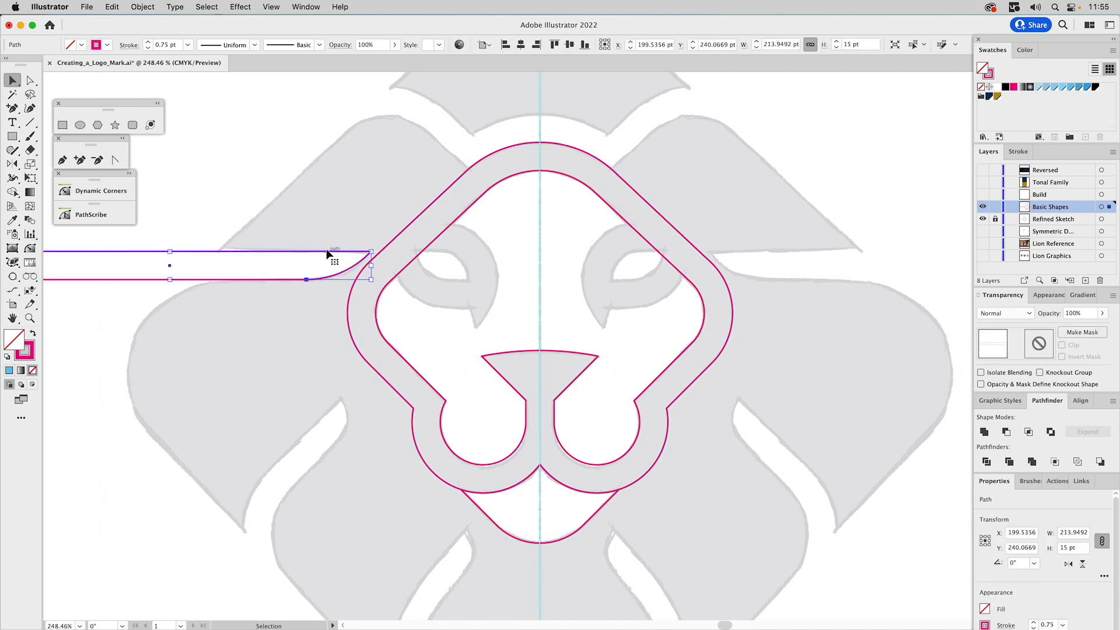
key("o")
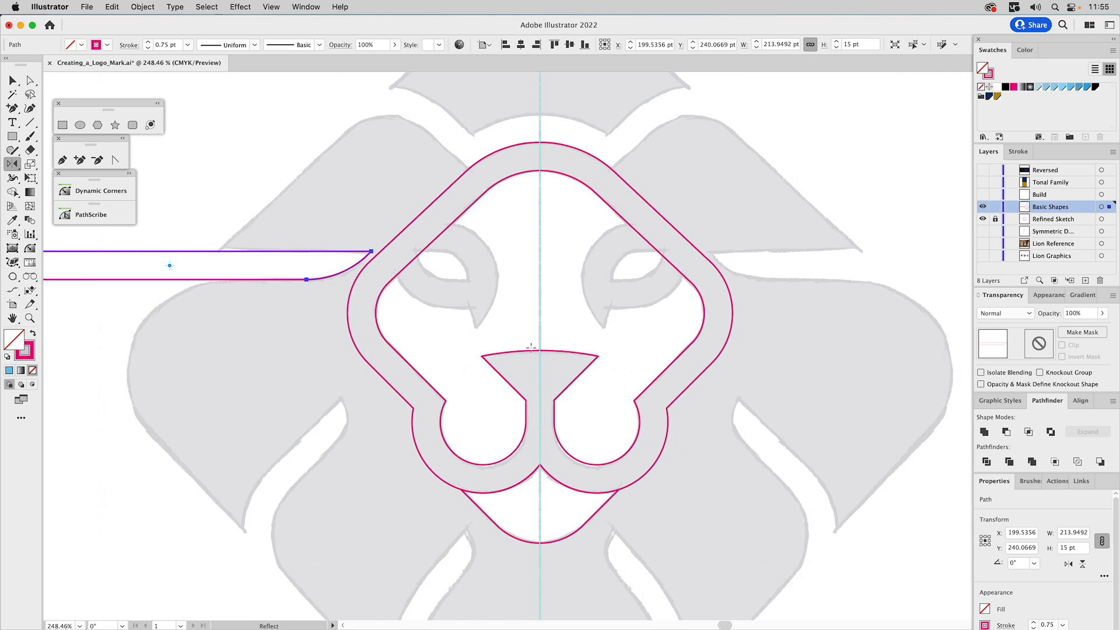
left_click(540, 350)
left_click(540, 384, "alt+shift")
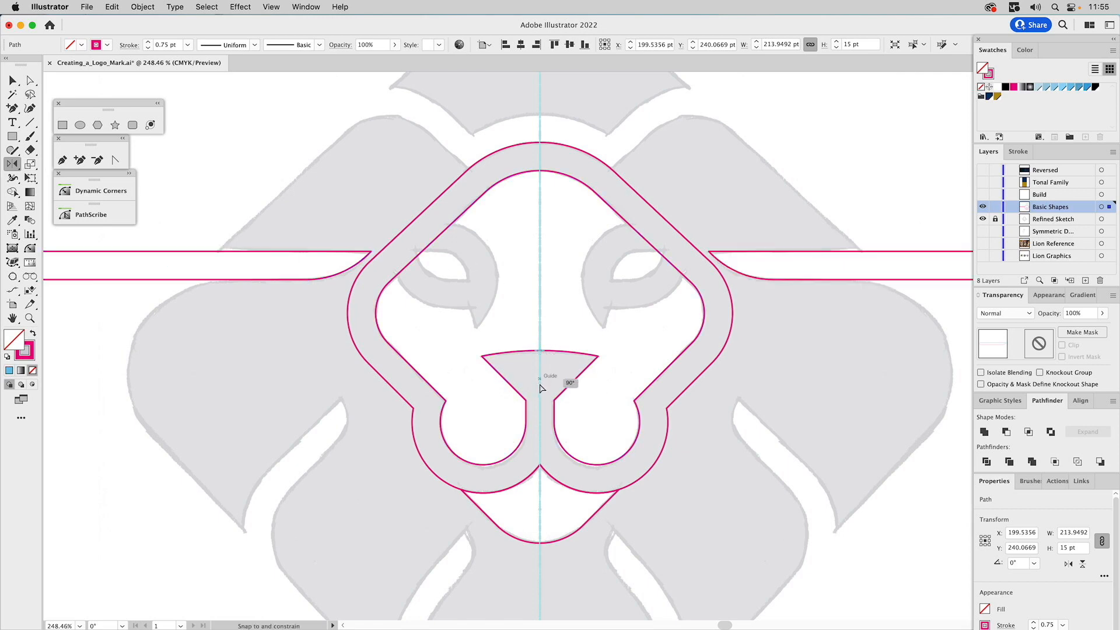
key("v")
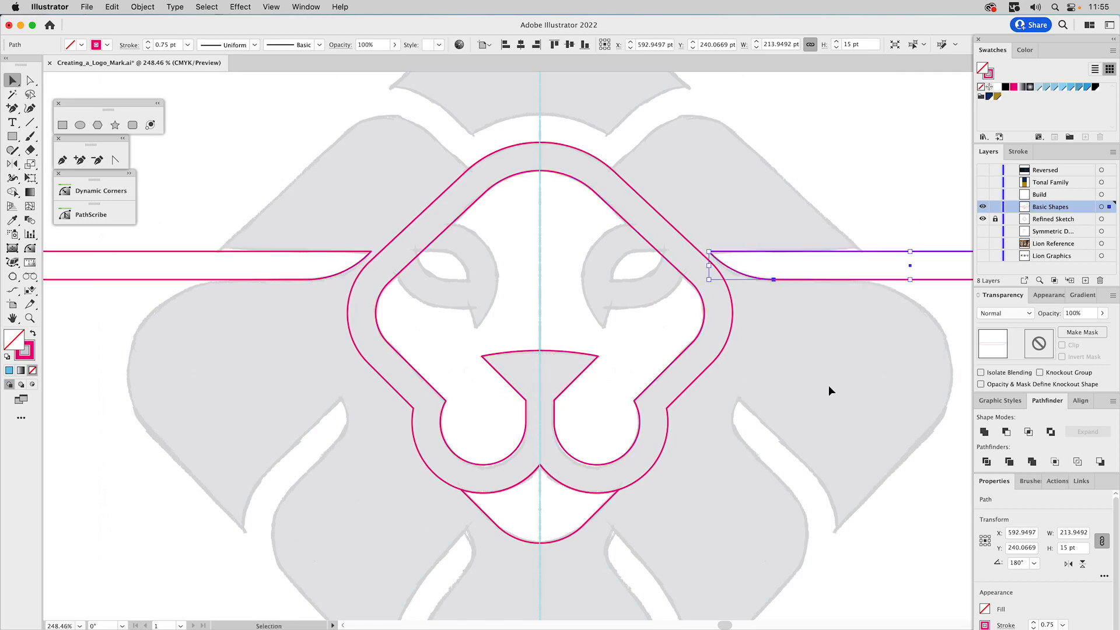
left_click(822, 383)
Draw a rectangle about 165.8 × 32.9 pt over the straight part of the left bar
left_click_drag(821, 384, 870, 252)
left_click_drag(459, 230, 719, 254)
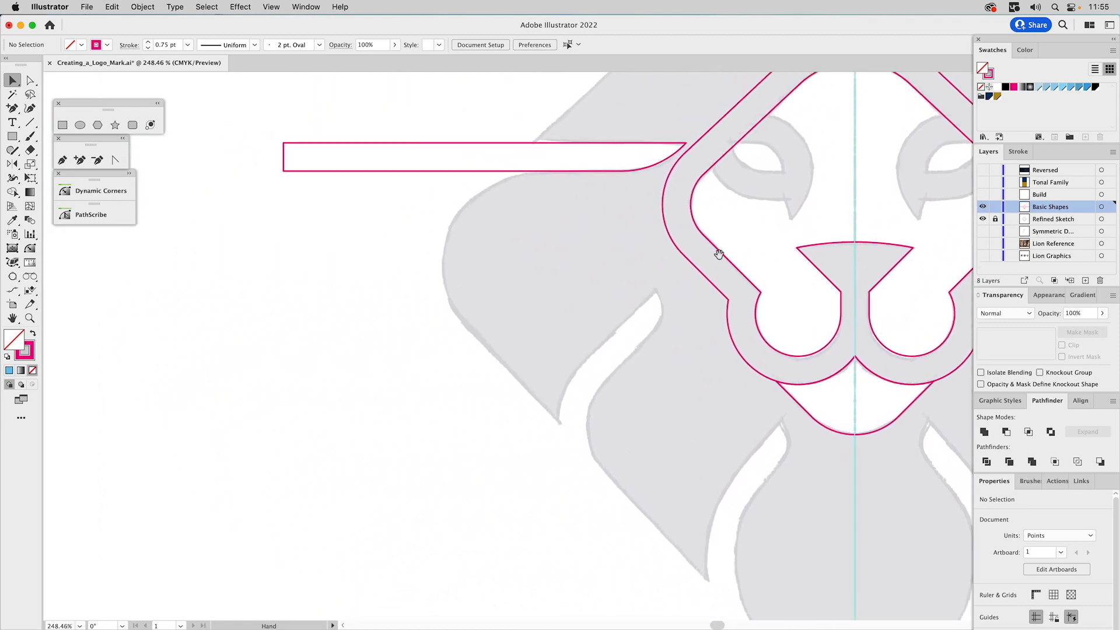
left_click(63, 125)
left_click_drag(288, 128, 599, 190)
key("v")
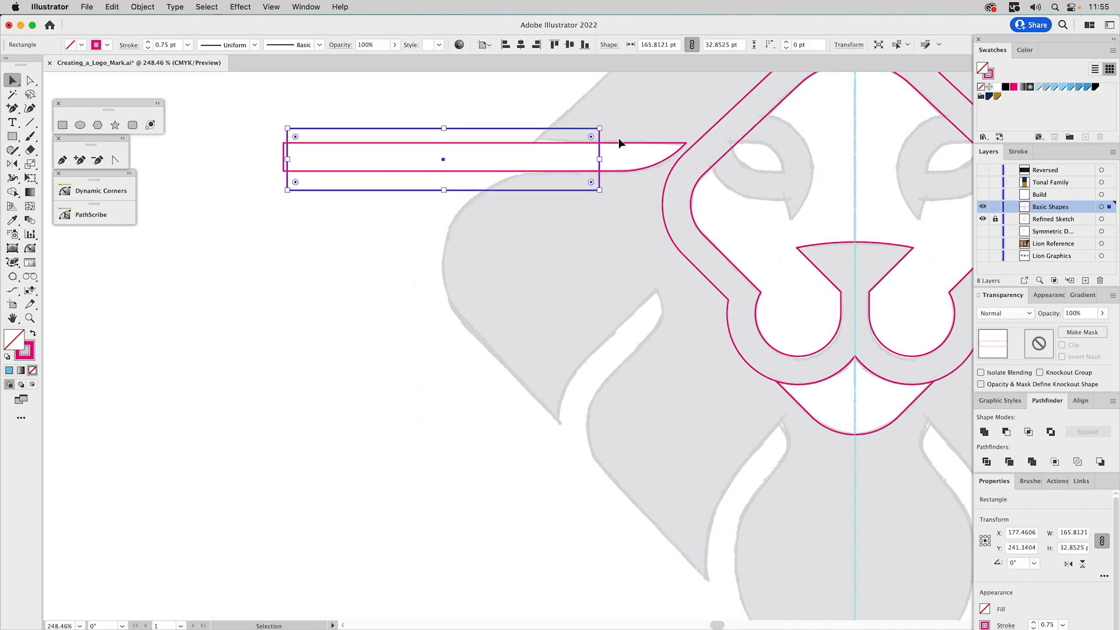
Intersect the rectangle with a copy of the left bar and move the straight piece down beside the sketched lower-left mane gap
left_click(616, 142)
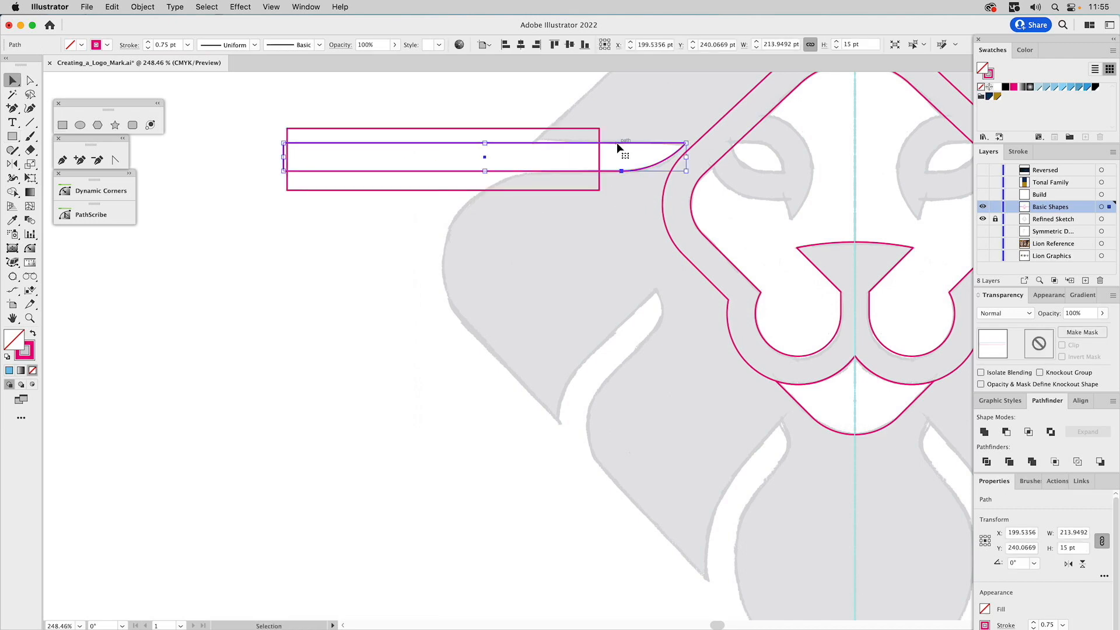
left_click(585, 128, "shift")
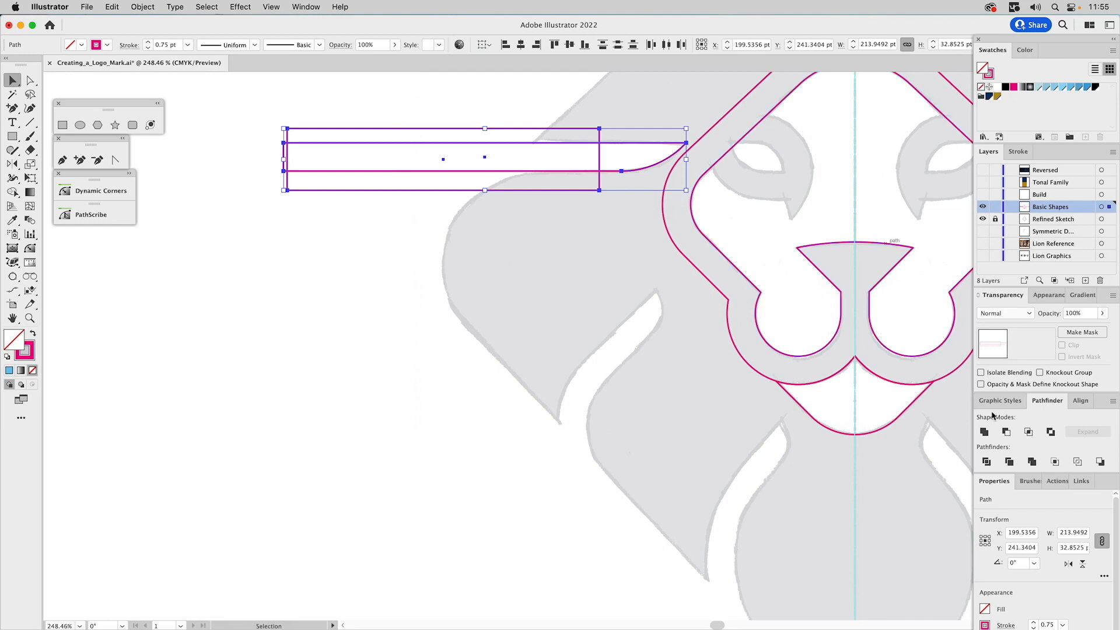
left_click(1028, 432)
left_click(596, 119)
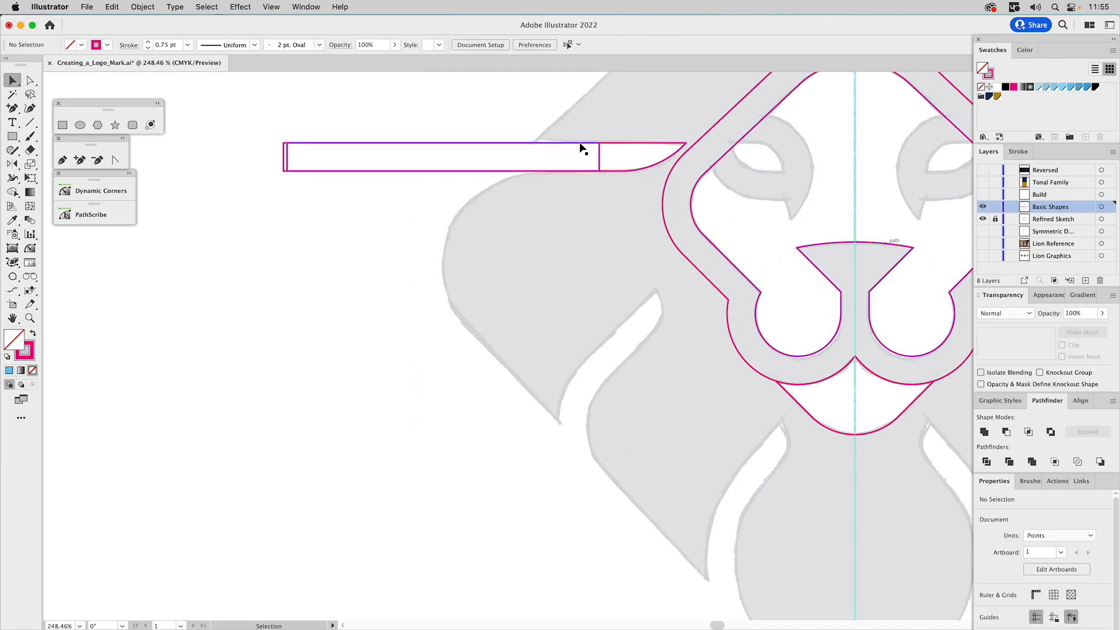
left_click_drag(582, 149, 479, 457, "alt")
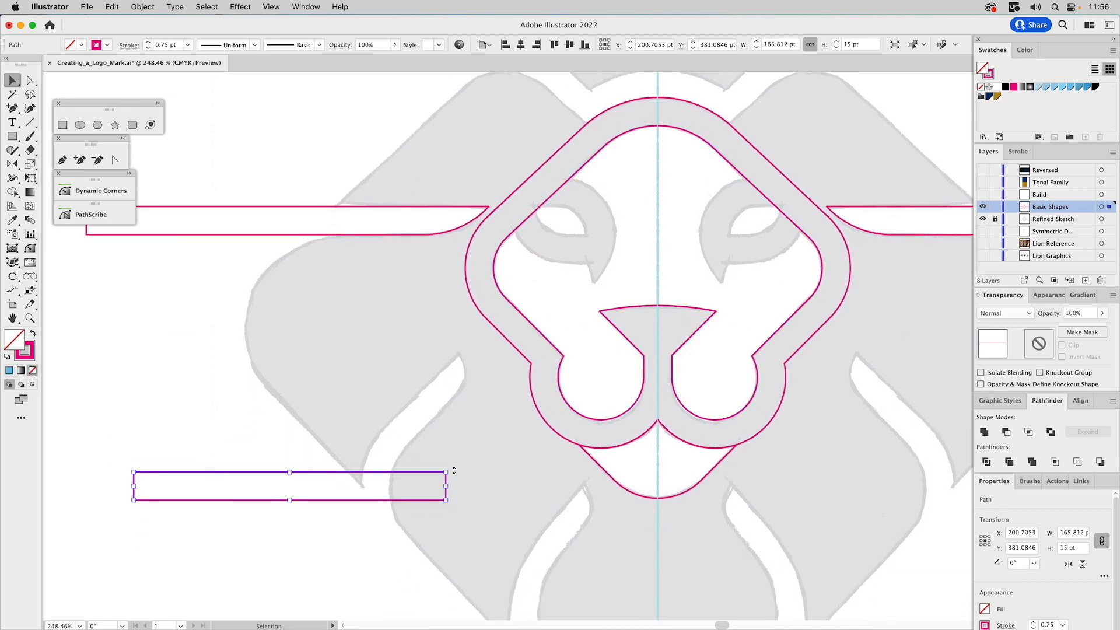
Rotate the straight piece to a diagonal and move it along the sketched lower-left mane gap
left_click_drag(451, 469, 420, 375)
left_click(401, 424)
left_click_drag(385, 415, 452, 399)
left_click(451, 465)
left_click_drag(453, 468, 430, 525)
left_click_drag(524, 343, 534, 355)
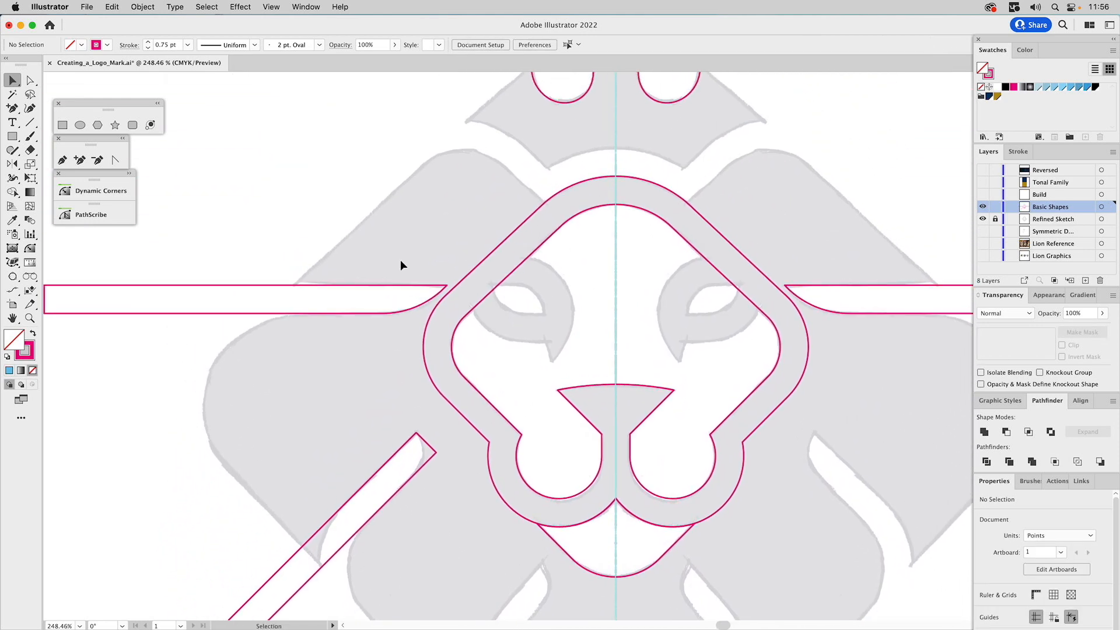
Copy the left bar horizontally across the eyes and draw a rectangle about 27.6 × 32.9 pt over the sketched left eye opening
left_click(315, 286)
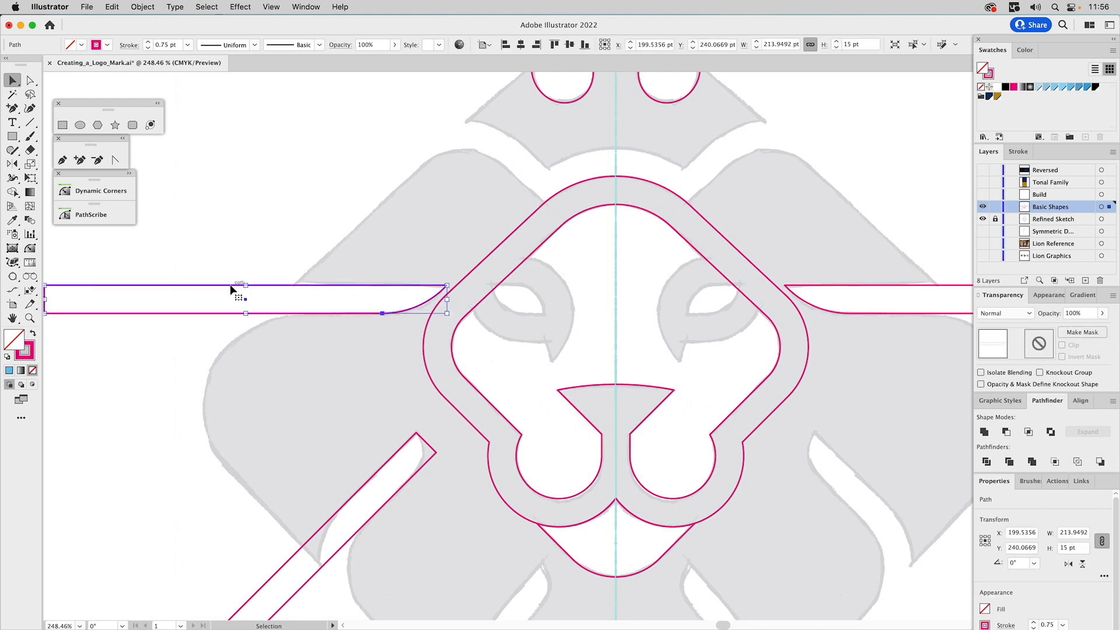
left_click_drag(245, 290, 562, 298)
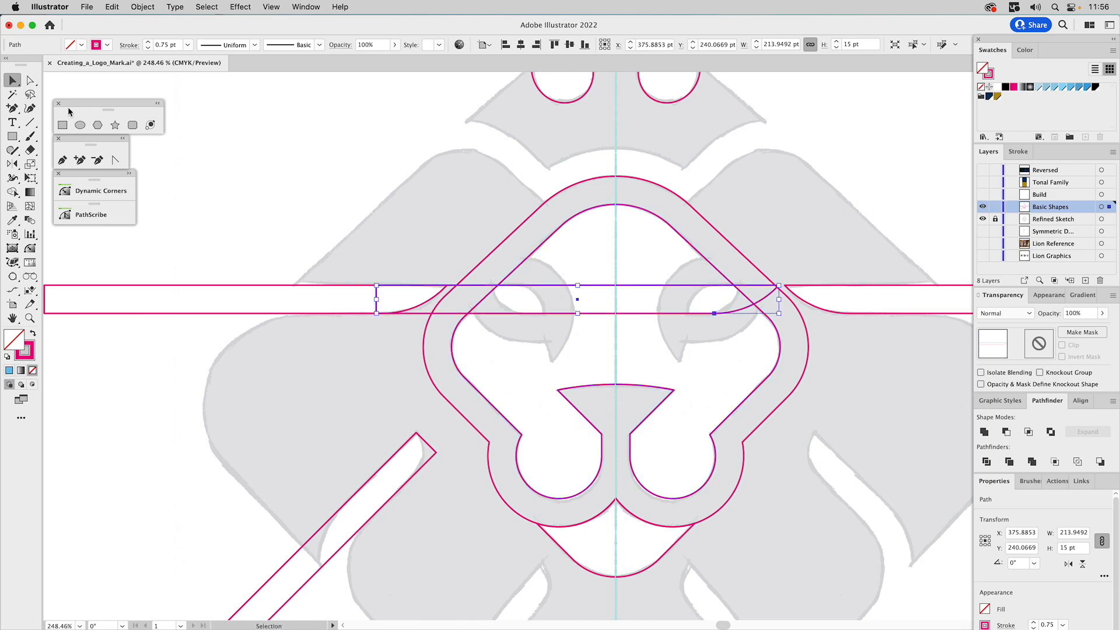
left_click(62, 125)
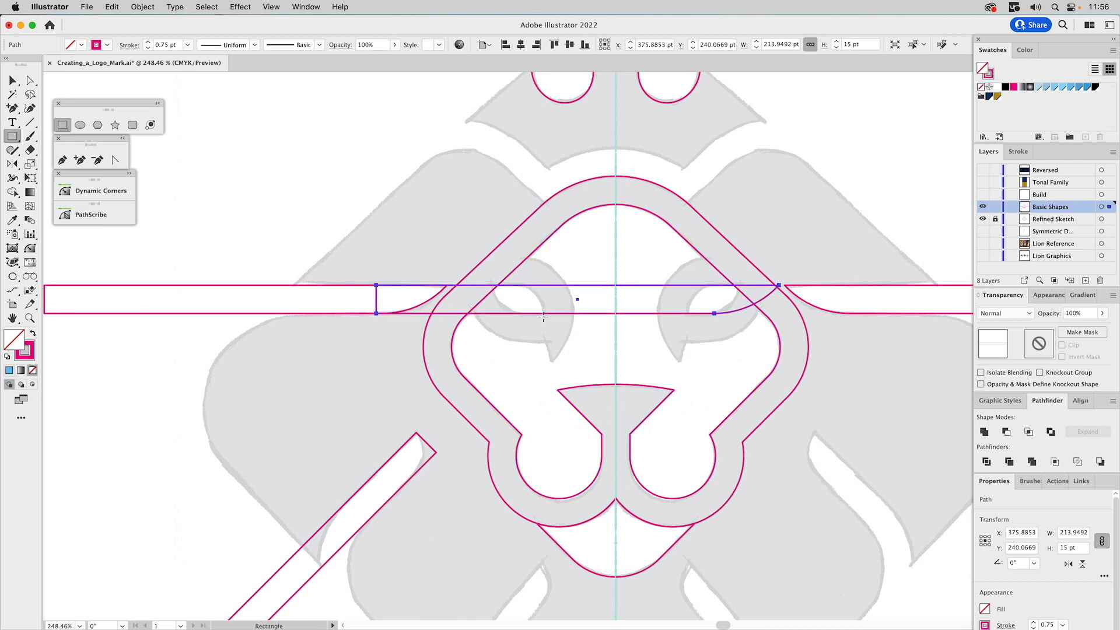
left_click_drag(544, 318, 492, 256)
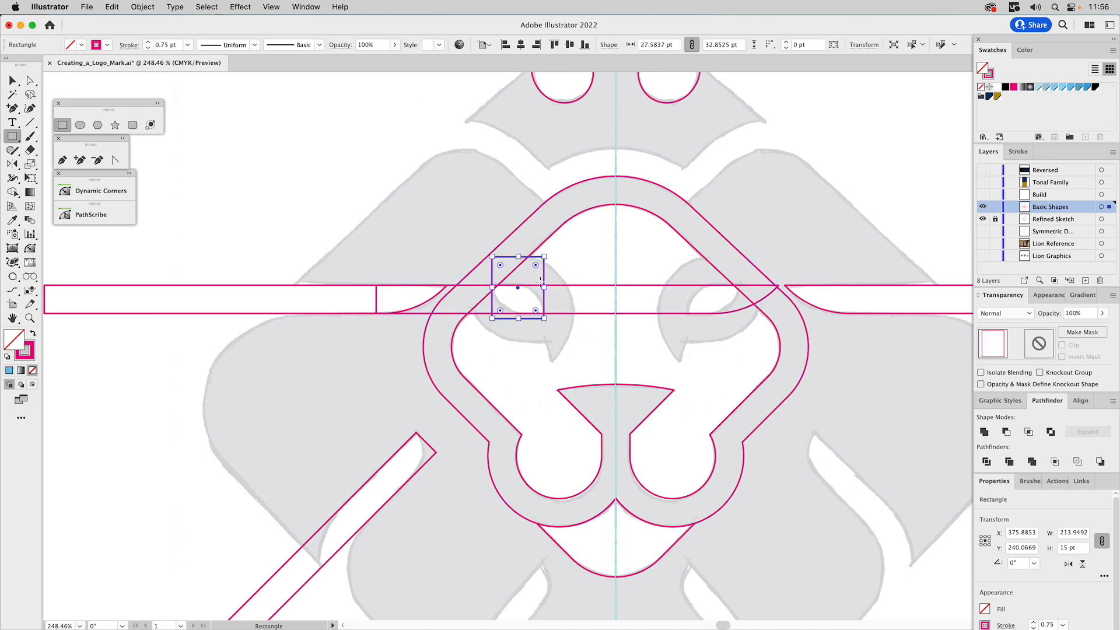
Intersect the rectangle with the copied bar so only the piece over the left eye opening is kept
key("v")
left_click(562, 289, "shift")
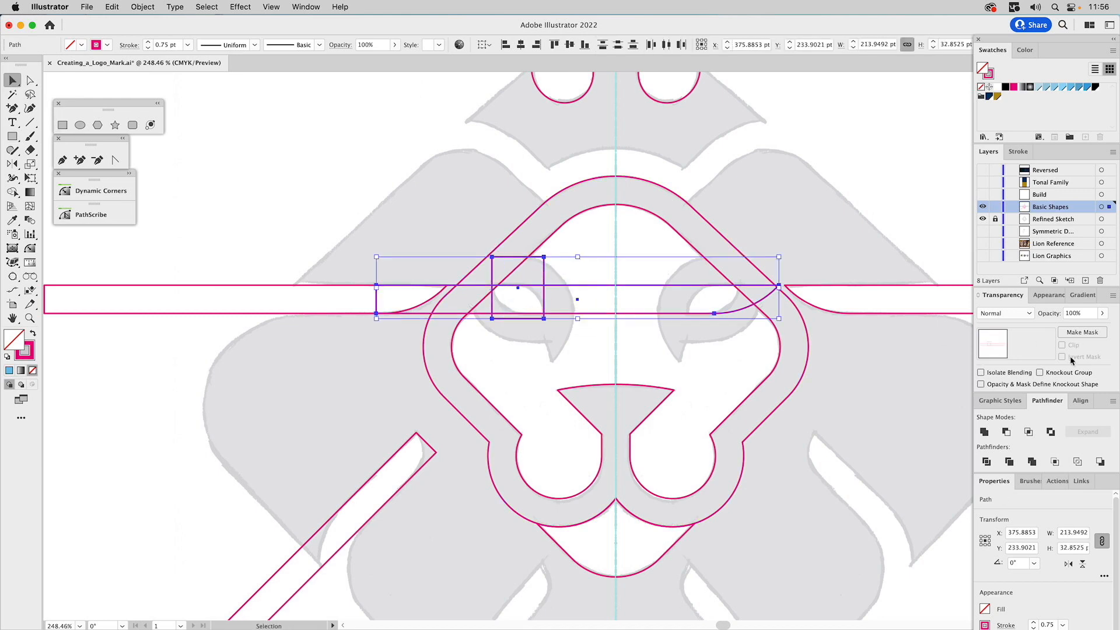
left_click(1029, 432)
Move the lower-left anchor point of the eye piece slightly inward to slant its outer edge
key("a")
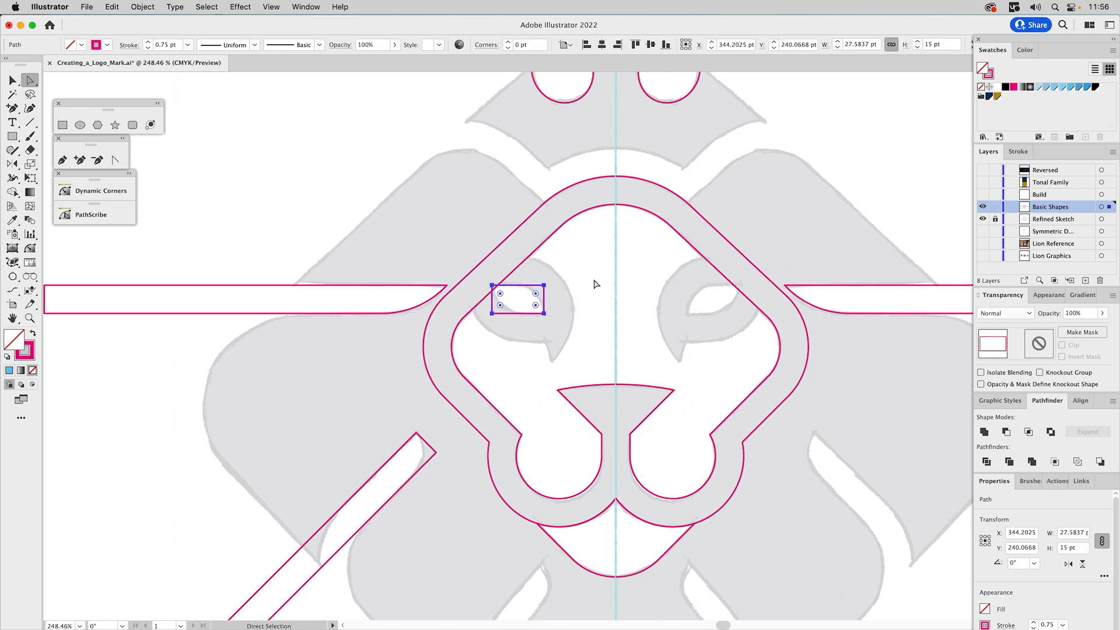
left_click(573, 286)
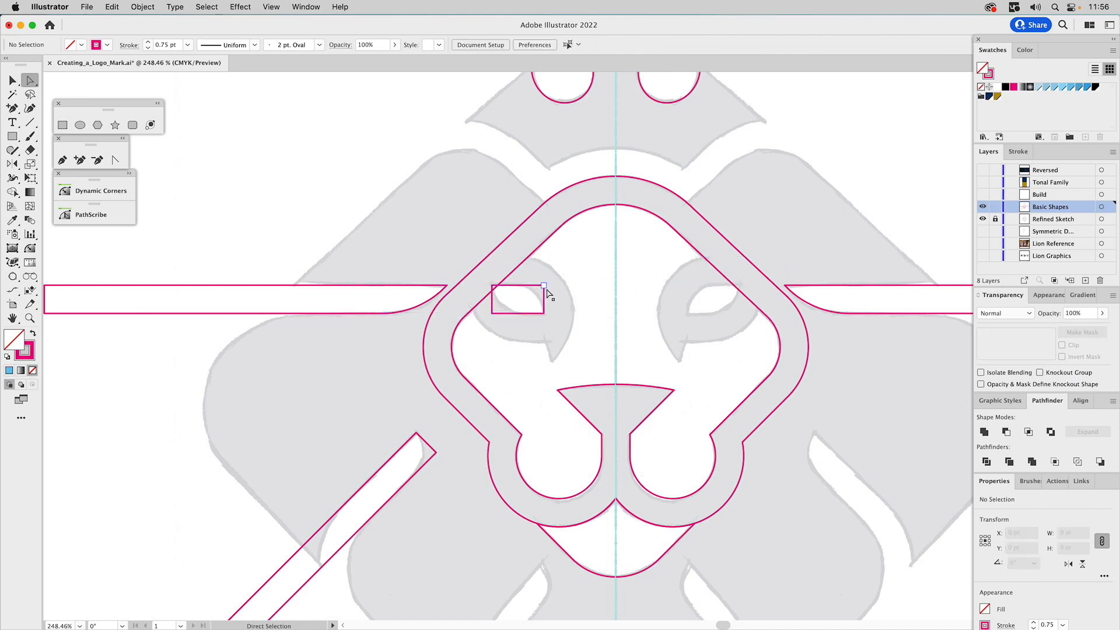
left_click_drag(493, 313, 498, 313)
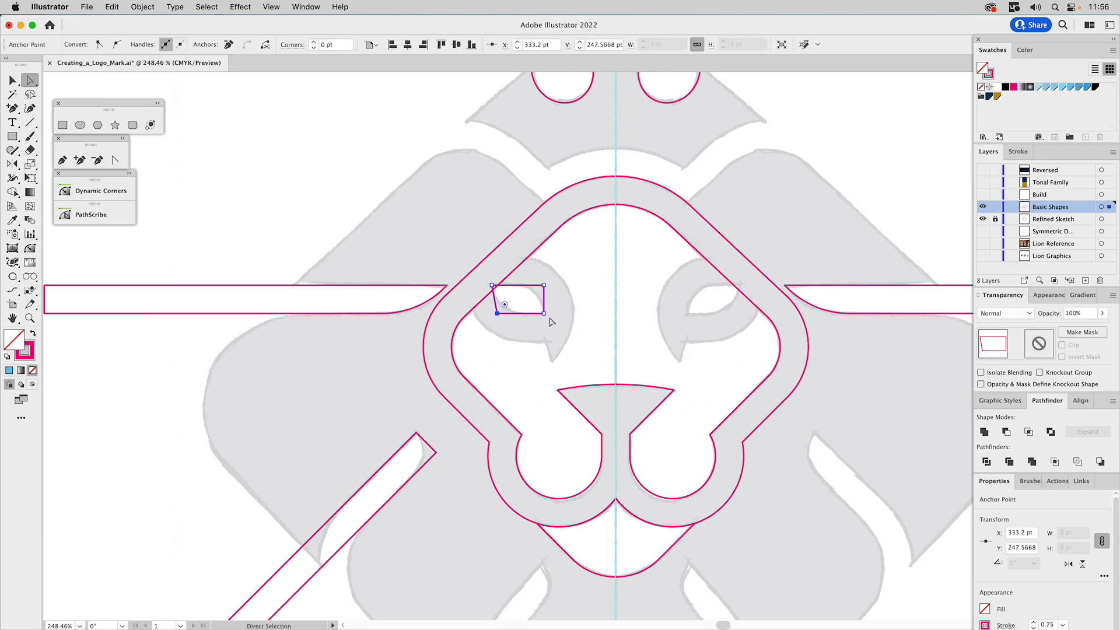
Round the eye piece's lower-left corner to the sketch and its upper-right corner to 15 pt
left_click(26, 251)
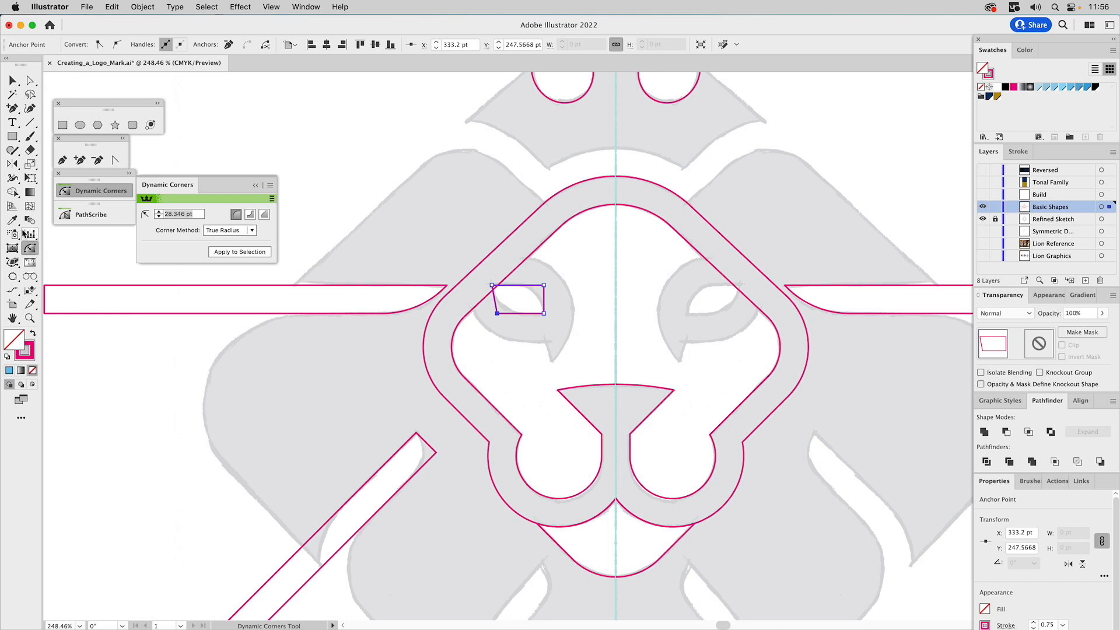
left_click(88, 197)
key("a")
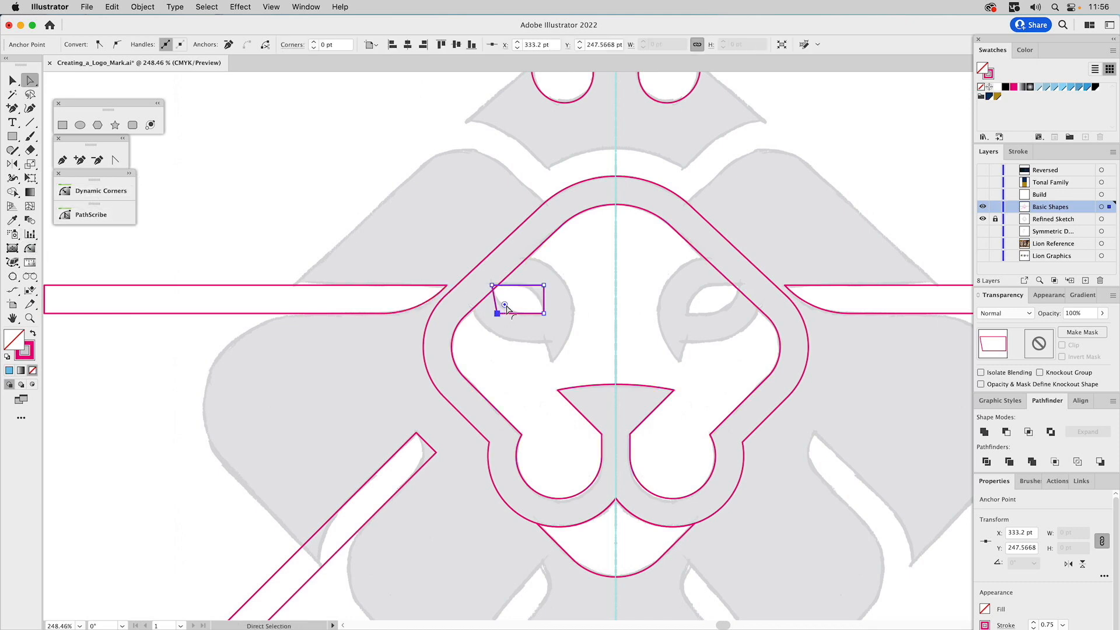
left_click_drag(505, 306, 516, 333)
left_click(543, 285)
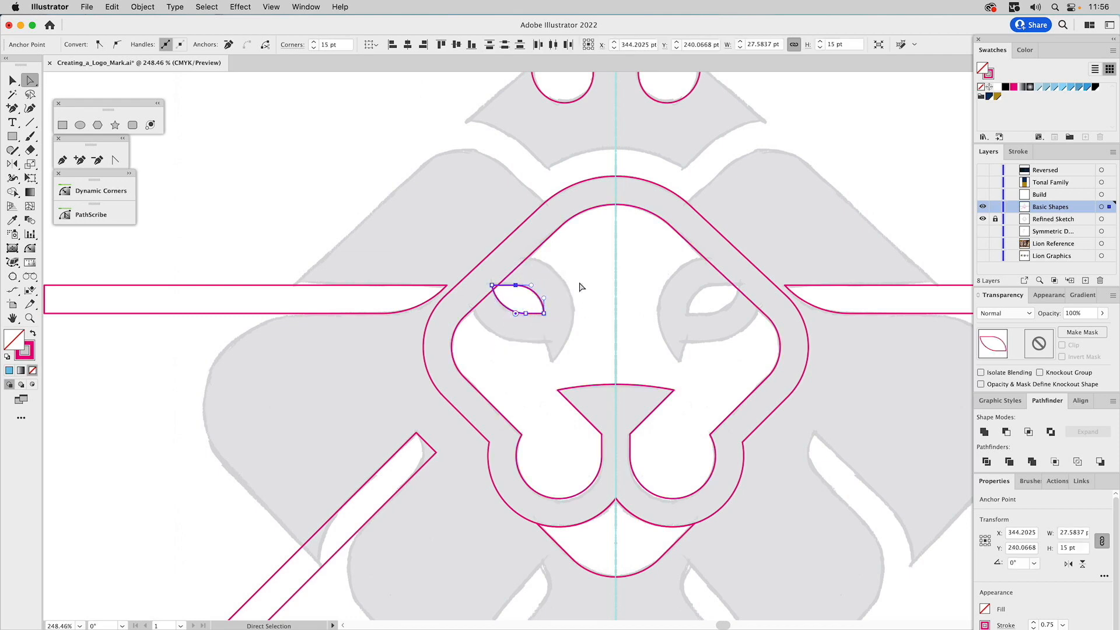
key("v")
left_click(565, 254)
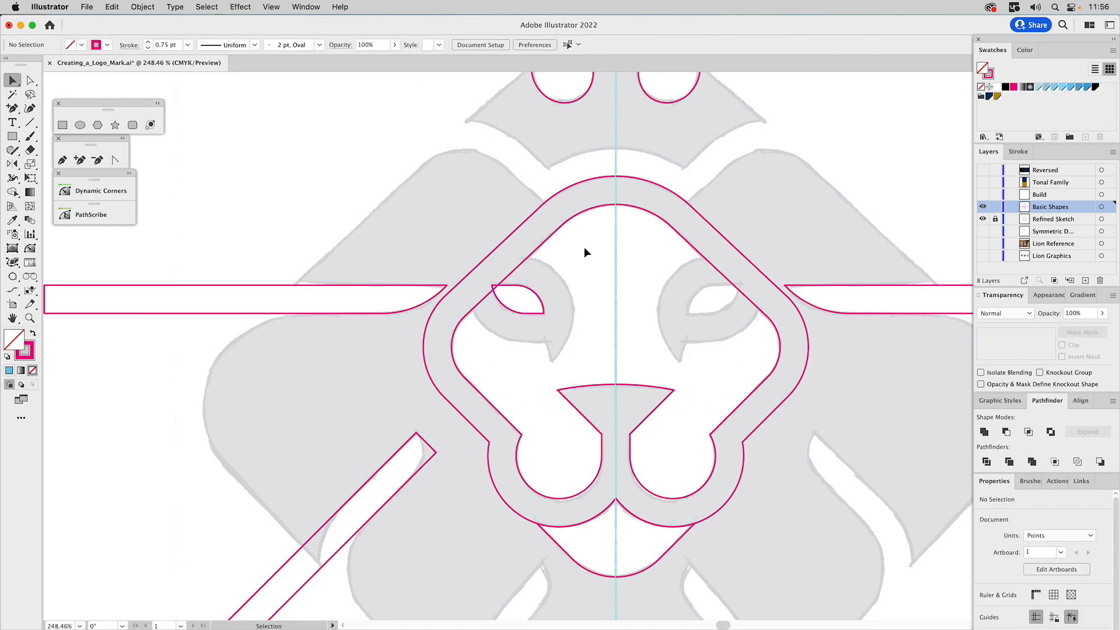
Offset the left eye opening's path outward by 15 pt with Miter joins
left_click(529, 289)
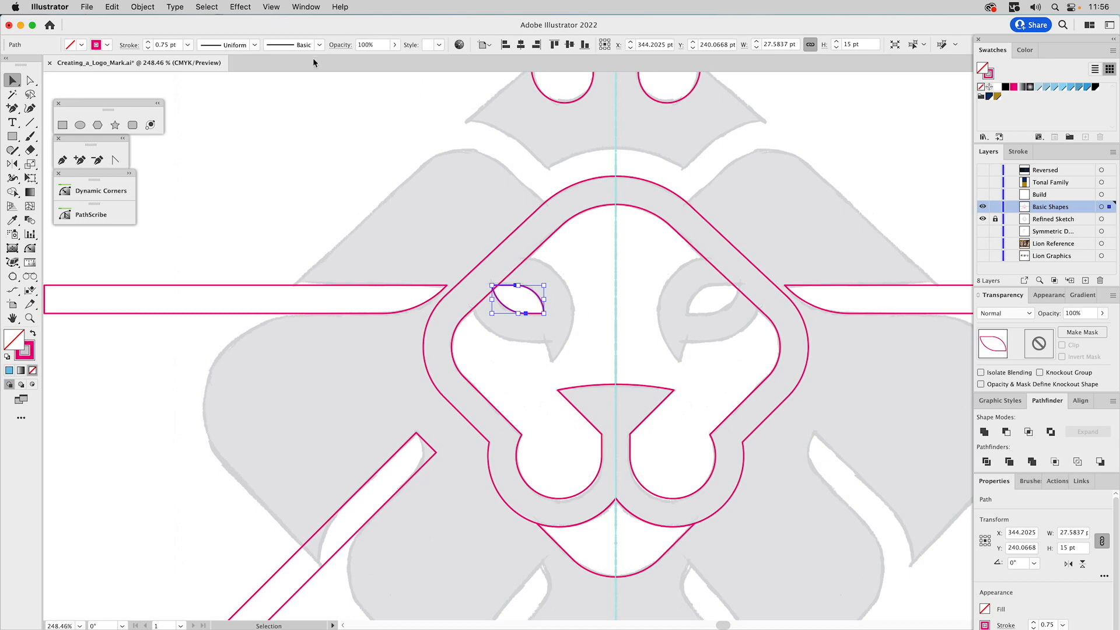
left_click(152, 6)
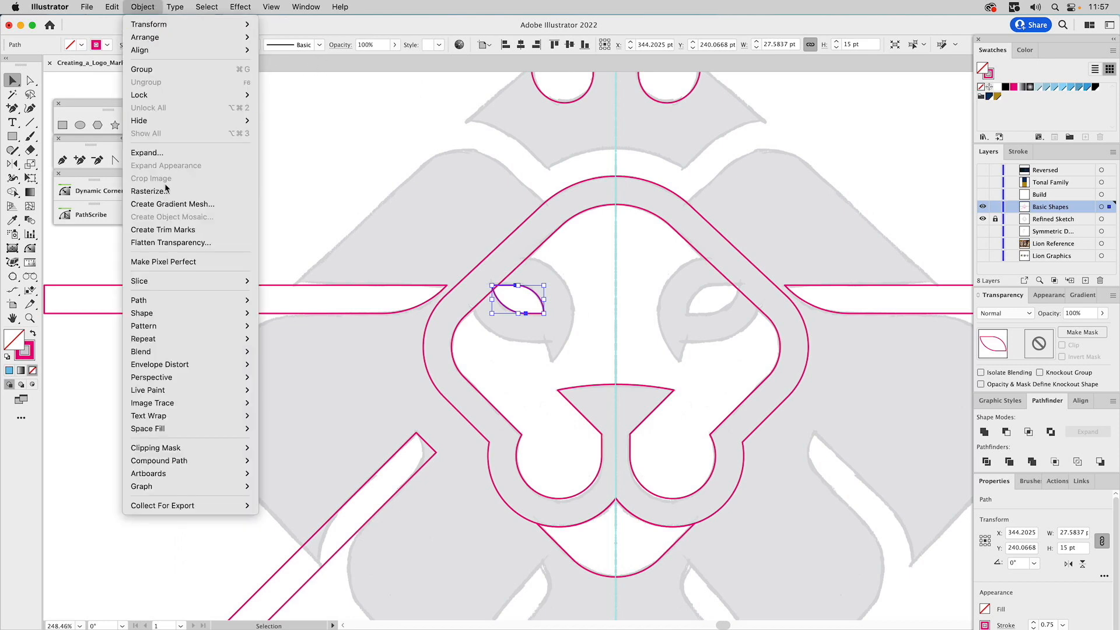
mouse_move(240, 301)
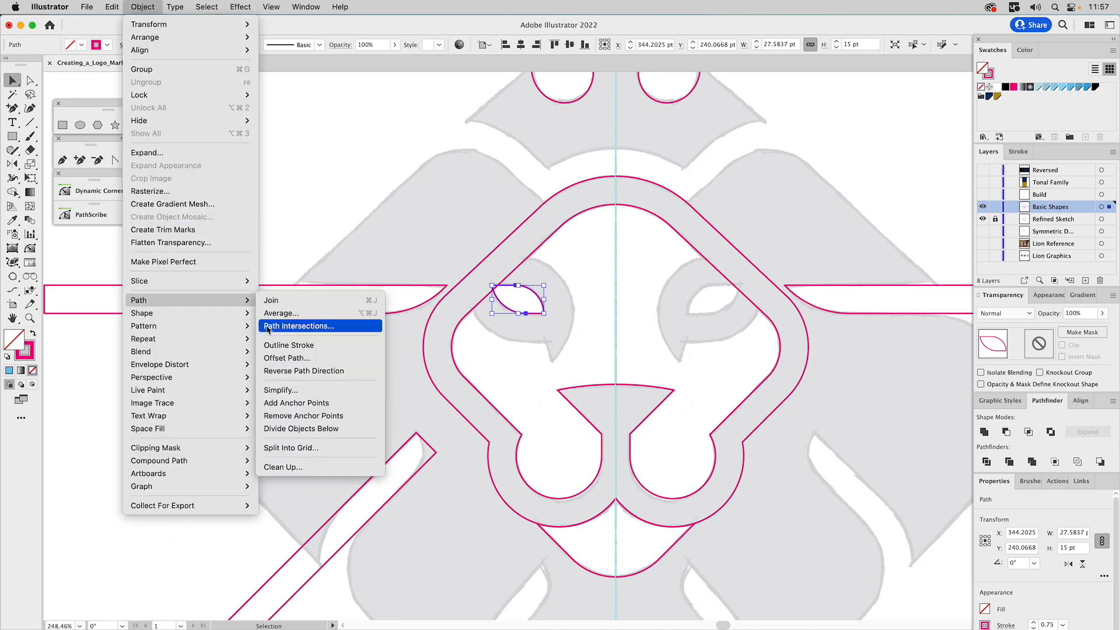
left_click(284, 358)
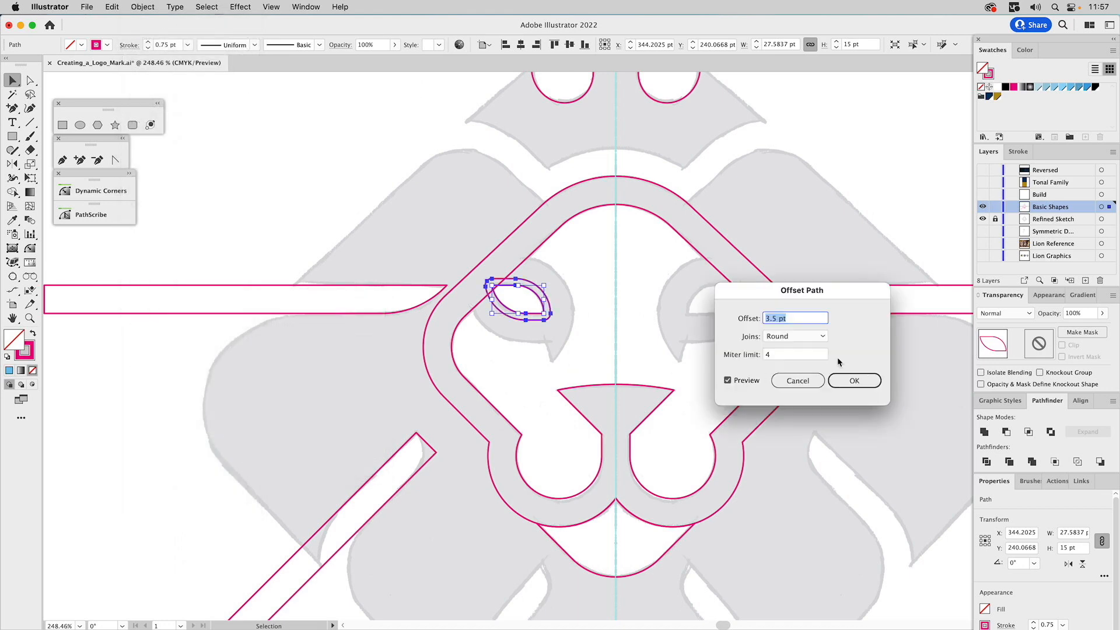
type("15")
left_click(746, 381)
left_click(747, 383)
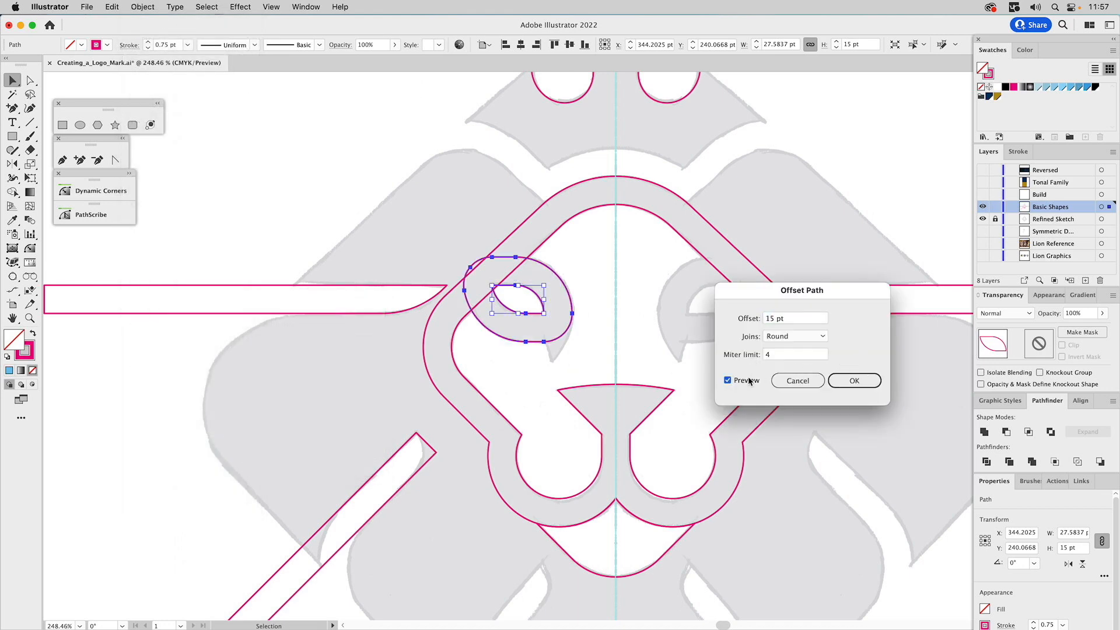
left_click(786, 337)
left_click(787, 353)
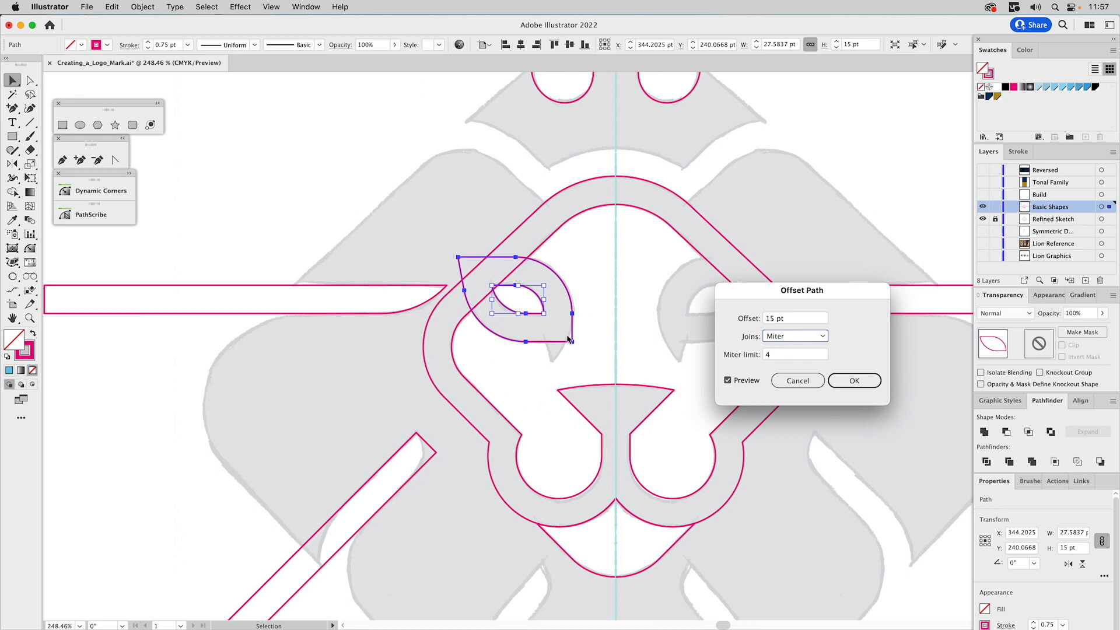
left_click(854, 380)
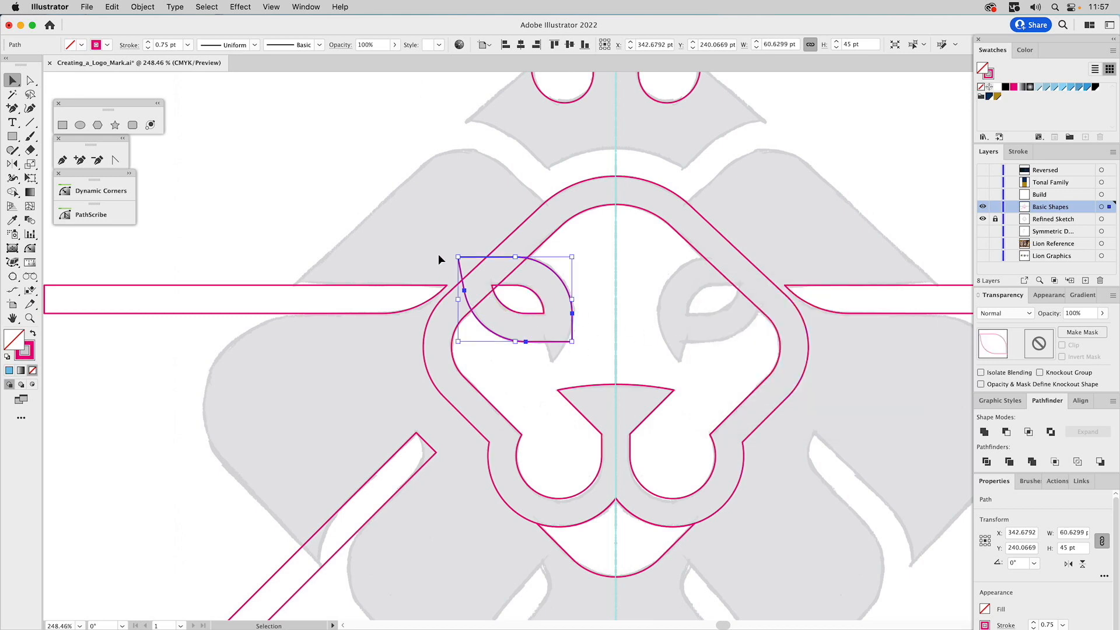
Cut the offset outline at its rightmost anchor and along its lower edge, and delete the lower-right corner between the cuts
left_click_drag(29, 149, 64, 165)
left_click(572, 312)
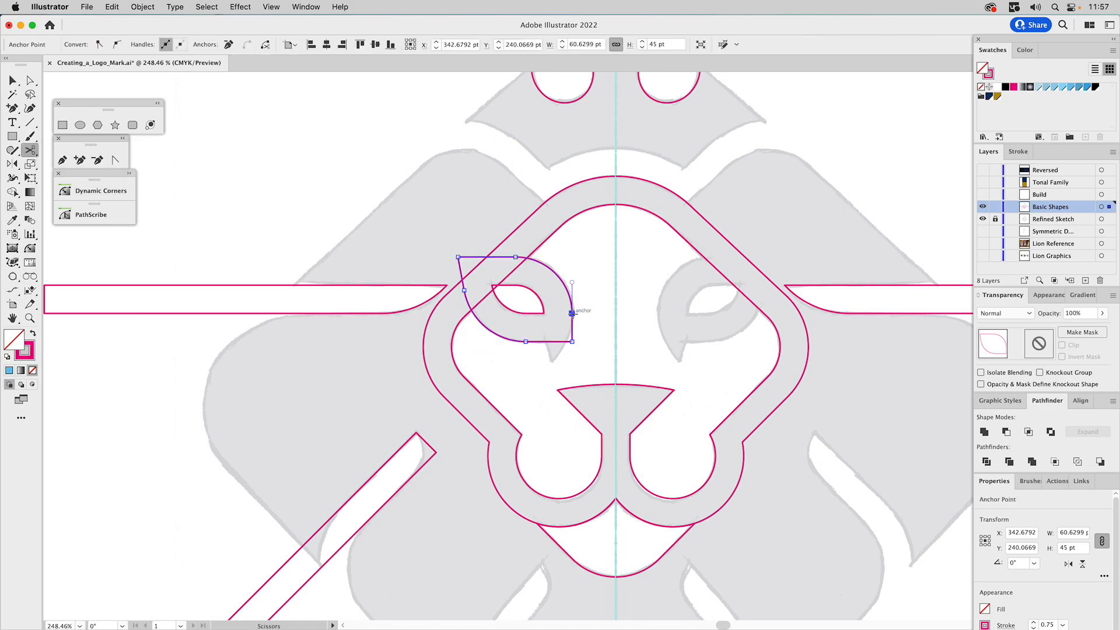
left_click(552, 342)
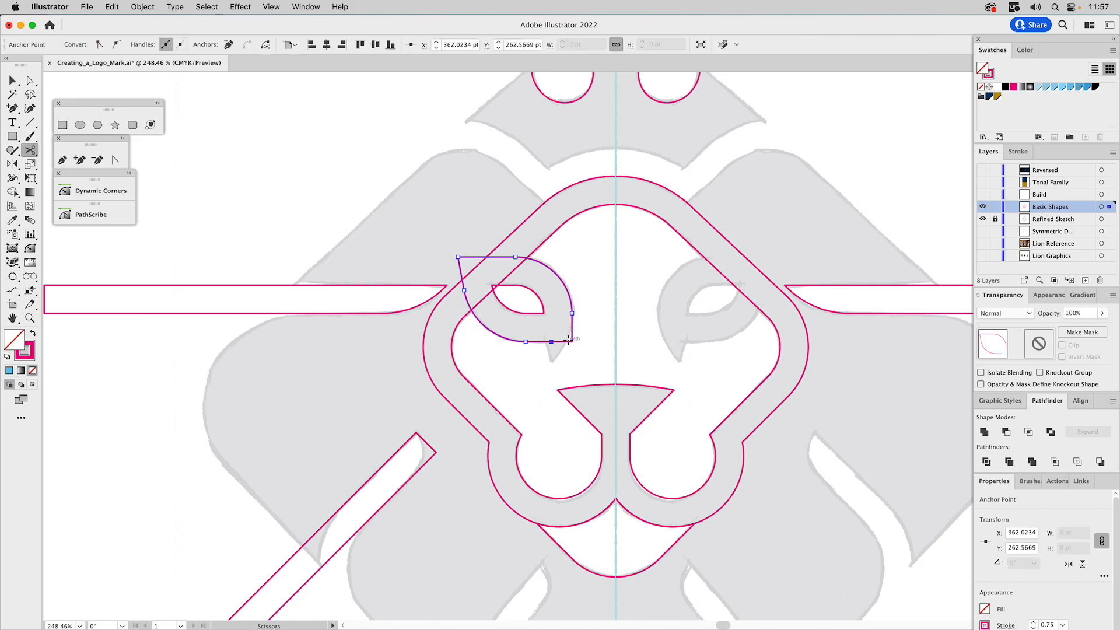
key("a")
mouse_move(585, 335)
left_mouse_down()
mouse_move(565, 350)
mouse_move(577, 318)
left_mouse_up()
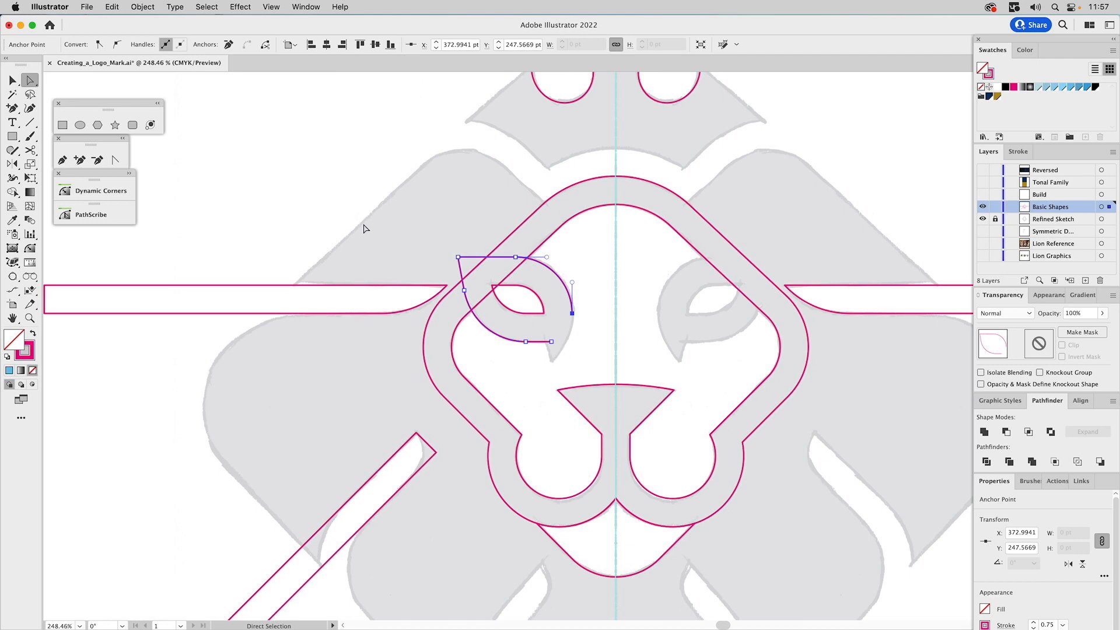
Extend the open right-hand curve of the eye outline down to the sketched tear-duct tip with the Extend Path tool
key("z")
left_click_drag(389, 210, 680, 363)
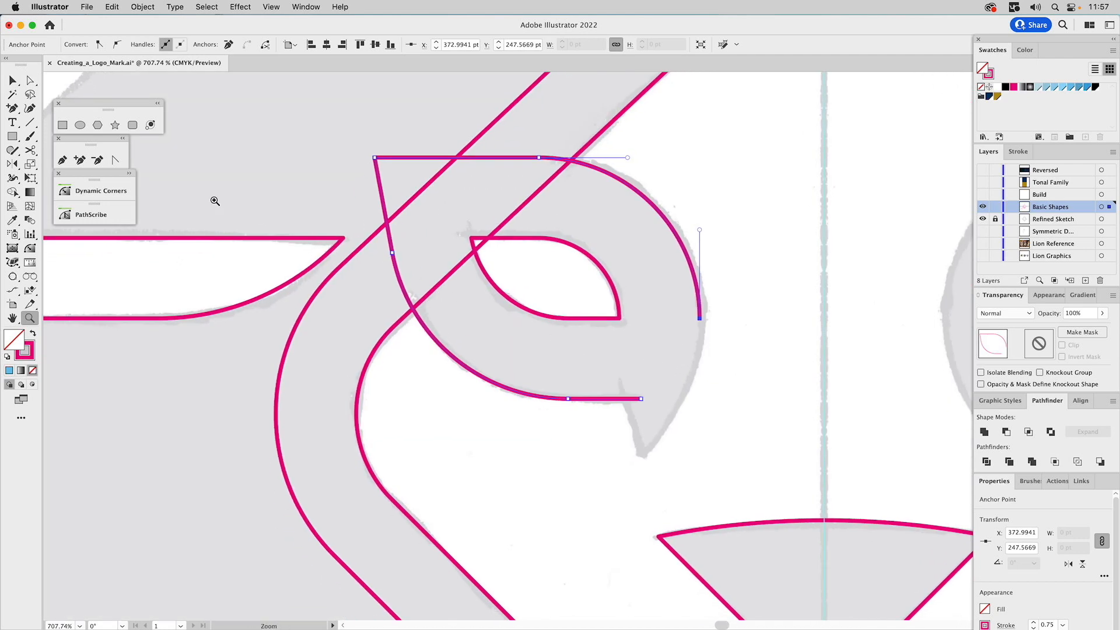
left_click(12, 264)
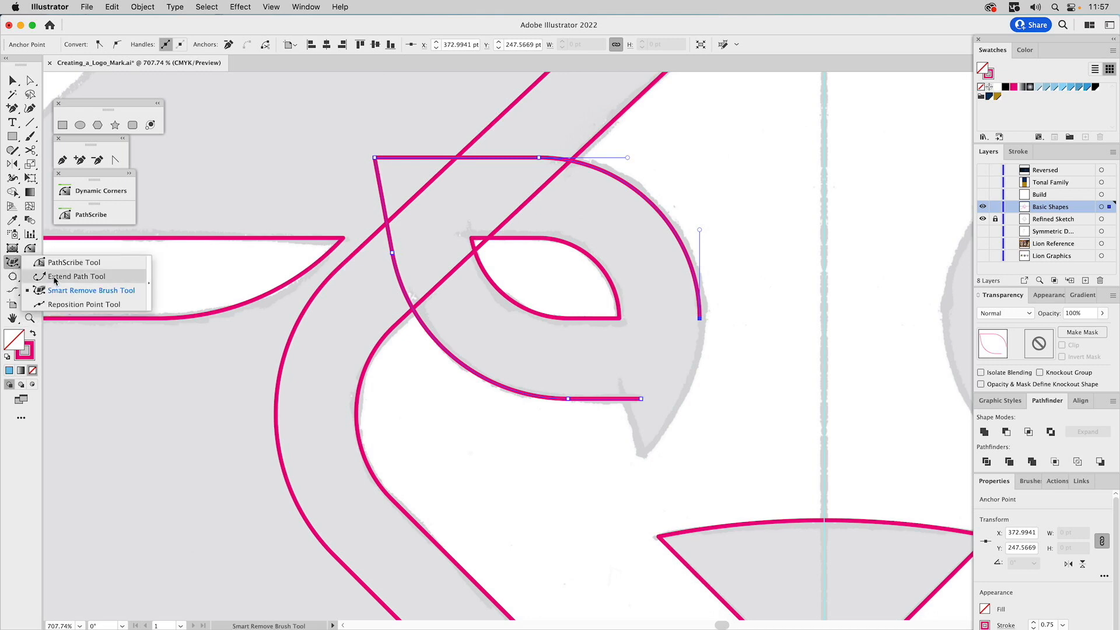
left_click(54, 279)
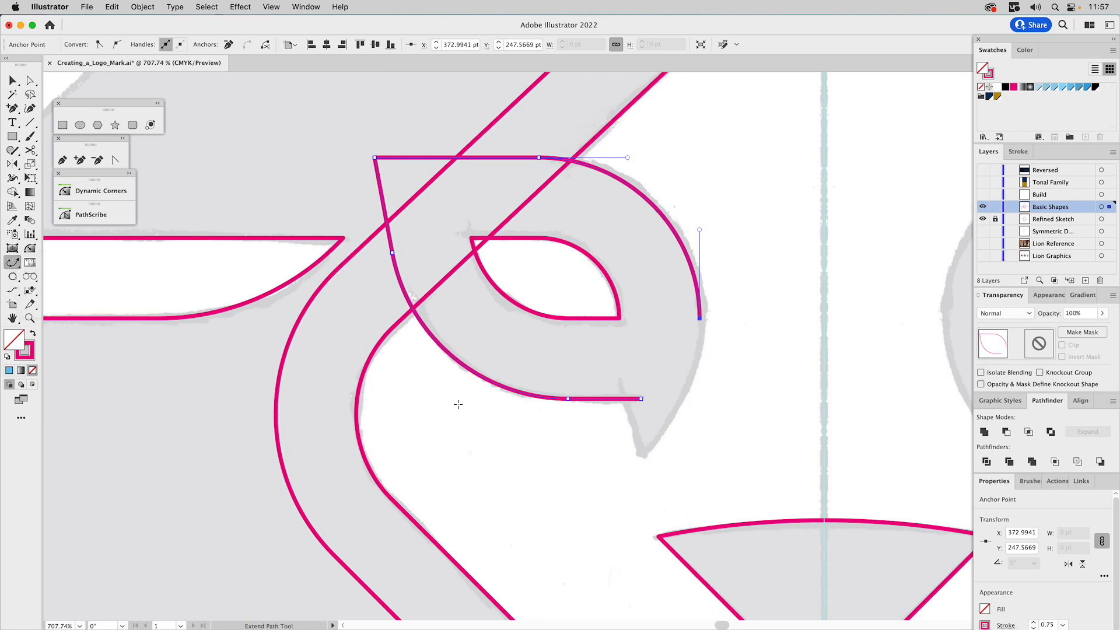
left_click(700, 318)
left_click_drag(701, 319, 645, 457)
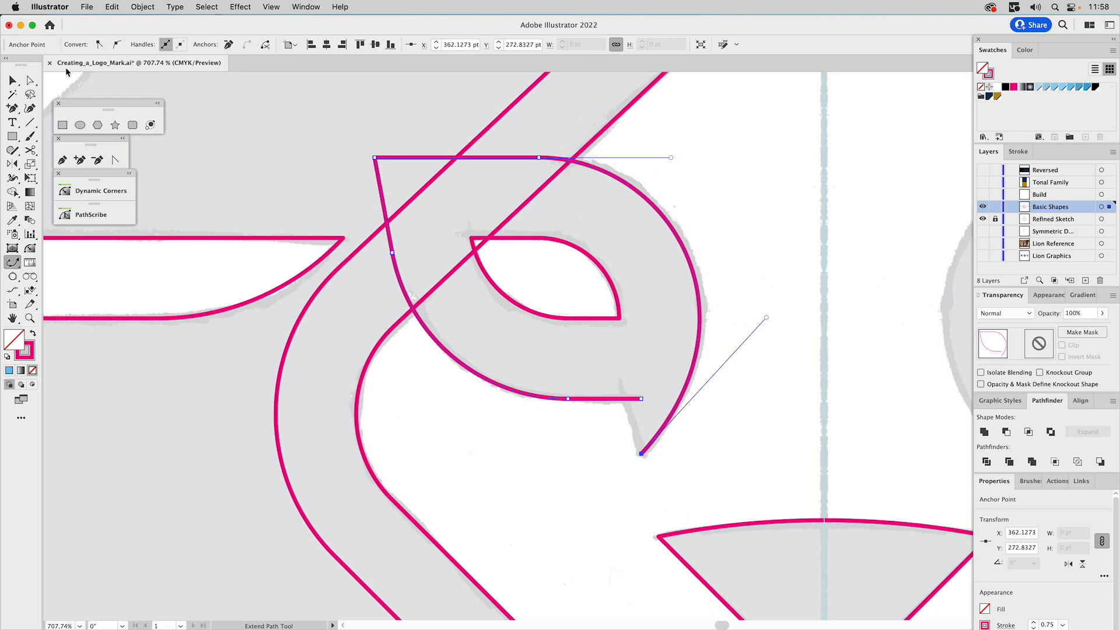
Close the eye outline with straight Pen segments from the pointed tip and unite the shape to remove the overlapping part
left_click(63, 161)
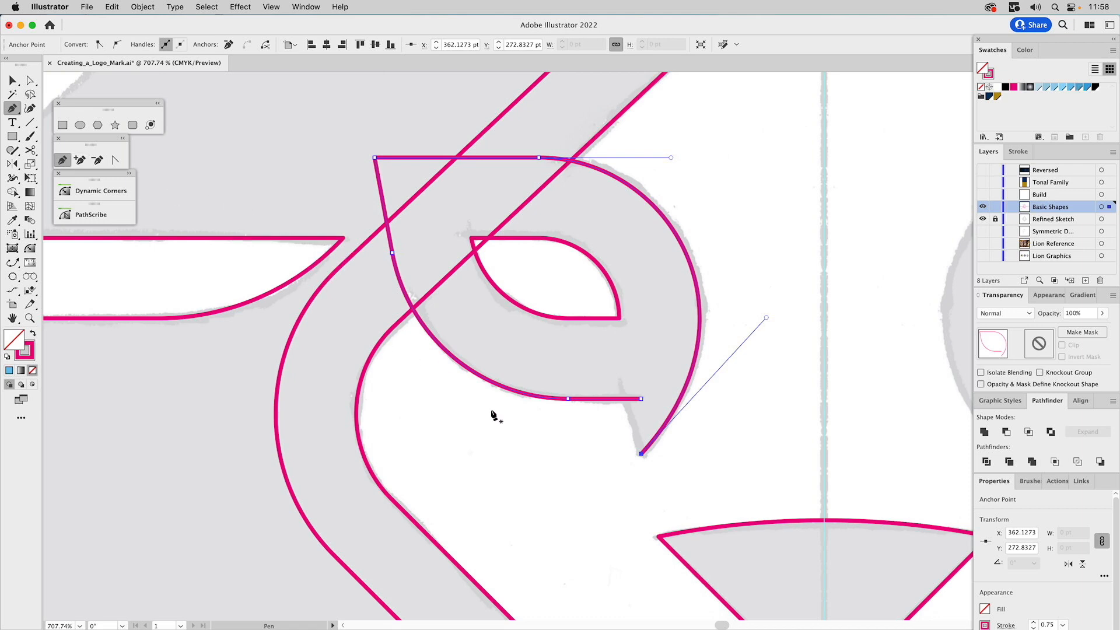
left_click(640, 454)
left_click(609, 357)
left_click(641, 398)
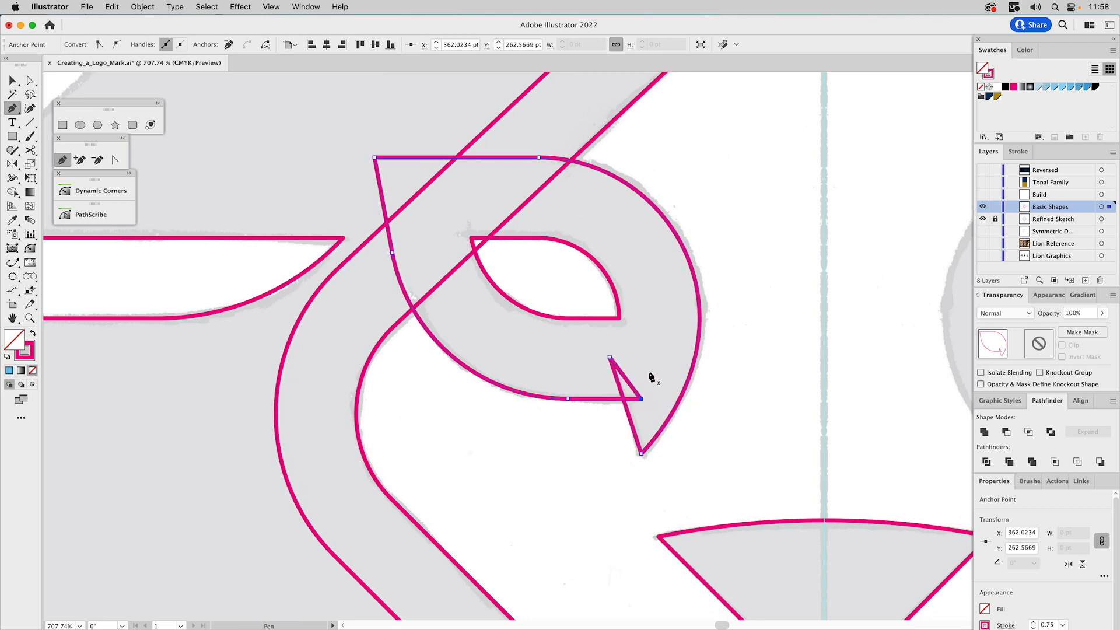
key("v")
left_click(984, 432)
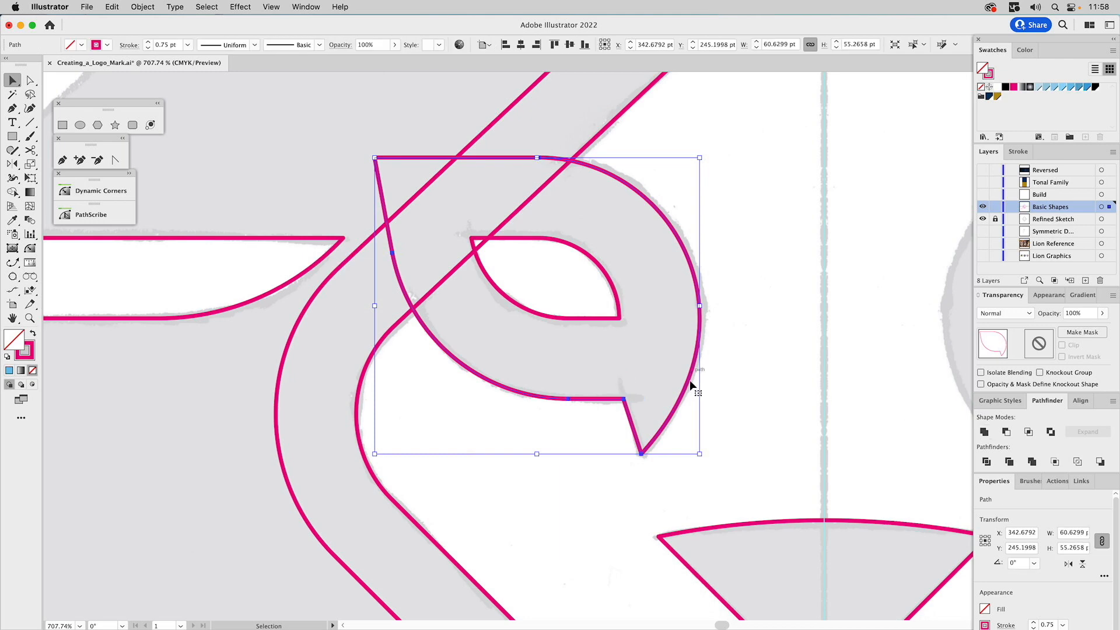
left_click(631, 356)
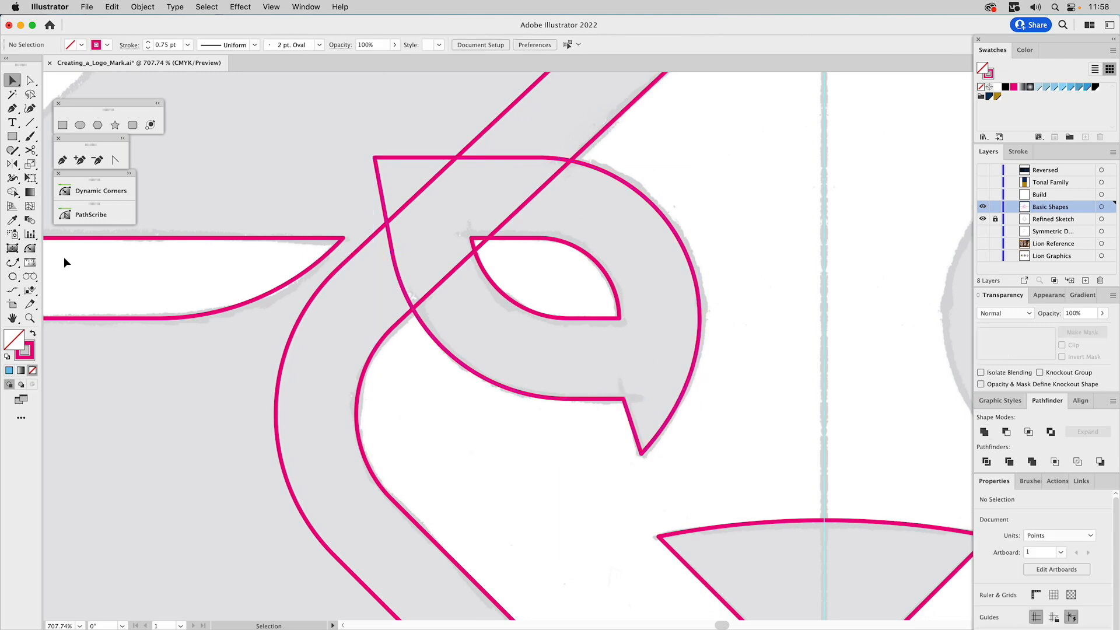
Reflect a copy of the left eye outline across the vertical centre guide to form the right eye
left_click(30, 318)
left_click(586, 288, "alt")
left_click(577, 292, "alt")
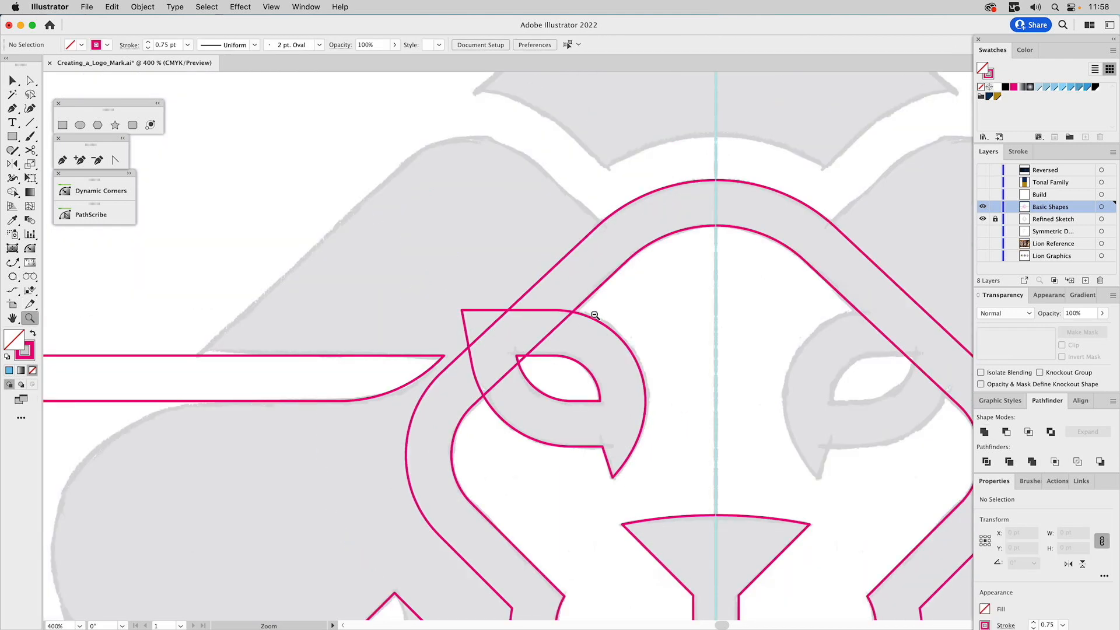
left_click(621, 341, "alt")
left_click_drag(619, 388, 621, 250)
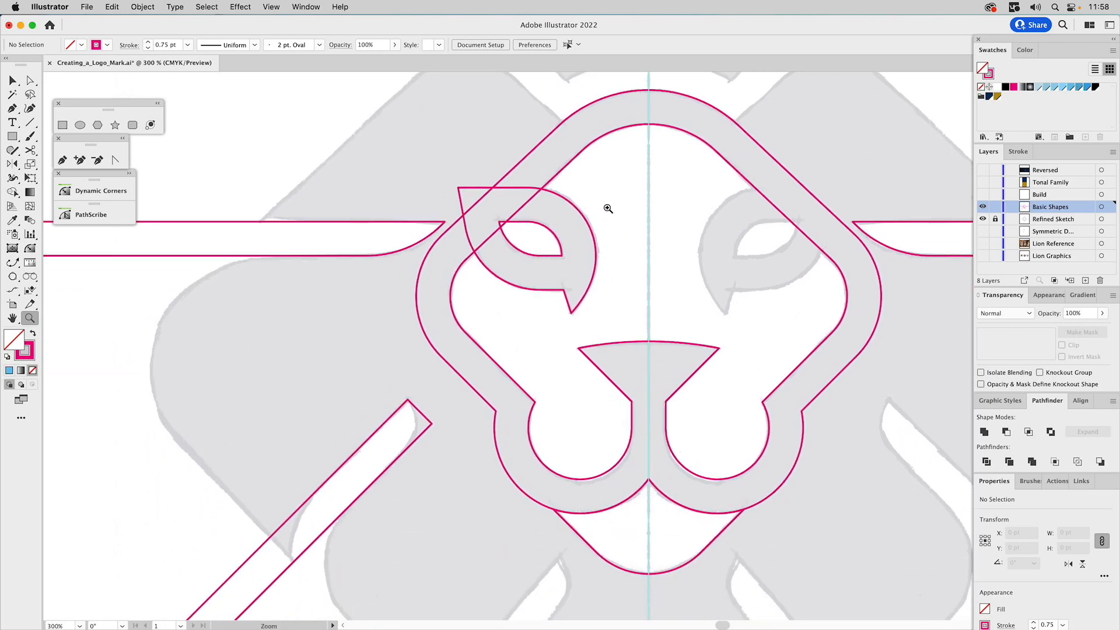
key("v")
left_click(543, 254)
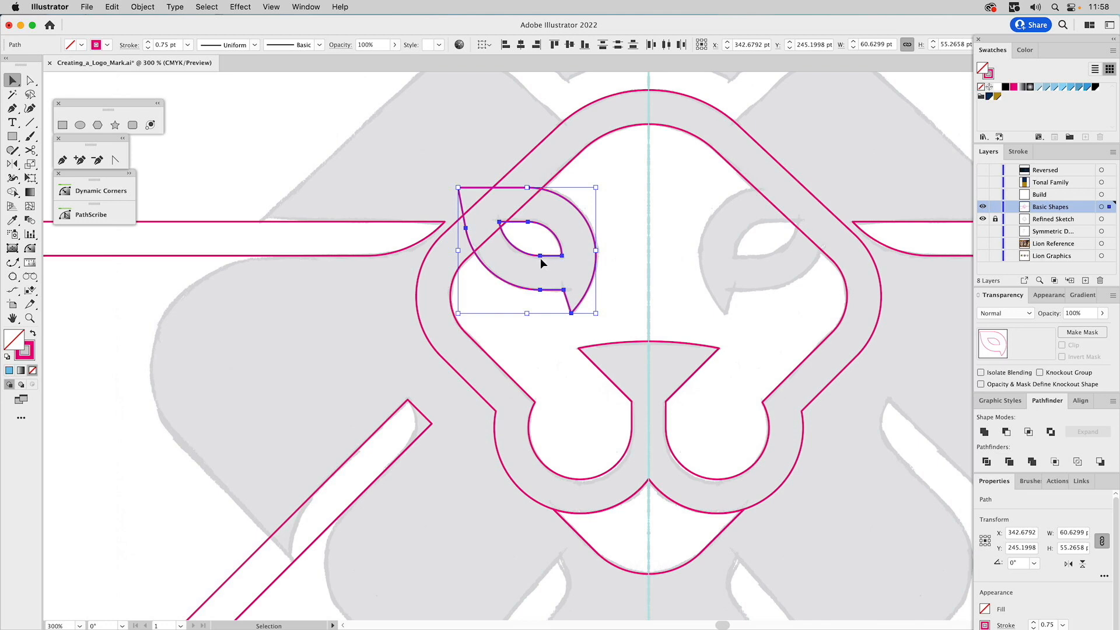
left_click(13, 164)
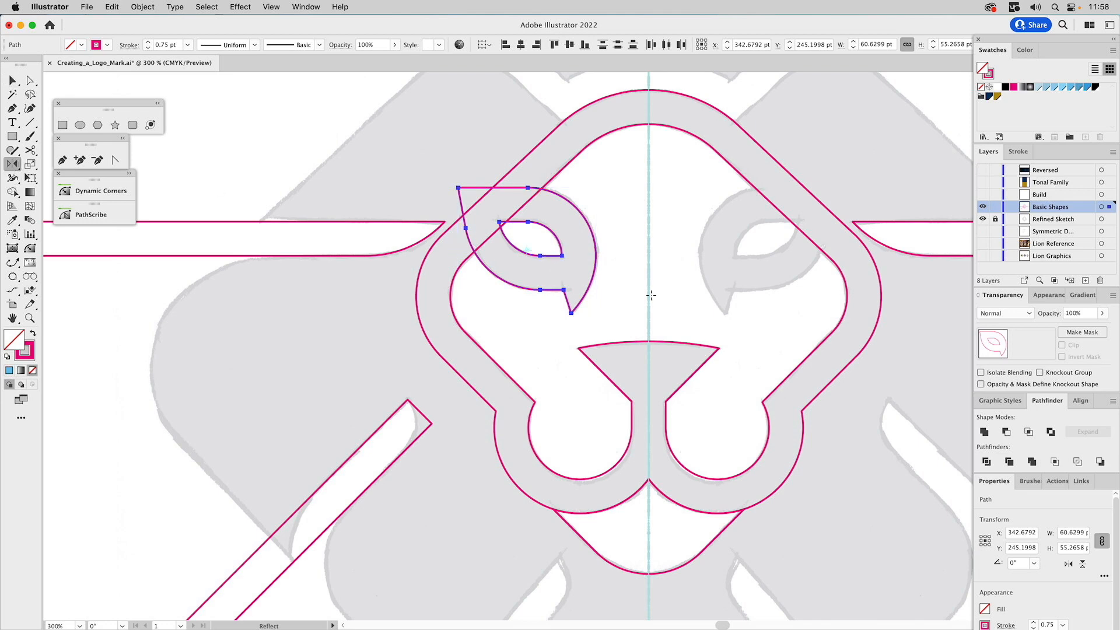
left_click(649, 341)
left_click_drag(649, 350, 651, 393)
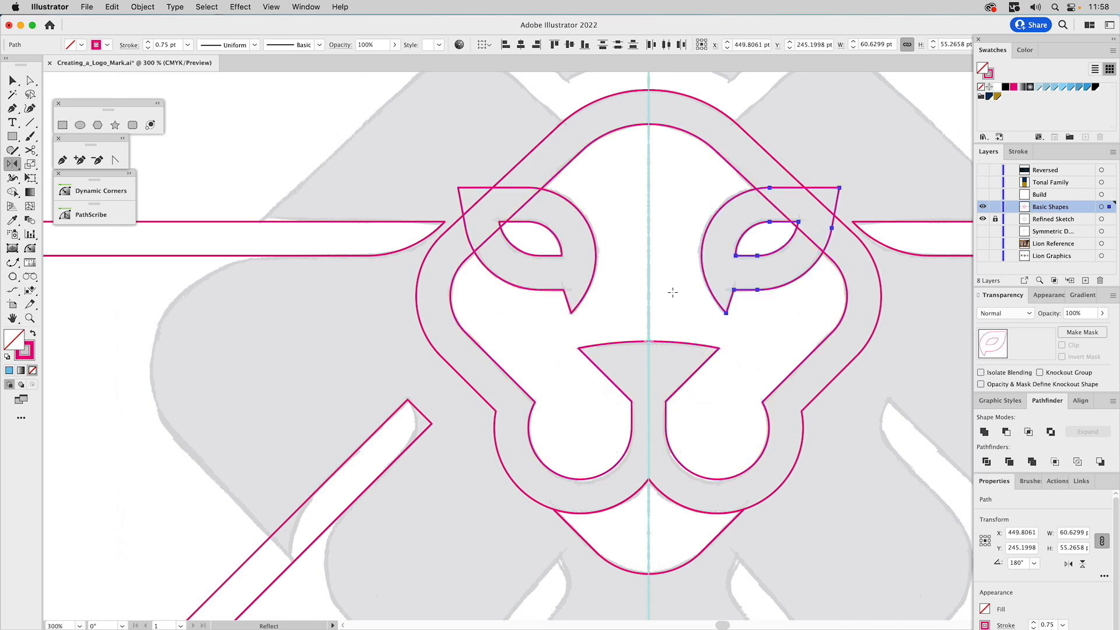
left_click(668, 286, "super")
Draw a square about 299 pt wide centred on the vertical guide, and rotate it 45° into a diamond
left_click_drag(672, 208, 695, 382)
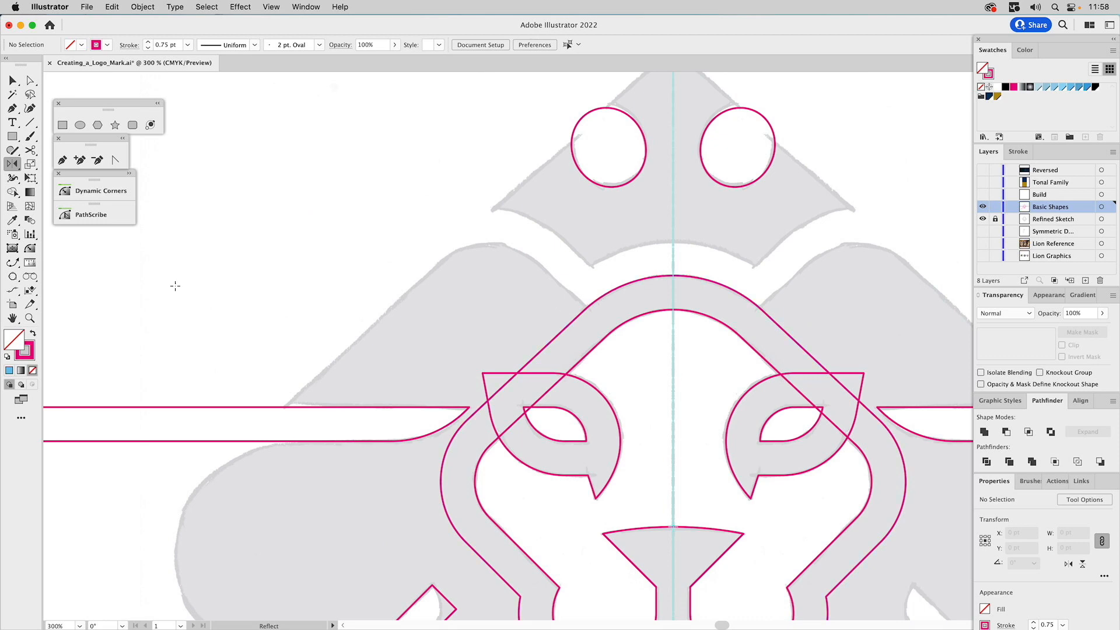
left_click(30, 318)
left_click(549, 377, "alt")
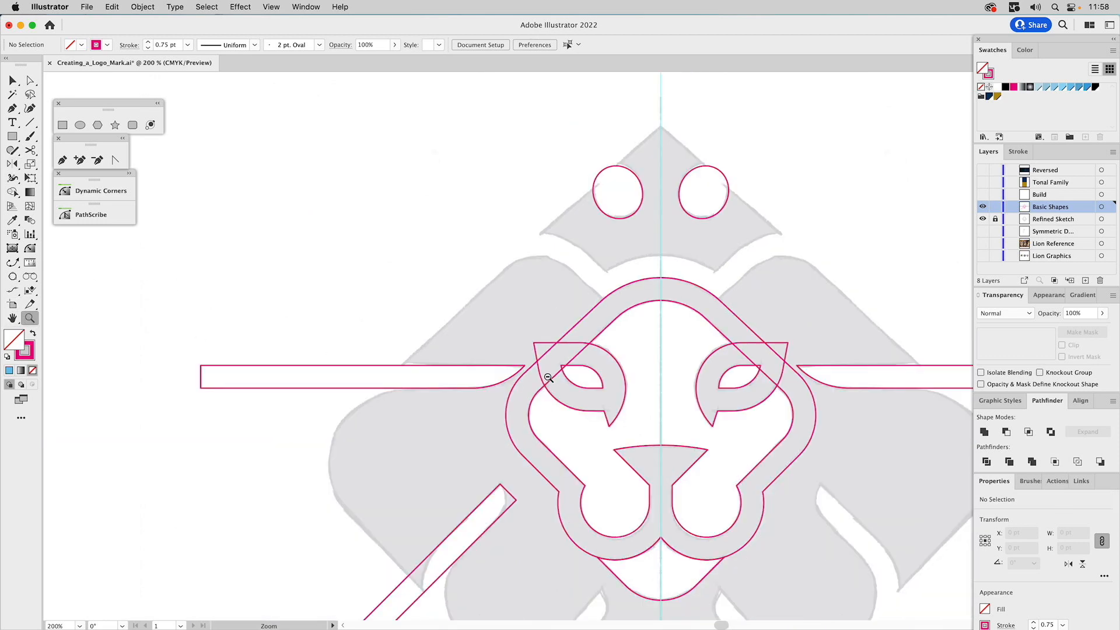
left_click(548, 377, "alt")
left_click_drag(685, 409, 633, 297)
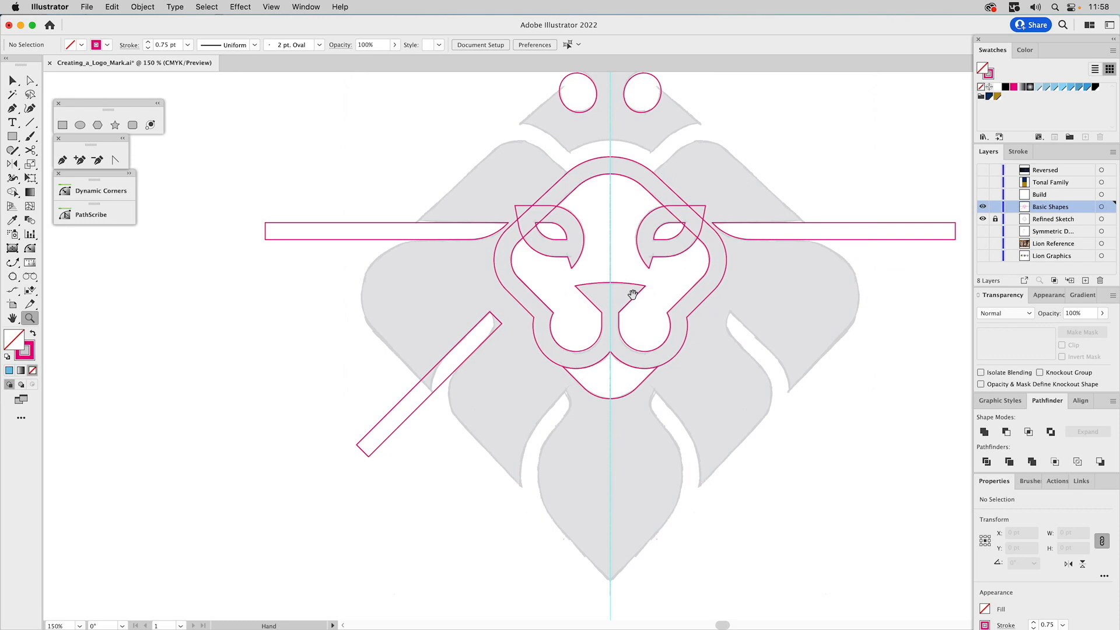
left_click(63, 126)
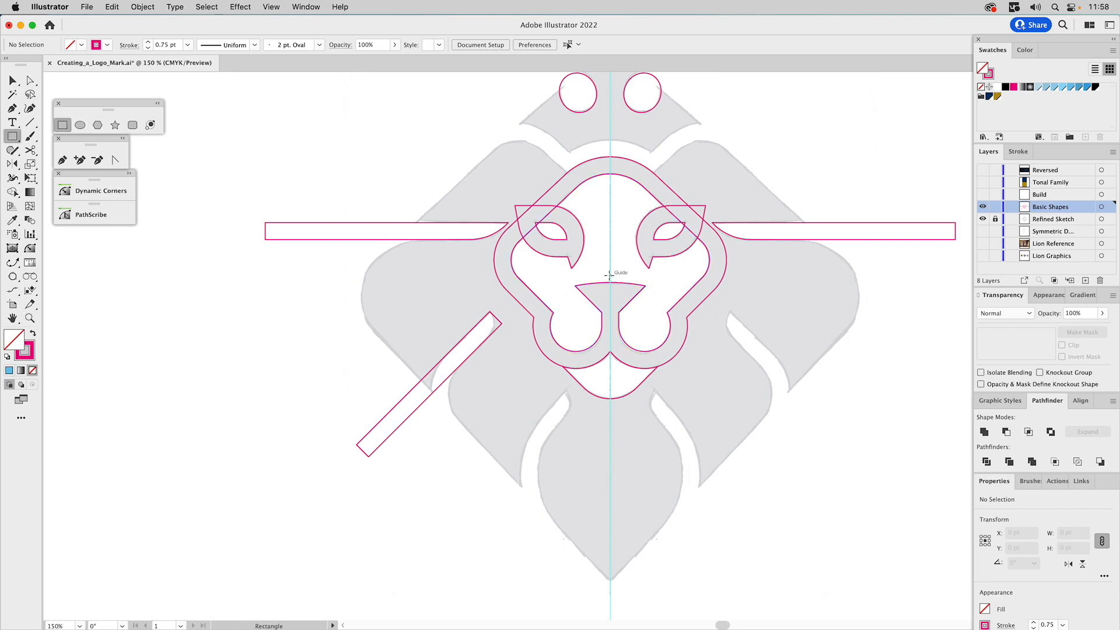
left_click_drag(610, 274, 781, 444)
left_click_drag(784, 100, 879, 324)
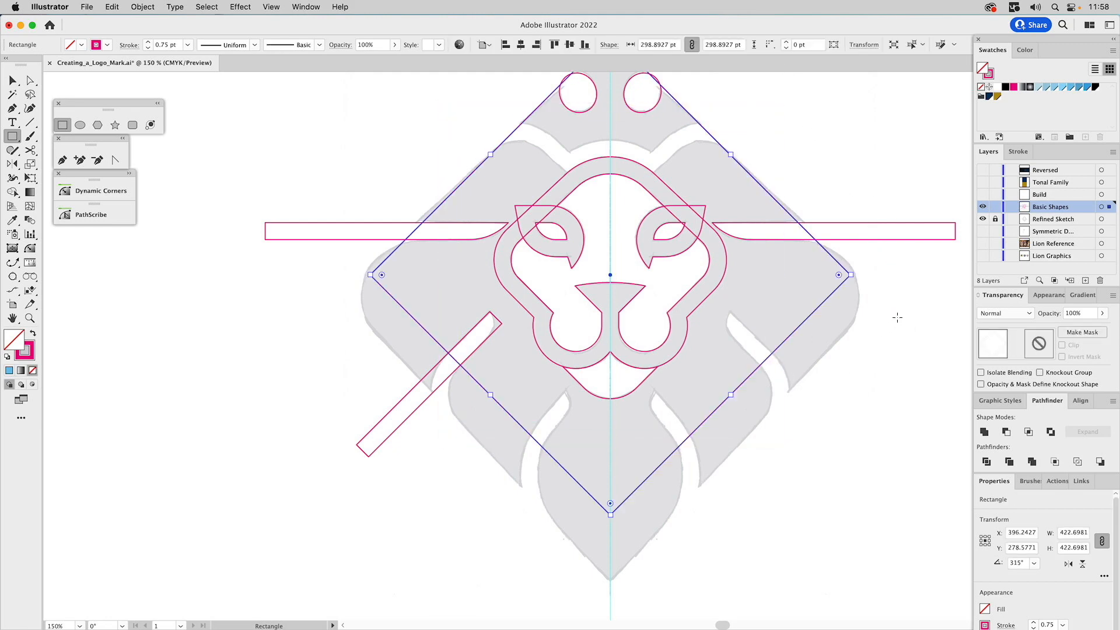
Scale the diamond to about 340 pt per side down to the mane's bottom tip, and move its side and top anchors to fit the sketch
key("v")
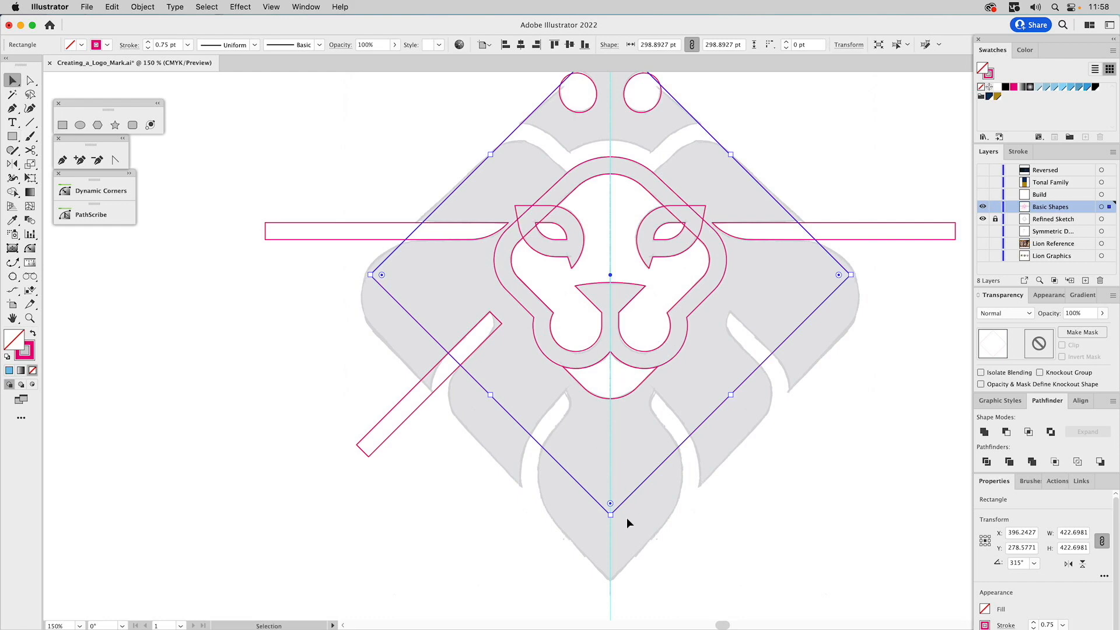
left_click_drag(610, 514, 617, 580)
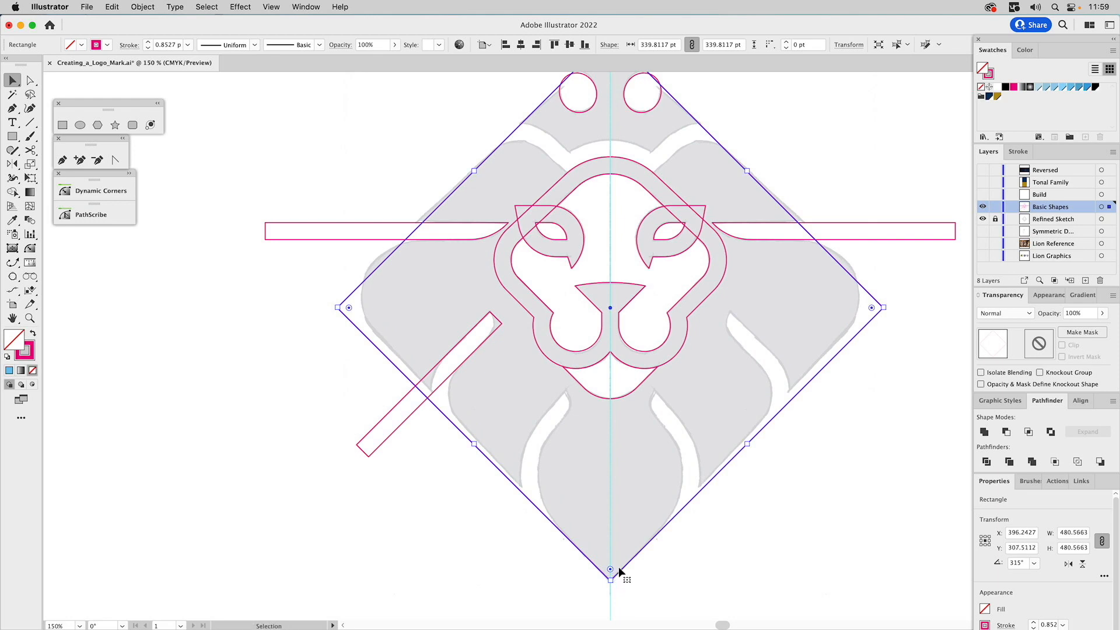
key("a")
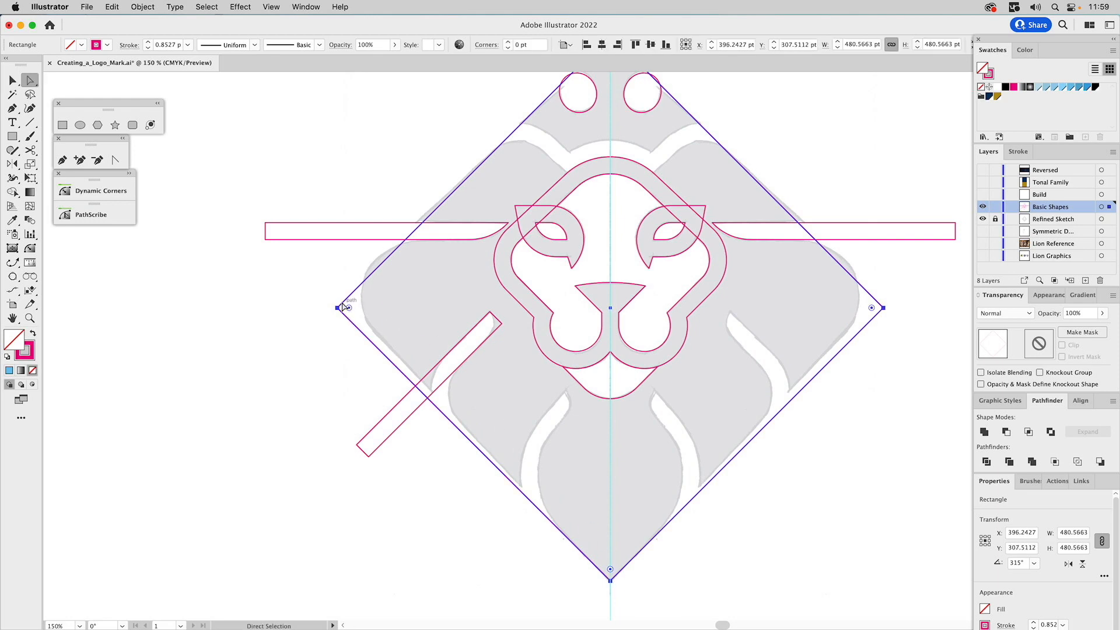
left_click(338, 307)
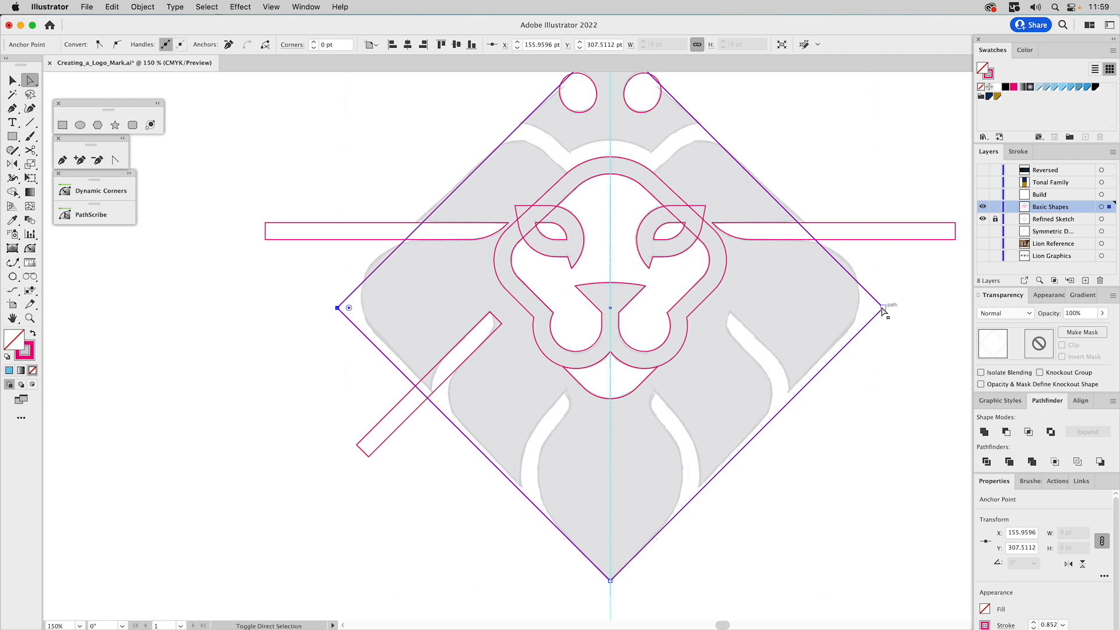
left_click_drag(884, 309, 884, 292)
left_click_drag(864, 182, 856, 313)
left_click_drag(607, 164, 608, 171)
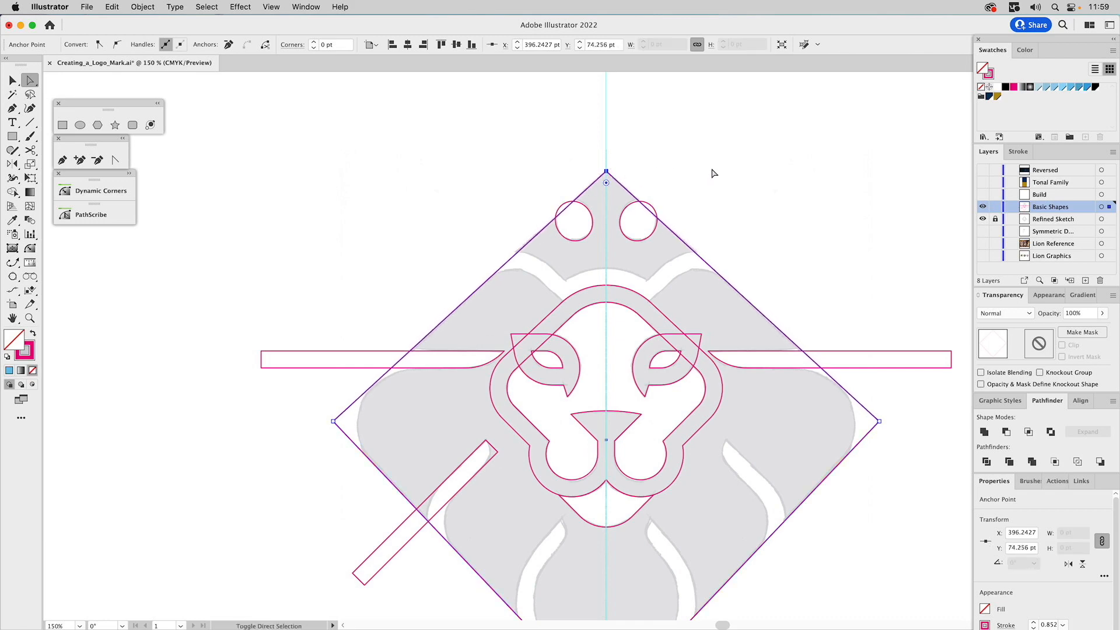
Round the diamond's left and right corners to a radius of about 50 pt, following the sketched mane edge
left_click_drag(565, 293, 553, 164)
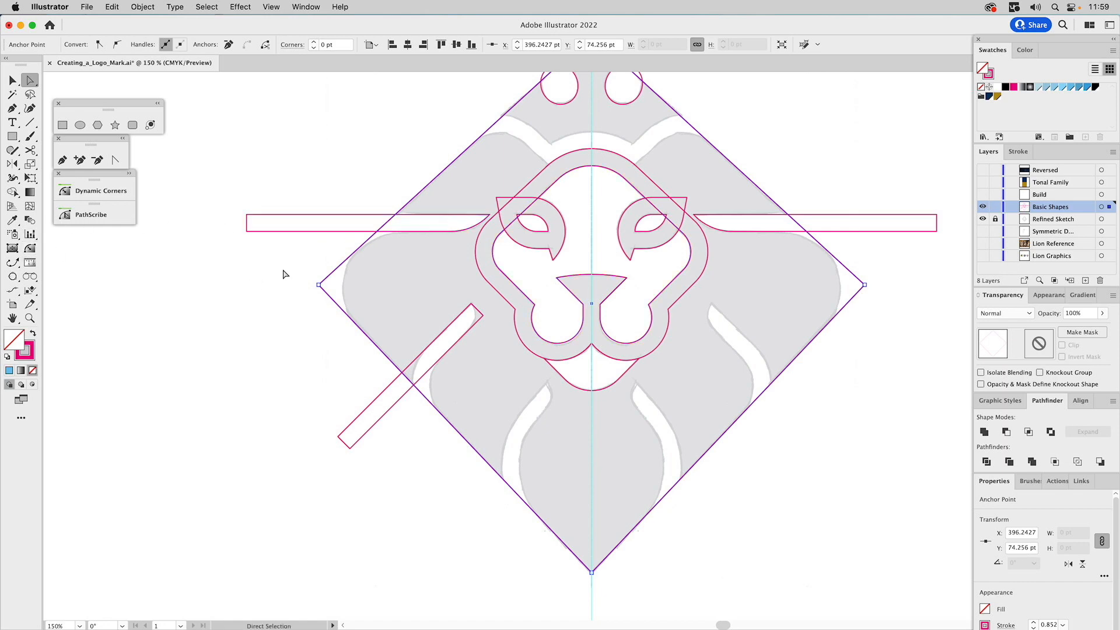
left_click(318, 285)
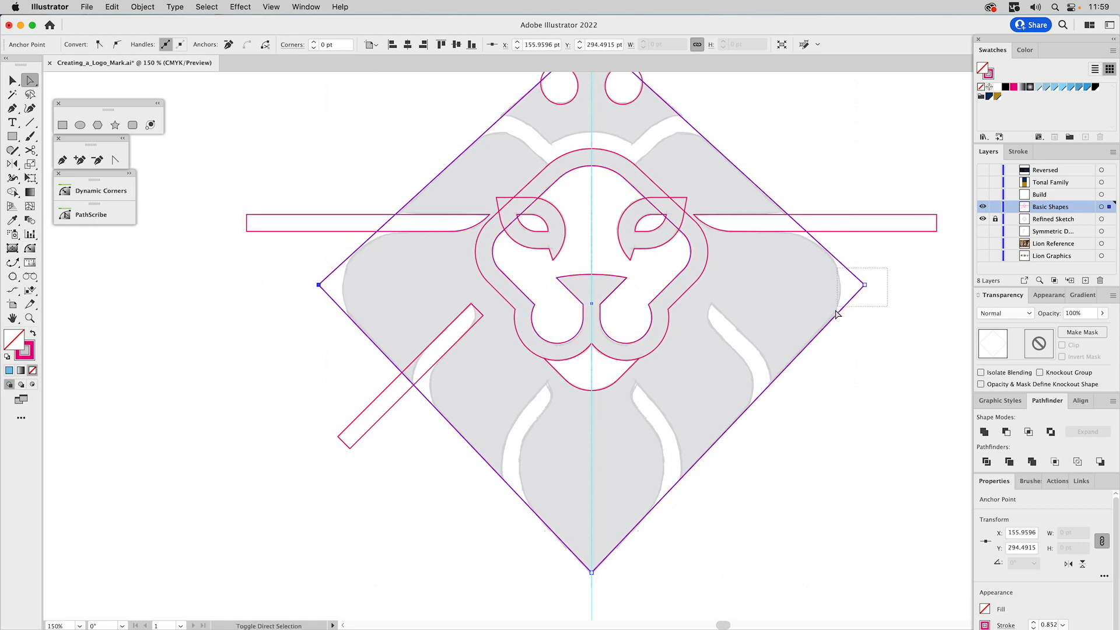
left_click(864, 286, "shift")
left_click_drag(853, 286, 786, 293)
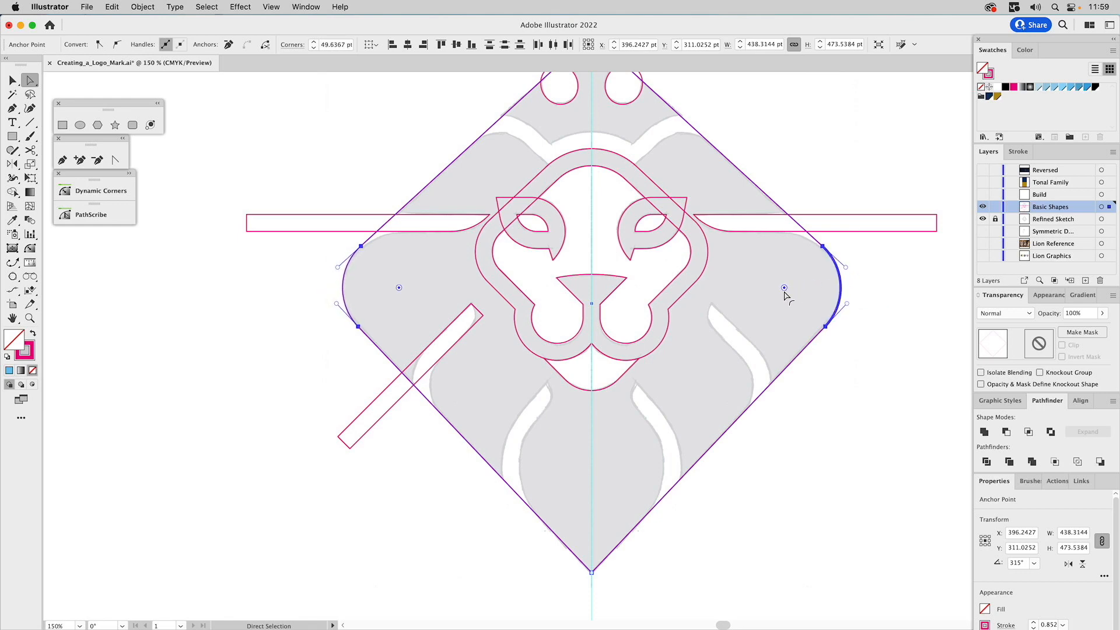
key("v")
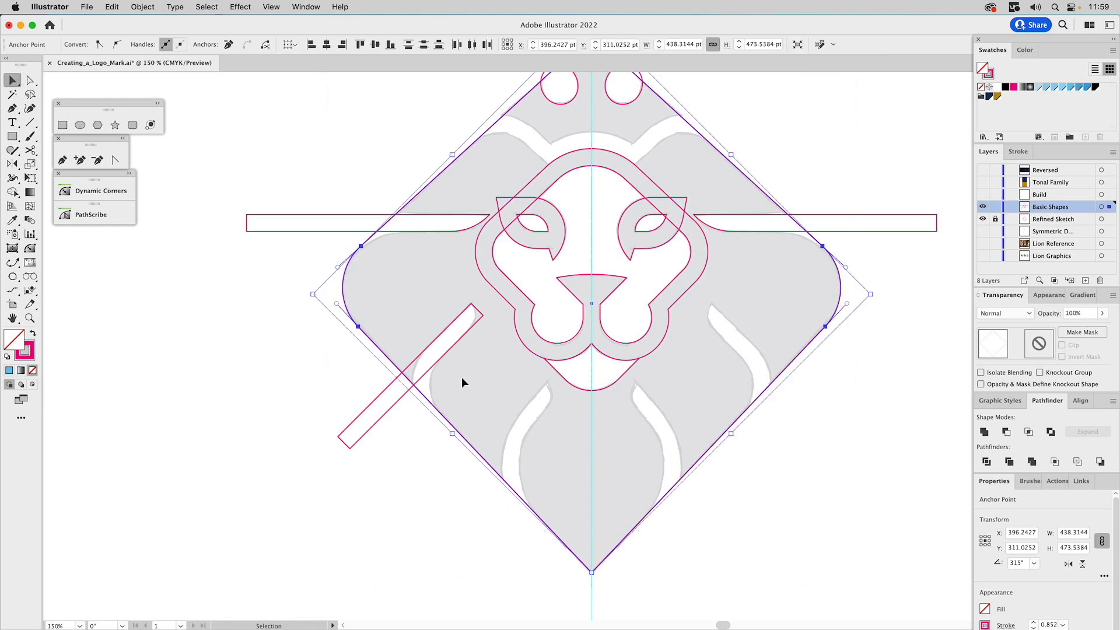
left_click(462, 381)
Draw a rectangle about 266 by 168 pt, rotate it 45°, and place its upper corner at the top of the lower-left mane gap
key("space")
left_click_drag(477, 374, 458, 228)
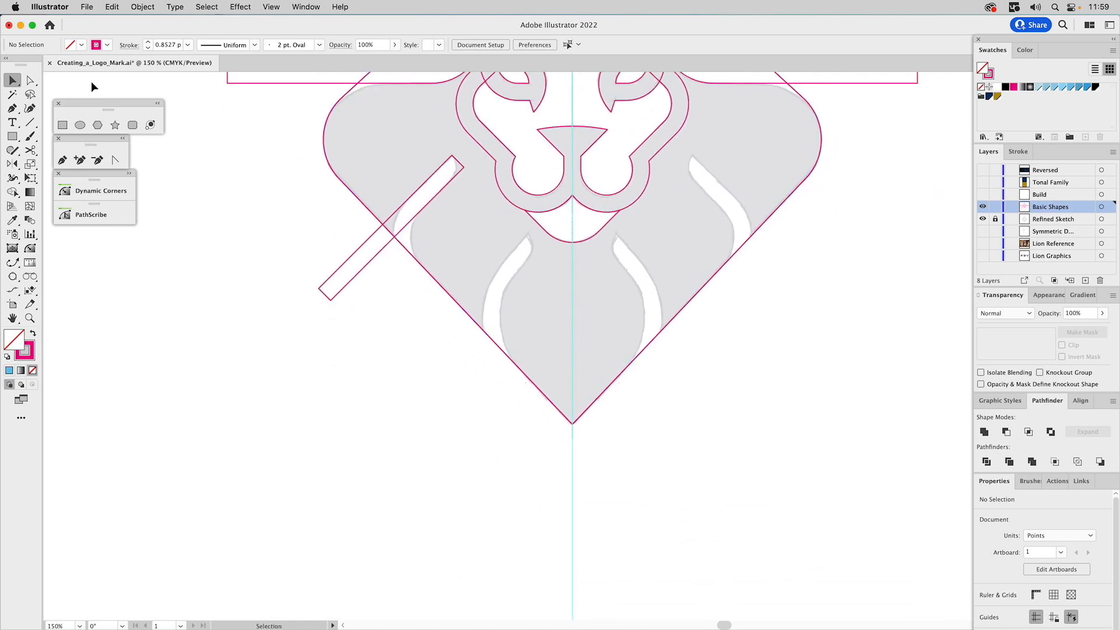
left_click(64, 126)
left_click_drag(309, 391, 611, 580)
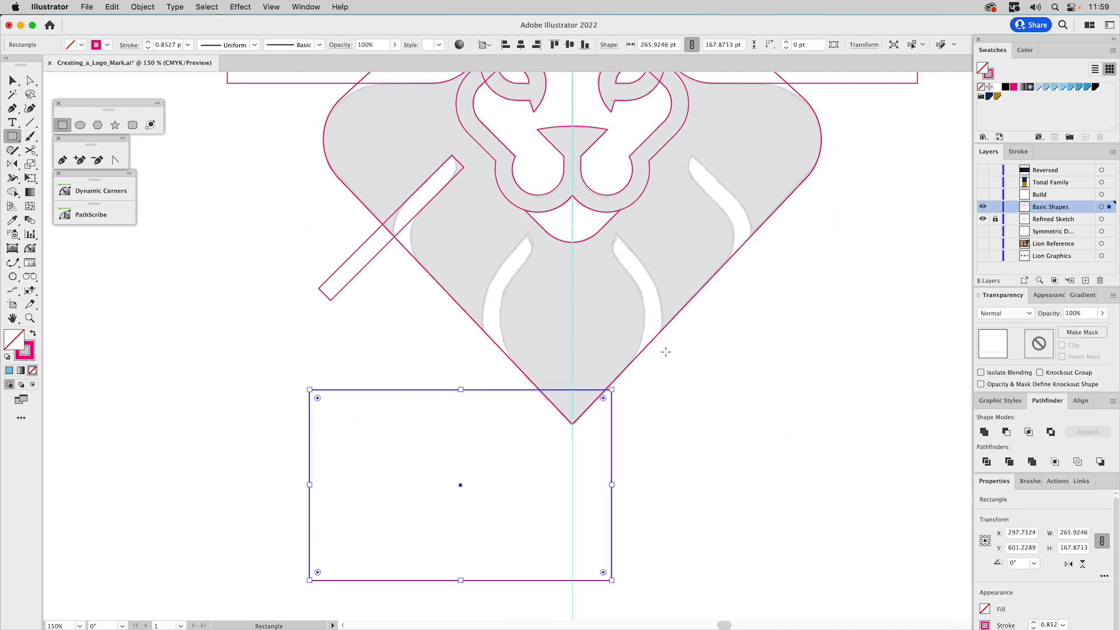
key("v")
left_click_drag(618, 387, 541, 264)
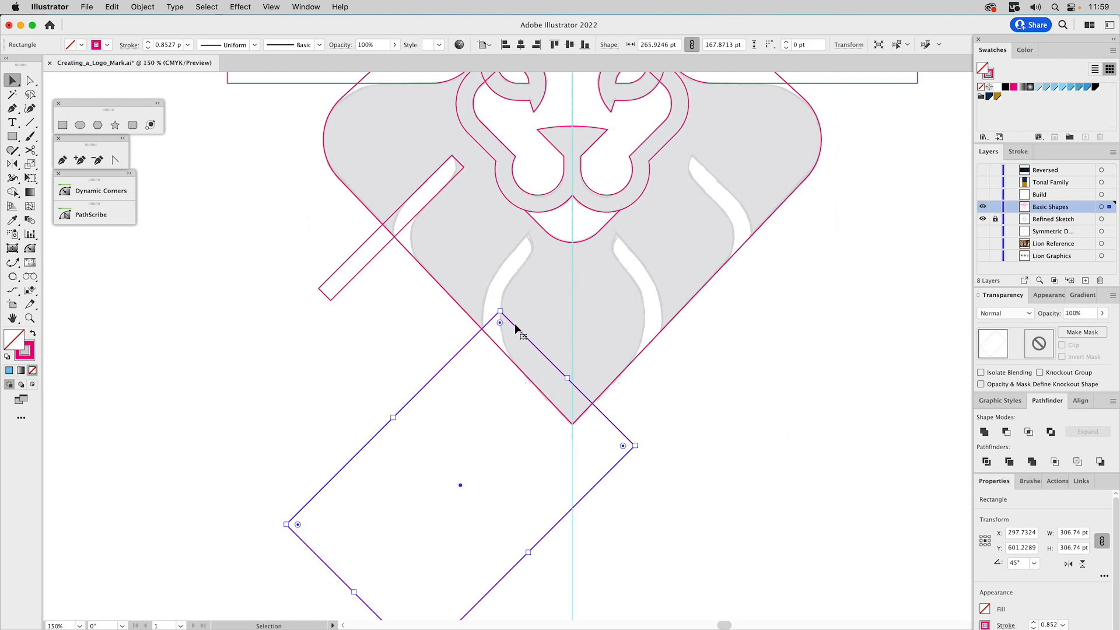
left_click_drag(516, 323, 553, 260)
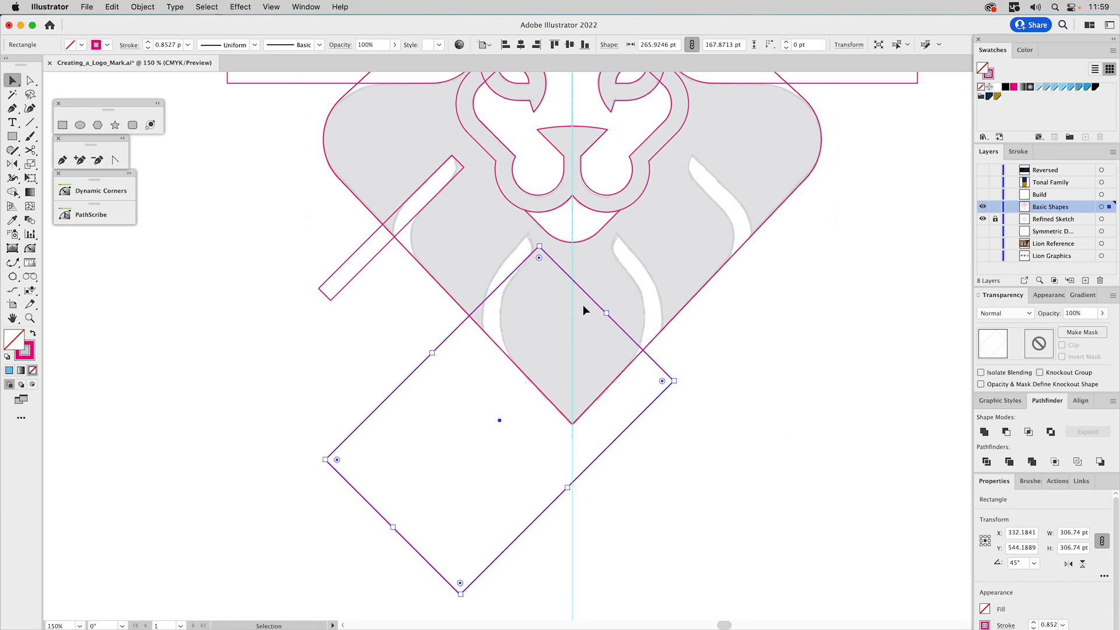
Intersect the angled rectangle with a copy of the mane diamond, and move the resulting shape's right anchor onto the centre guide
left_click(483, 331)
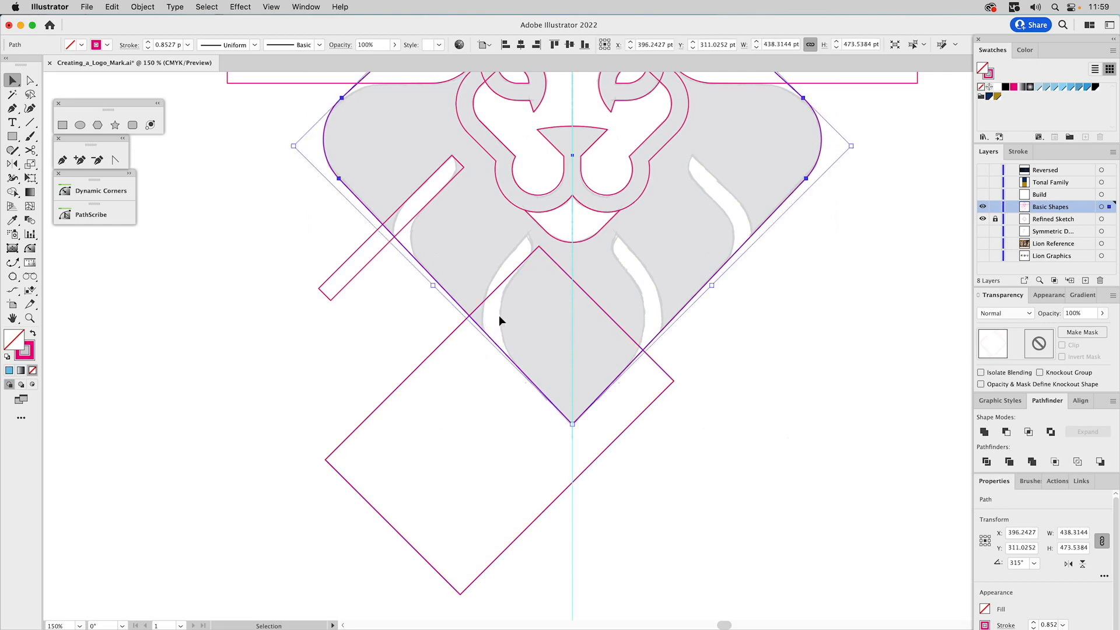
left_click(555, 267, "shift")
left_click(1028, 432)
key("a")
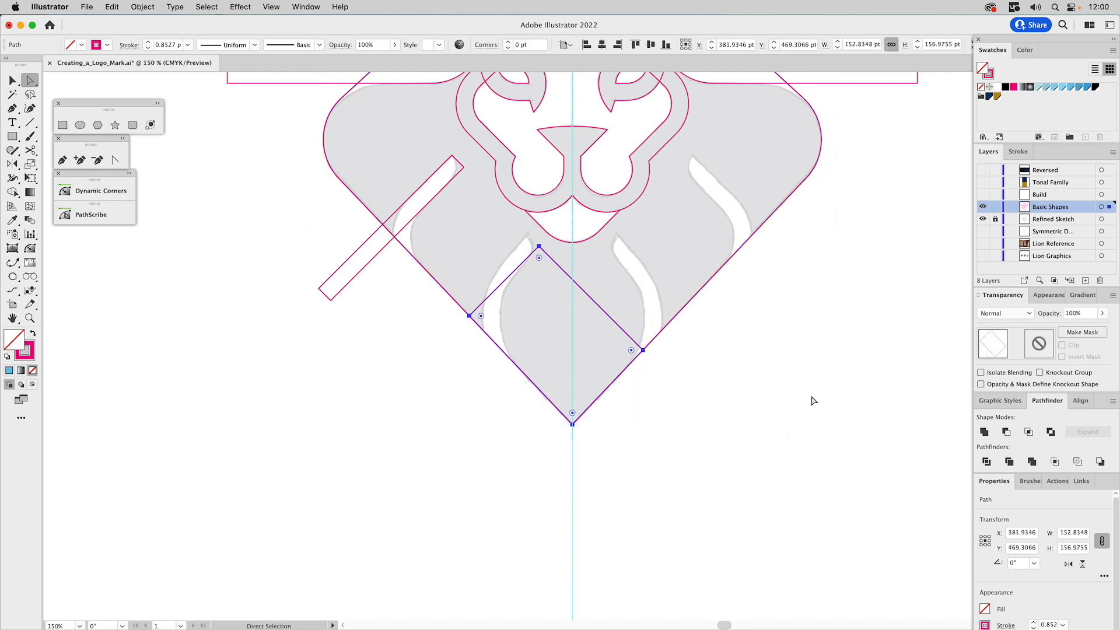
left_click_drag(644, 350, 573, 294)
key("v")
left_click(584, 269)
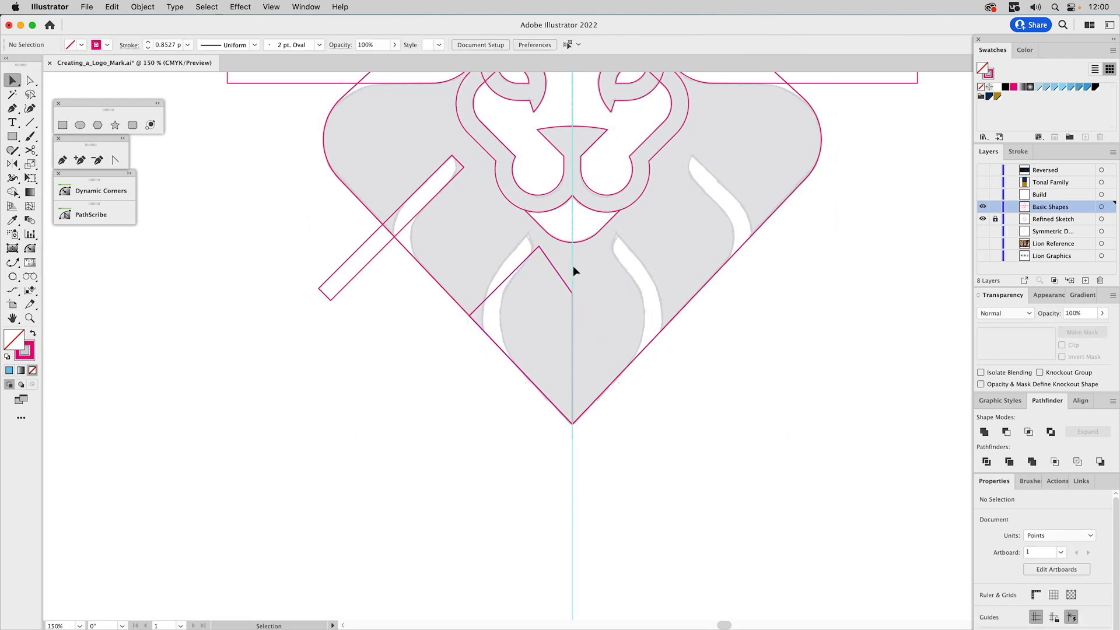
Round the left corner of the lower mane shape to match the inner curve of the sketched gap
left_click(549, 264)
key("a")
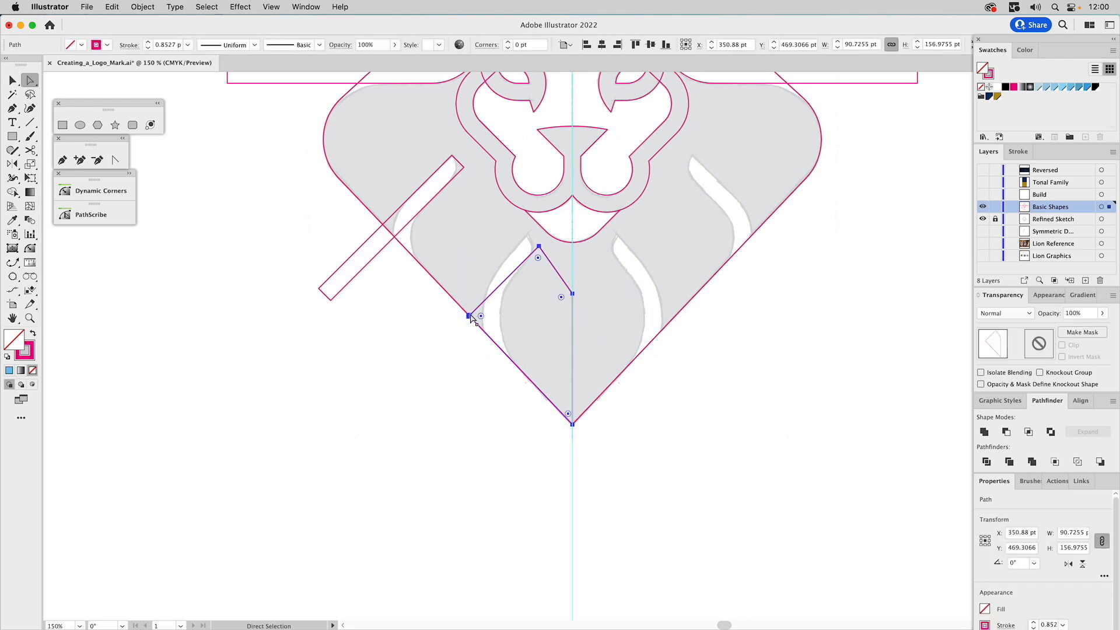
left_click(471, 316)
left_click_drag(484, 320, 574, 335)
key("v")
left_click(646, 303)
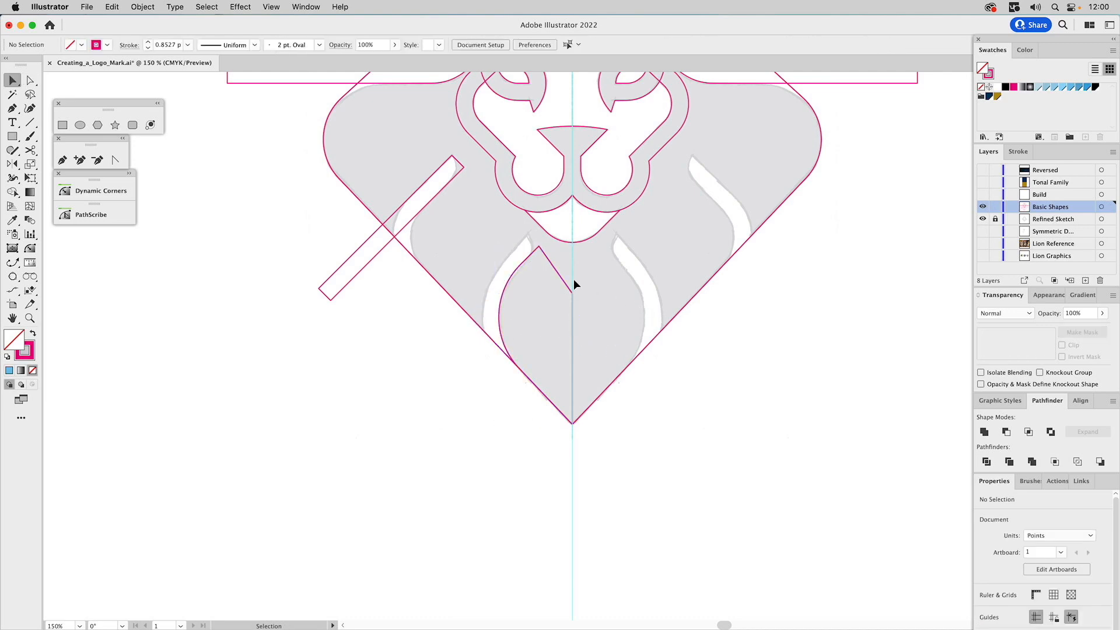
Offset the lower mane shape's path outward by 15 pt with Miter joins
left_click(555, 268)
left_click(142, 7)
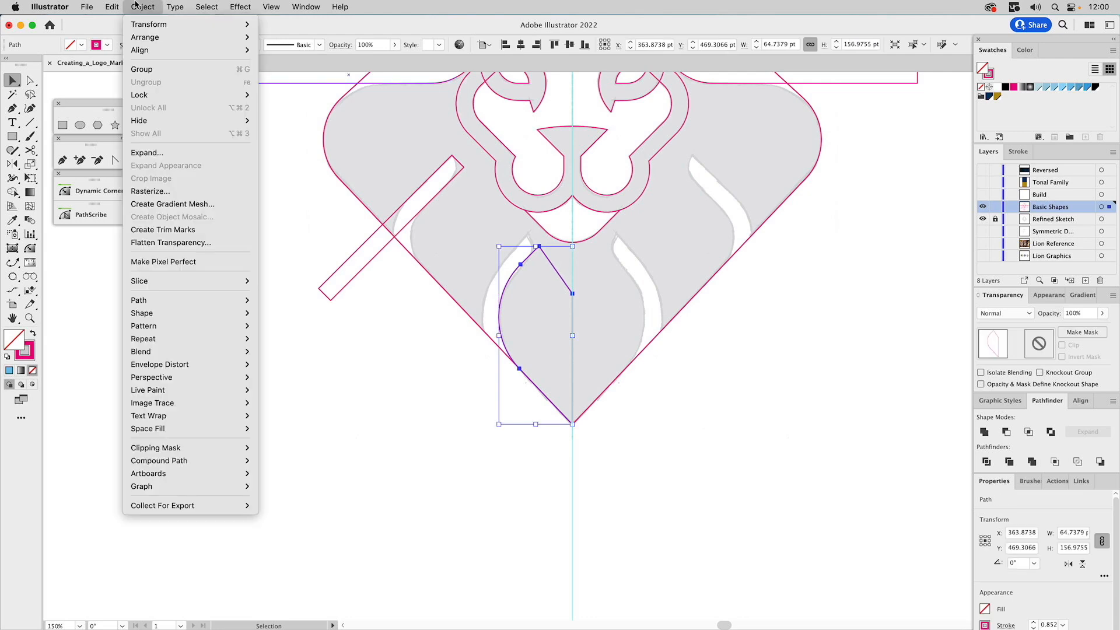
mouse_move(190, 300)
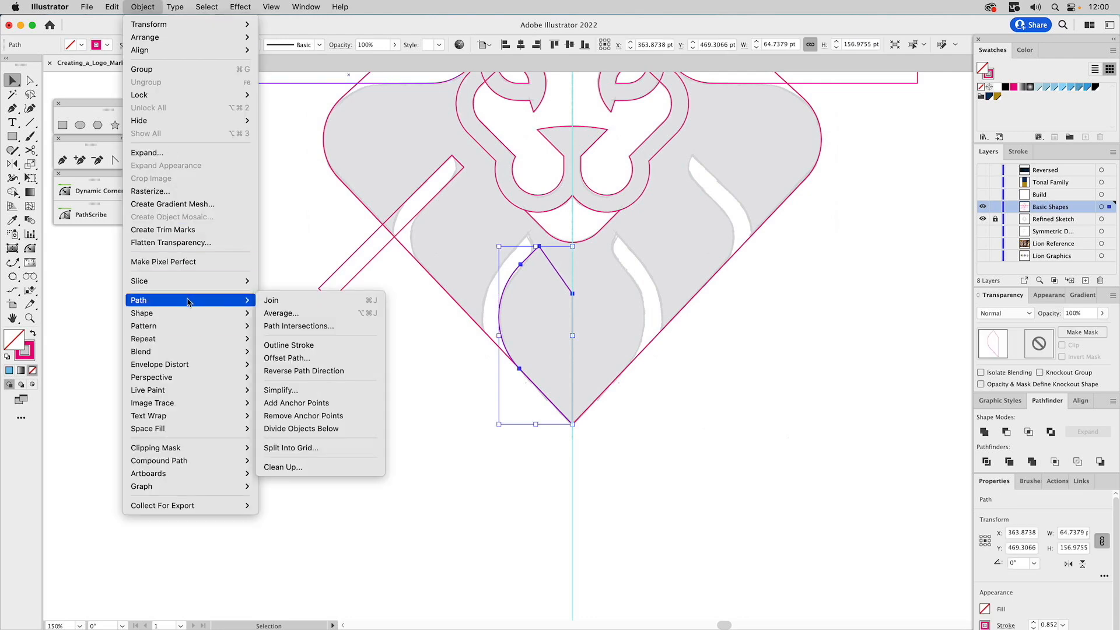
left_click(287, 358)
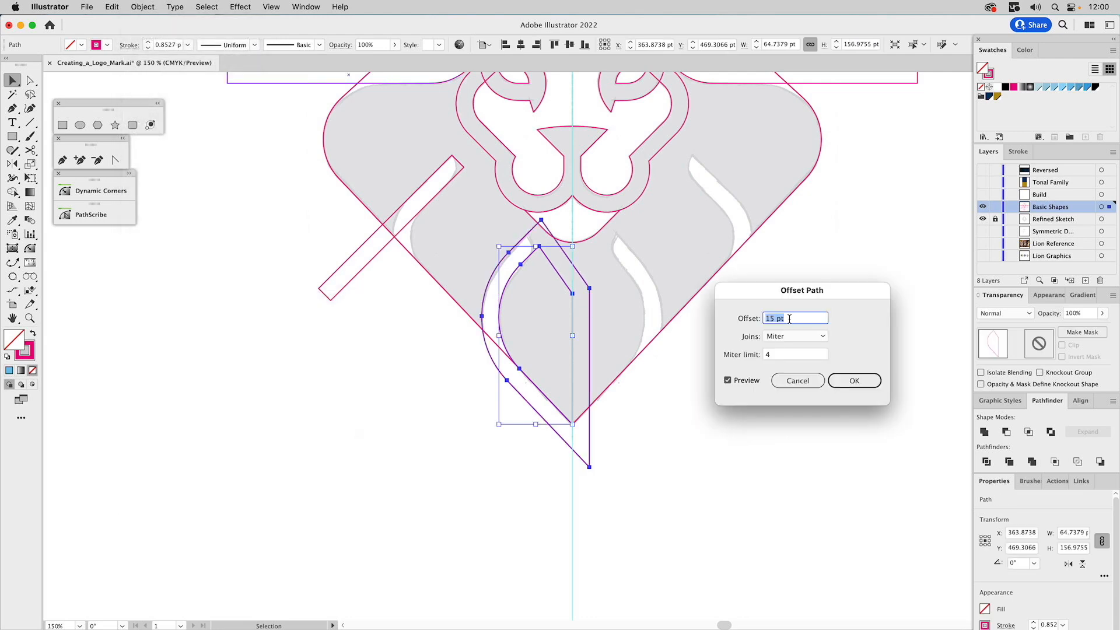
left_click(855, 382)
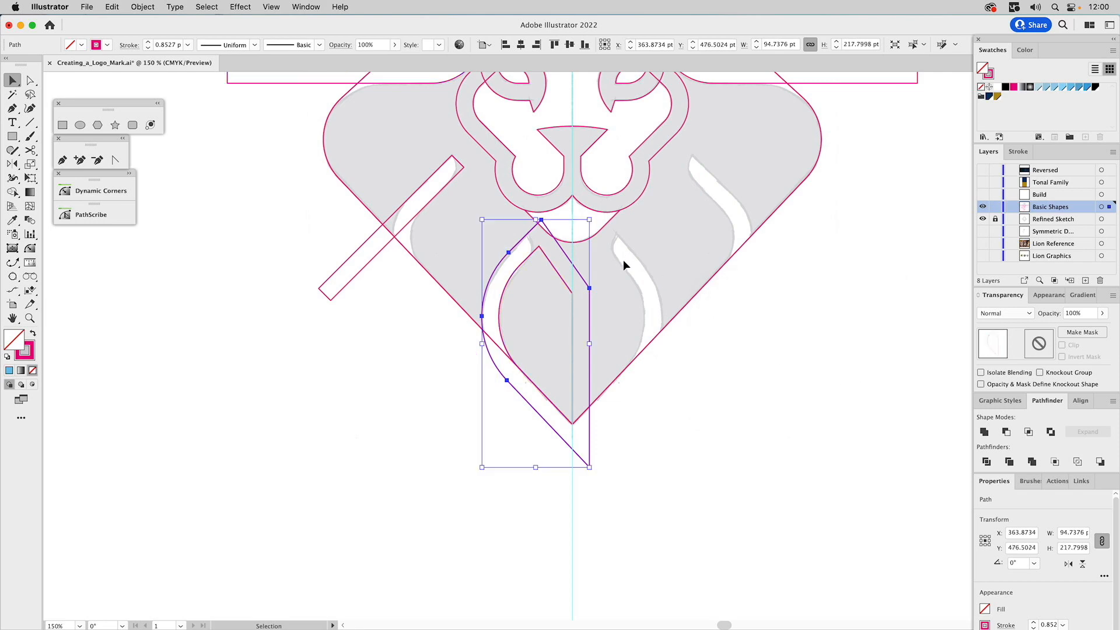
left_click(596, 286)
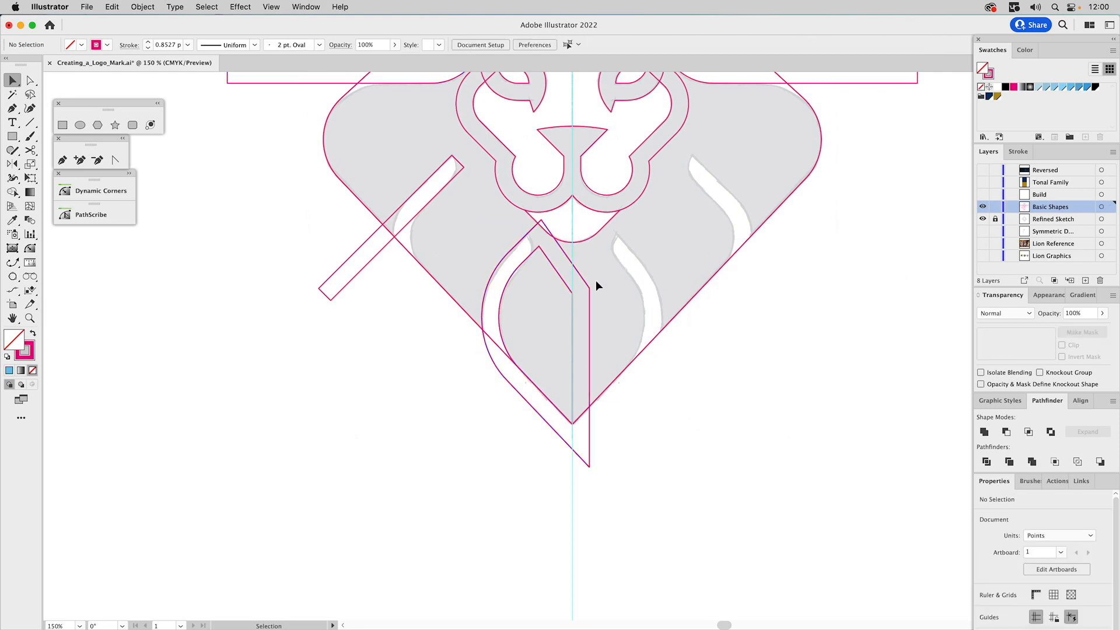
Move the inner mane shape's right anchor past the centre guide, and fill the shape with a light blue swatch
left_click(553, 269)
key("a")
left_click_drag(572, 292, 622, 302)
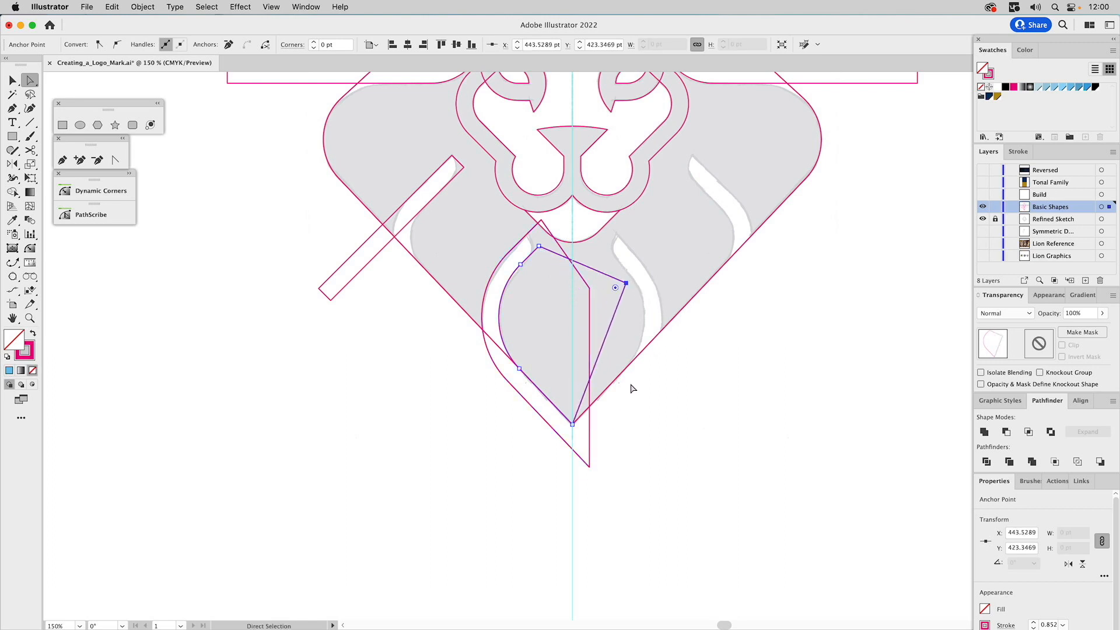
left_click(1073, 88)
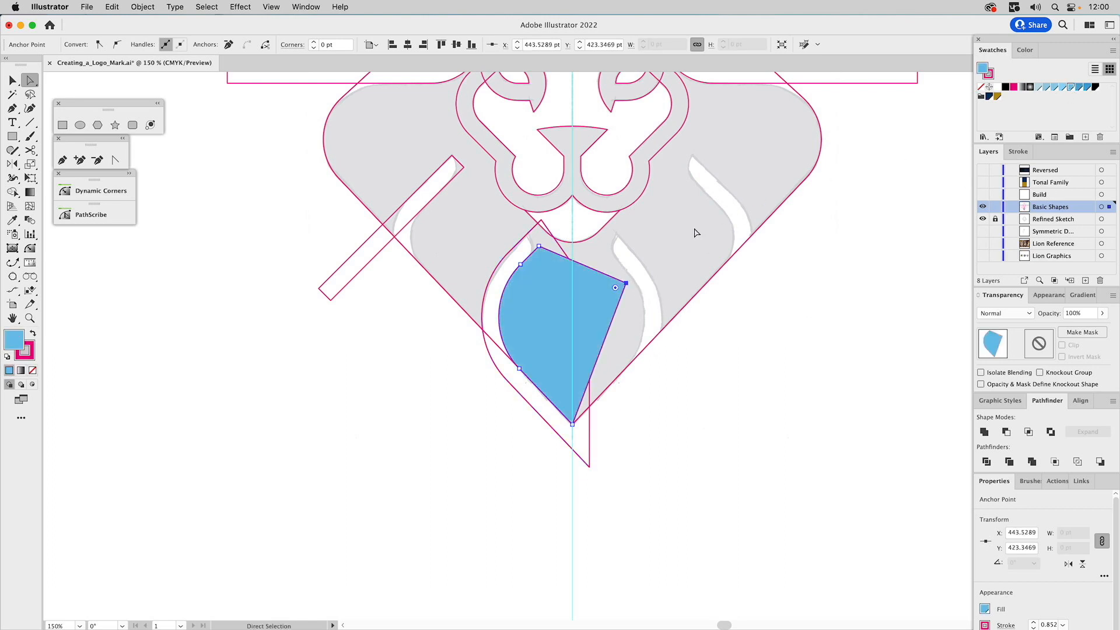
Subtract the blue inner mane shape from its outer offset shape with the Minus Front operation
key("v")
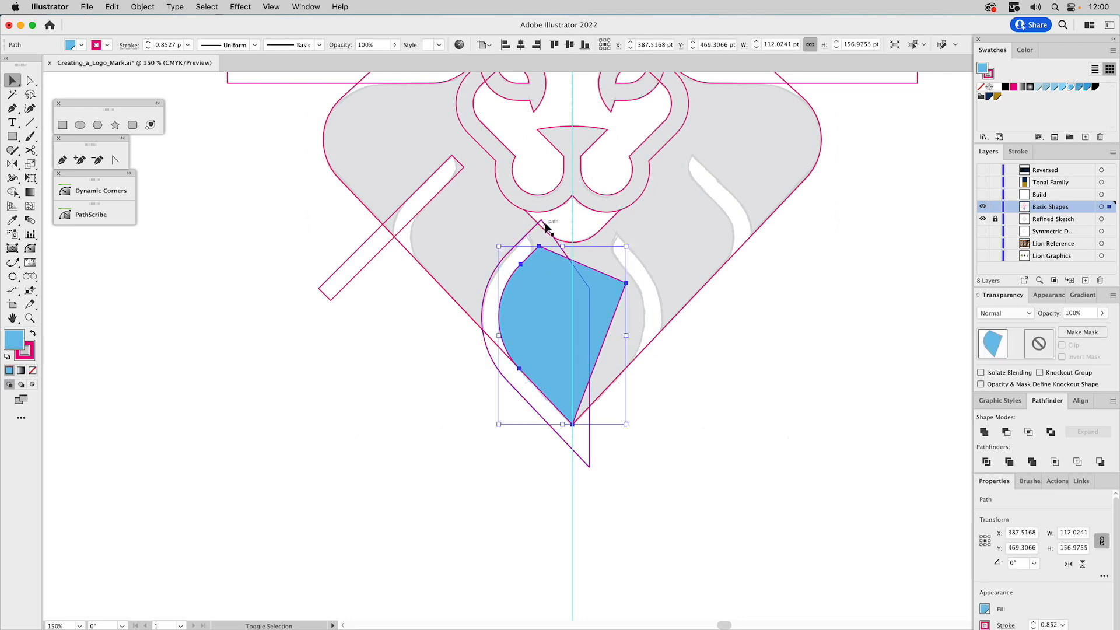
left_click(547, 228, "shift")
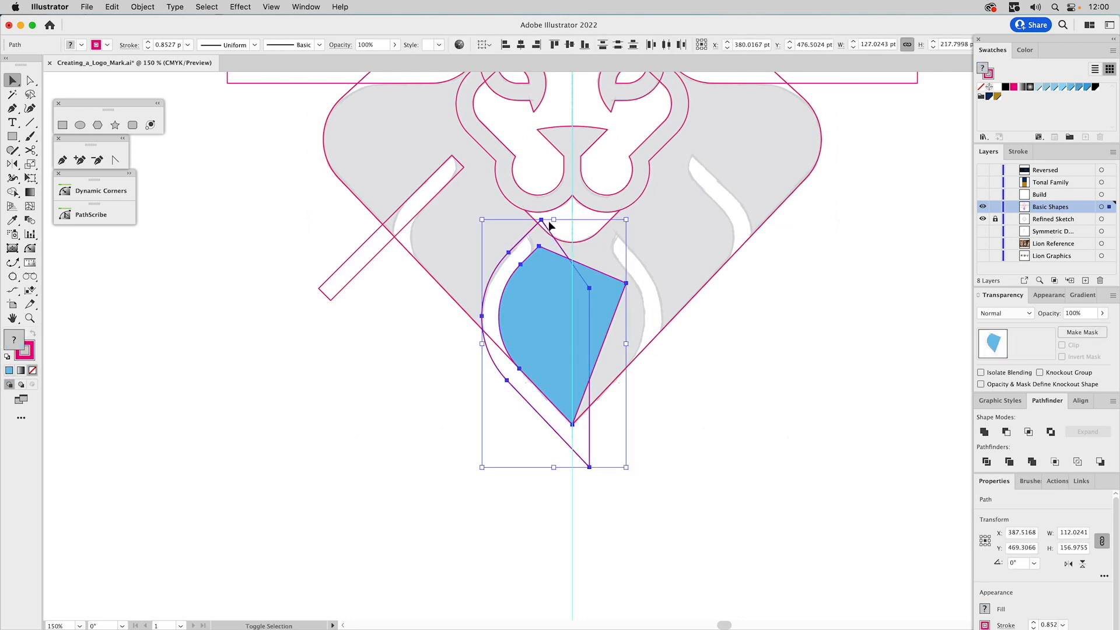
left_click(1004, 433)
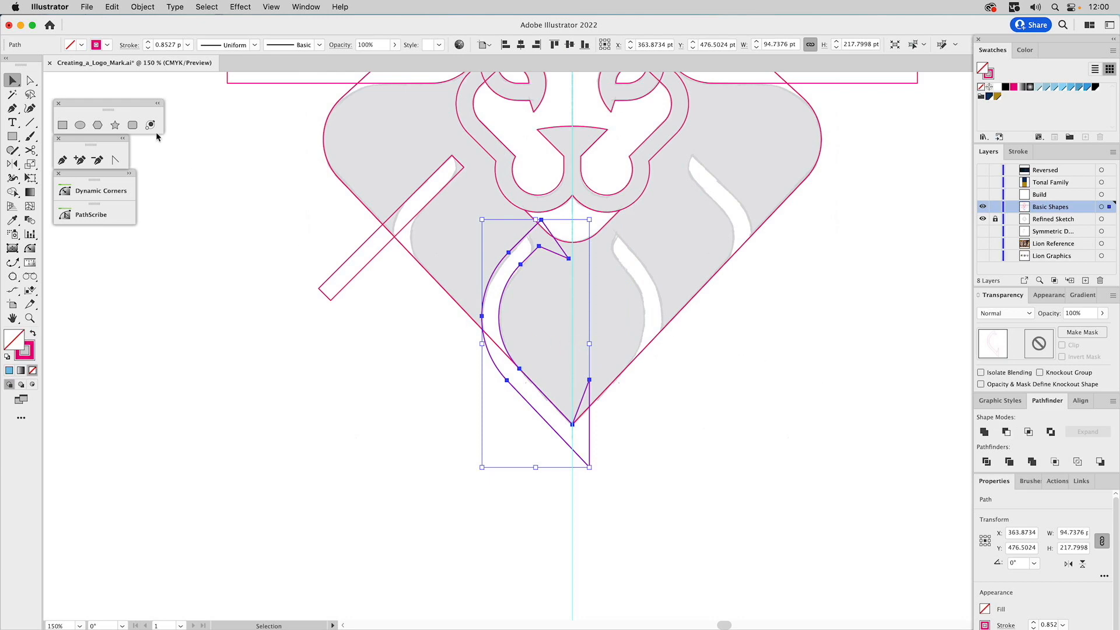
Draw a square about 128 pt wide, rotate it 45°, and place it over the lower end of the curved gap shape
left_click(61, 125)
left_click_drag(726, 389, 801, 462)
left_click_drag(805, 313, 850, 388)
key("v")
left_click_drag(749, 309, 592, 363)
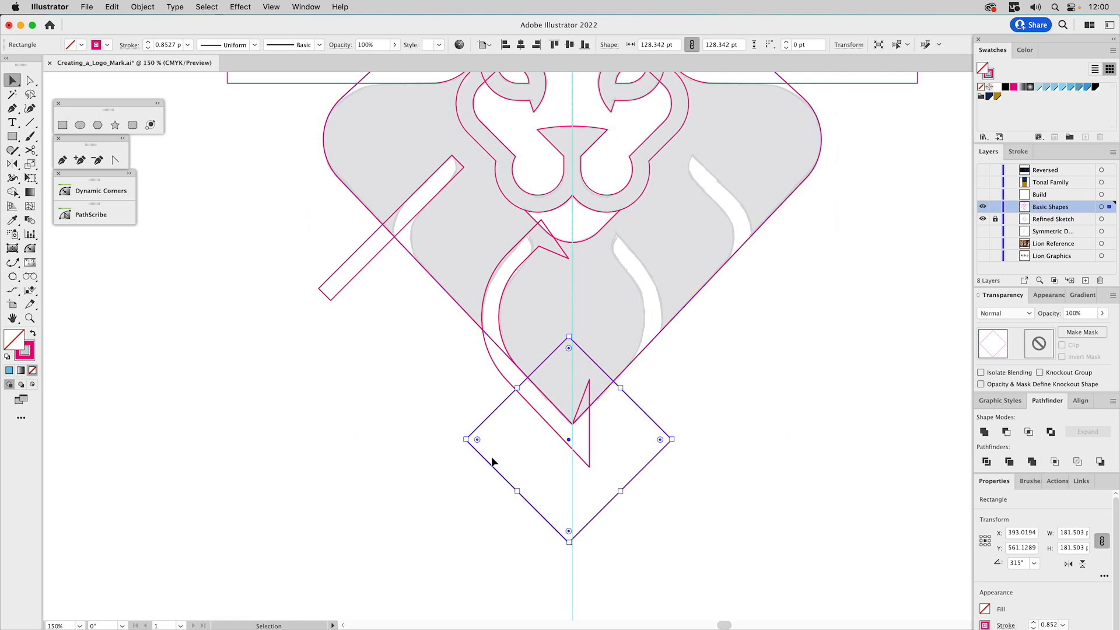
Duplicate the rotated square, enlarge the copy to about 163 pt, and align its lower-left edge across the upper ends of both gap shapes
left_click_drag(491, 461, 506, 207)
left_click_drag(591, 287, 588, 343)
key("a")
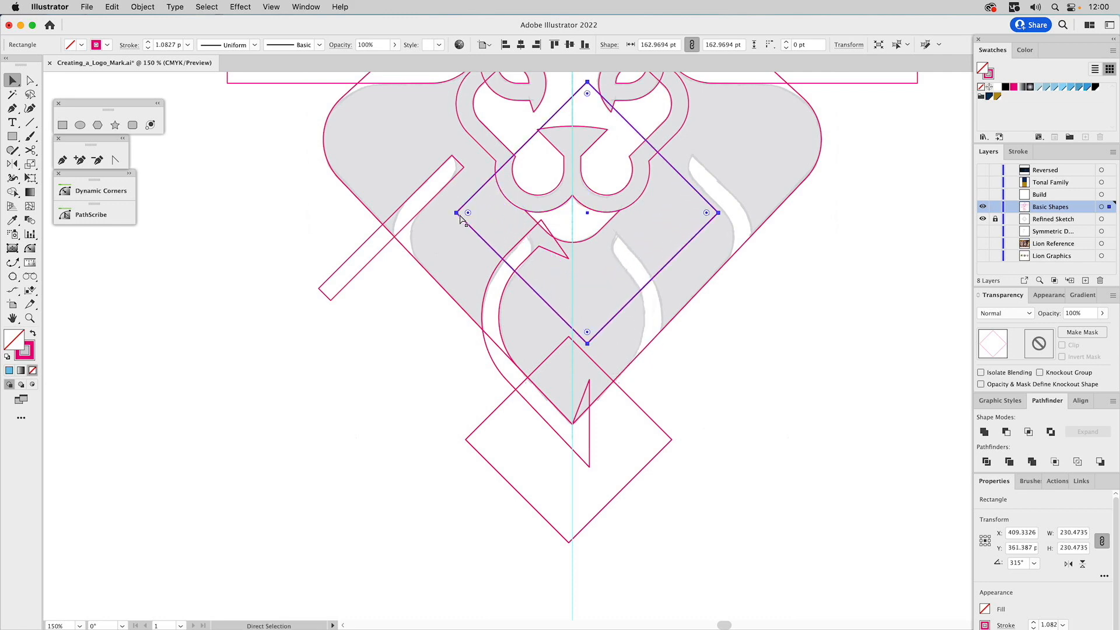
left_click_drag(457, 214, 452, 159)
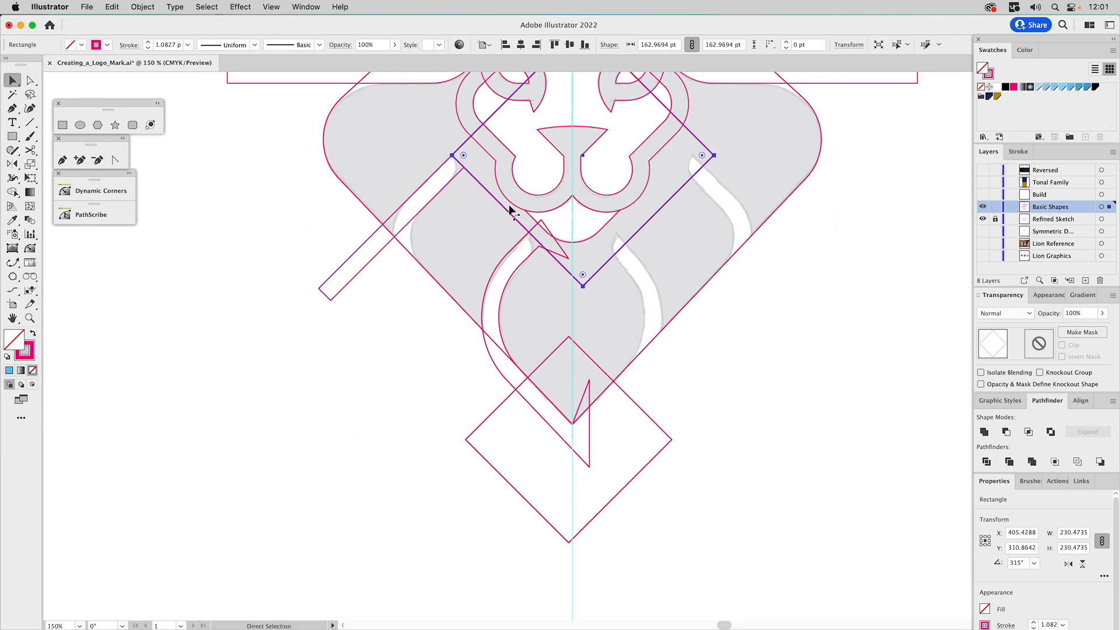
left_click_drag(507, 210, 502, 215)
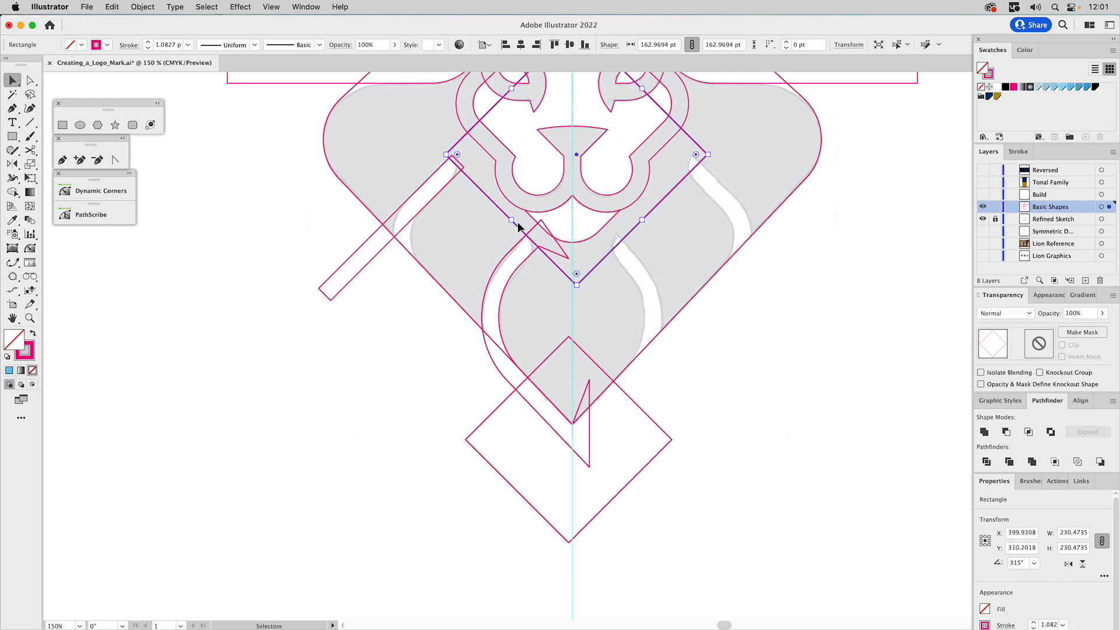
Trim the upper ends of the curved gap shape and the angled rectangle by subtracting the large rotated square from each
left_click(560, 252)
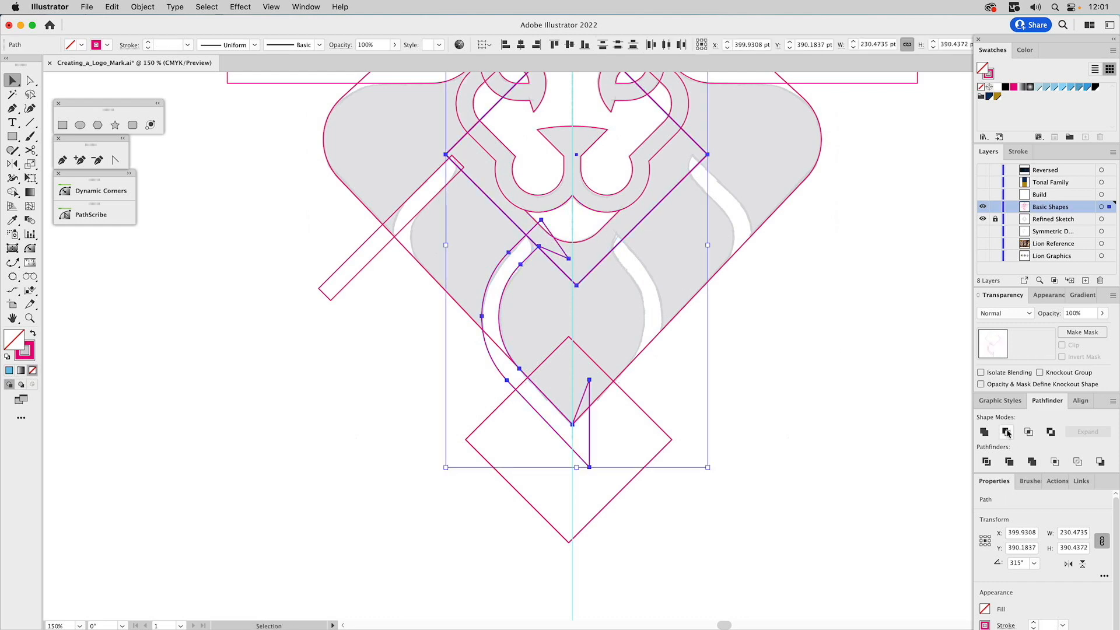
left_click(481, 188)
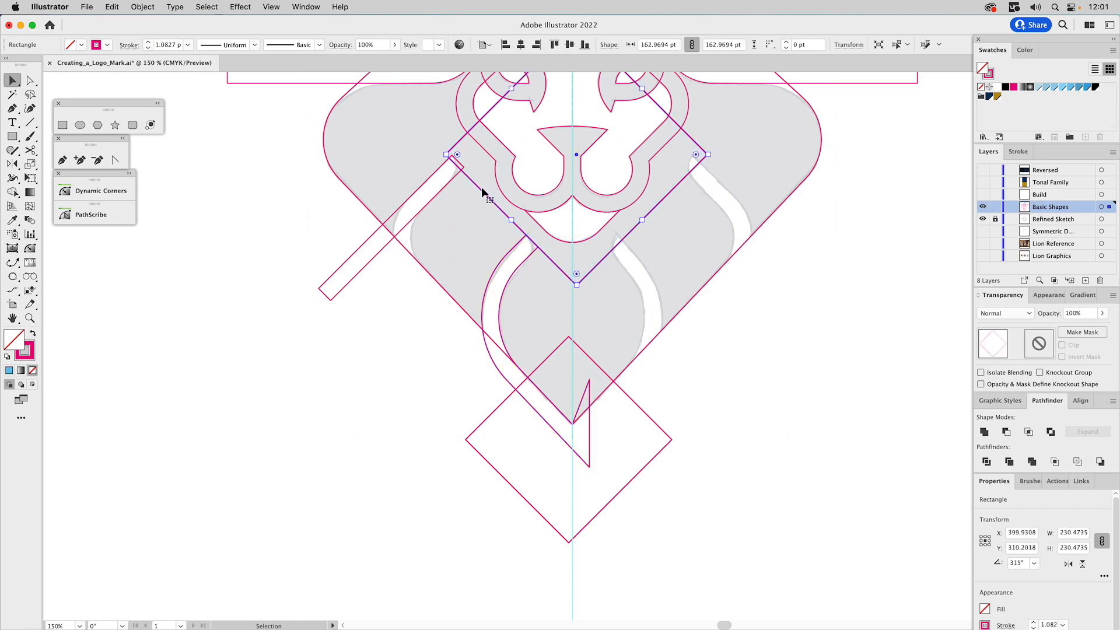
left_click(452, 185, "shift")
left_click(1006, 432)
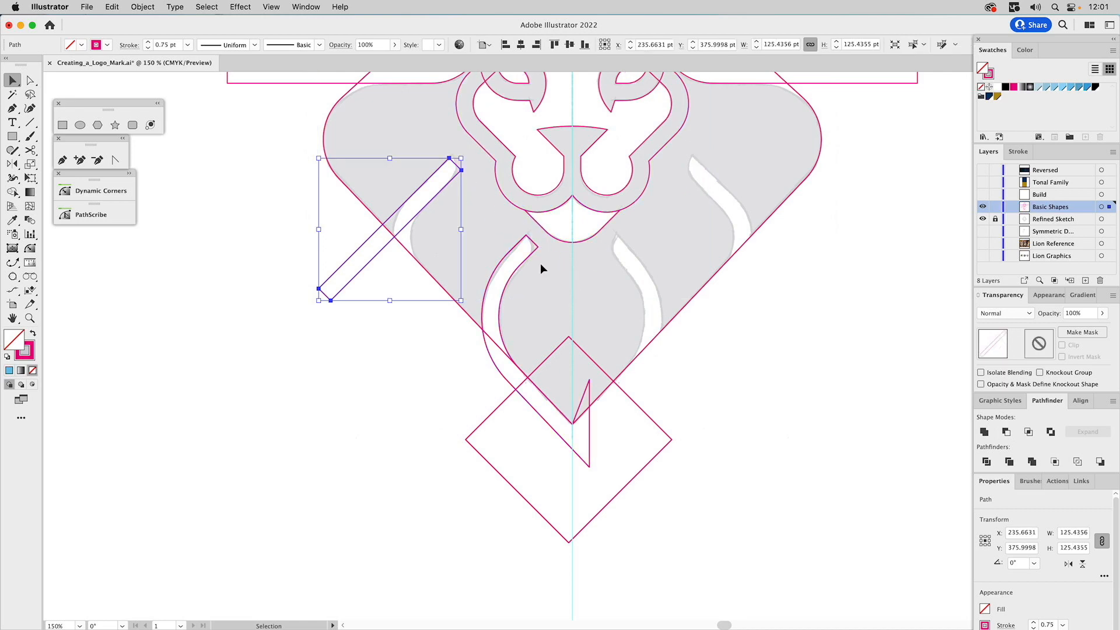
Trim the lower end of the curved gap shape by subtracting the smaller rotated square
left_click(557, 348)
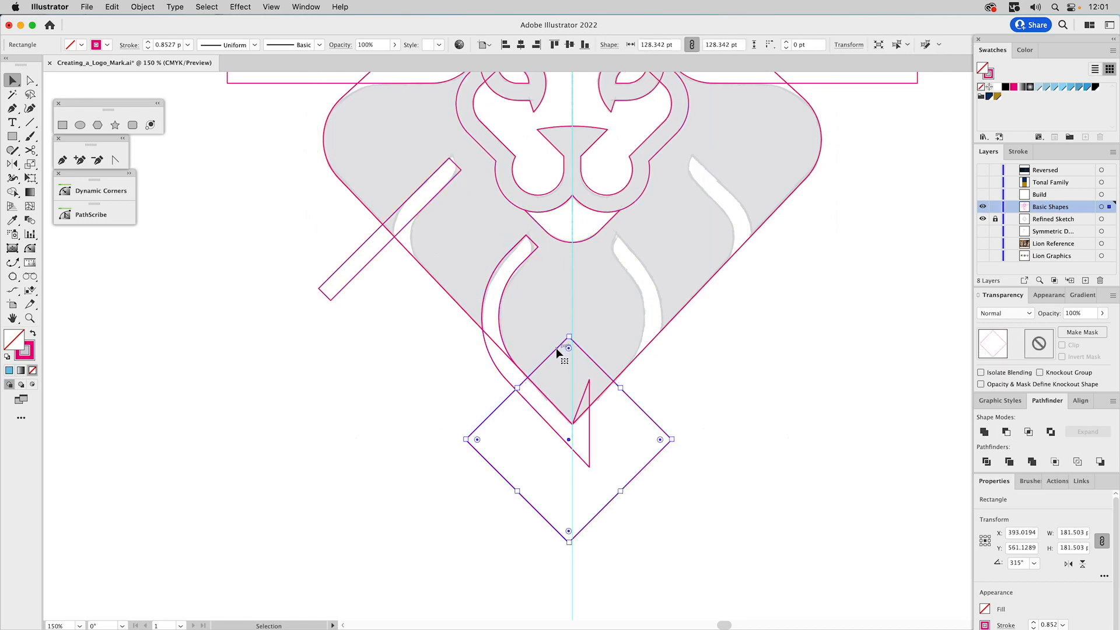
left_click(497, 370, "shift")
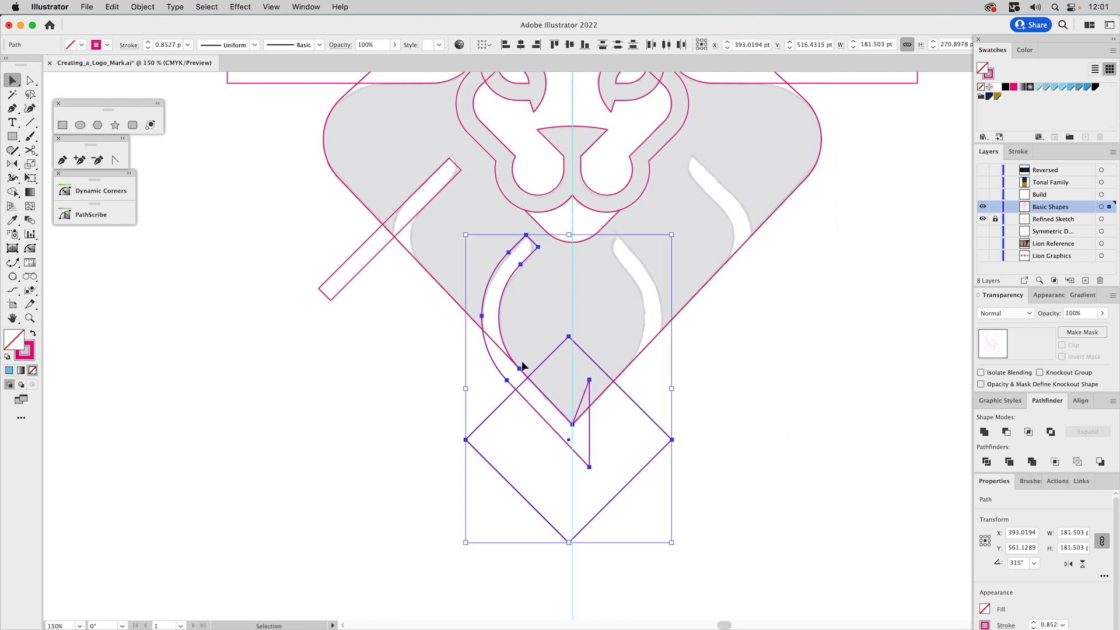
left_click(1005, 433)
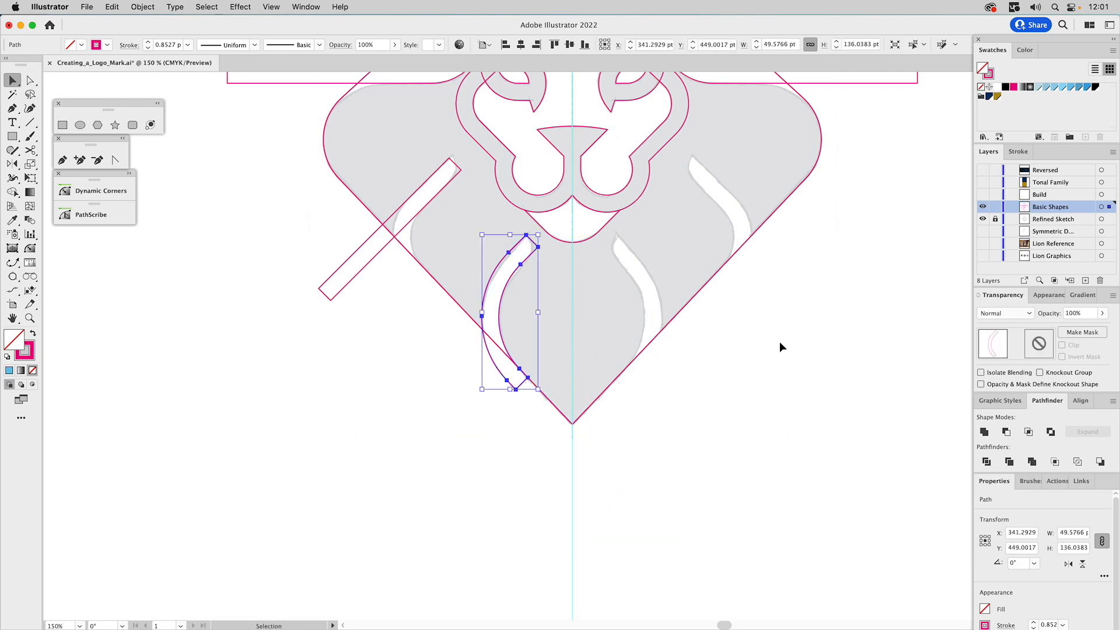
Round the upper right corner of the curved gap shape to match the sketched tip
scroll(779, 341, "up", 3)
scroll(780, 342, "left", 2)
key("a")
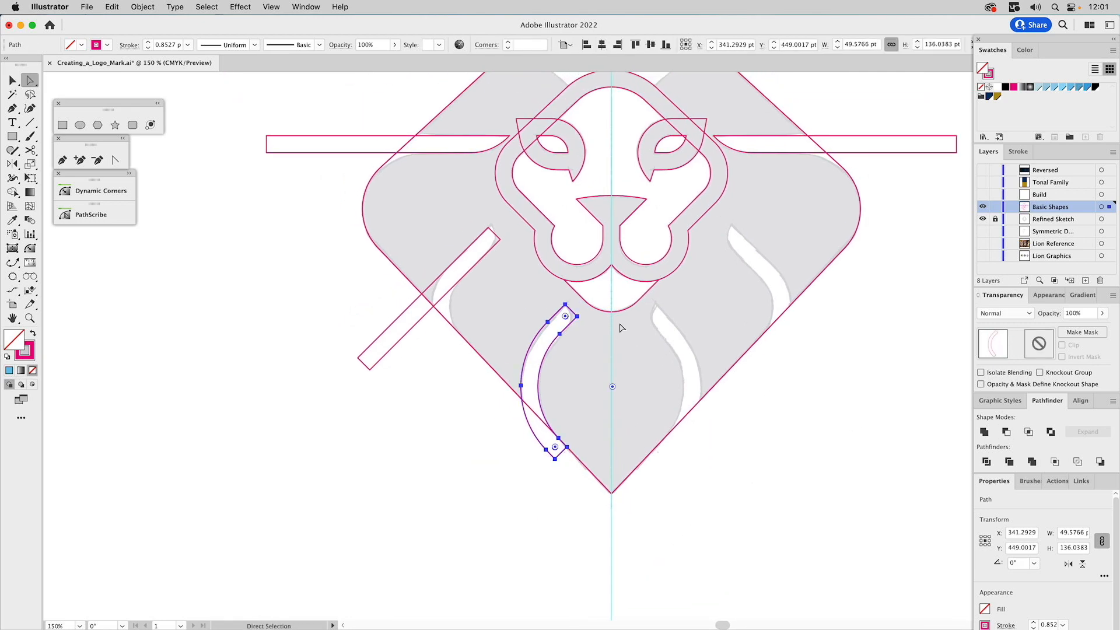
left_click(577, 316)
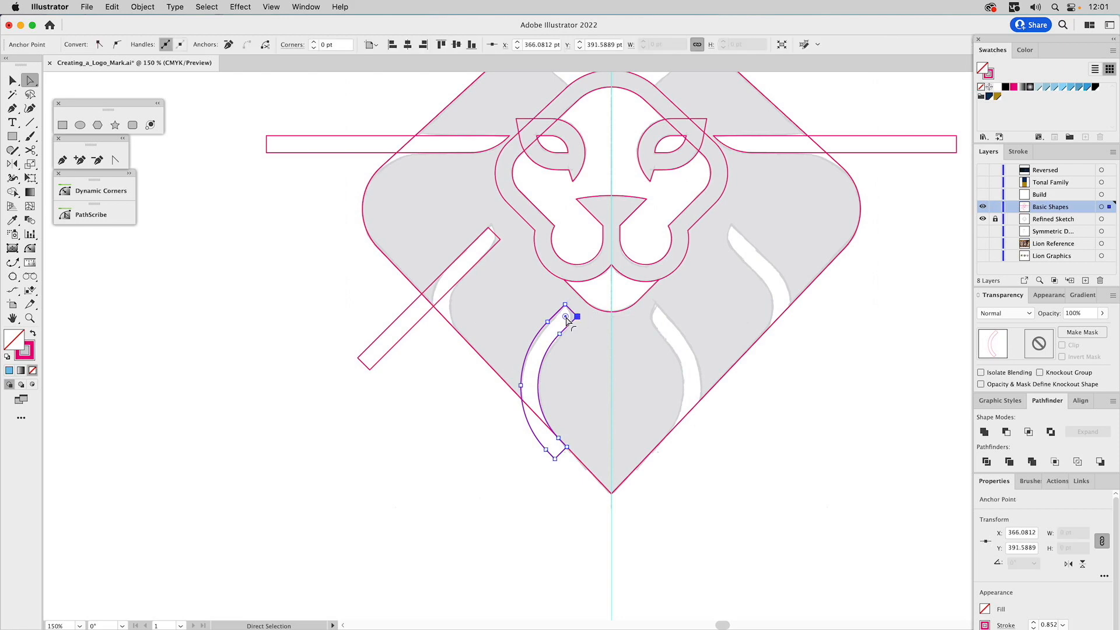
Try to round the right corner at the upper end of the angled rectangle
left_click(500, 240)
left_click_drag(488, 239, 416, 244)
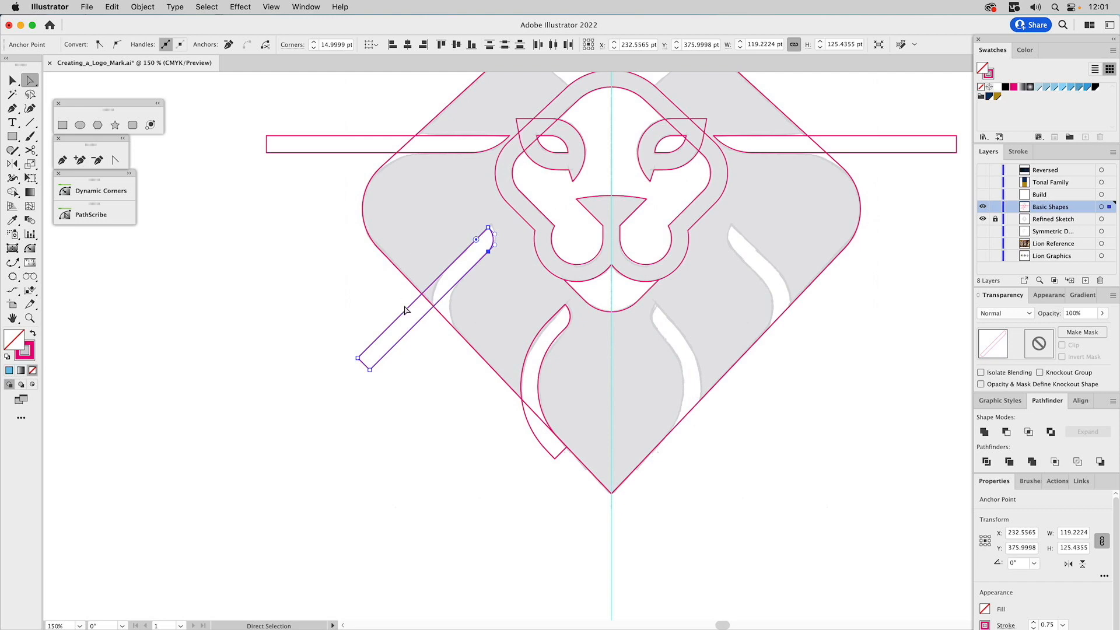
key("super+z")
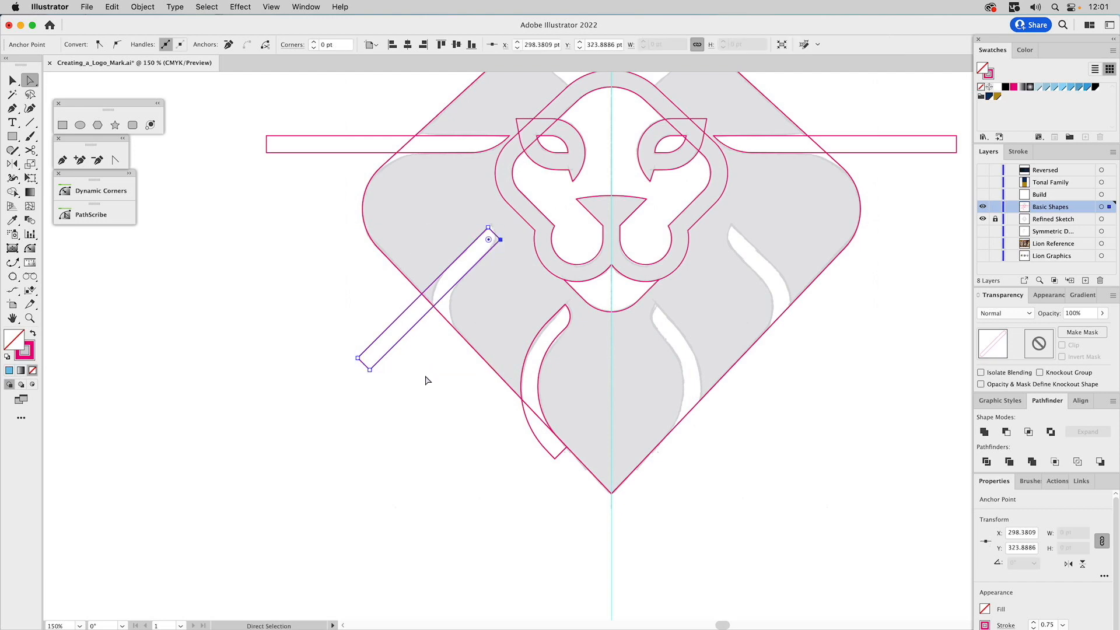
left_click(425, 379)
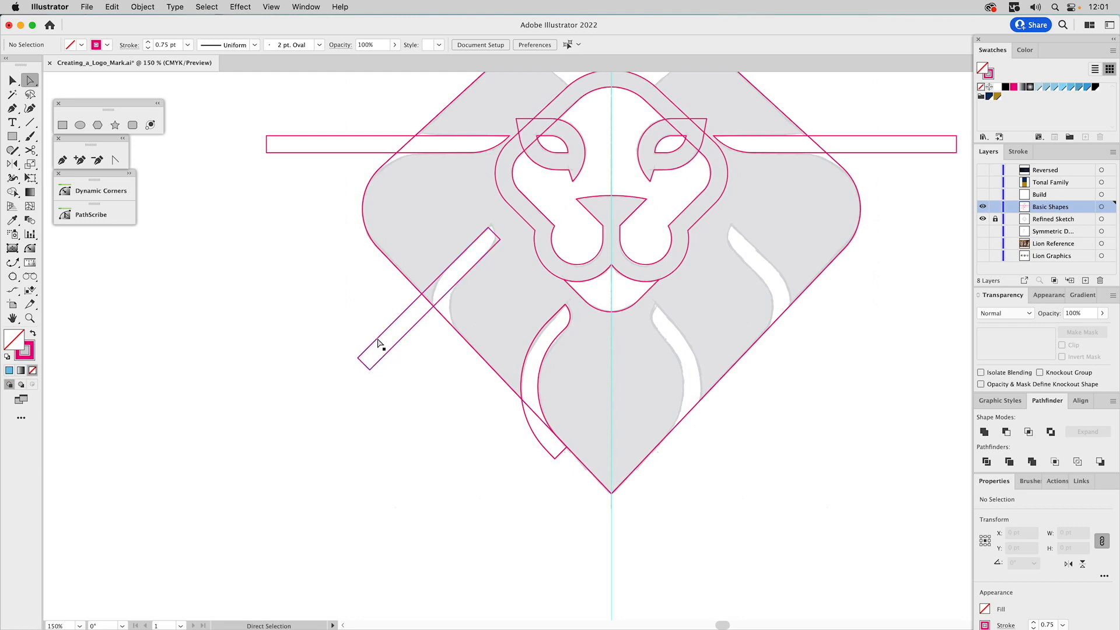
Draw a rectangle about 138 × 241 pt, rotate it 45° clockwise, and snap its upper corner to the angled rectangle's upper right anchor
left_click(62, 125)
left_click_drag(293, 380, 370, 516)
key("v")
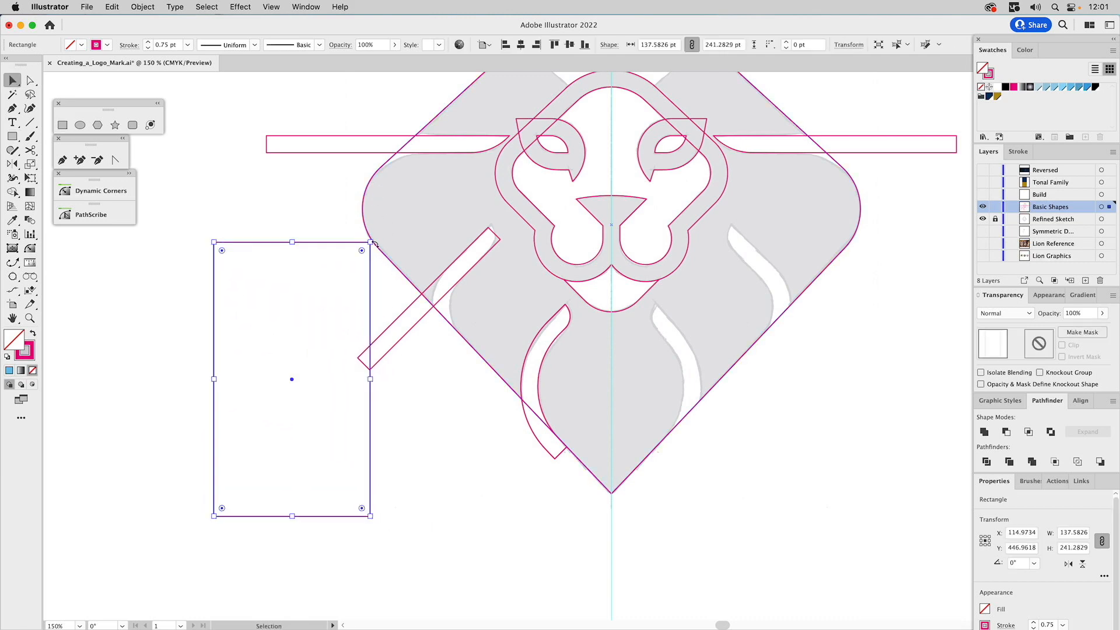
left_click_drag(373, 237, 448, 320)
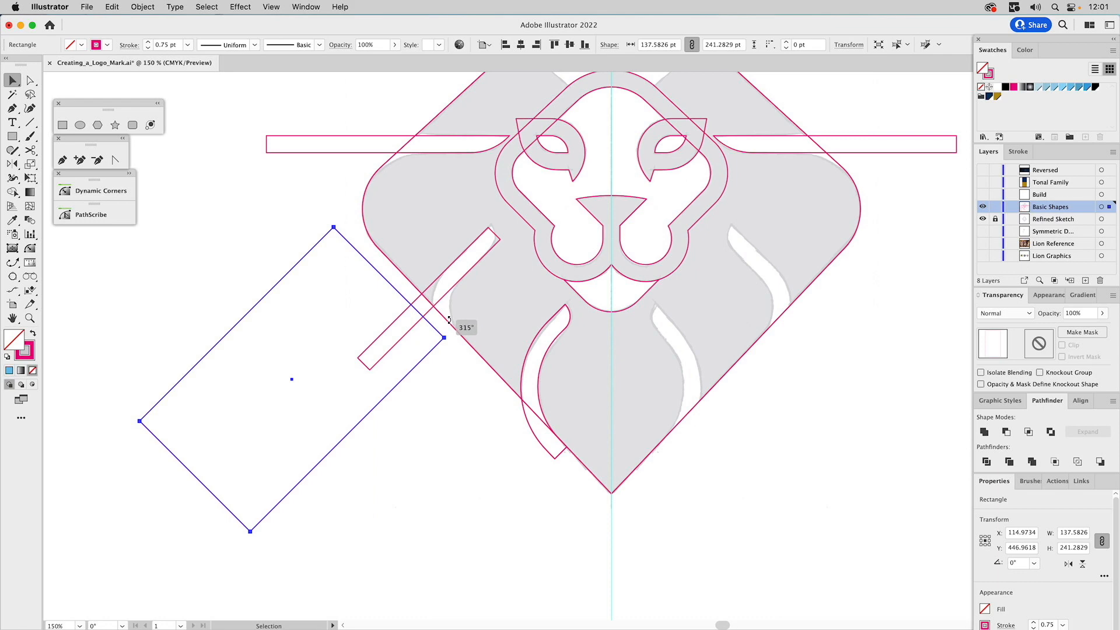
key("a")
left_click_drag(337, 229, 500, 241)
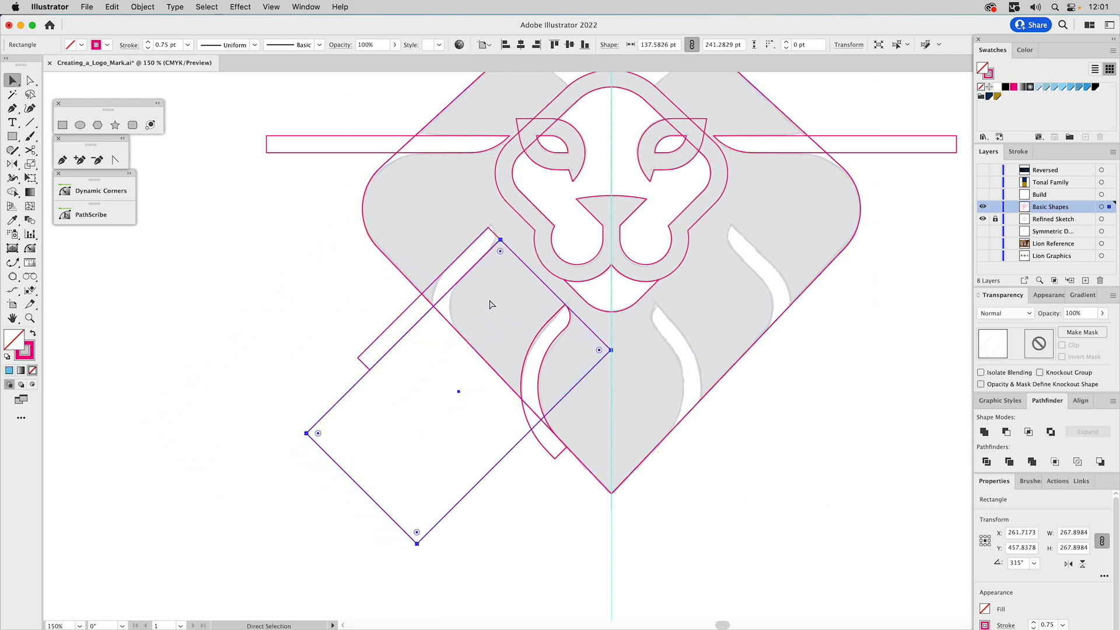
Delete the narrow angled rectangle, and intersect the large rotated rectangle with a copy of the mane diamond
left_click(409, 306)
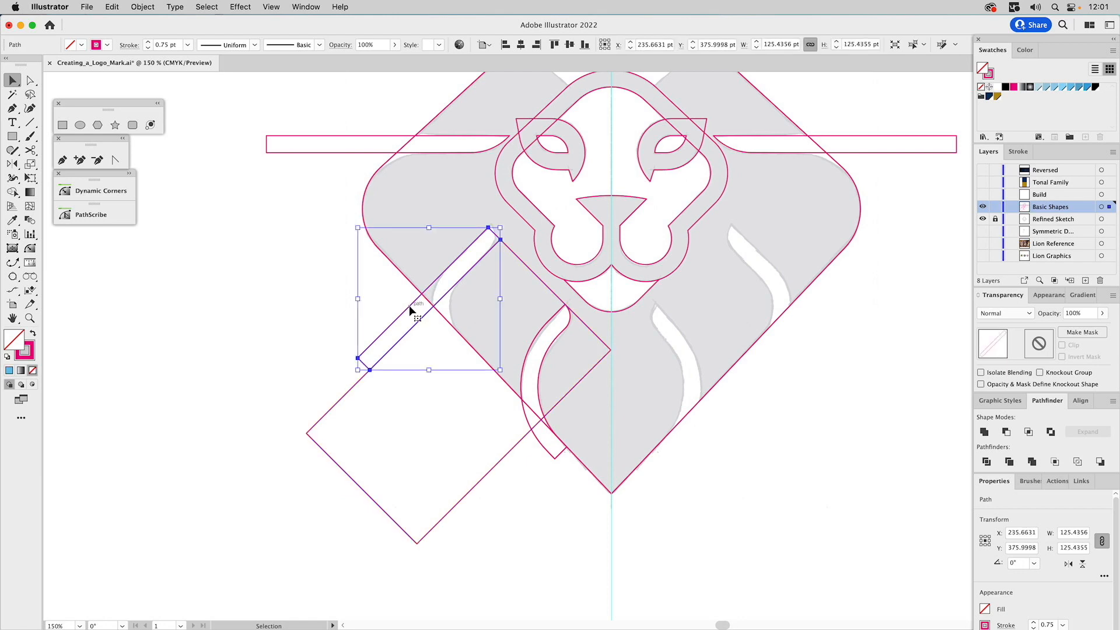
key("Delete")
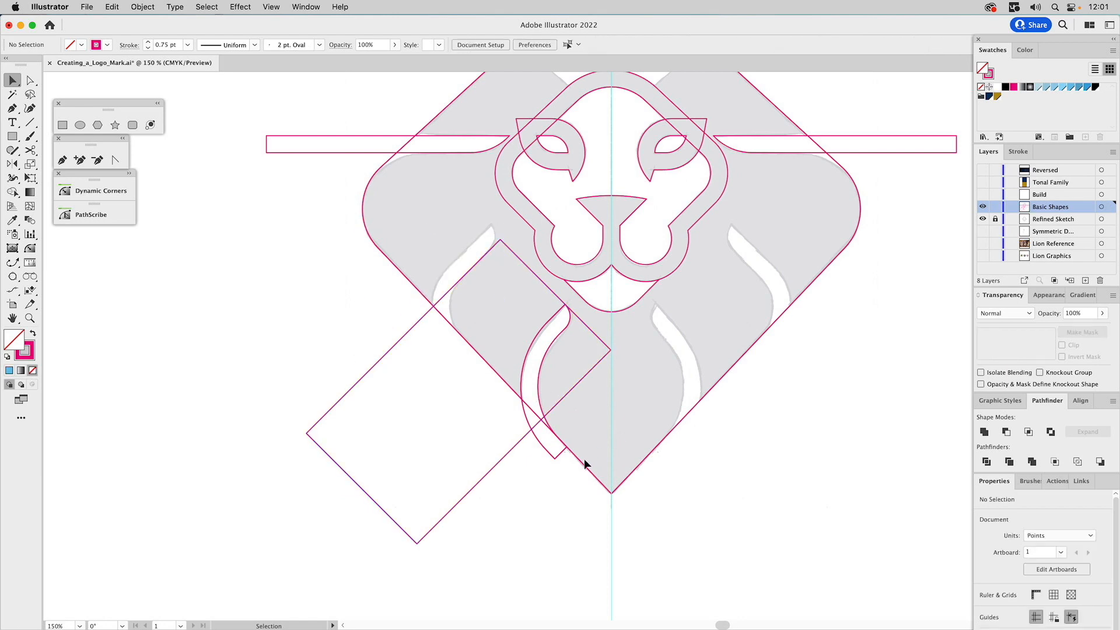
left_click(581, 464)
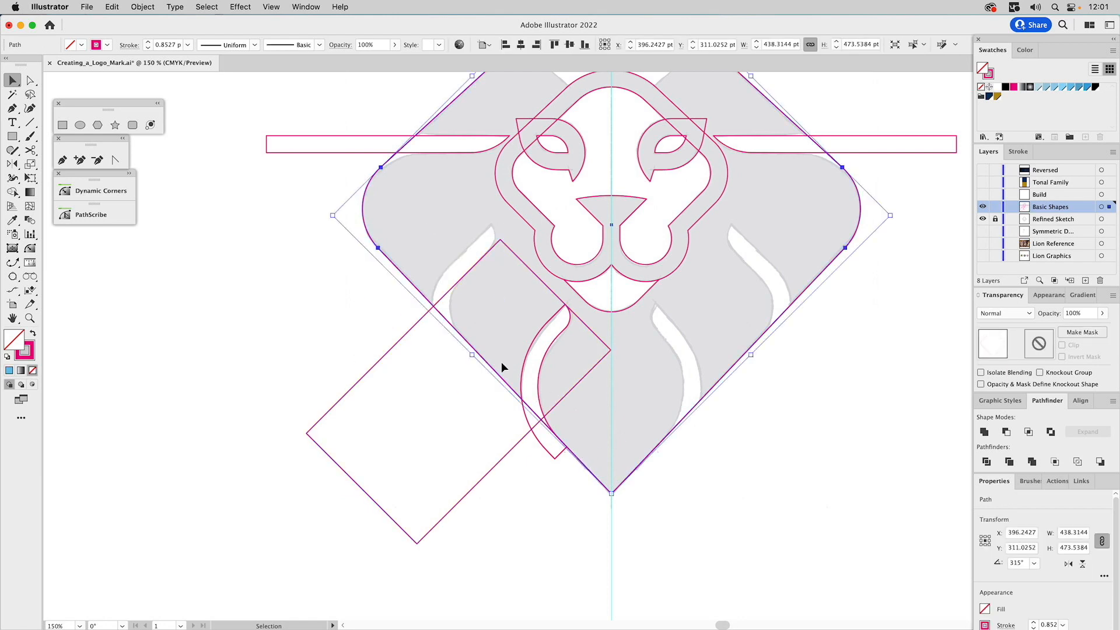
left_click(463, 286, "shift")
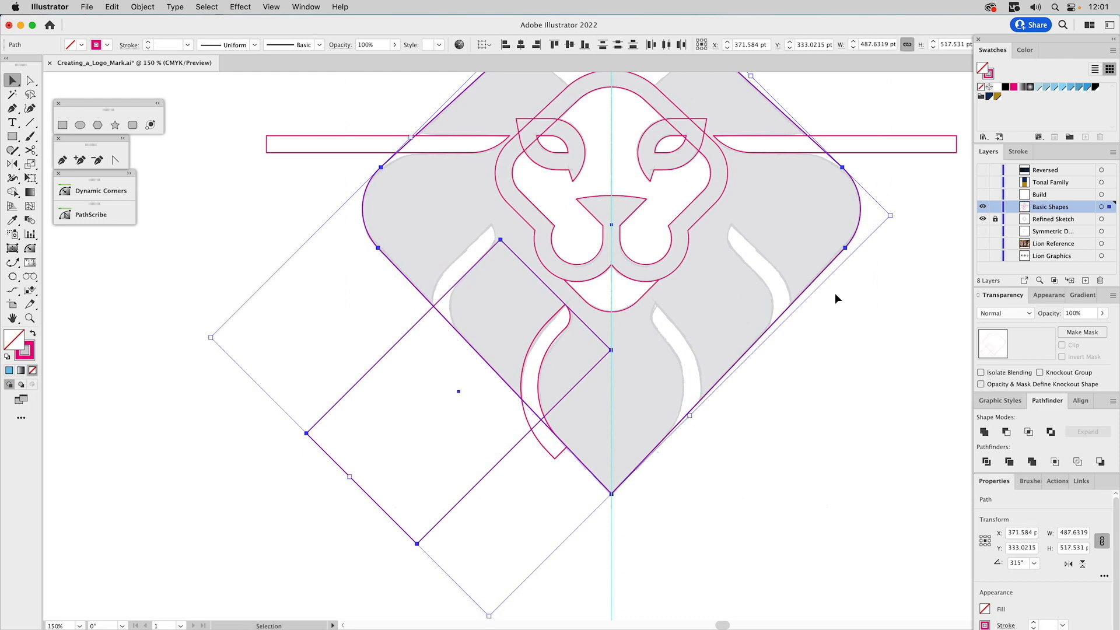
left_click(1030, 433)
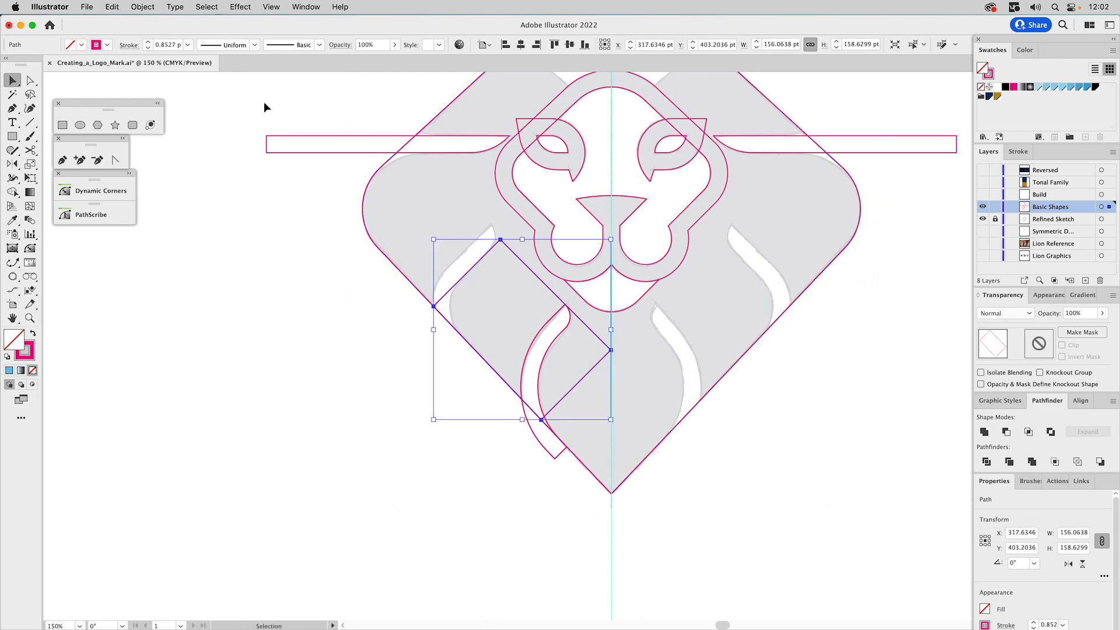
Round the left corner of the intersected shape to match the inner curve of the upper sketched gap
key("a")
left_click(434, 306)
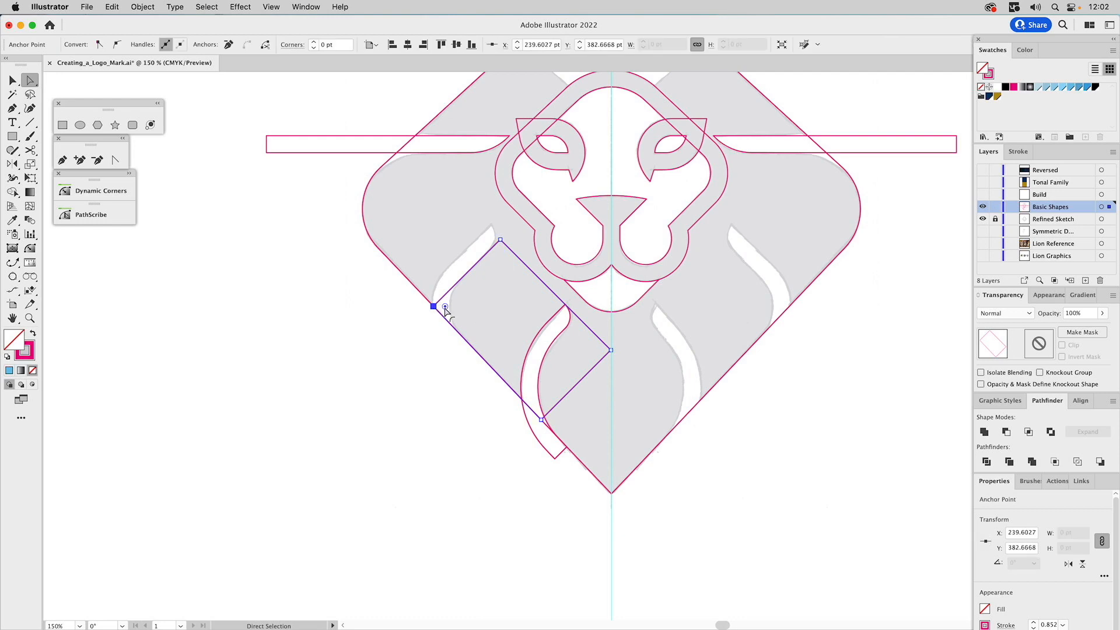
left_click_drag(447, 308, 491, 314)
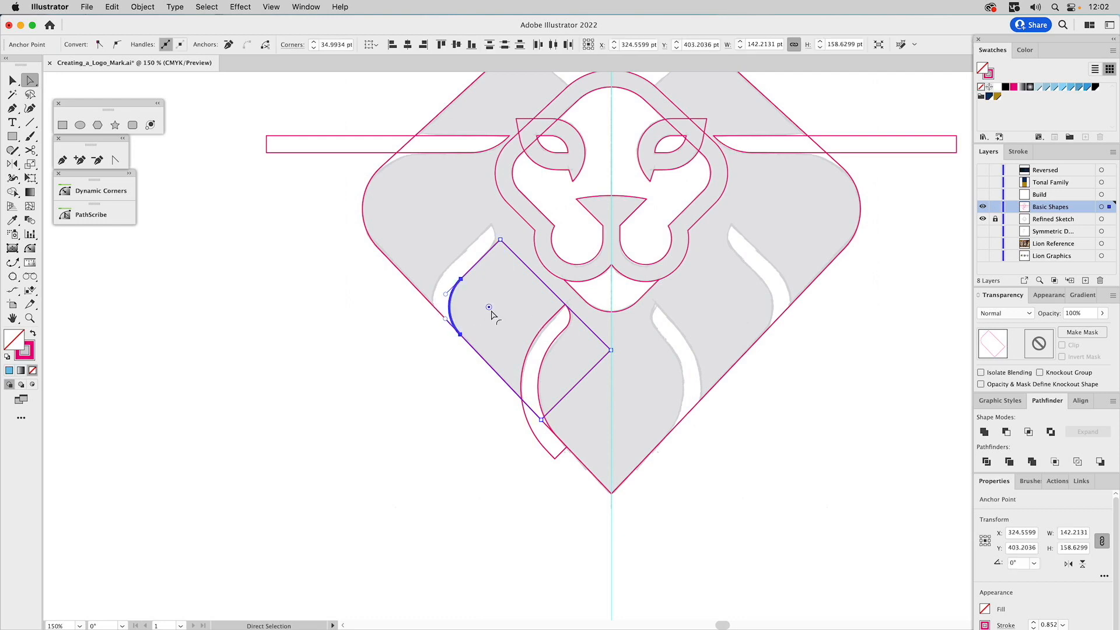
left_click(316, 282)
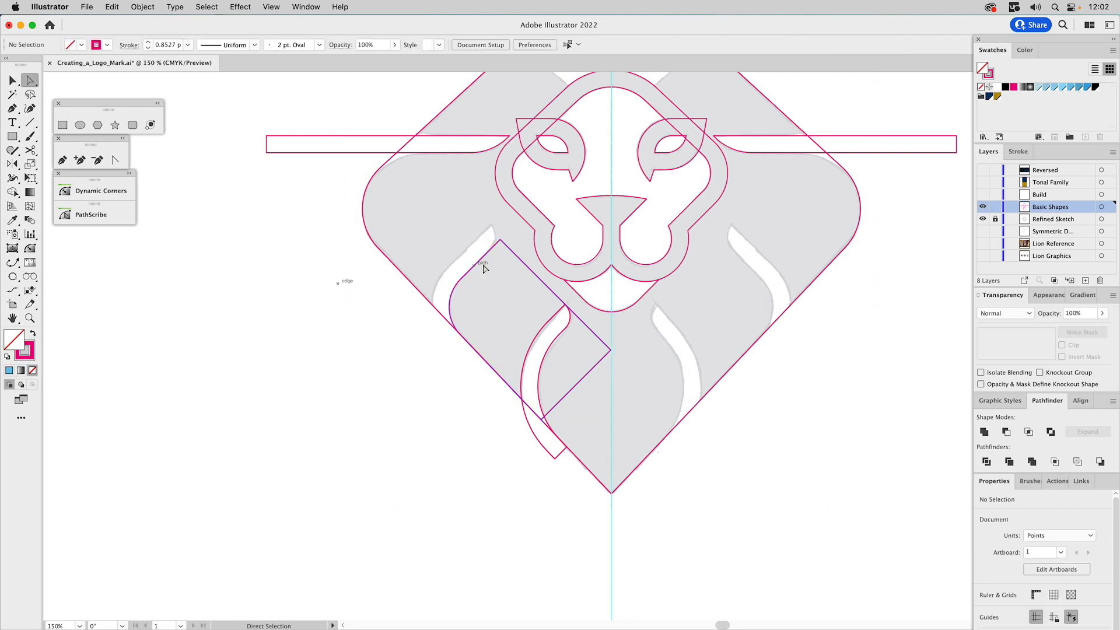
Move the upper right edge of the rounded shape outward so the shape extends past the sketched gap's tip
left_click(501, 241)
left_click_drag(612, 350, 632, 329)
key("v")
left_click(330, 315)
Offset the extended shape's path outward by 15 pt with Miter joins and a miter limit of 4
left_click(505, 237)
left_click(142, 6)
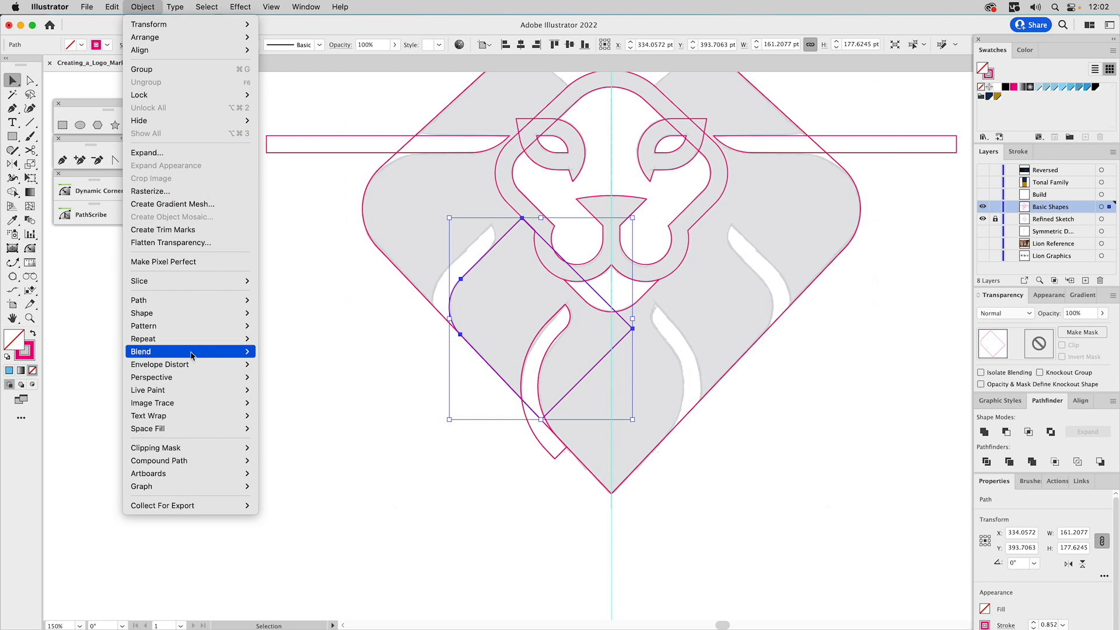
left_click(315, 359)
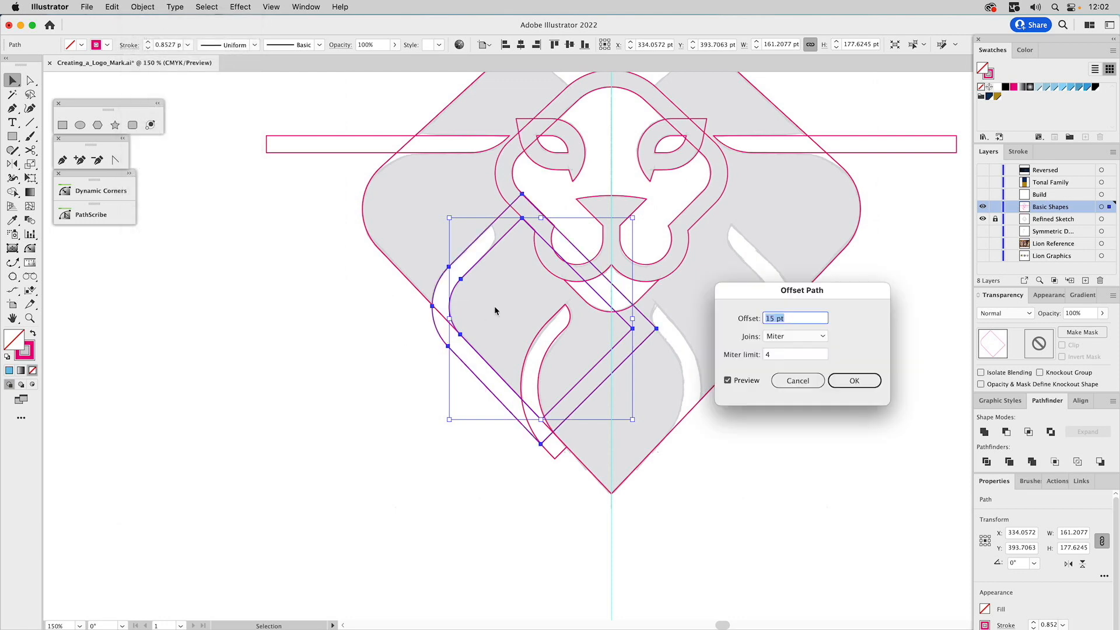
left_click(842, 380)
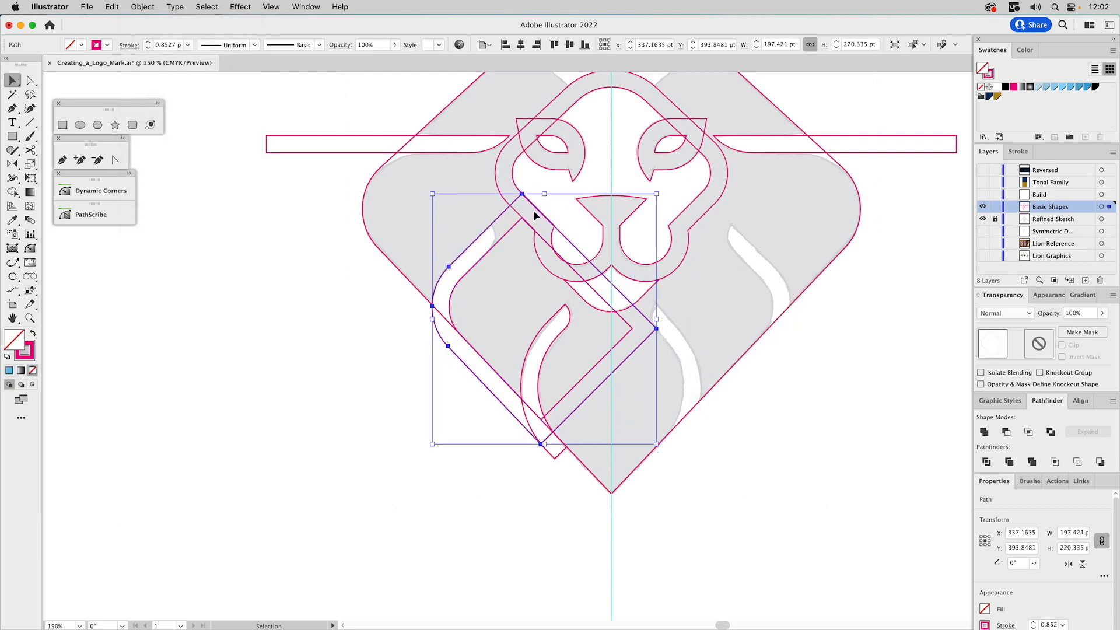
Move the inner shape's right anchor well beyond the offset outline, and fill the inner shape with a light blue swatch
key("a")
left_click(517, 228)
left_click_drag(632, 328, 718, 330)
left_click(1068, 88)
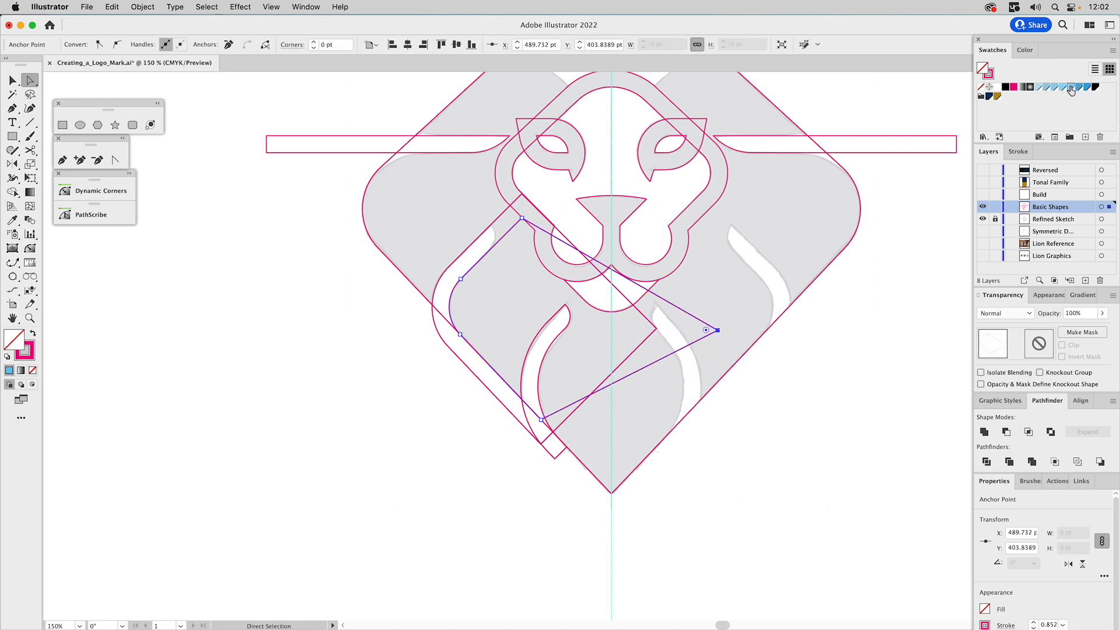
Subtract the blue inner shape from the new offset outline to form the upper gap band
key("v")
left_click(301, 300)
left_click(462, 294)
left_click(444, 272, "shift")
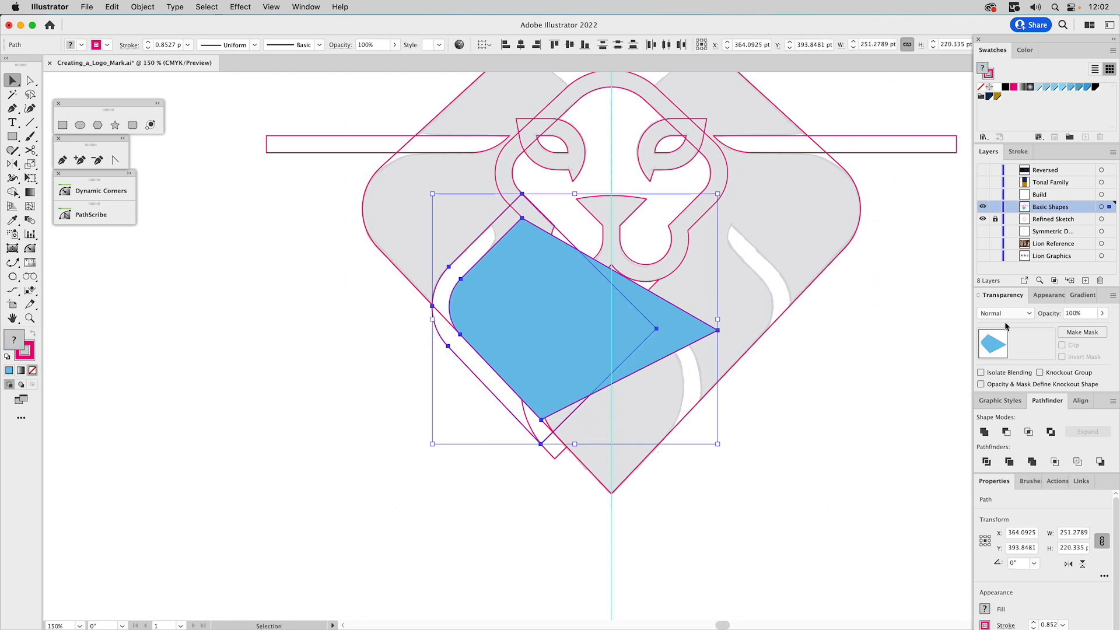
left_click(1007, 431)
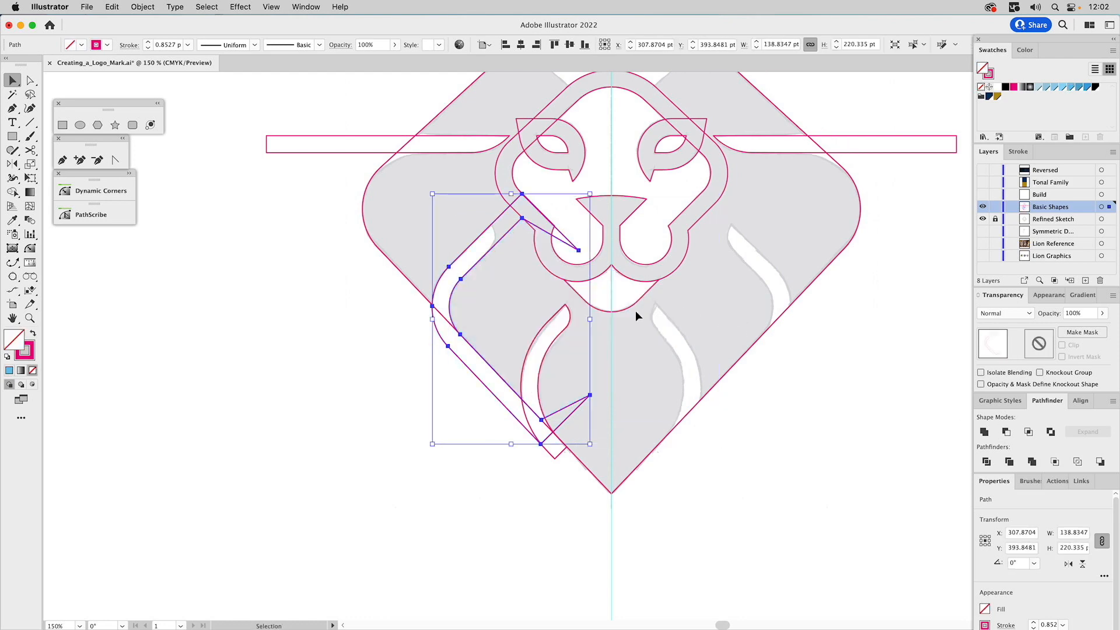
Draw a rectangle about 223 by 161 pt beside the lower left mane and rotate it to 315°
left_click(62, 124)
key("super+shift+a")
left_click_drag(257, 280, 511, 461)
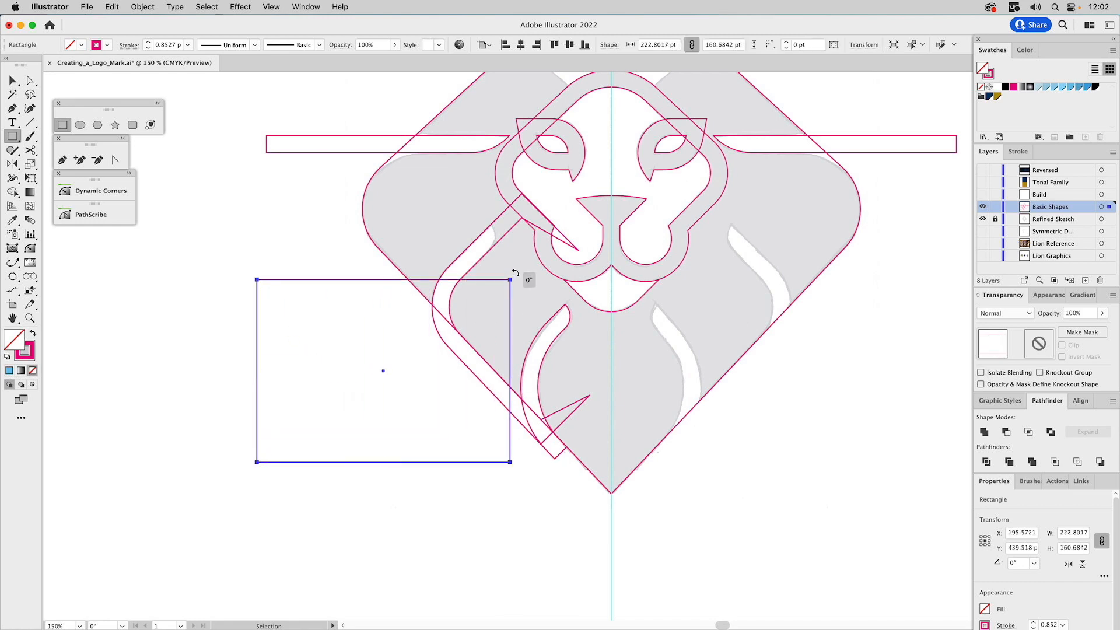
left_click_drag(526, 278, 552, 413)
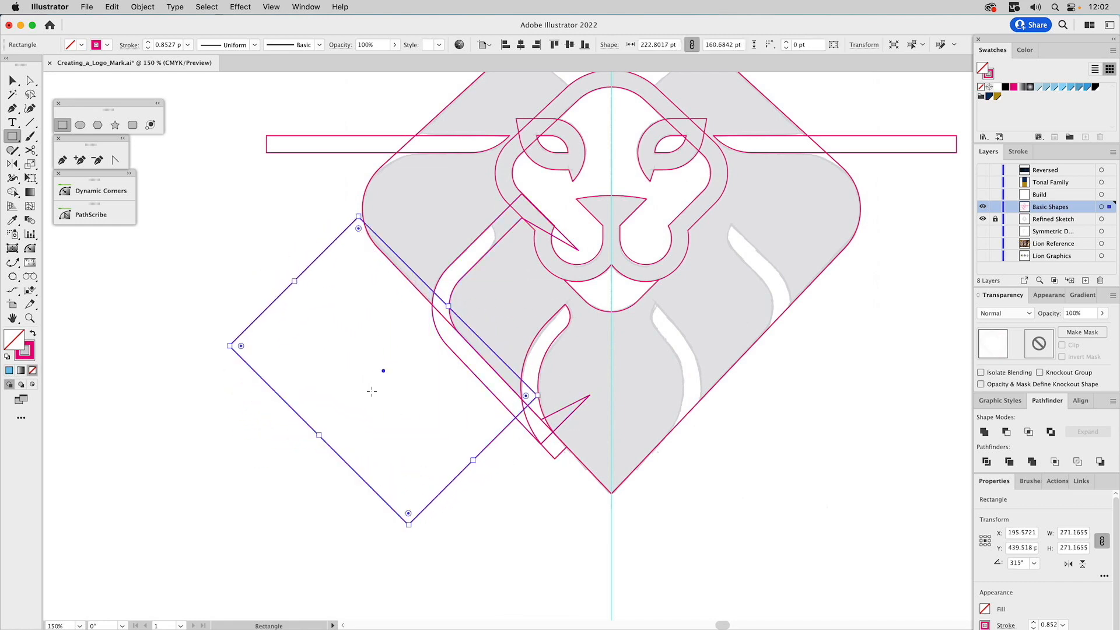
Position the rotated rectangle across the upper gap band's top end, and place a copy across its lower end
key("v")
left_click(422, 561)
left_click_drag(408, 525, 565, 304)
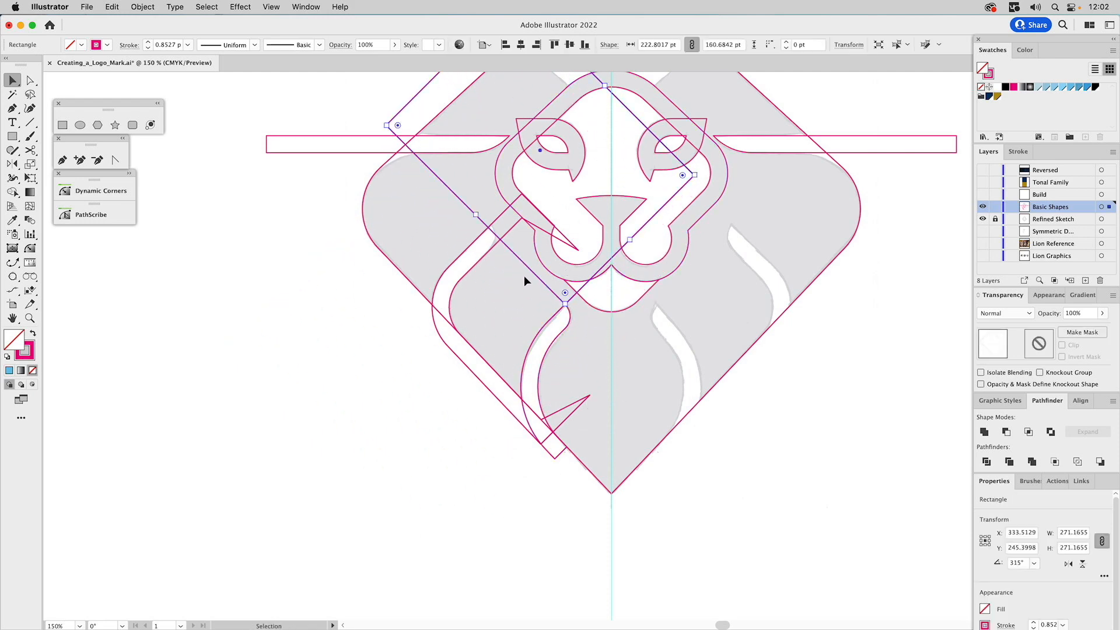
left_click_drag(426, 82, 453, 380)
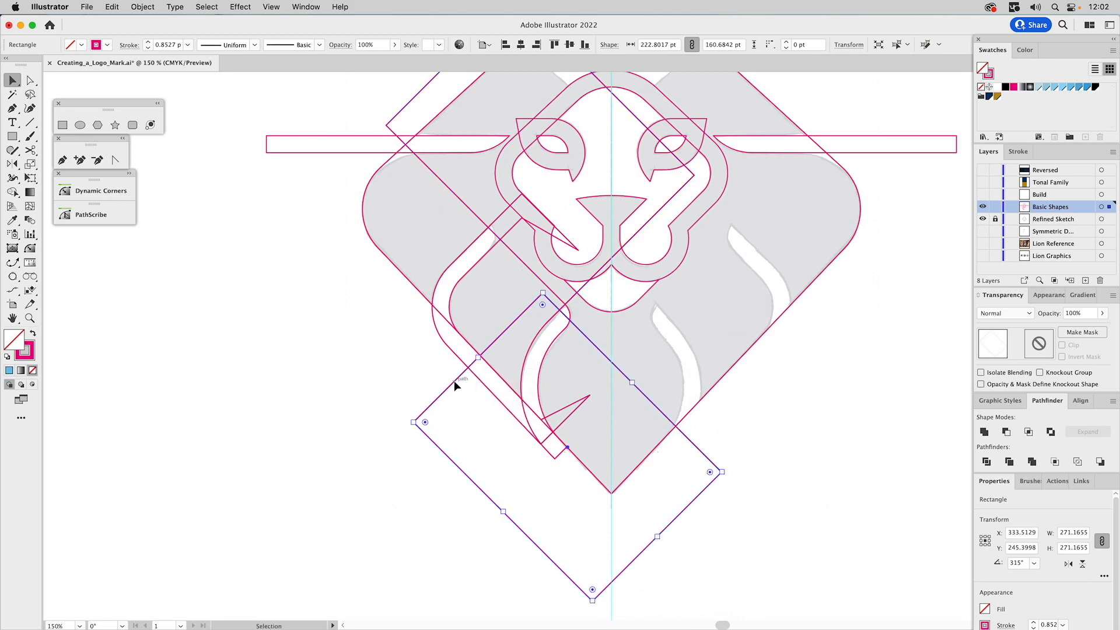
Trim the lower and upper ends of the upper gap band by subtracting the two rotated rectangles from it
left_click(452, 348, "shift")
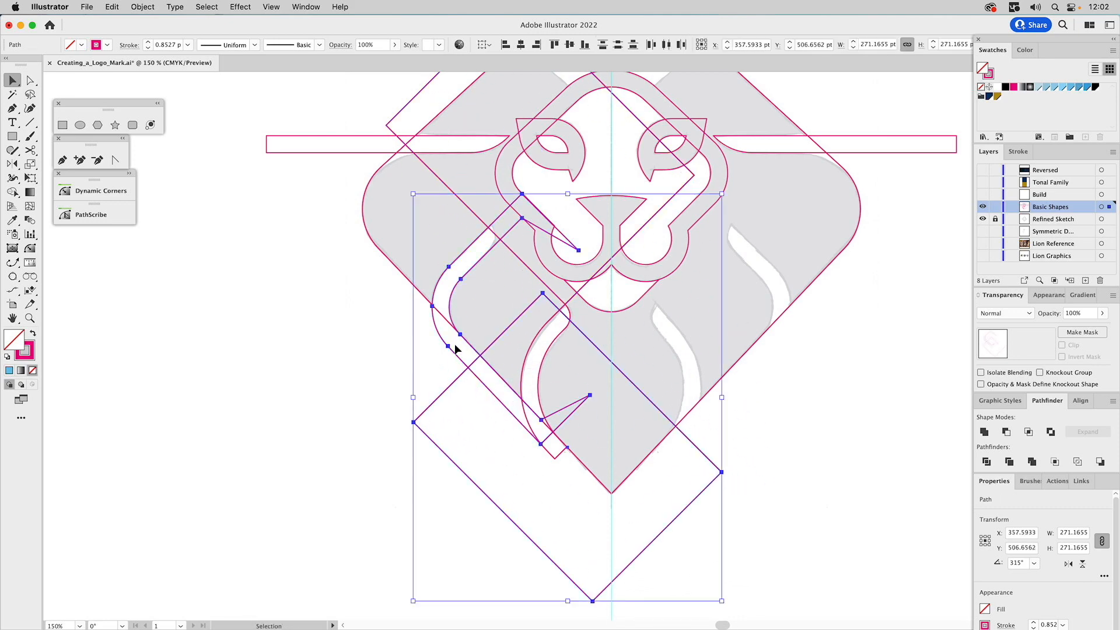
left_click(1006, 432)
left_click(515, 255)
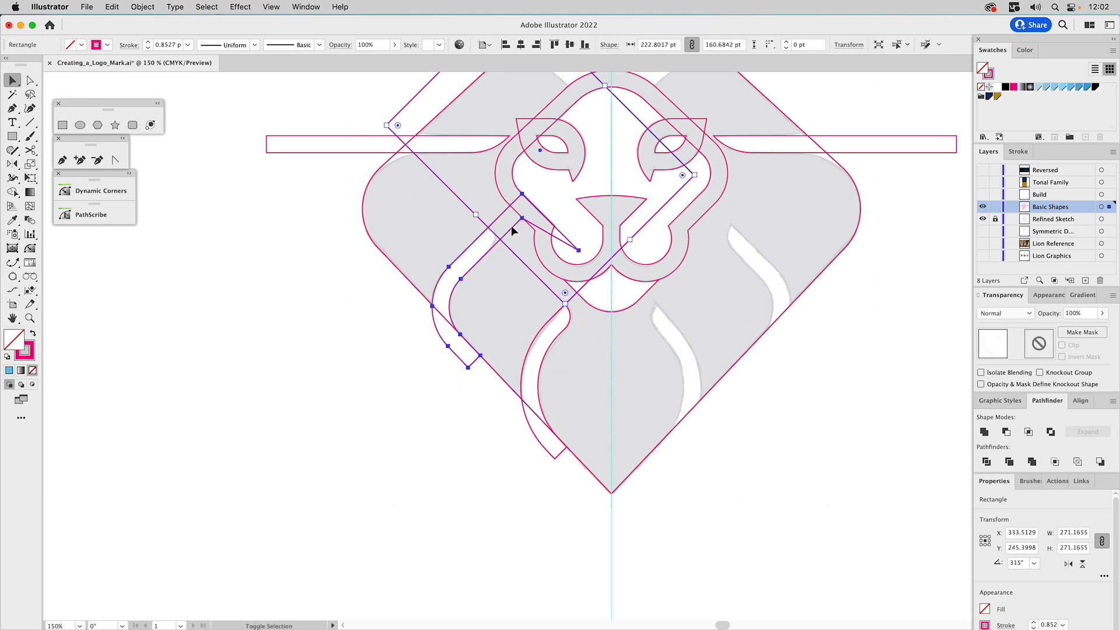
left_click(511, 226, "shift")
left_click(1006, 432)
Round the inner corner at the top end of the trimmed gap band to a radius of about 15 pt
left_click_drag(724, 313, 738, 400)
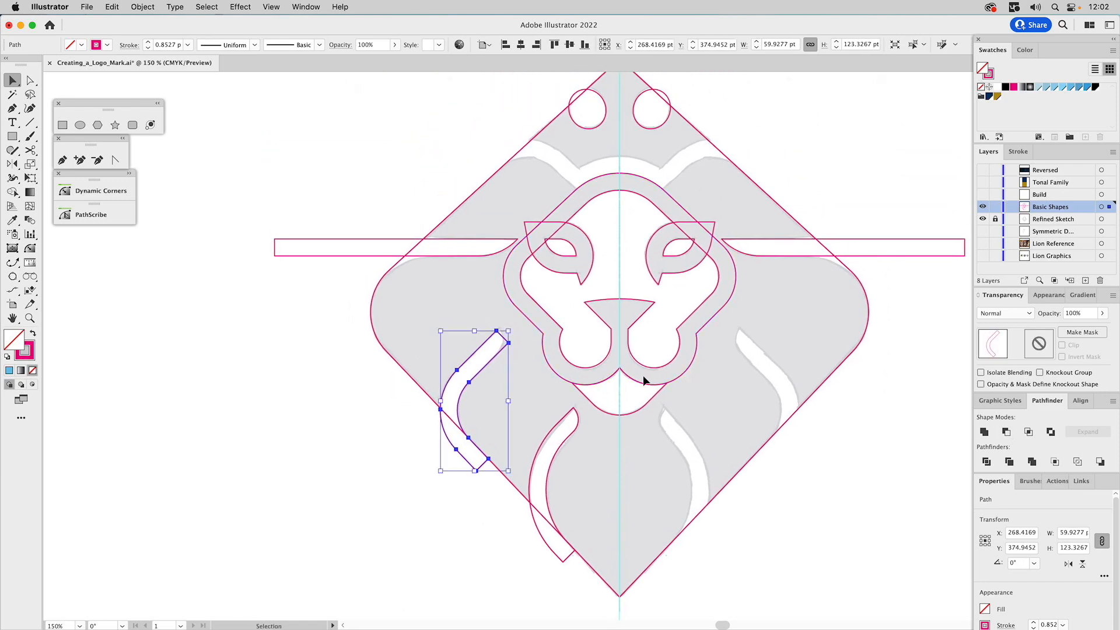
key("a")
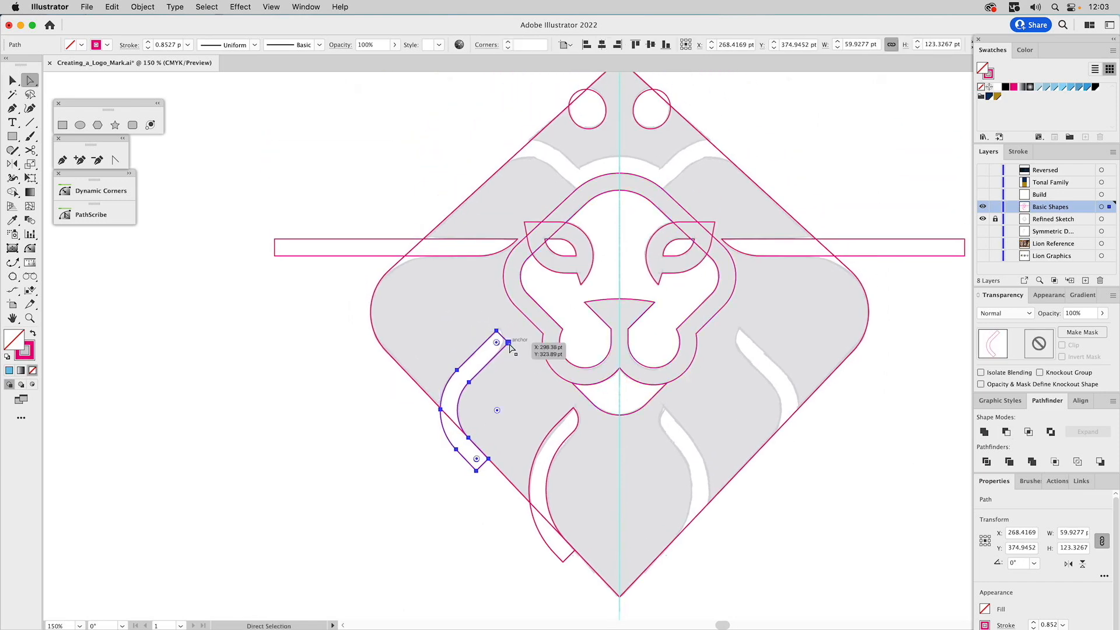
left_click_drag(508, 343, 496, 355)
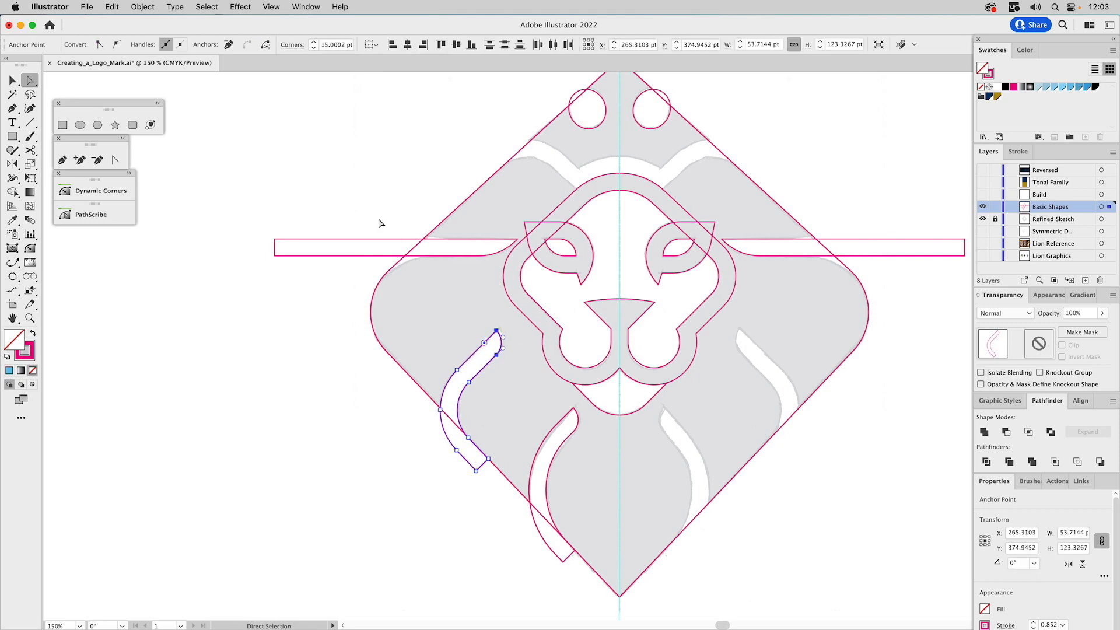
key("v")
left_click(356, 163)
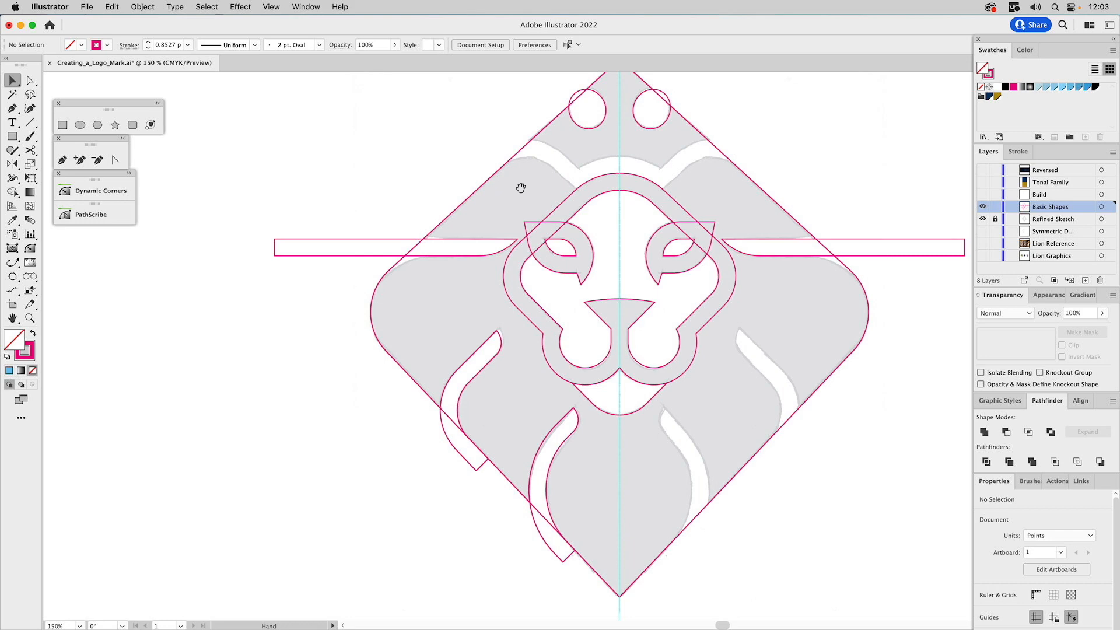
Draw a square about 149 pt wide centred on the vertical guide, rotate it to 315°, and place it over the large diamond's top
left_click_drag(520, 185, 498, 310)
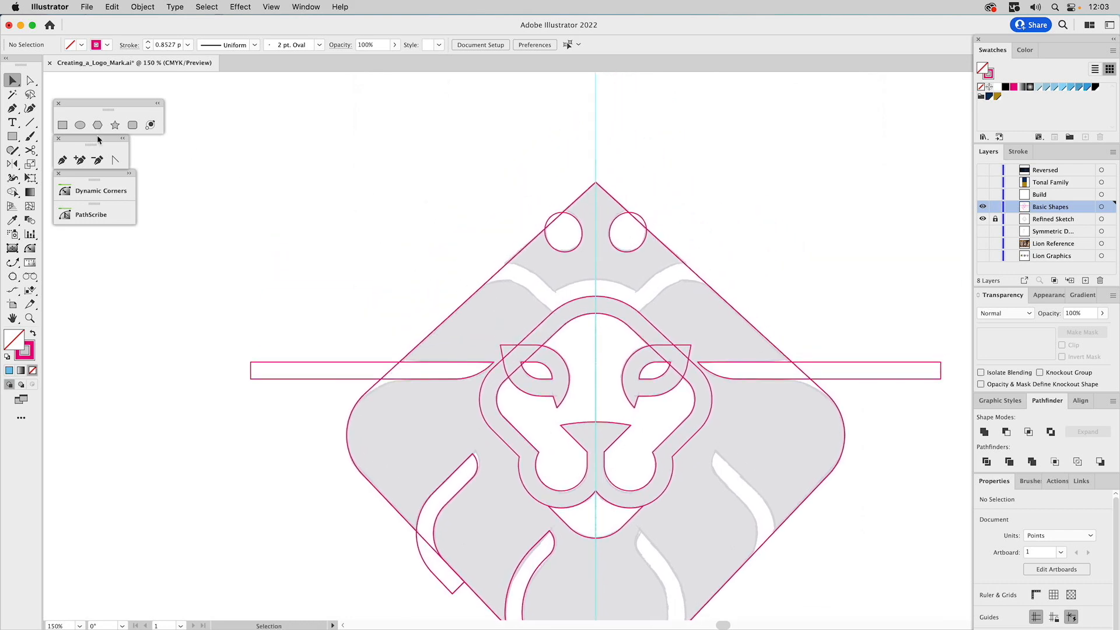
left_click(63, 126)
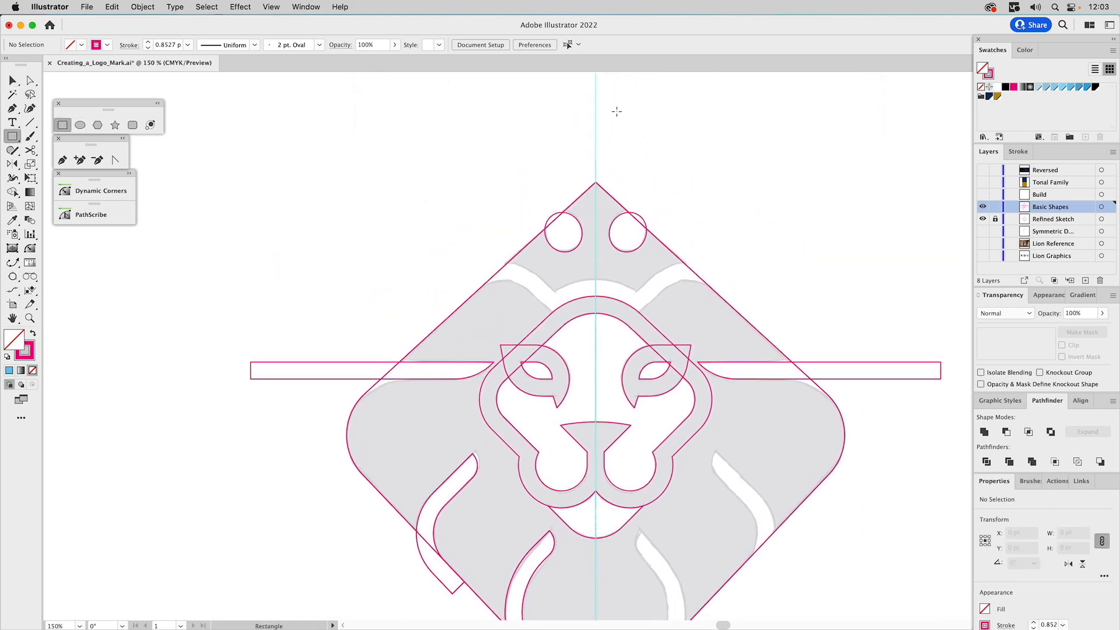
left_click_drag(595, 115, 570, 250)
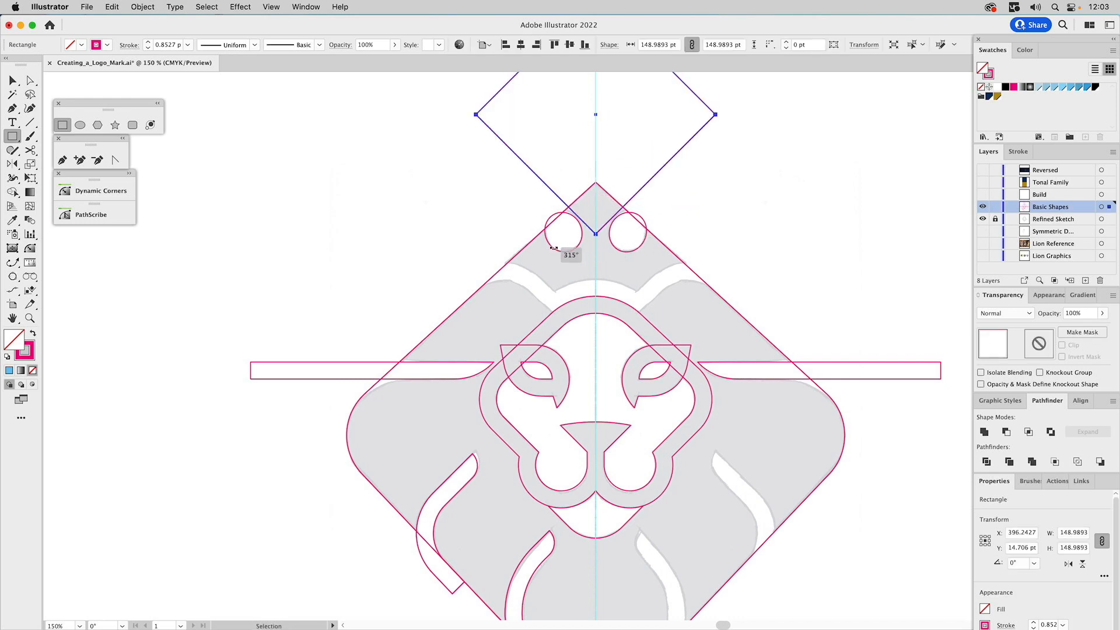
key("b")
key("super+shift+a")
key("v")
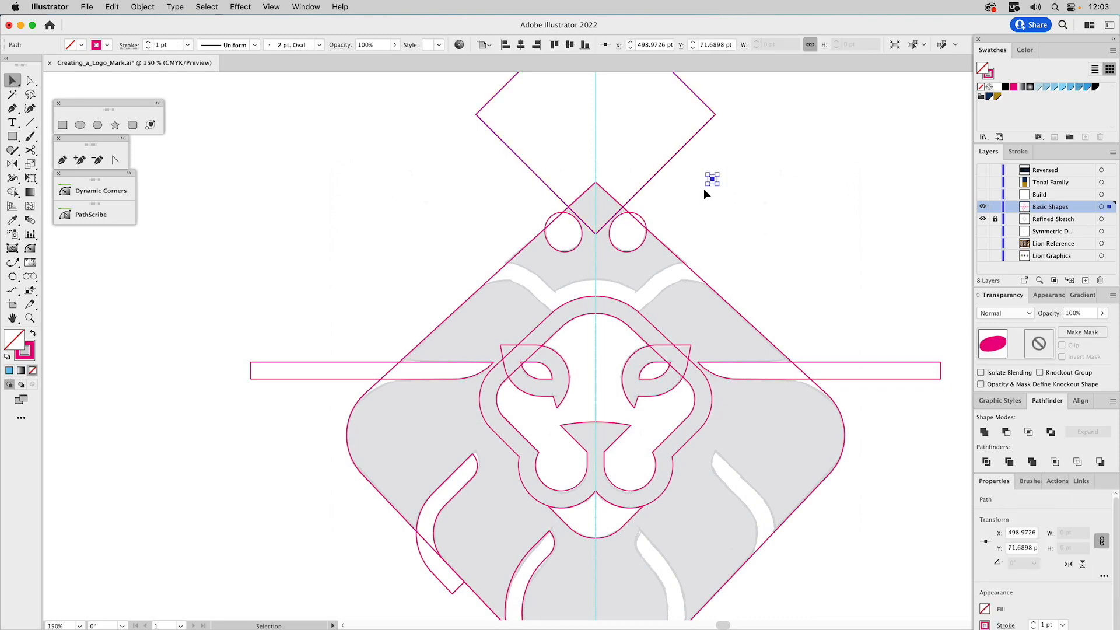
left_click_drag(698, 143, 708, 264)
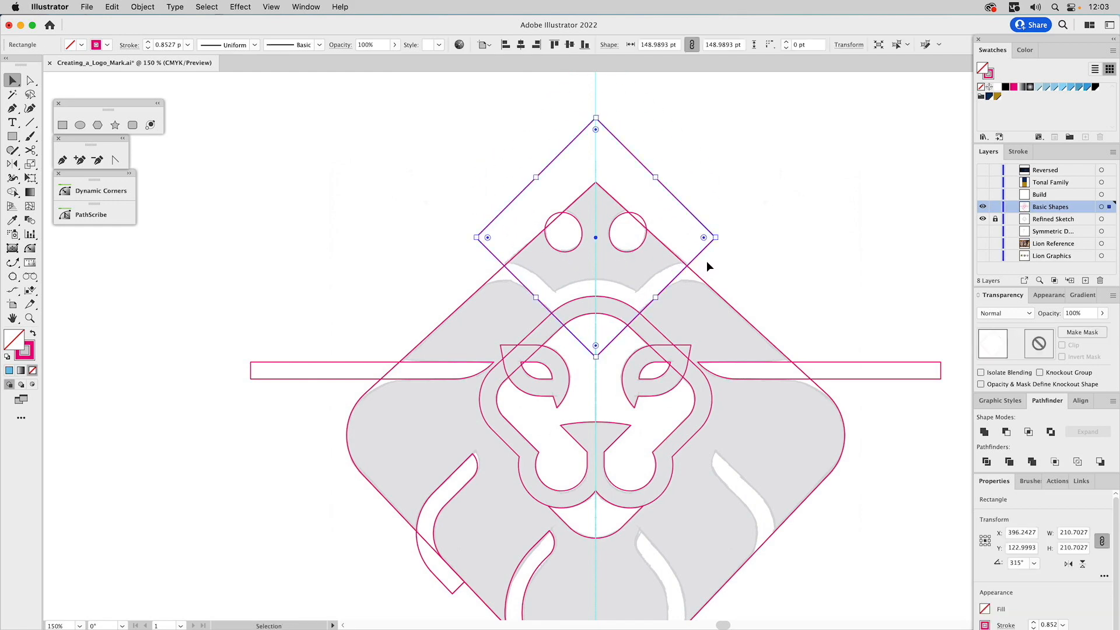
Intersect the rotated square with the large diamond to form the top crown piece, keeping both original shapes
left_click(674, 253)
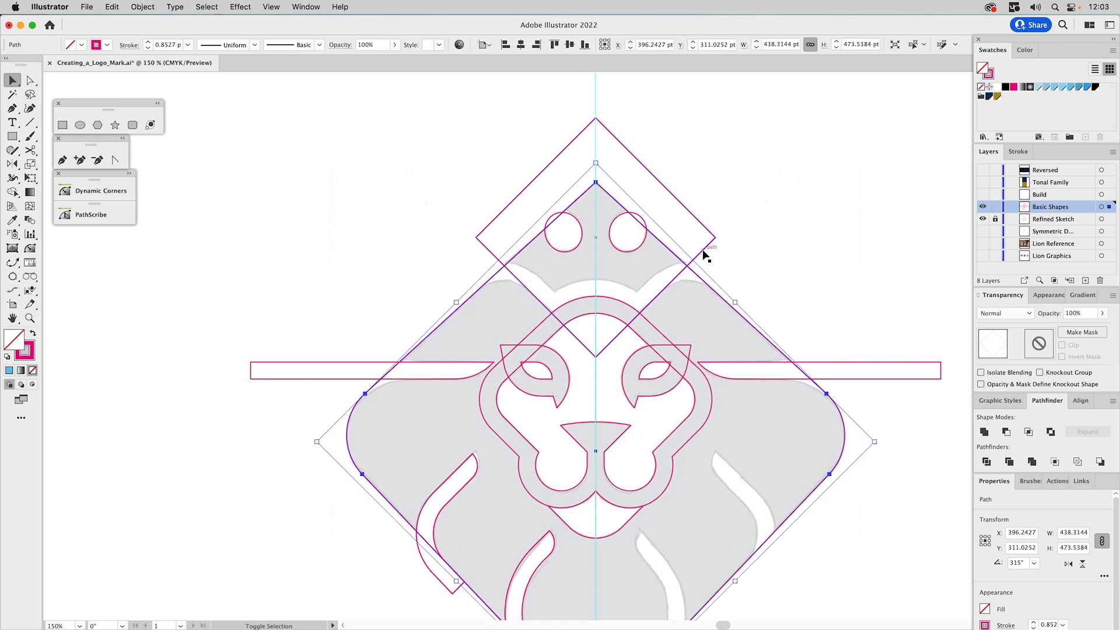
left_click(702, 249, "shift")
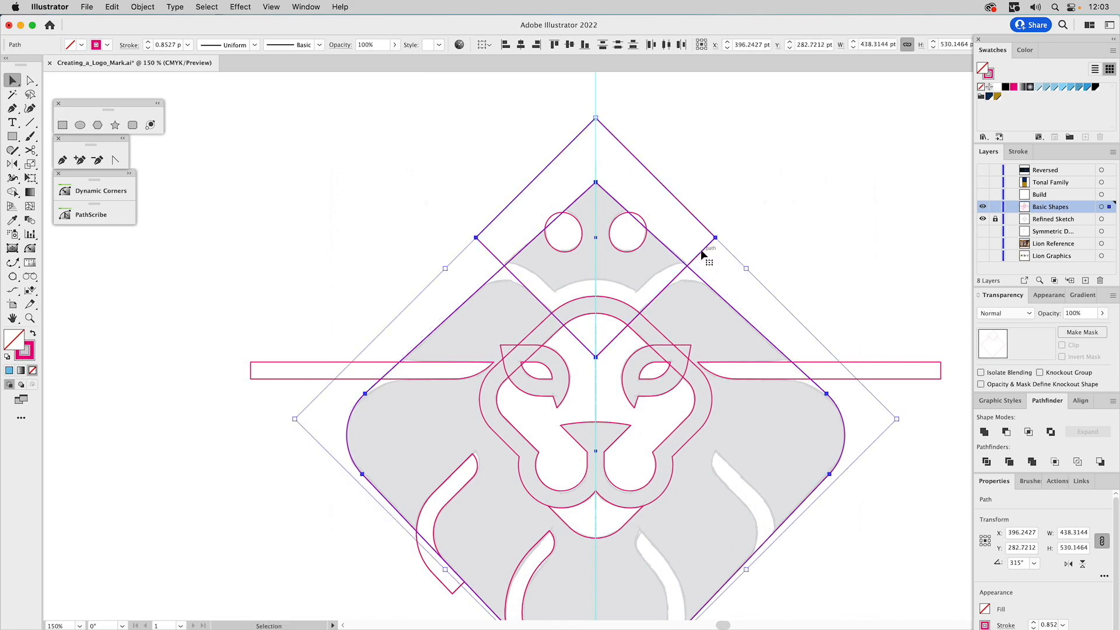
left_click(1029, 432)
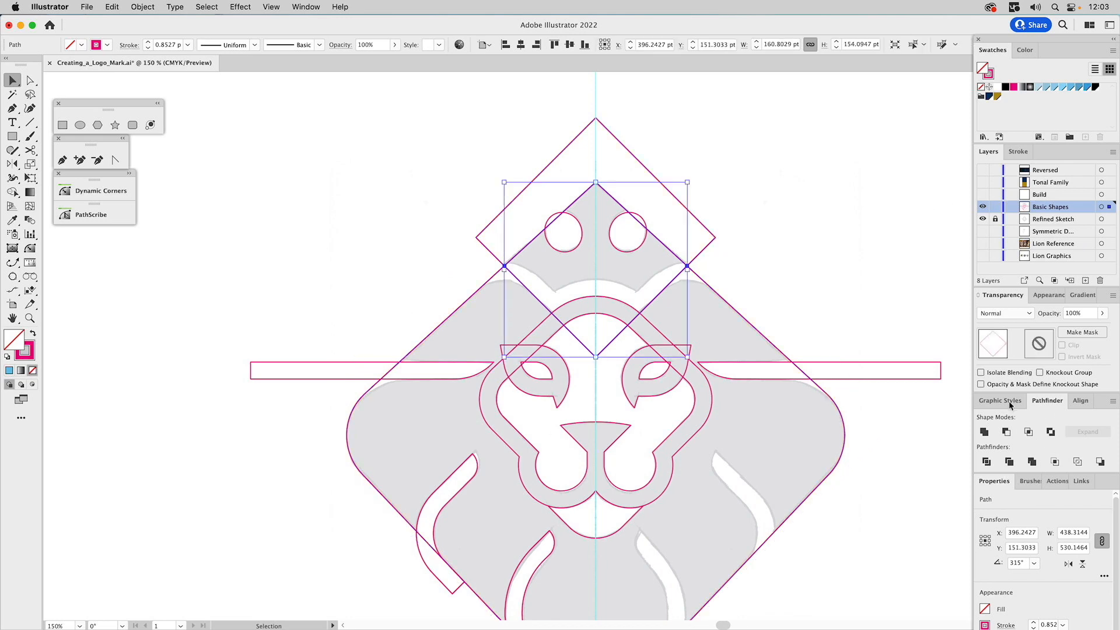
Subtract the original rotated square from the large diamond to cut a V-shaped notch into its top
left_click(707, 245)
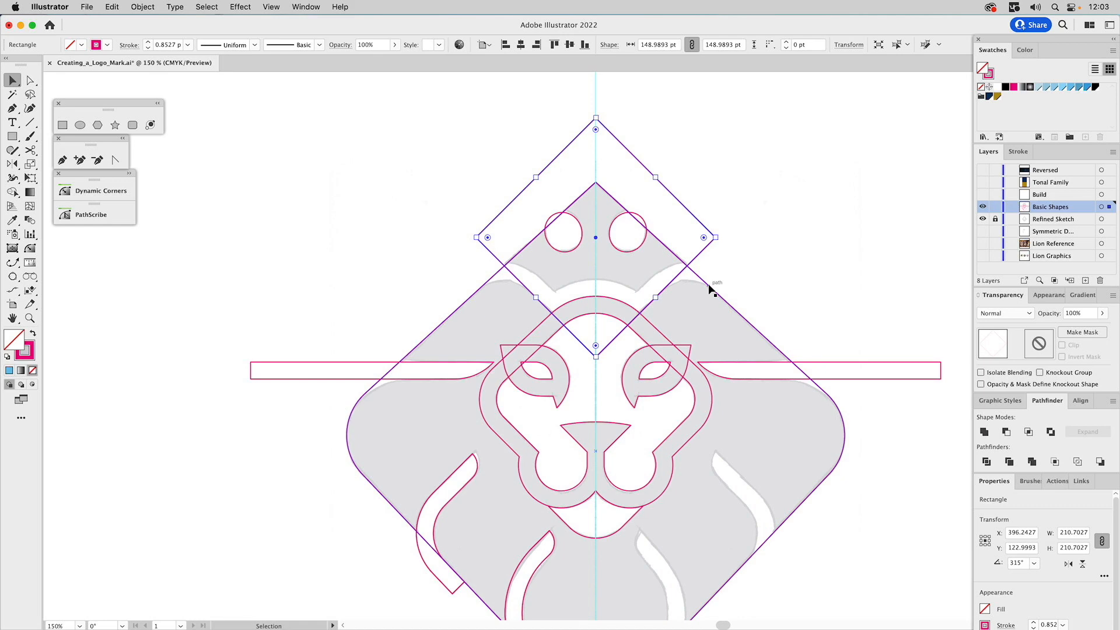
left_click(782, 330, "shift")
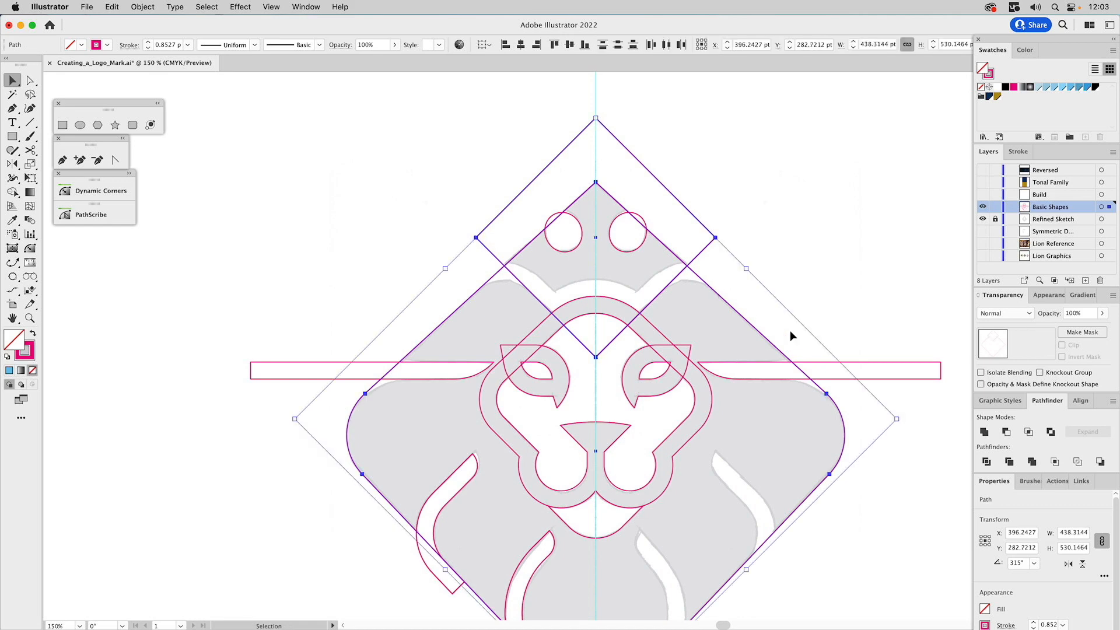
left_click(1005, 432)
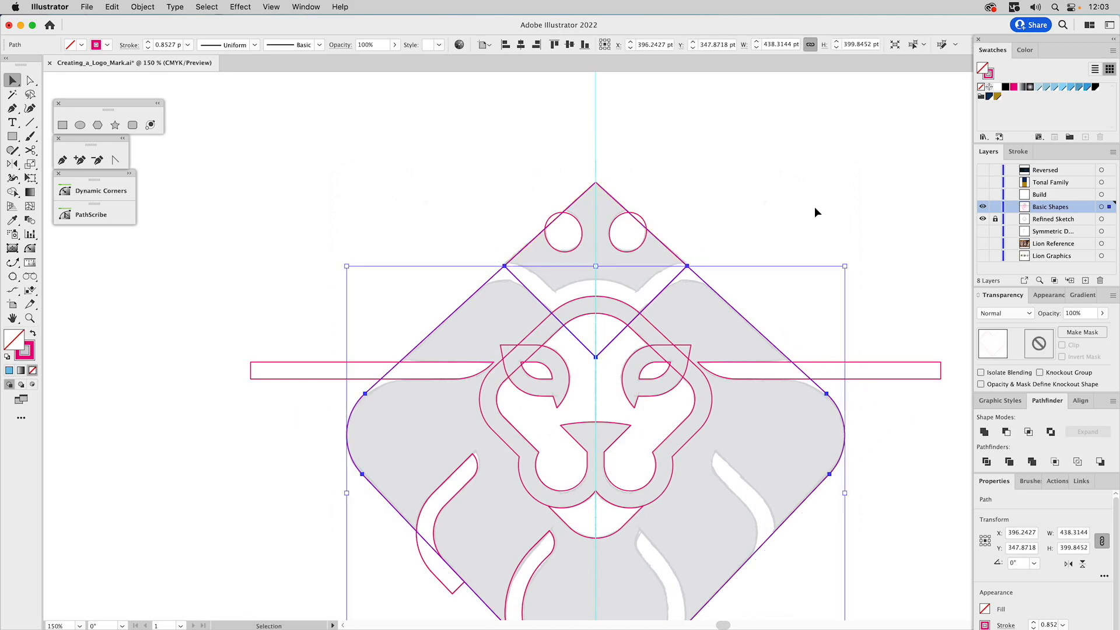
Round the two upper corners beside the V notch of the mane shape to match the sketched curves
left_click(750, 210)
key("a")
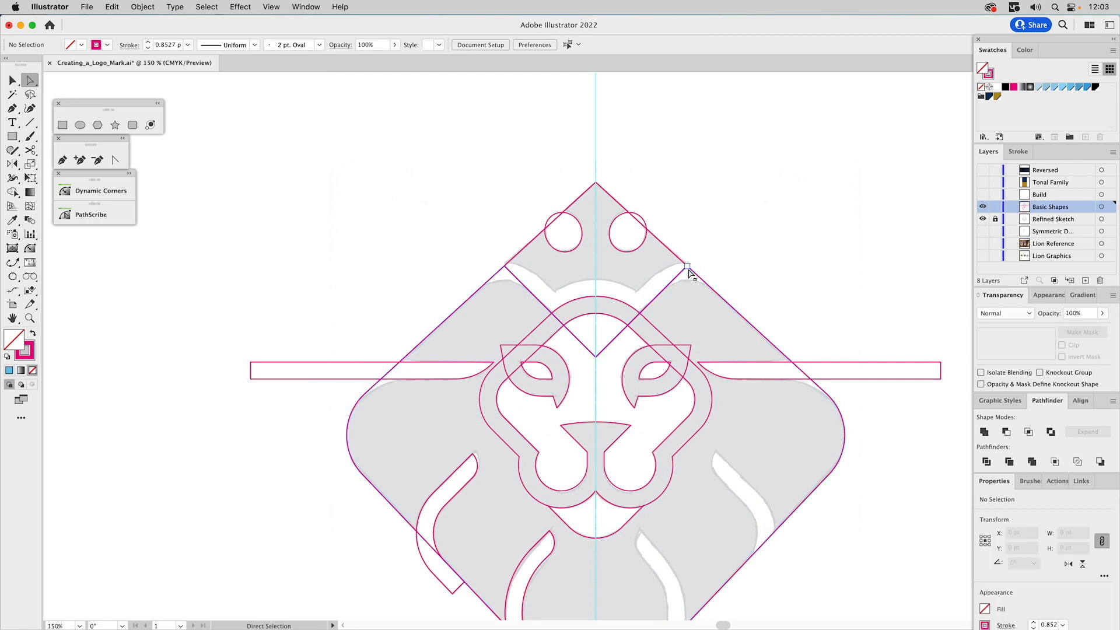
left_click(687, 265)
left_click(504, 266, "shift")
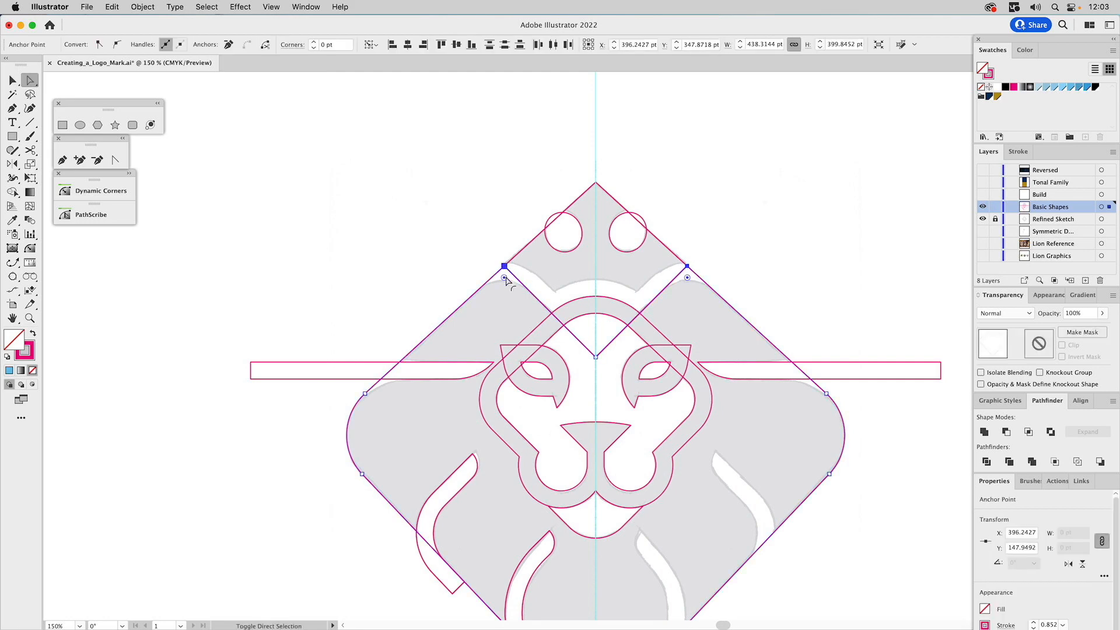
left_click_drag(506, 280, 500, 320)
left_click(862, 210)
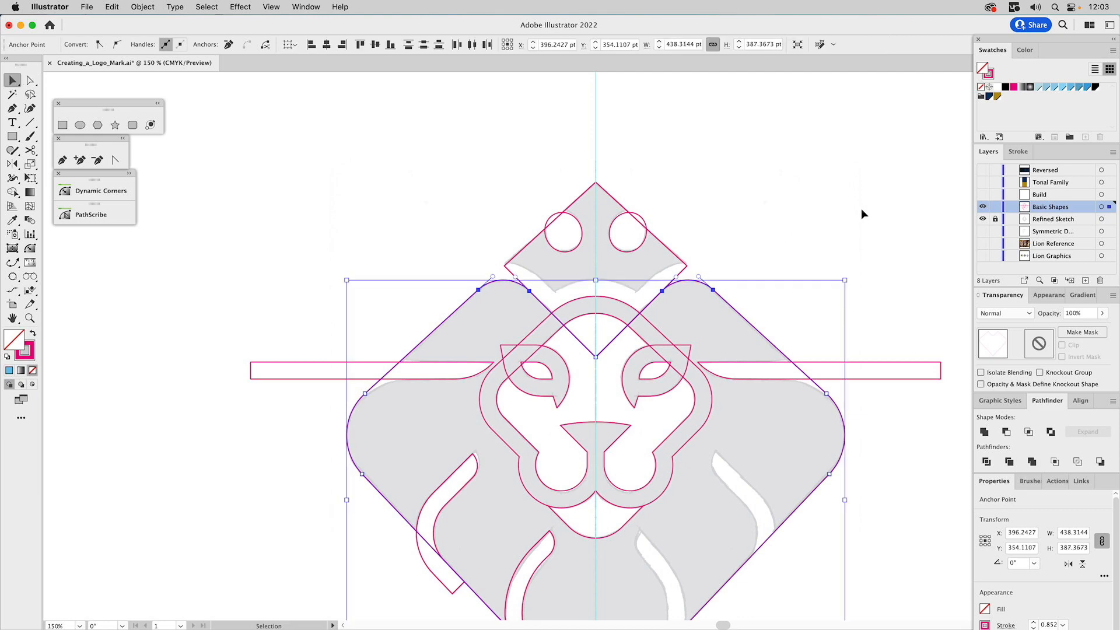
key("v")
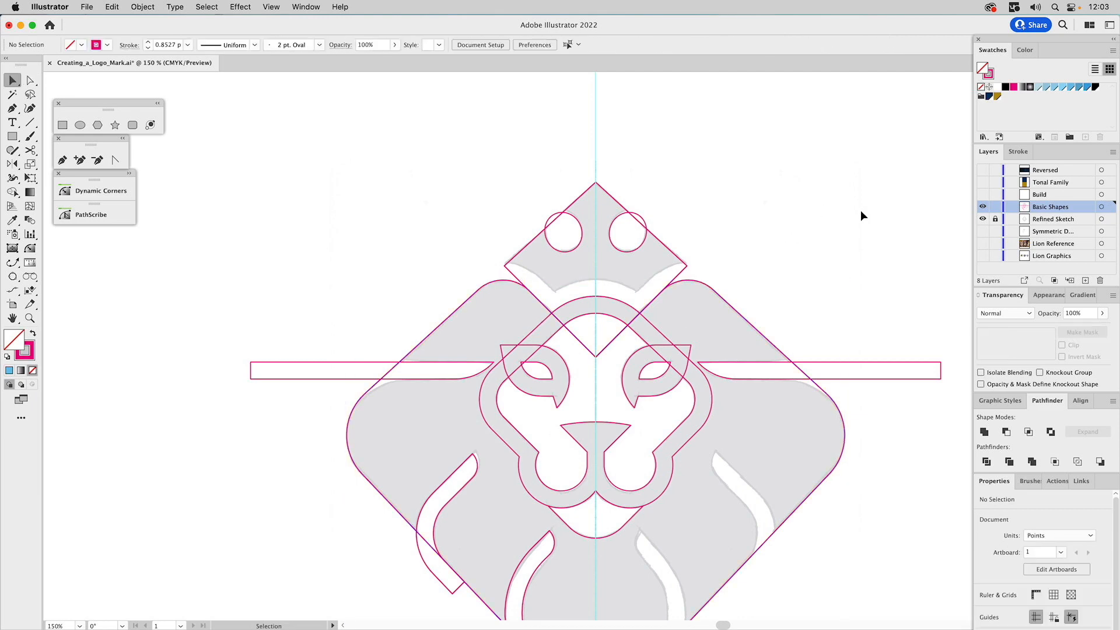
Unite the outer face outline with the notched mane shape
left_click(624, 302)
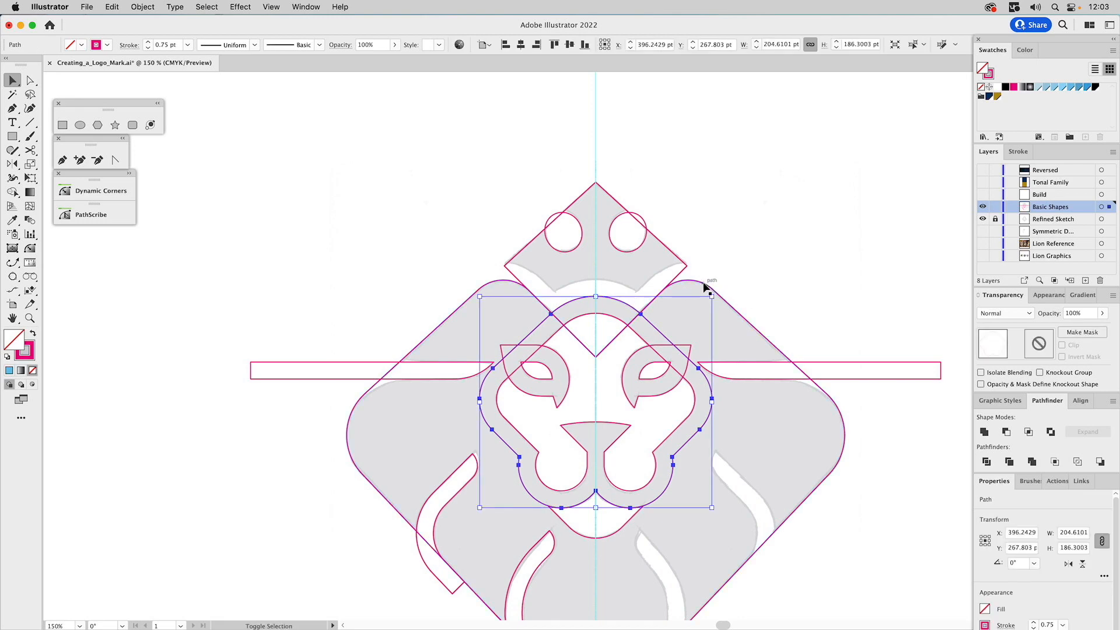
left_click(705, 284, "shift")
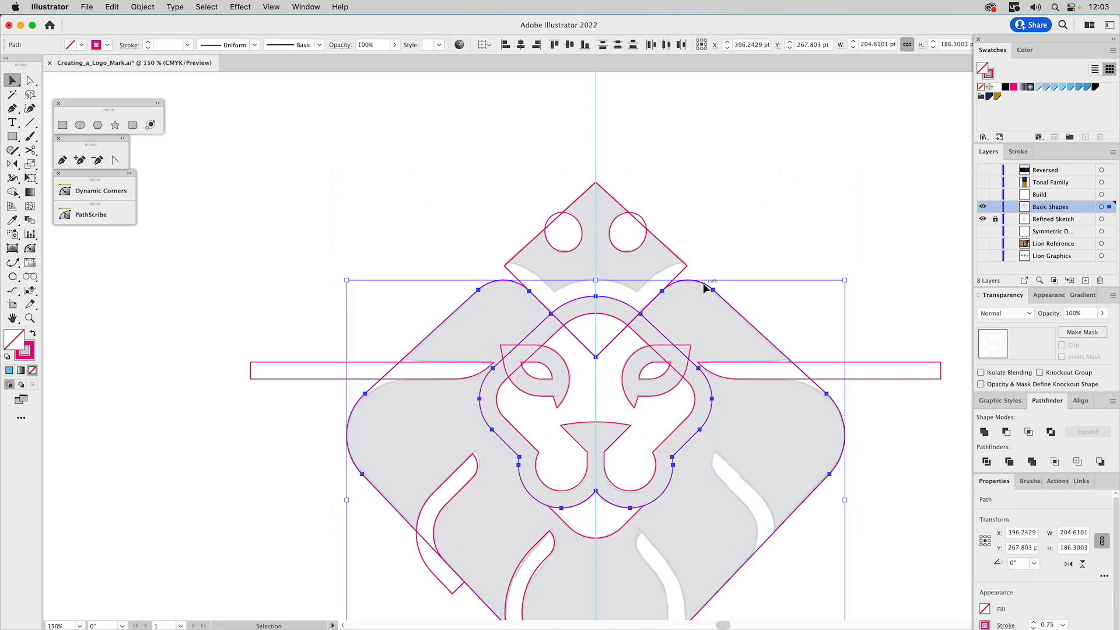
left_click(985, 432)
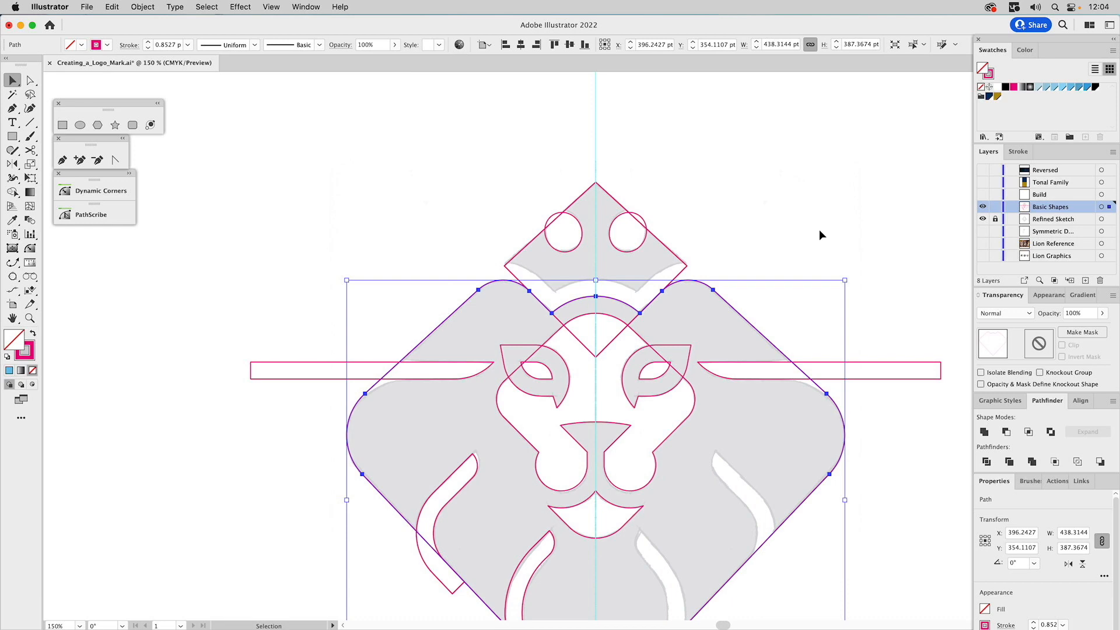
Offset the united mane shape's path outward by 15 pt
left_click(138, 6)
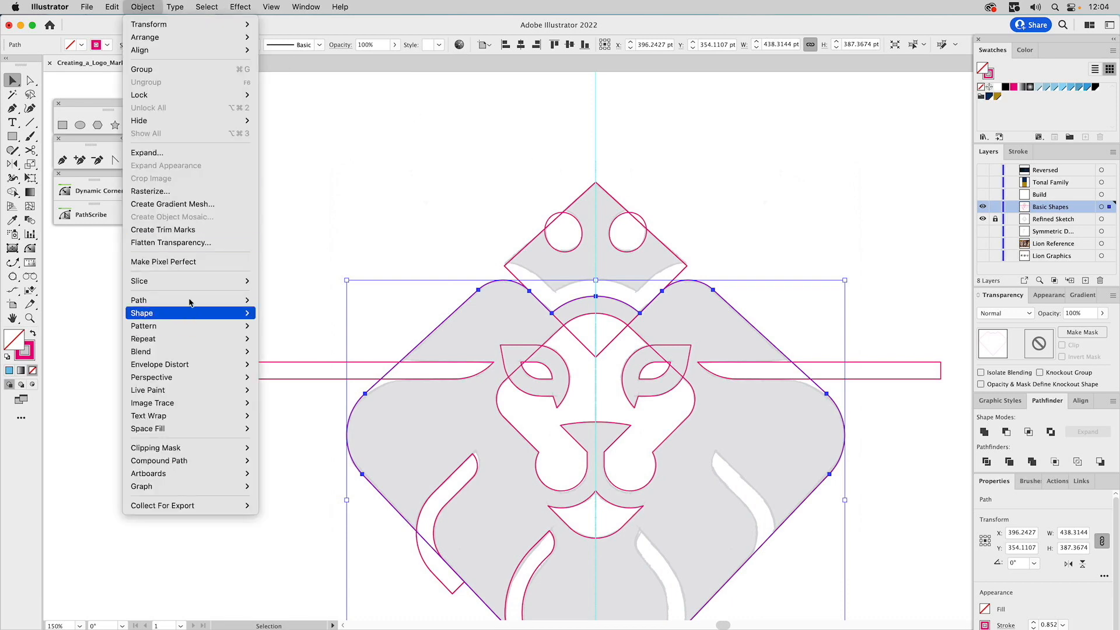
mouse_move(175, 300)
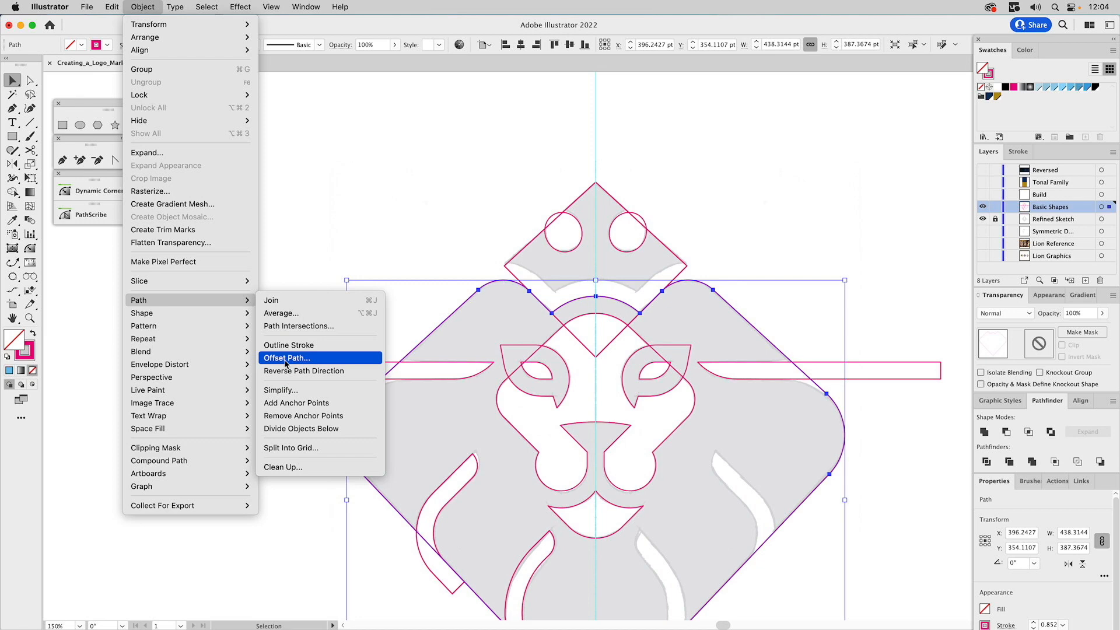
left_click(286, 358)
left_click(853, 387)
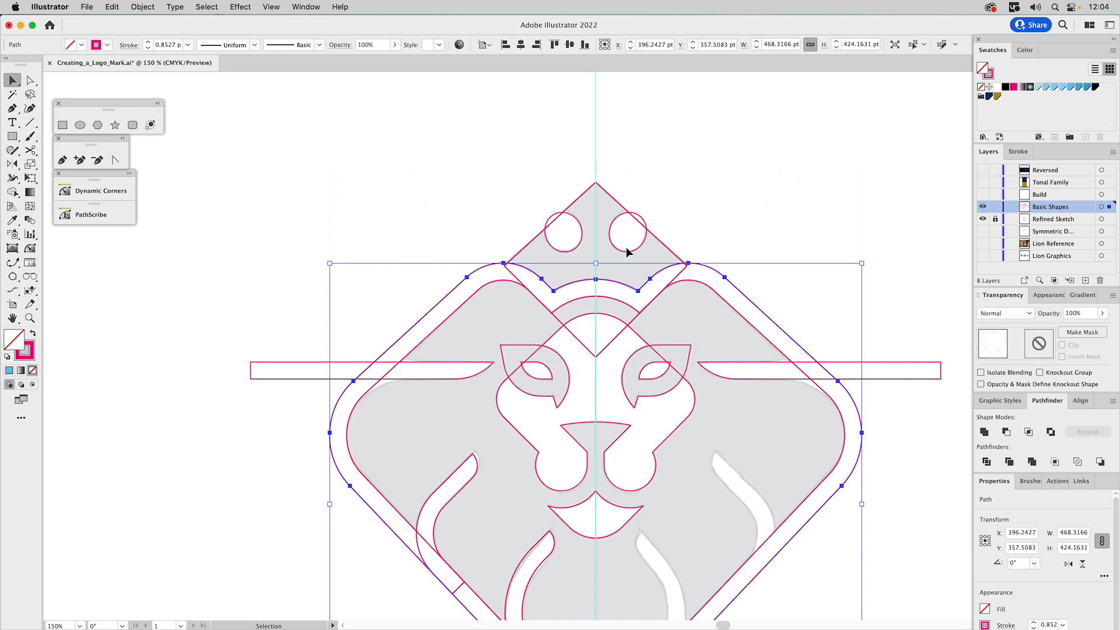
Fill the offset mane outline with a light blue swatch and subtract it from the top crown piece
left_click(1058, 91)
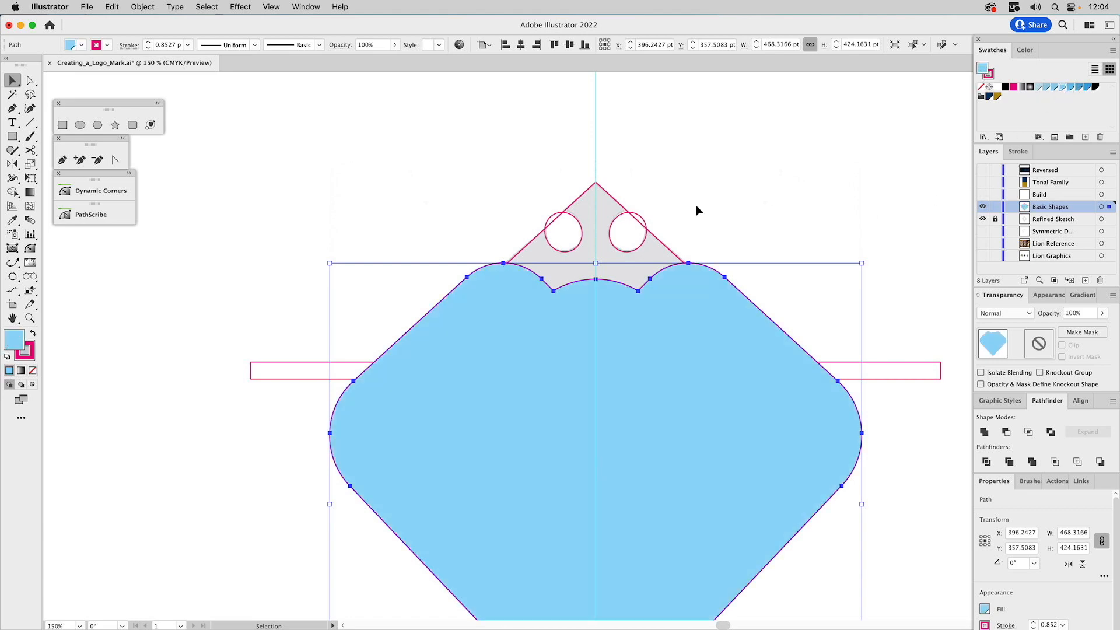
left_click(610, 197, "shift")
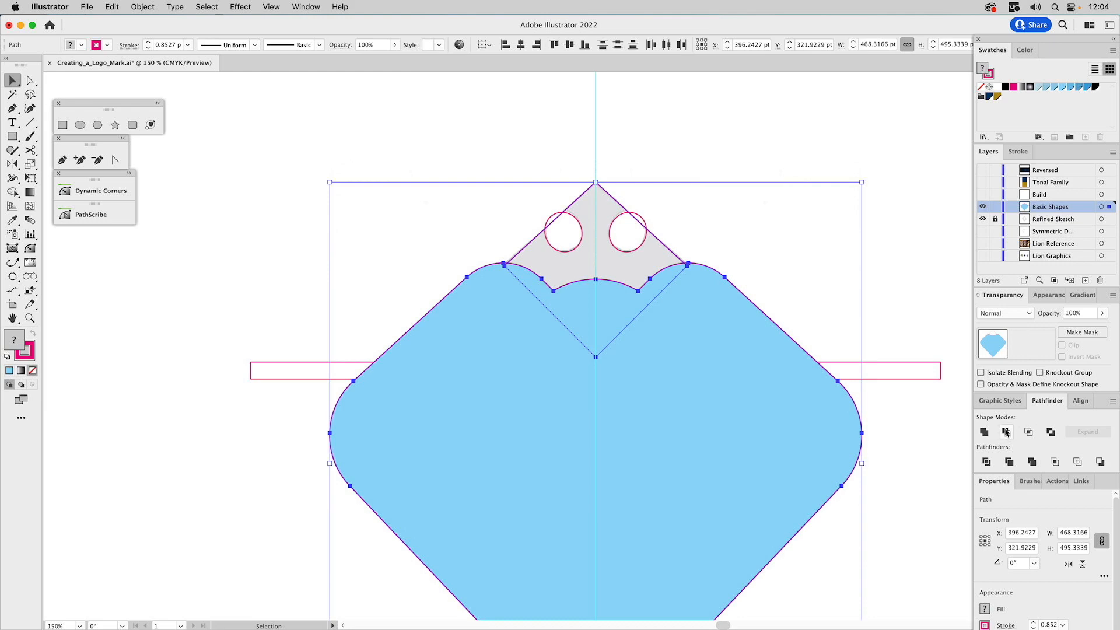
left_click(1006, 432)
left_click(803, 235)
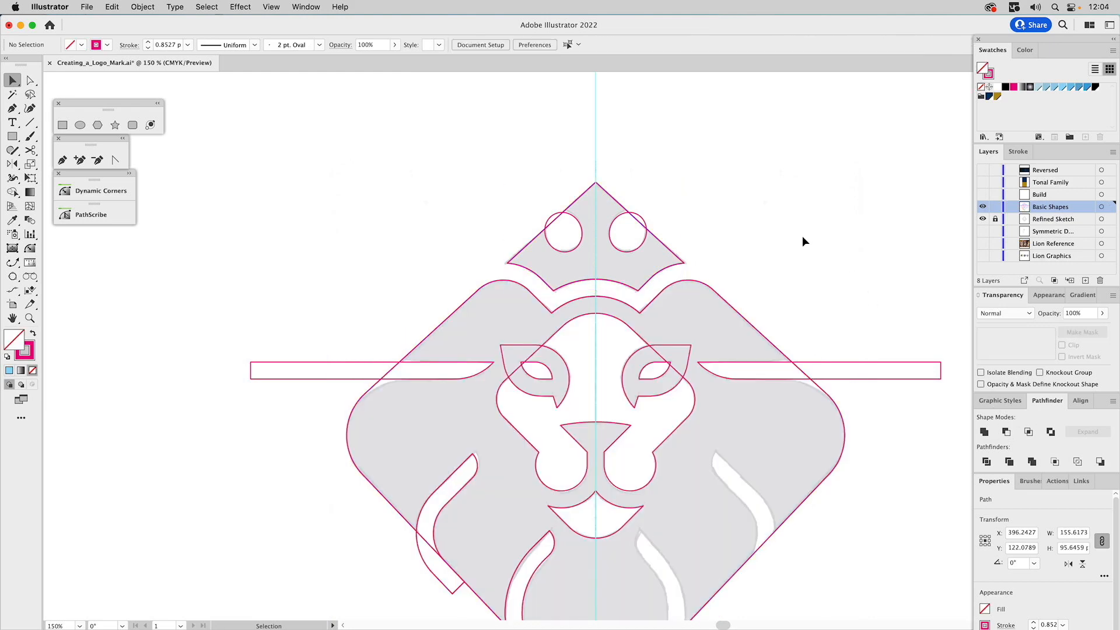
Combine the two circles on the crown piece into one compound path and fill it with the light blue swatch
left_click(616, 250)
left_click(565, 250, "shift")
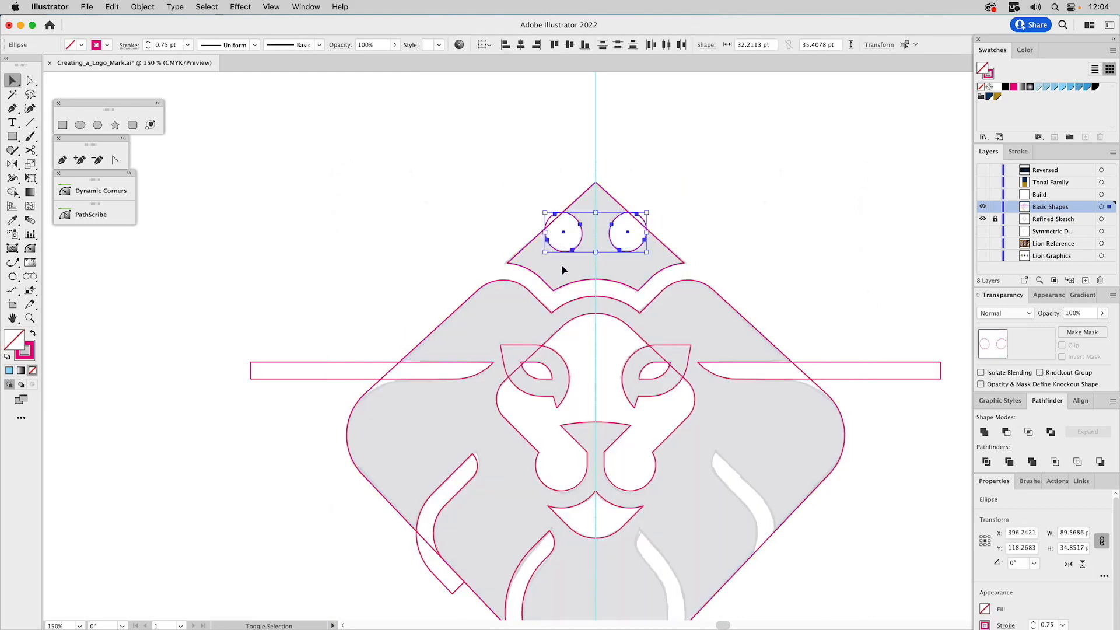
left_click(985, 432)
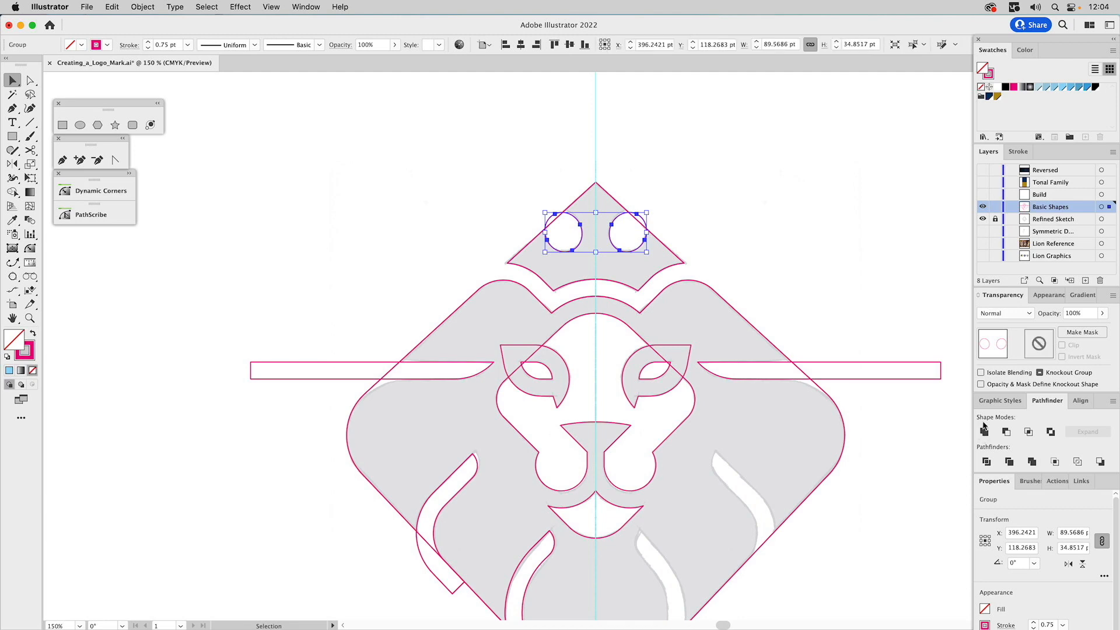
key("super+8")
left_click(1045, 296)
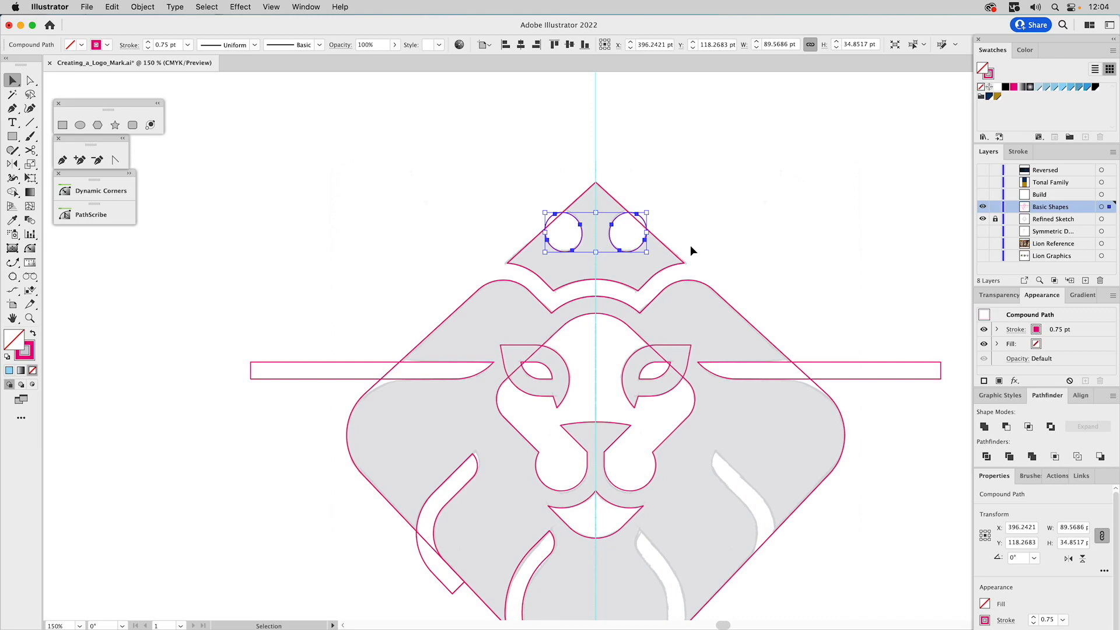
left_click(1070, 87)
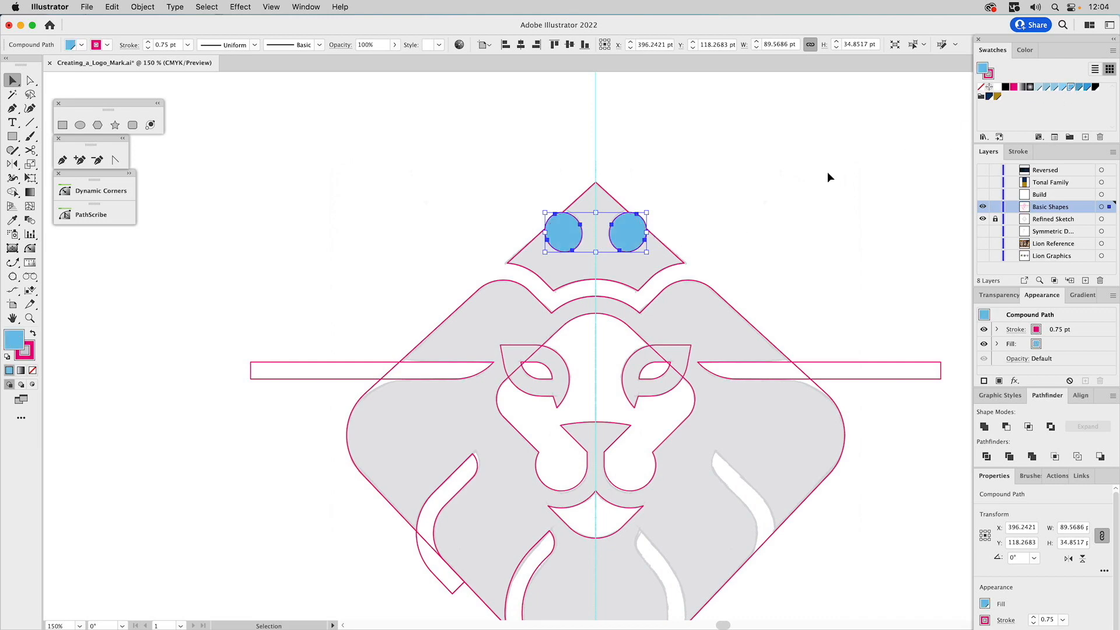
Subtract the blue circle pair from the crown piece to cut its two round notches
left_click(665, 242, "shift")
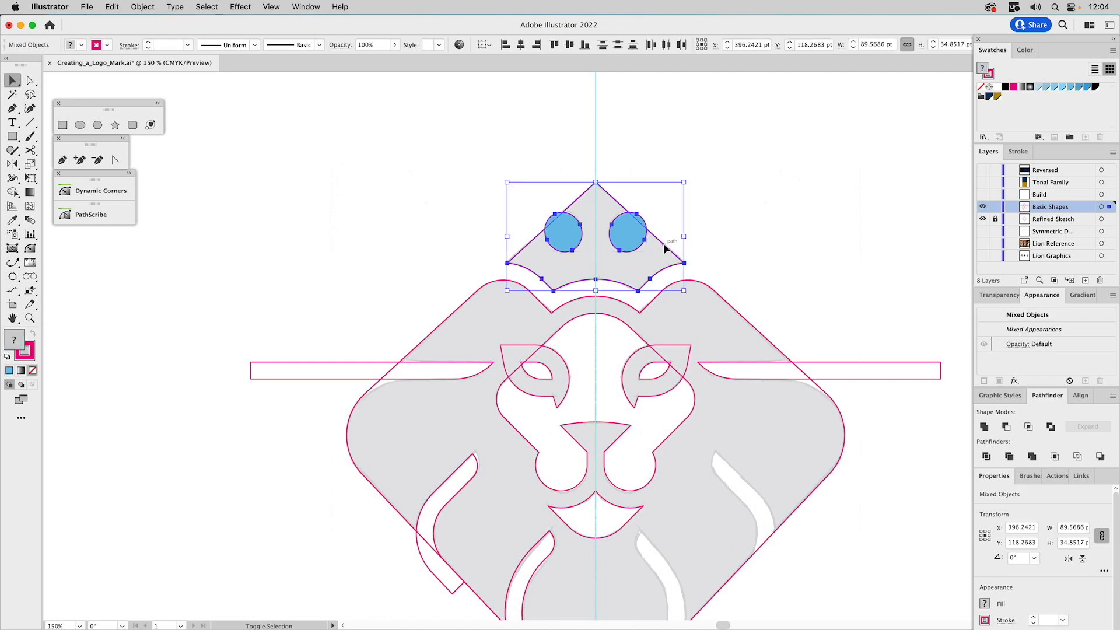
left_click(1005, 428)
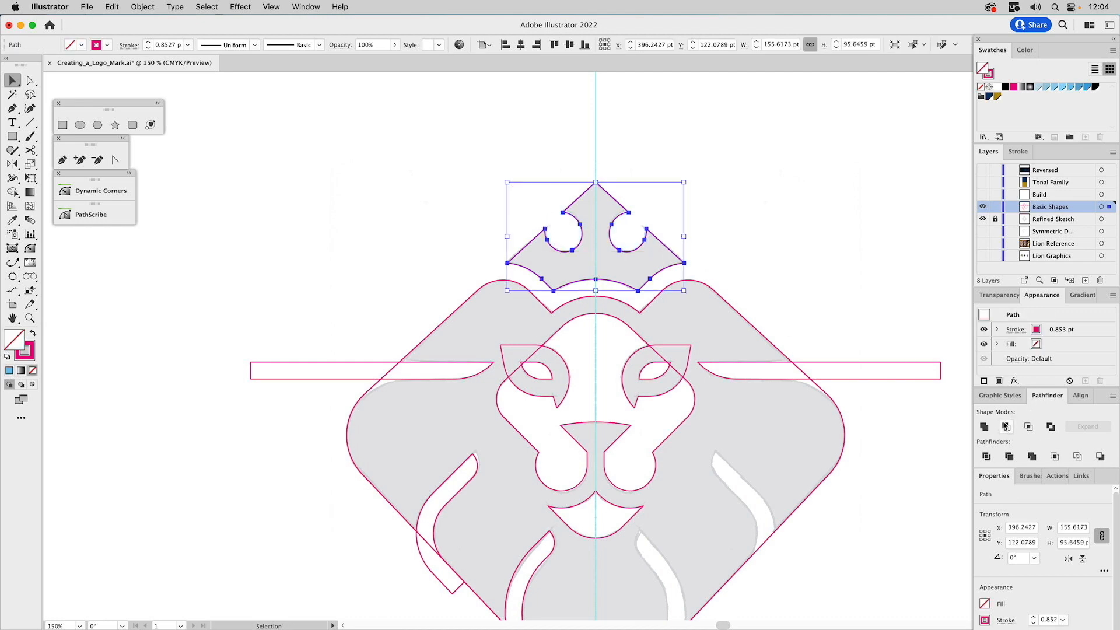
left_click(760, 216)
Fill both outer eye shapes with the light blue swatch, combine them into one compound path and bring it to the front
left_click_drag(791, 279, 788, 150)
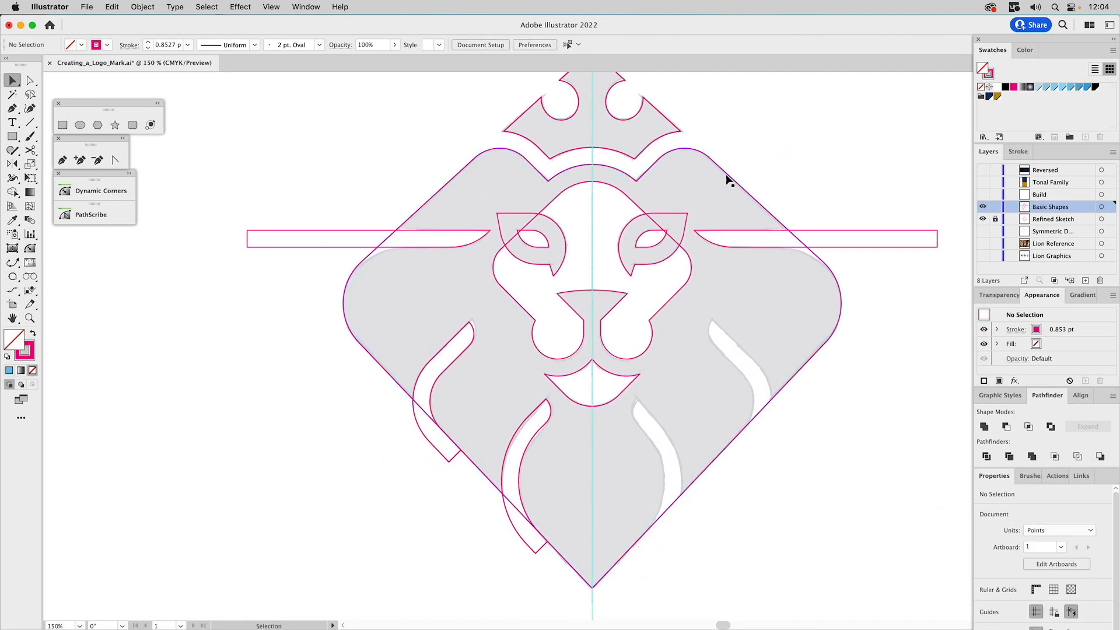
left_click(520, 219)
left_click(661, 213, "shift")
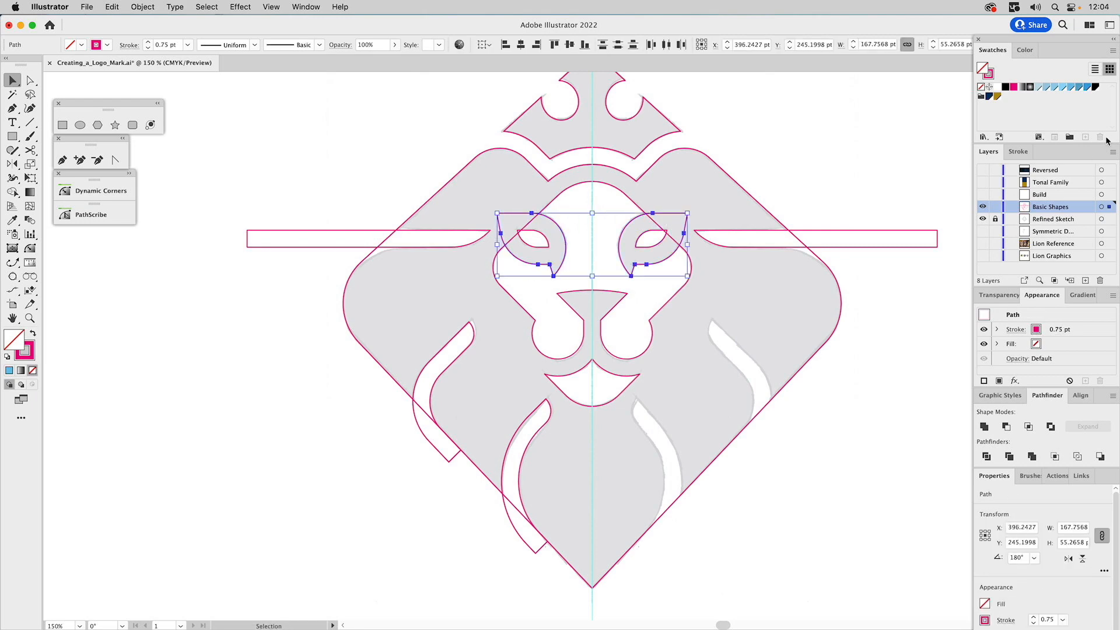
left_click(1071, 90)
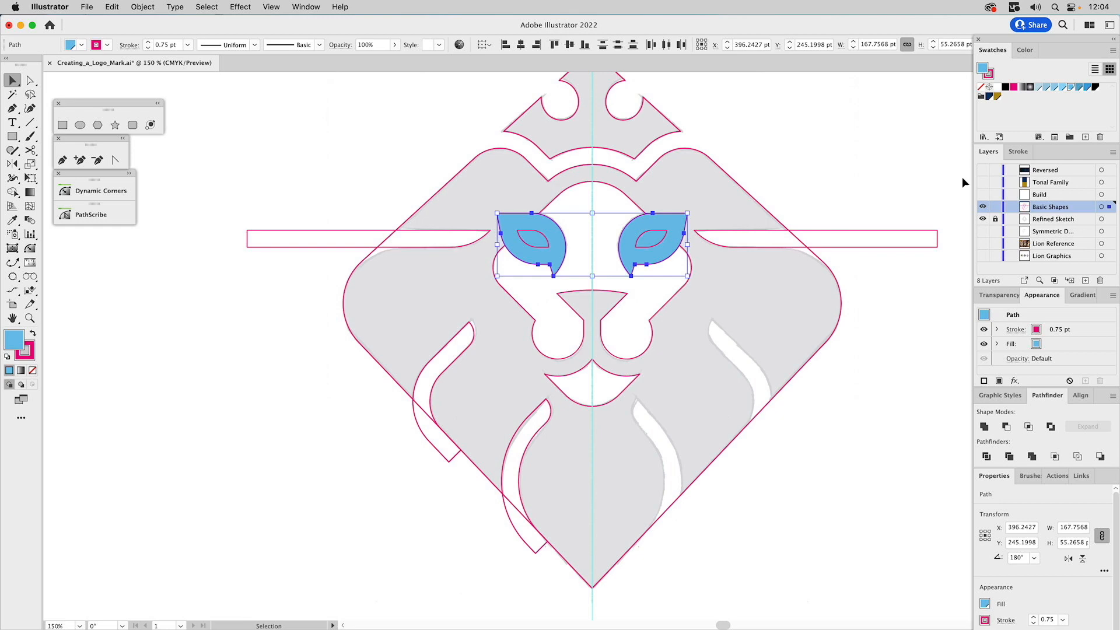
left_click(983, 427)
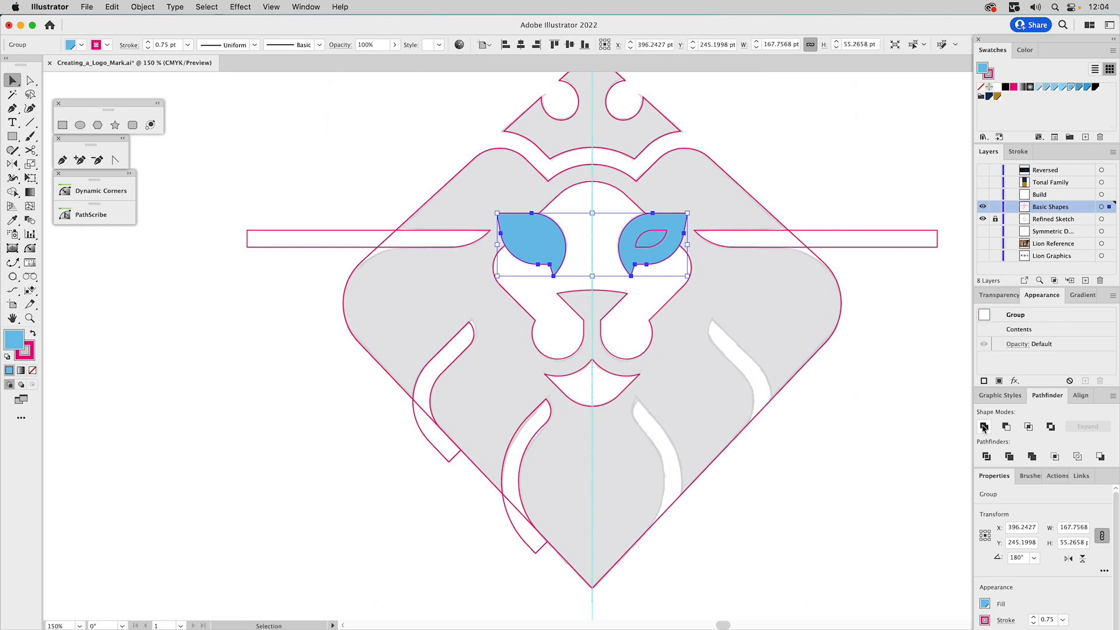
double_click(1019, 326)
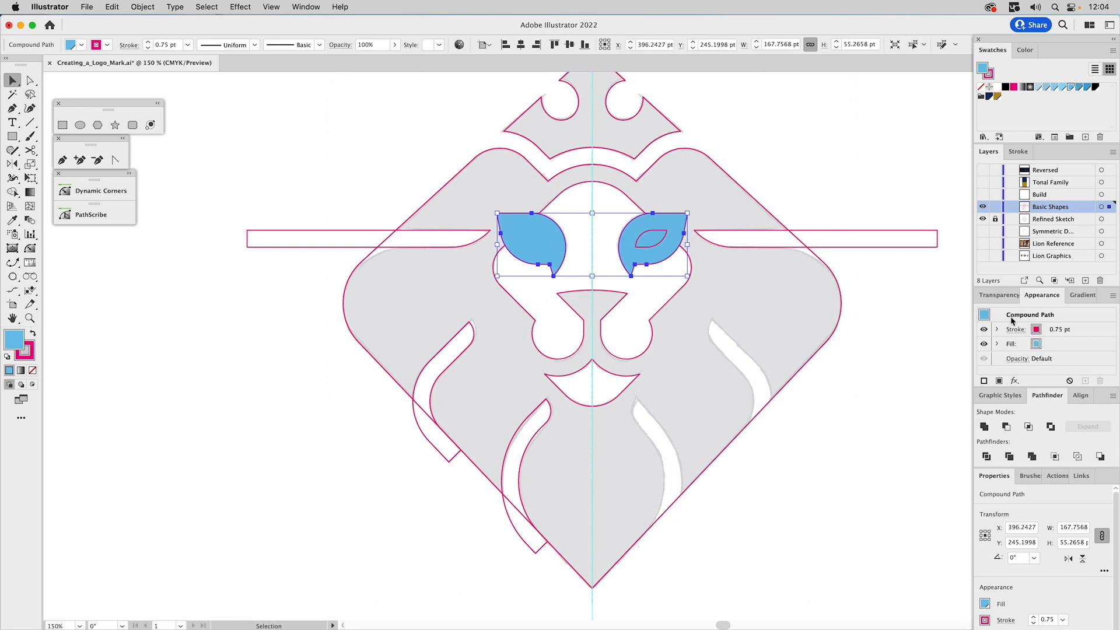
key("super+shift+bracketright")
Subtract the blue eye shapes from the inner face shape
left_click(638, 201, "shift")
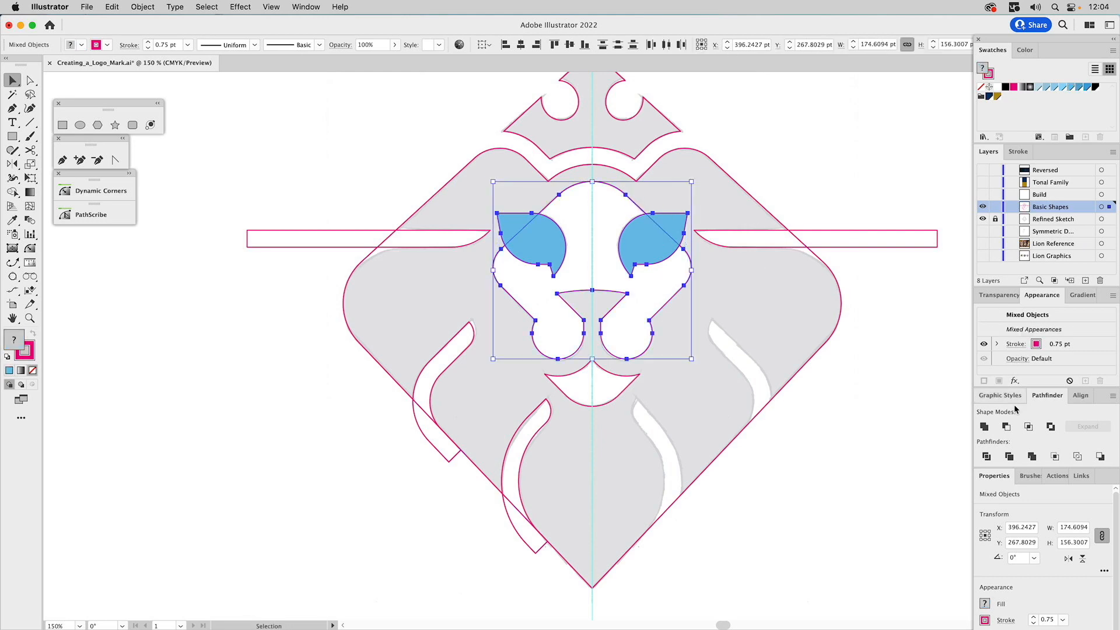
left_click(1007, 427)
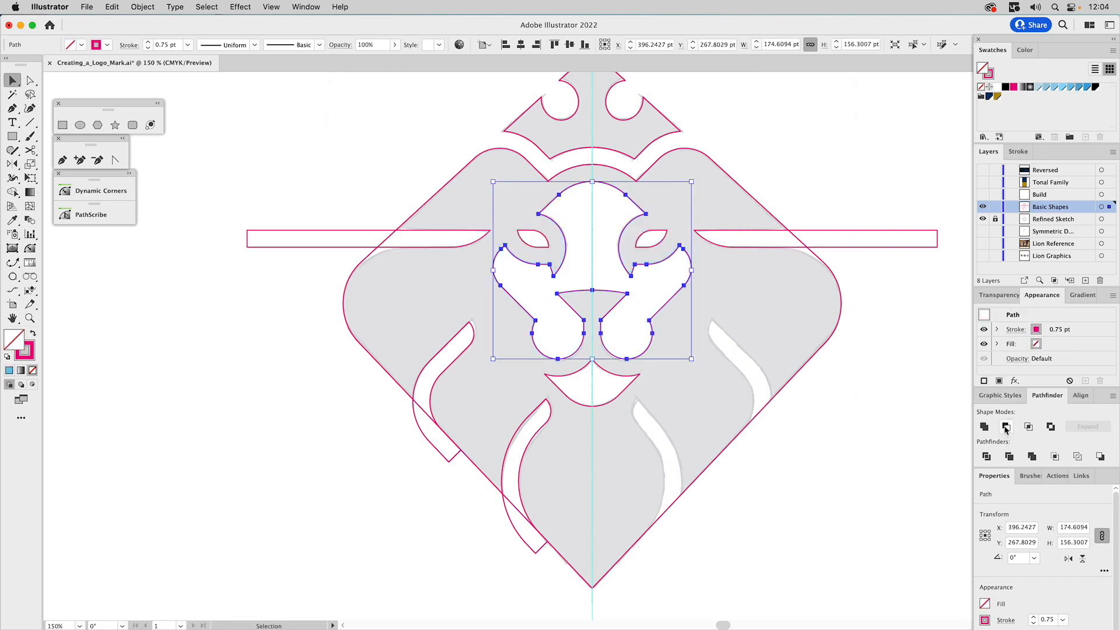
left_click(847, 156)
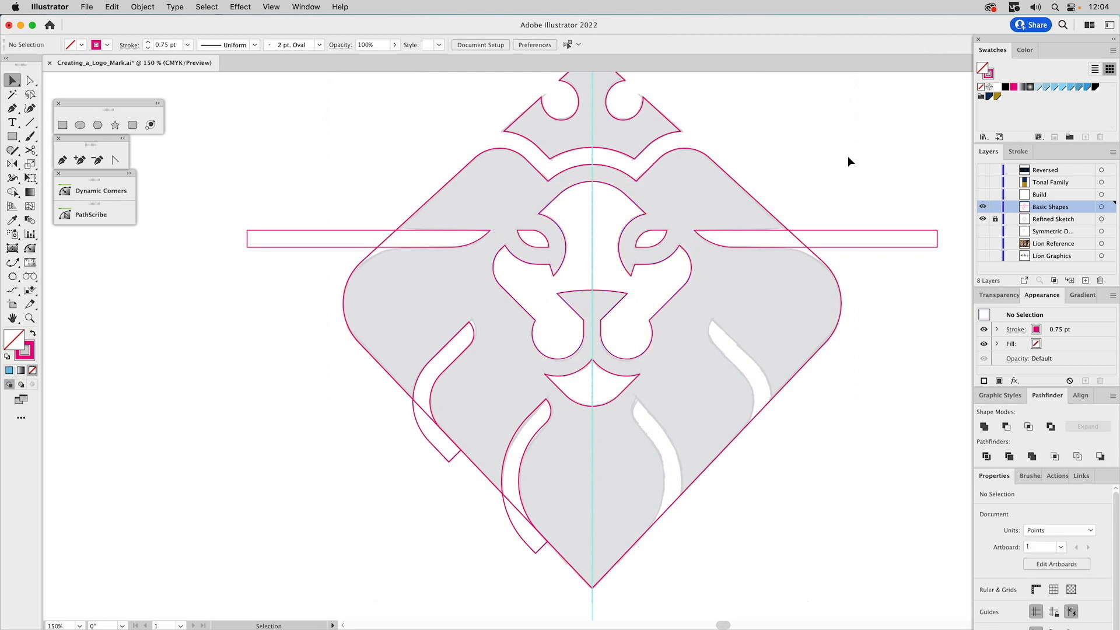
Fill the two curved mane strips and the horizontal bar on the lion's left half with the same light blue
left_click(474, 342)
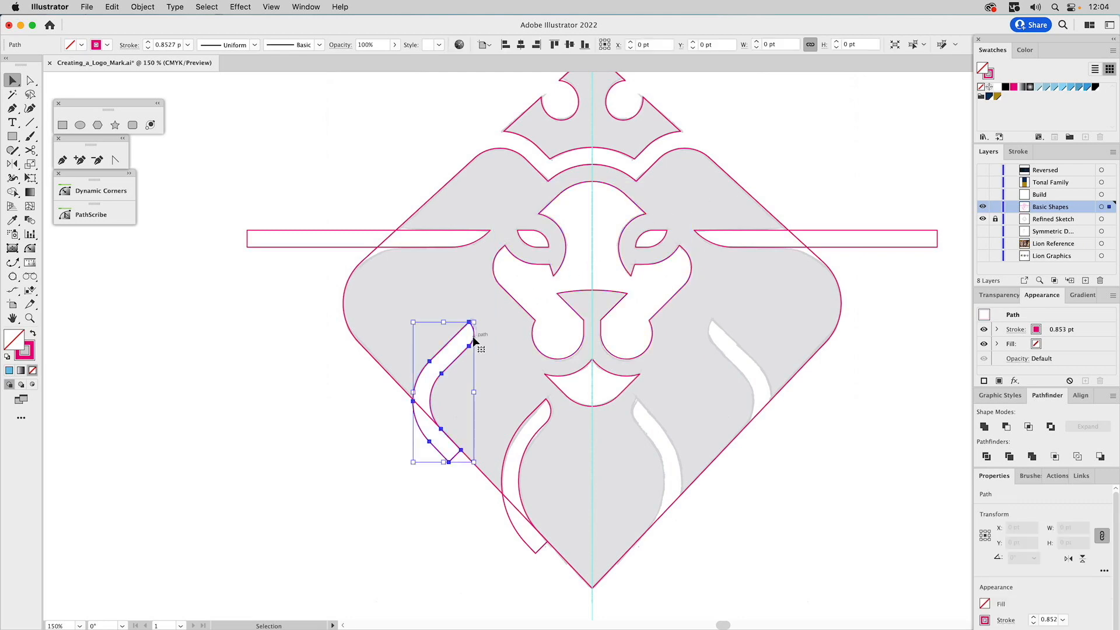
left_click(542, 408, "shift")
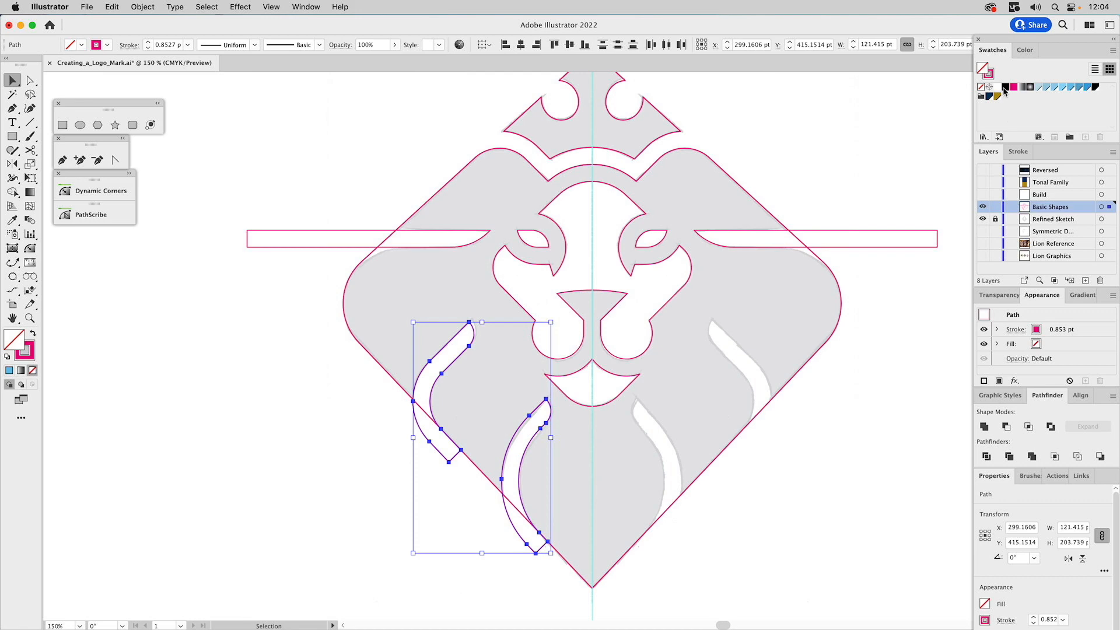
left_click(1070, 87)
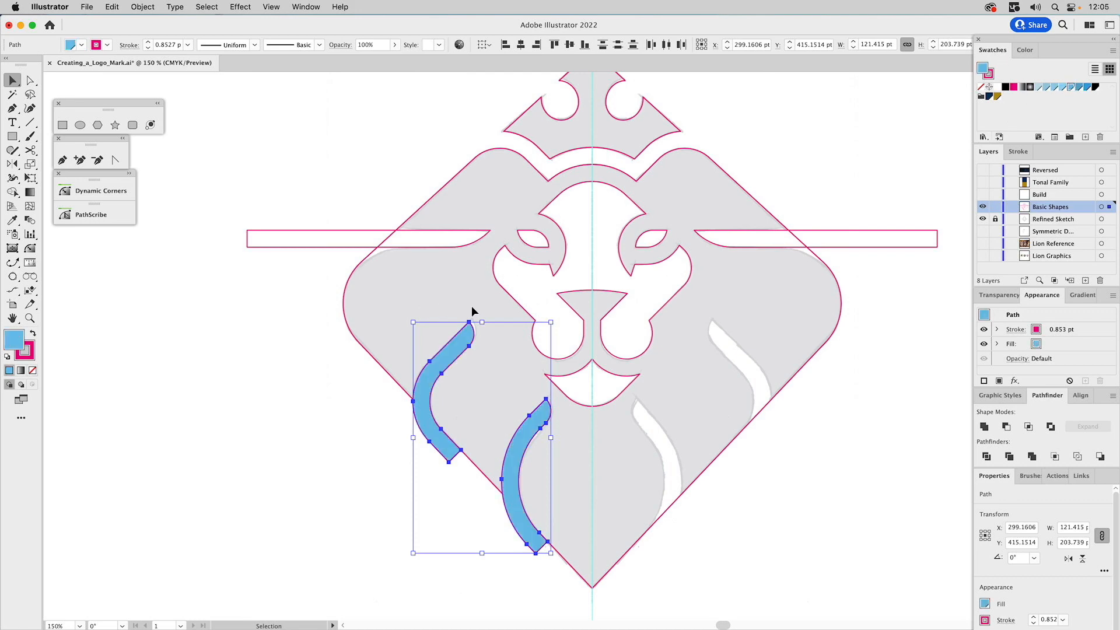
left_click(353, 235)
key("i")
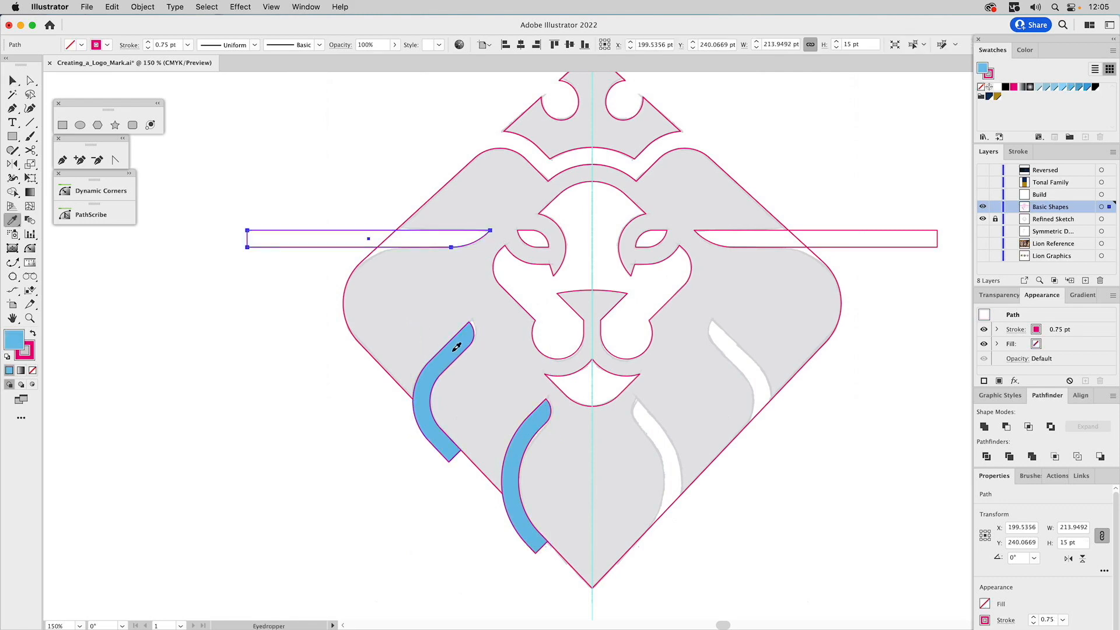
left_click(457, 348)
Delete the unfilled horizontal bar on the right half of the mane
left_click(913, 238, "super")
key("Delete")
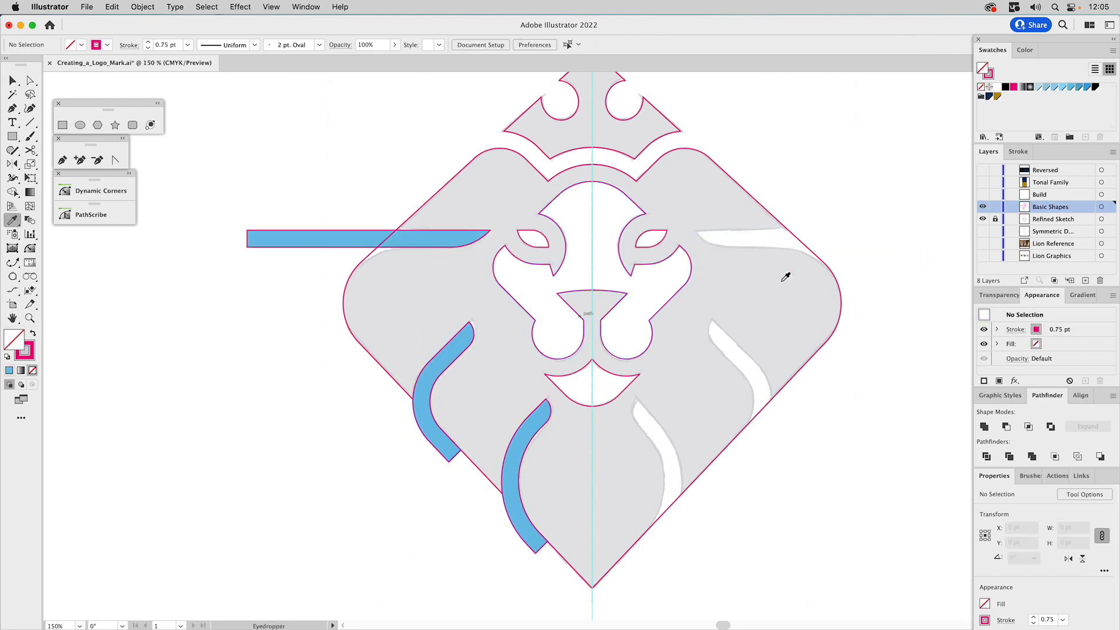
key("v")
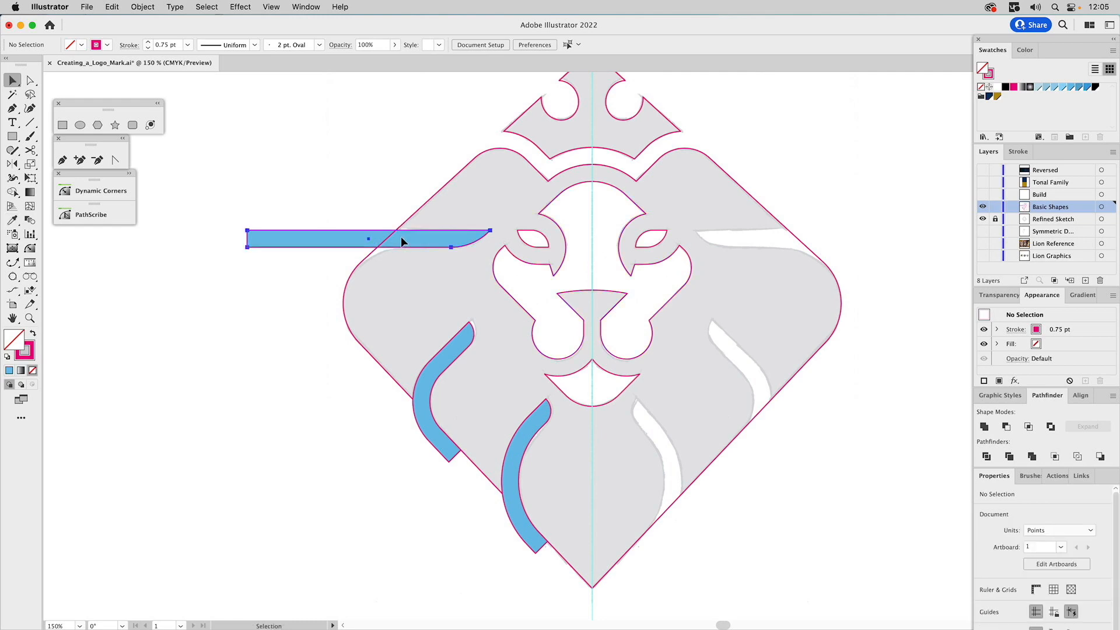
Combine the blue horizontal bar and the two blue curved strips into one compound path
left_click(401, 236)
left_click(453, 358, "shift")
left_click(538, 430, "shift")
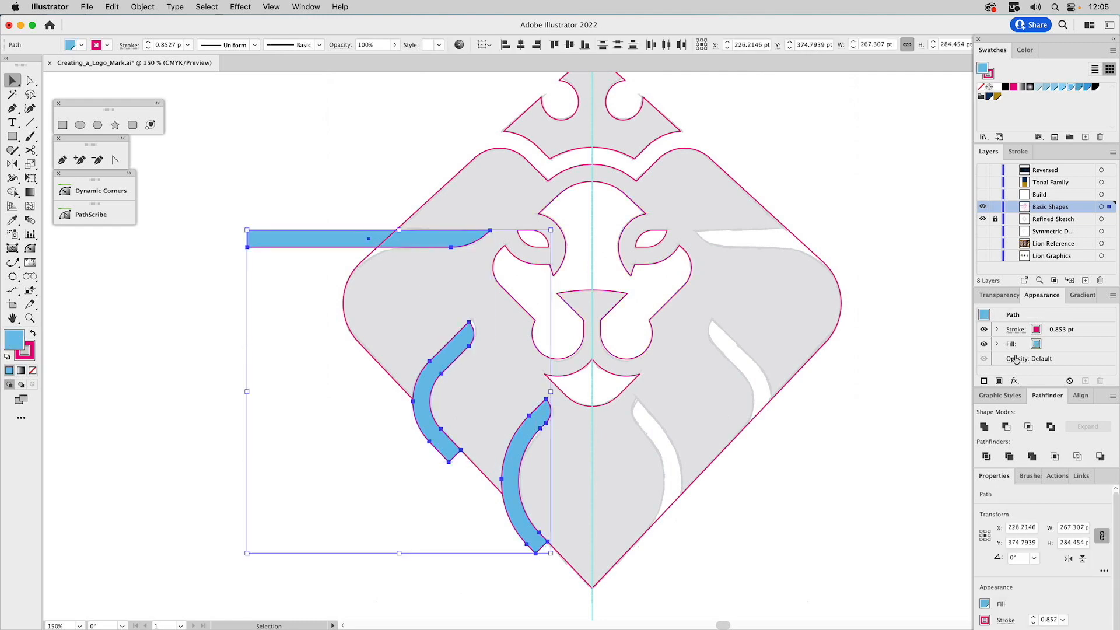
left_click(985, 426)
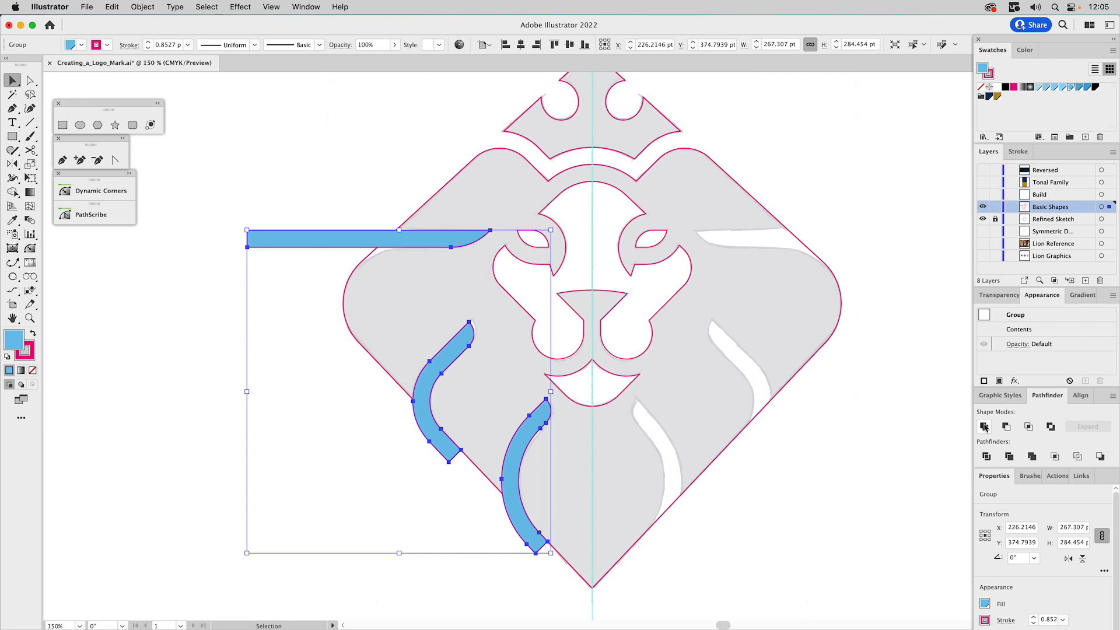
key("super+8")
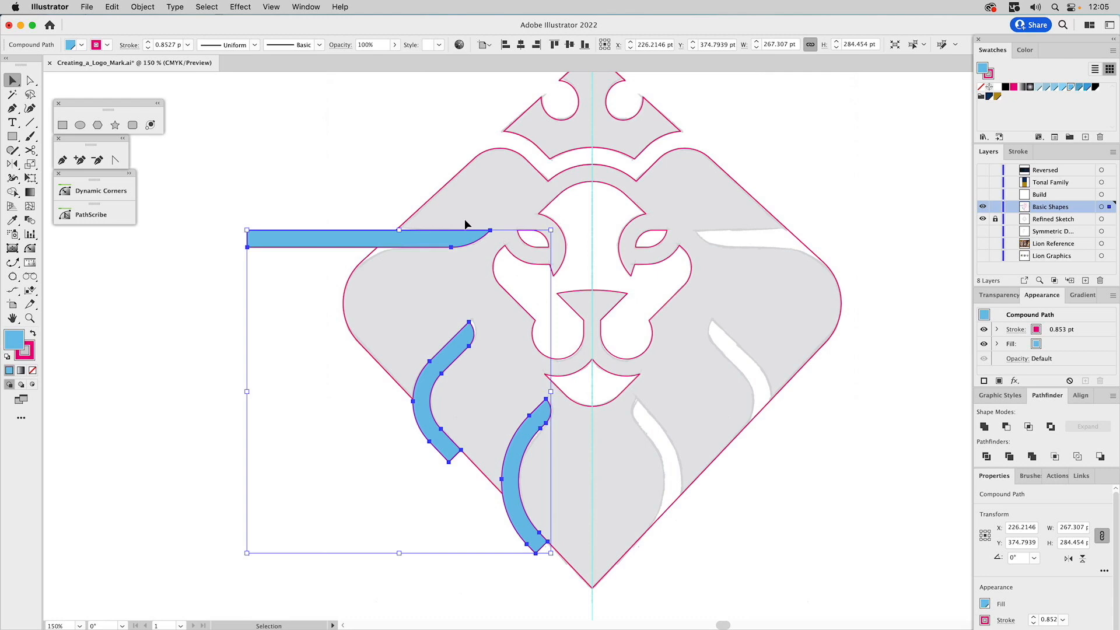
Reflect a copy of the blue strips across the vertical center guide onto the right half of the mane
left_click(15, 165)
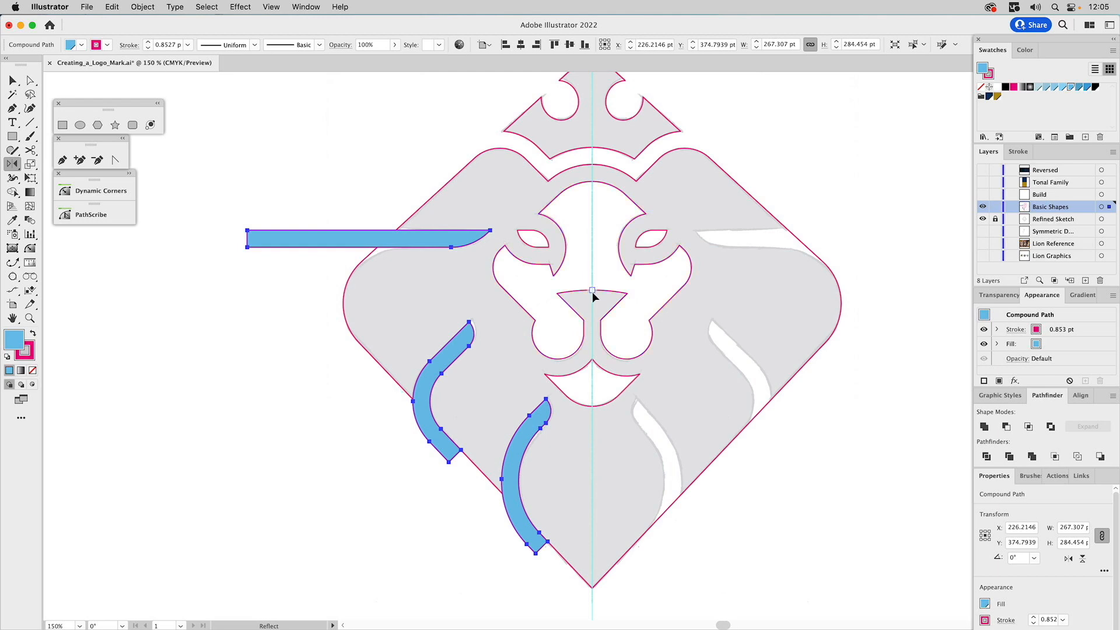
left_click(593, 335, "alt+shift")
key("v")
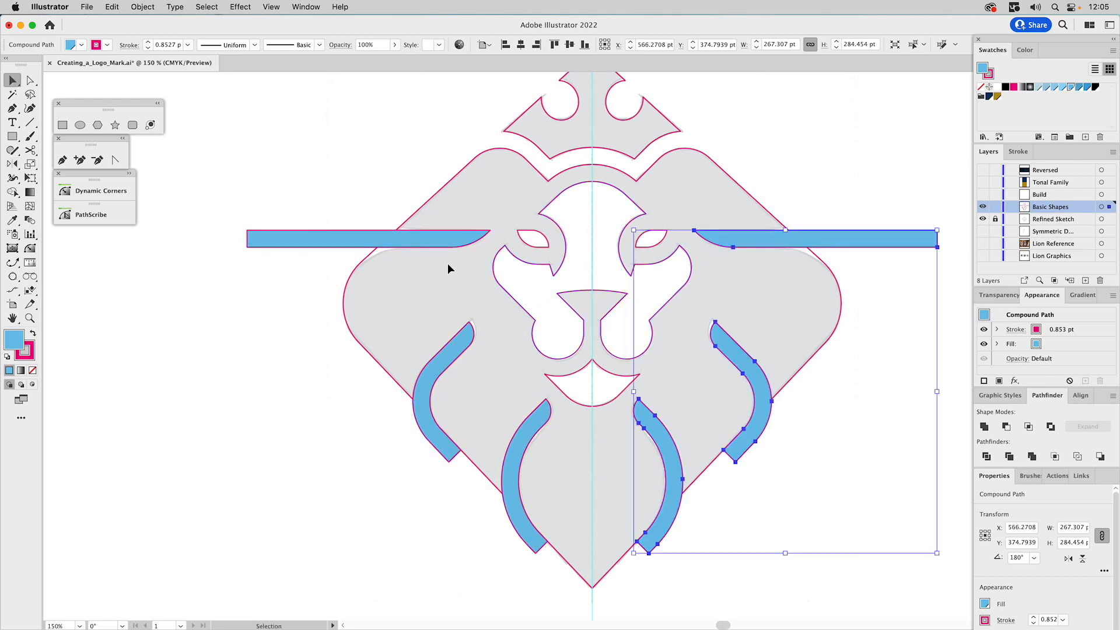
Combine the left and right sets of blue strips into a single compound path
left_click(447, 243, "shift")
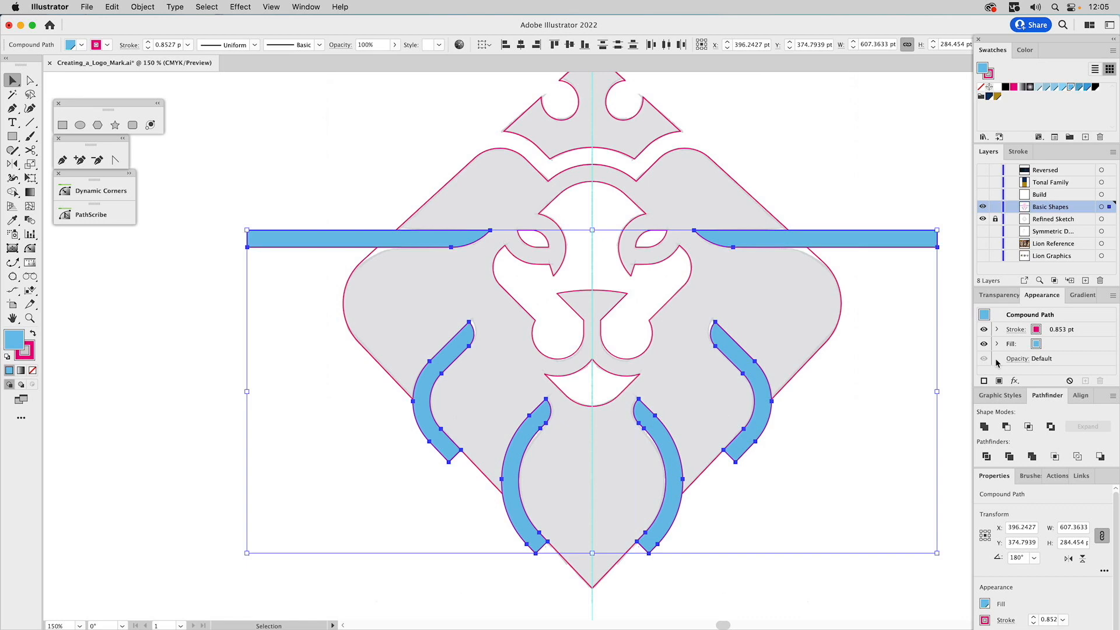
left_click(985, 428)
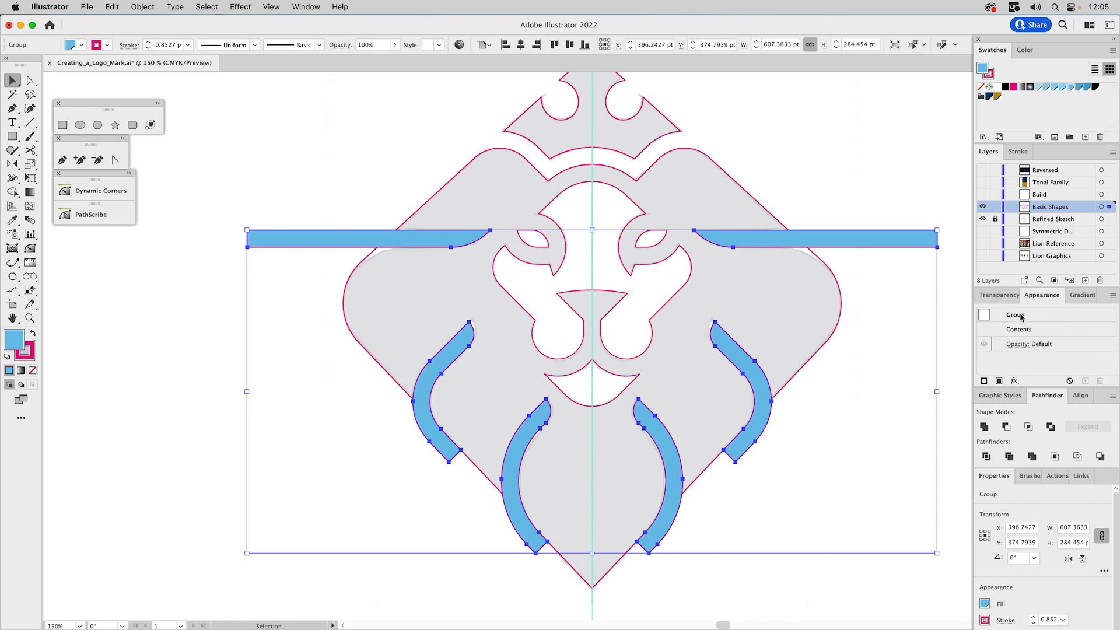
key("super+8")
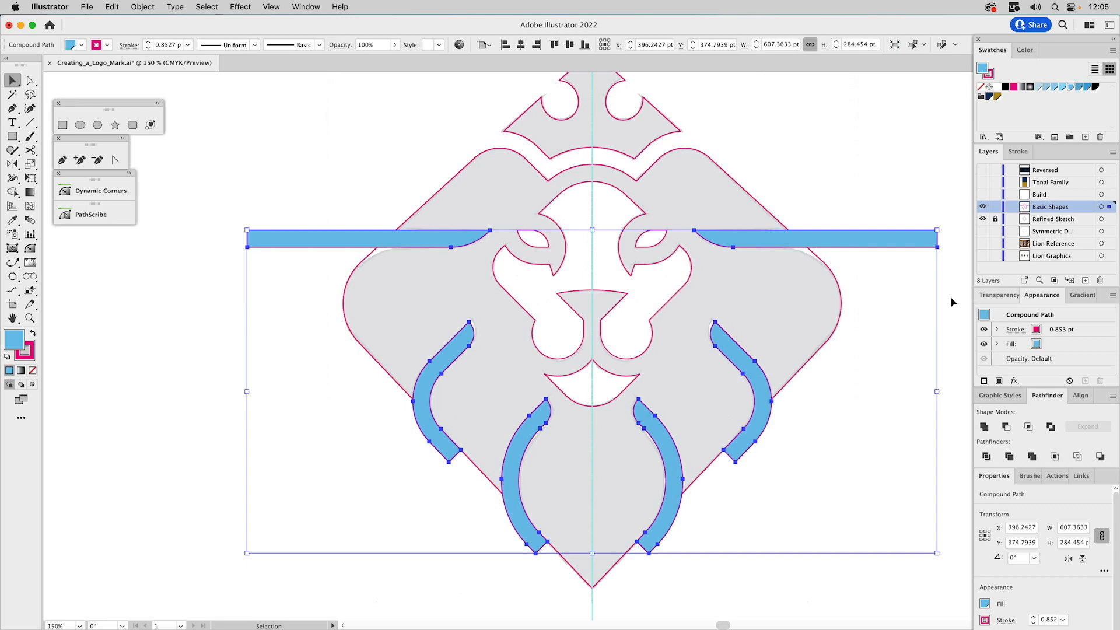
Subtract the blue strips from the mane shape to cut the mane gaps on both sides
key("shift")
left_click(736, 186, "shift")
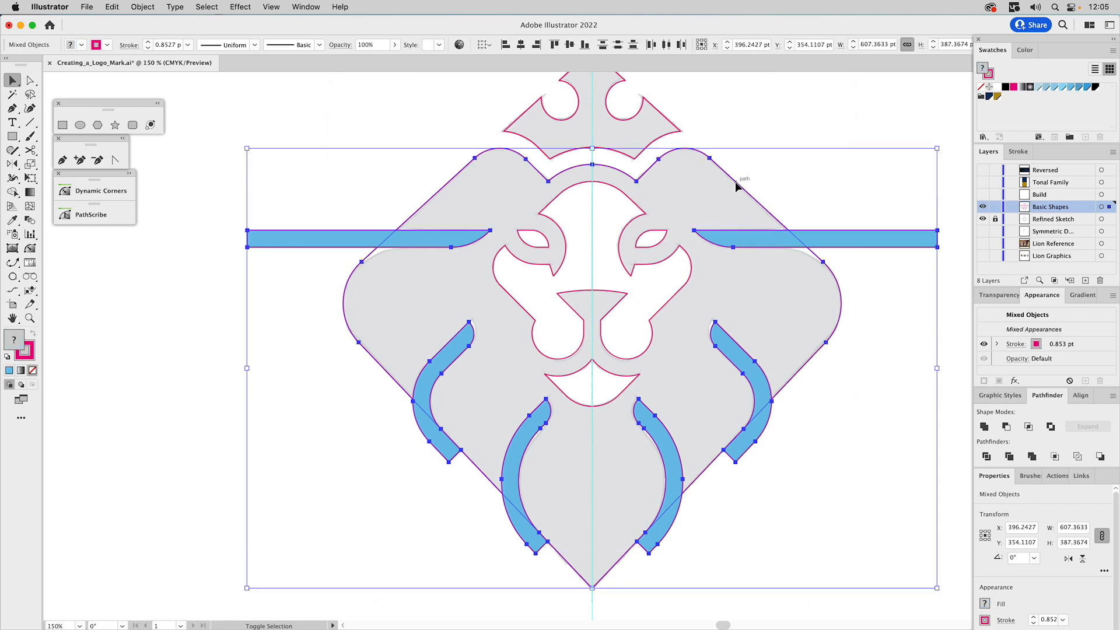
left_click(1006, 426)
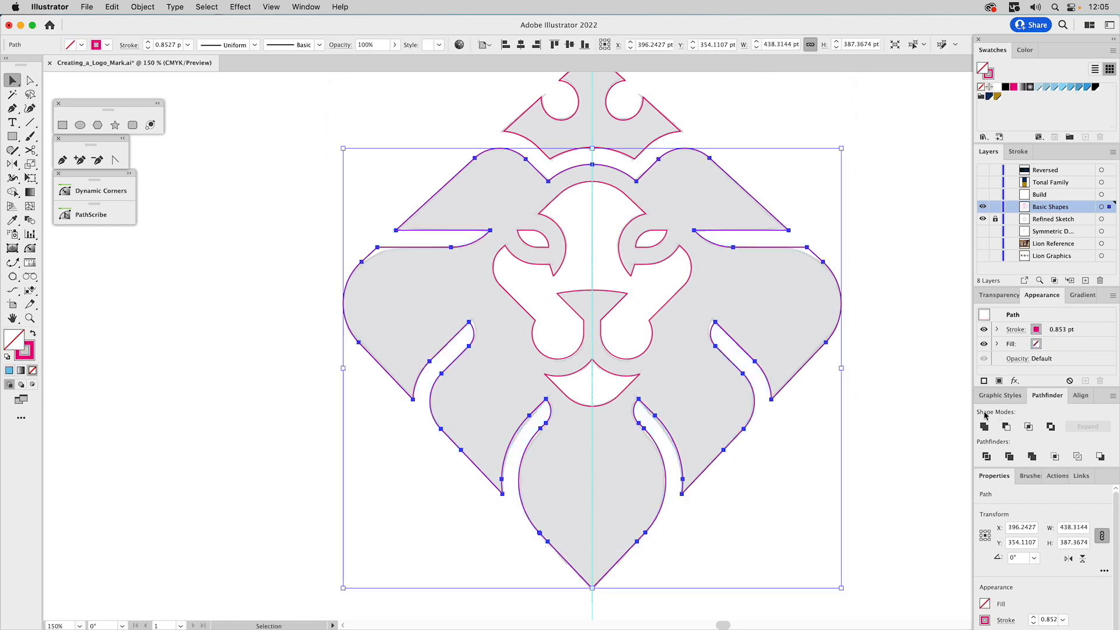
left_click(886, 226)
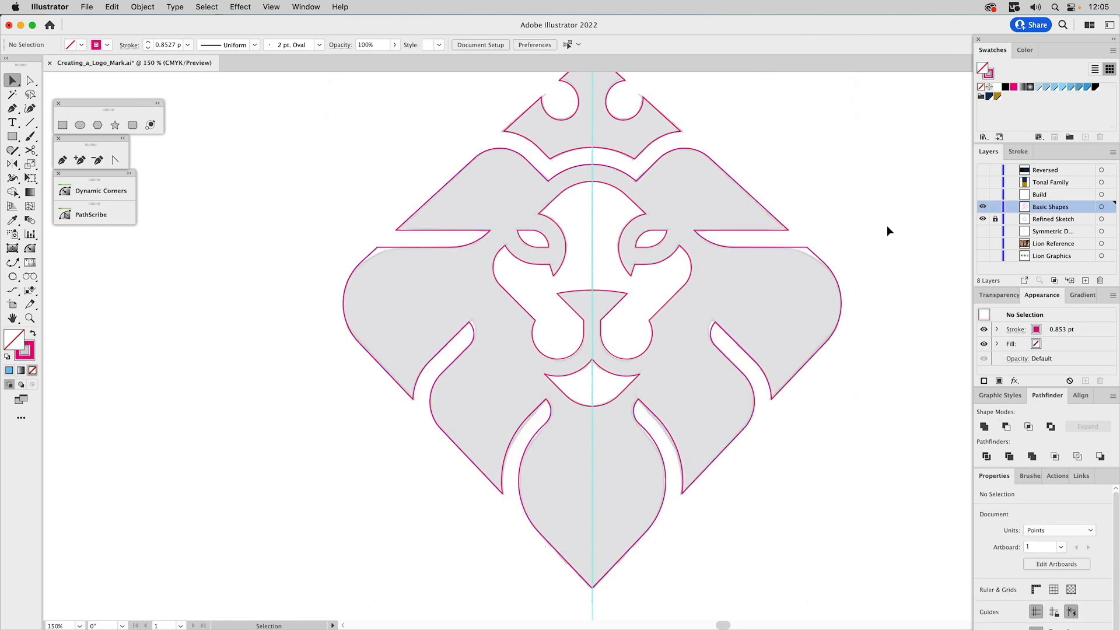
Round the mane's two outer corners just below the horizontal gaps to match the sketched curves
left_click(395, 252)
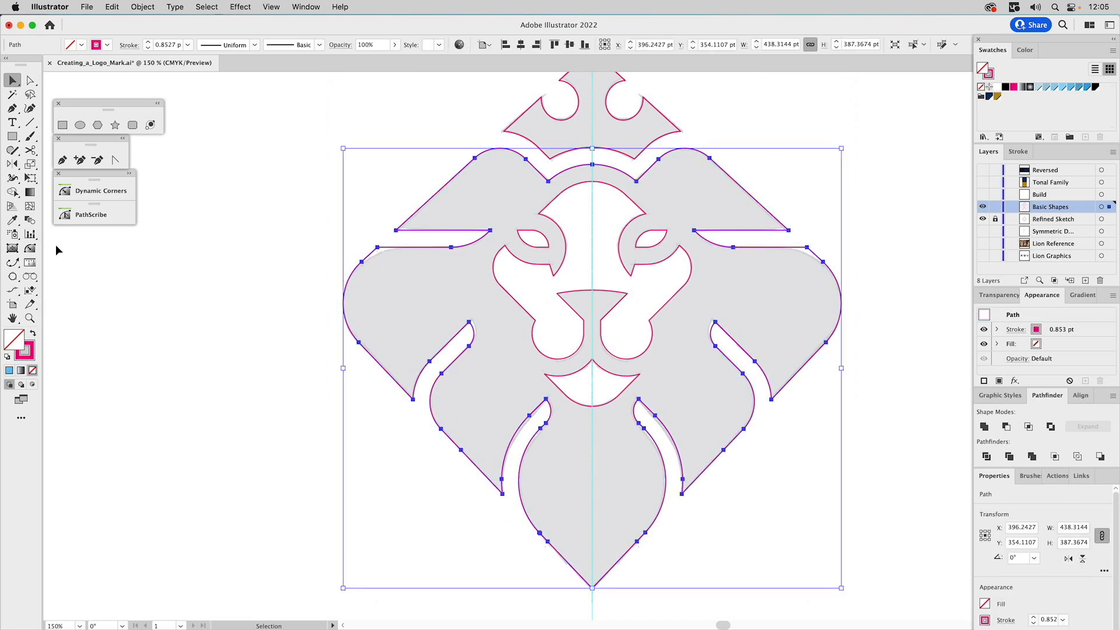
key("a")
left_click_drag(364, 239, 476, 410)
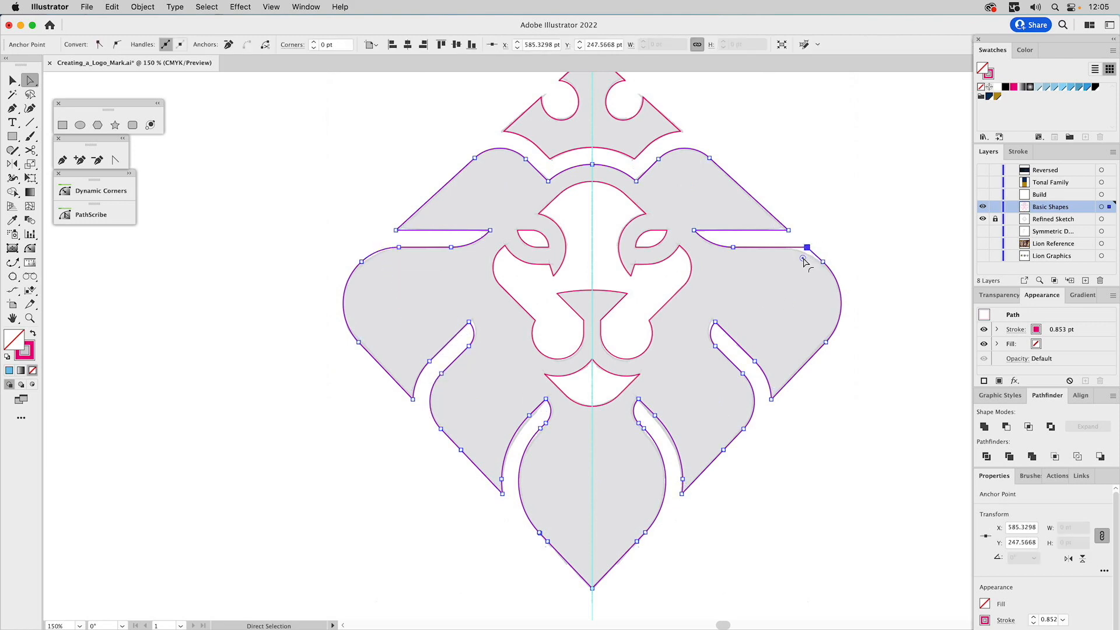
left_click_drag(804, 259, 756, 383)
left_click(838, 236)
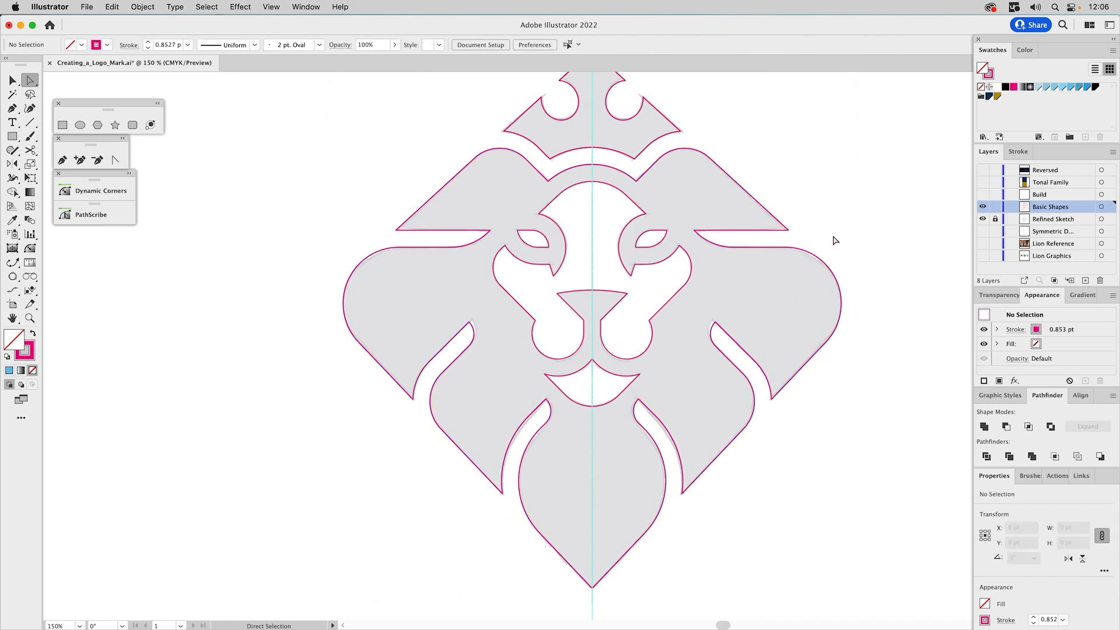
key("space")
left_click_drag(842, 165, 811, 189)
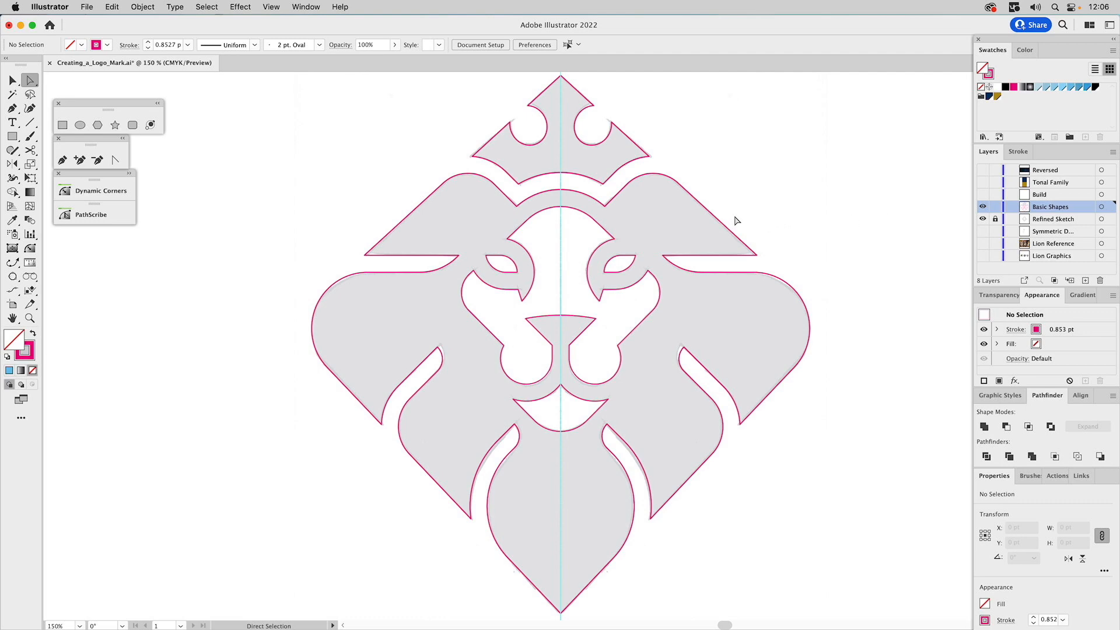
Show the Tonal Family layer's color swatches and hide the Refined Sketch layer
key("v")
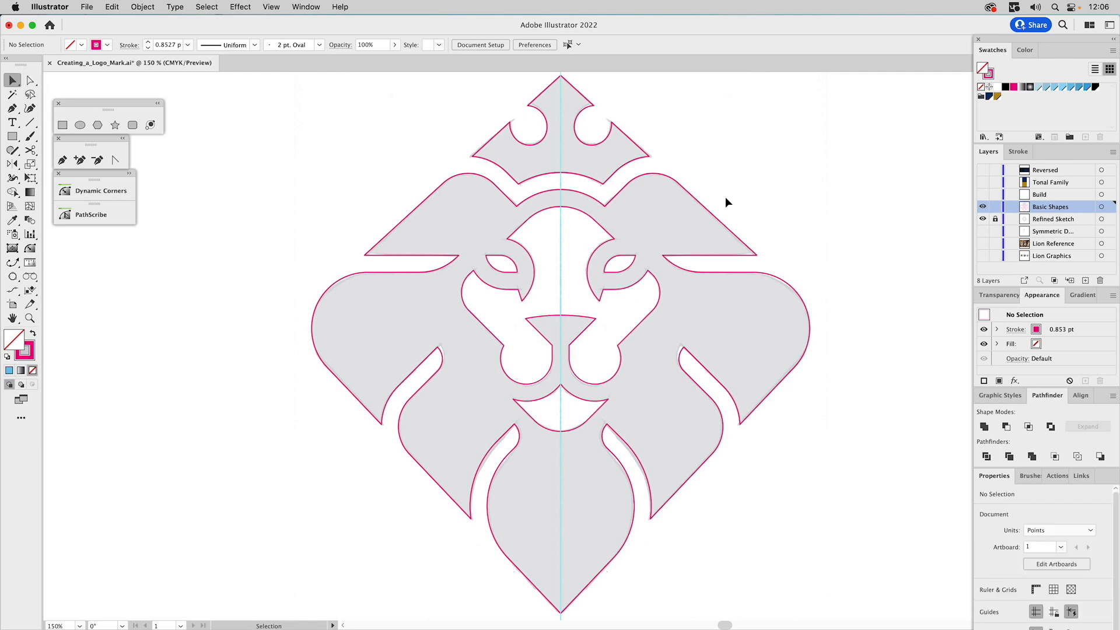
left_click(982, 182)
key("super+0")
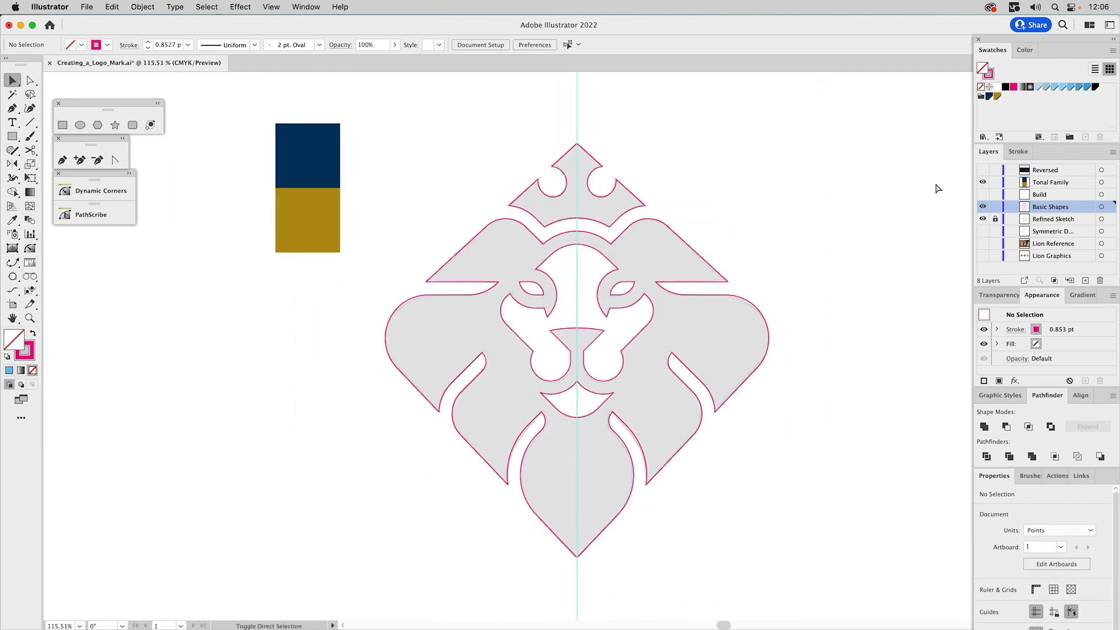
left_click(983, 220)
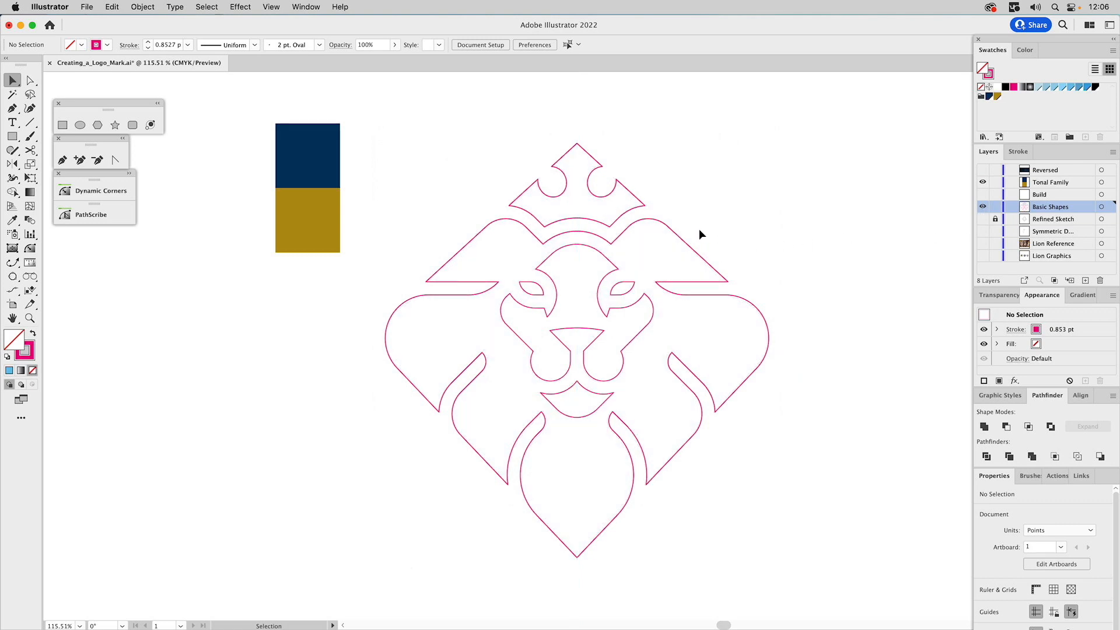
Fill the crown with the gold and the mane shape with the navy, sampled from the Tonal Family swatches
left_click(637, 204)
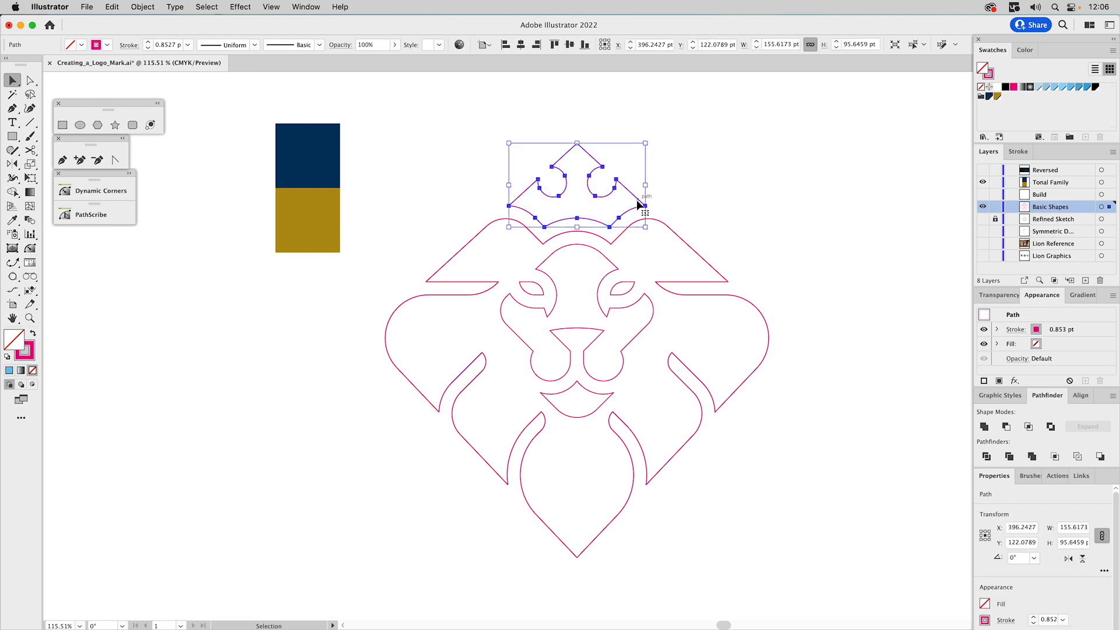
key("i")
left_click(325, 210)
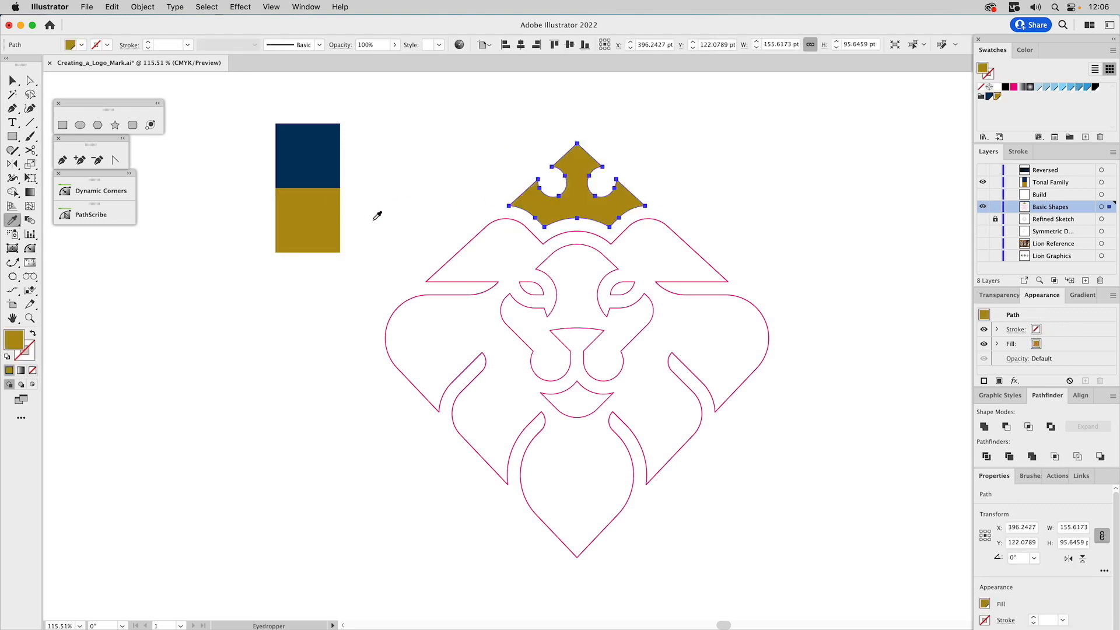
left_click_drag(432, 243, 497, 324)
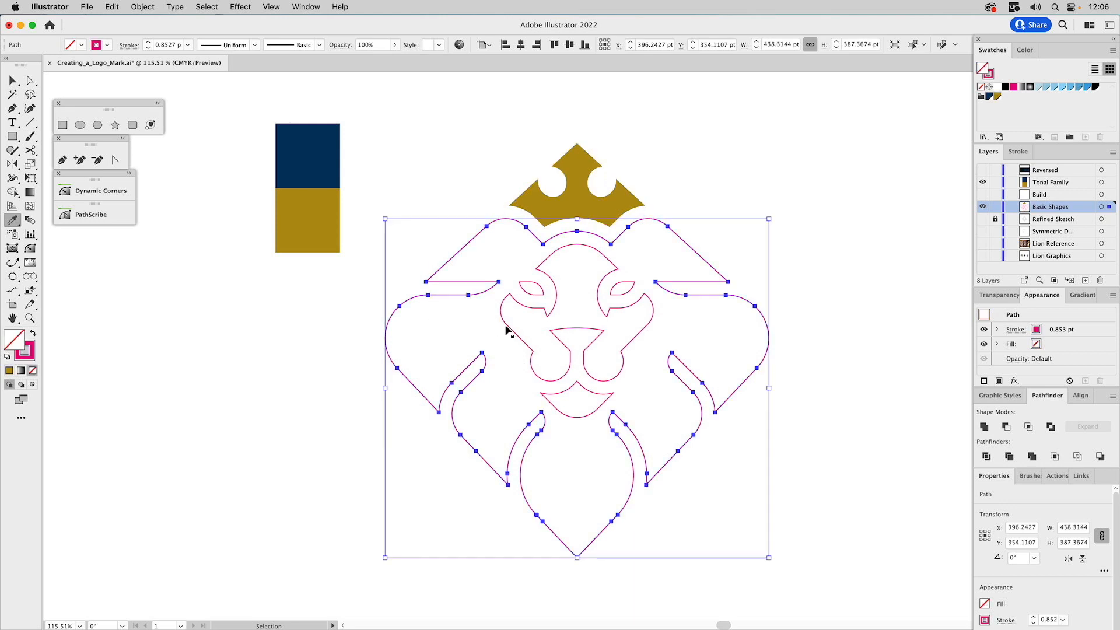
left_click(330, 170)
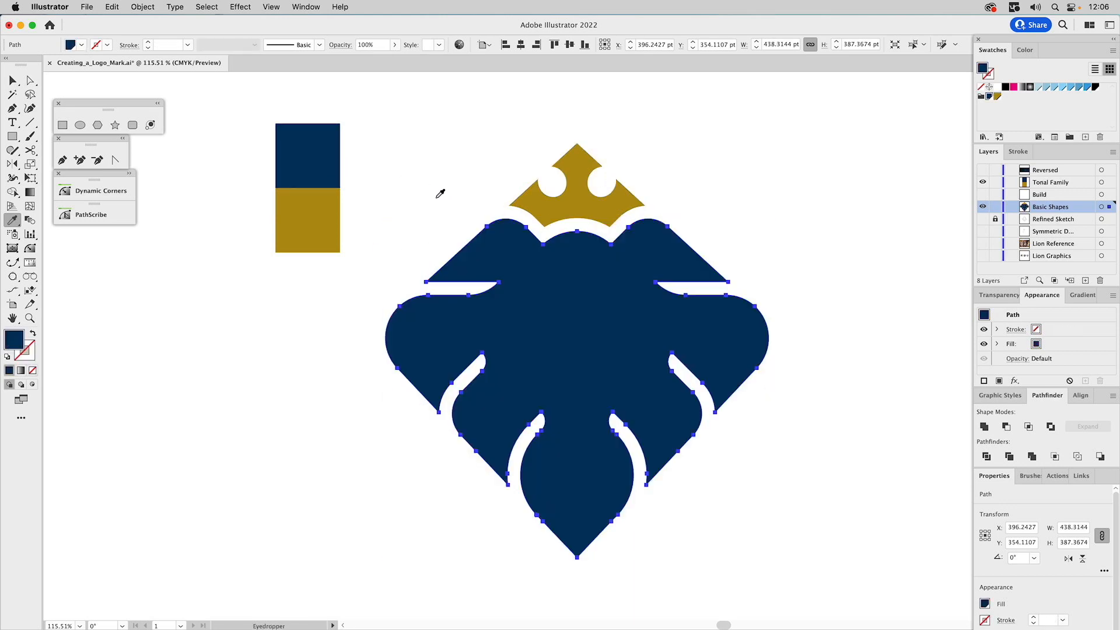
Cut the navy mane shape and paste it in place behind the face shapes
key("super+x")
left_click_drag(474, 254, 689, 413)
key("super+b")
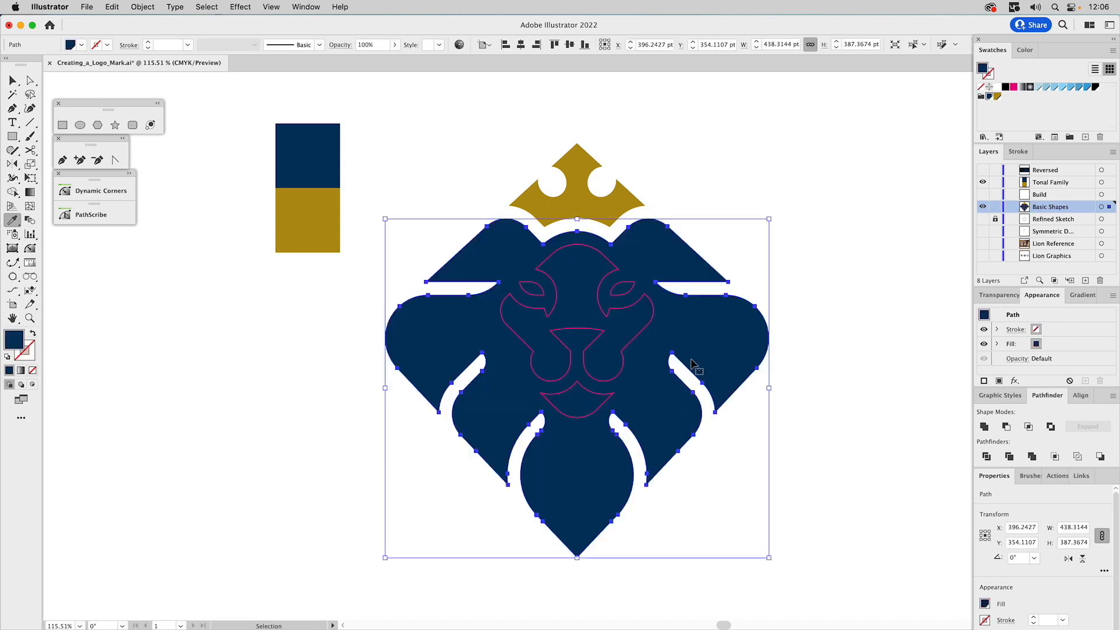
Select all the outlined face shapes and give them a white fill with no stroke
key("v")
left_click_drag(736, 260, 451, 438)
left_click(702, 342, "shift")
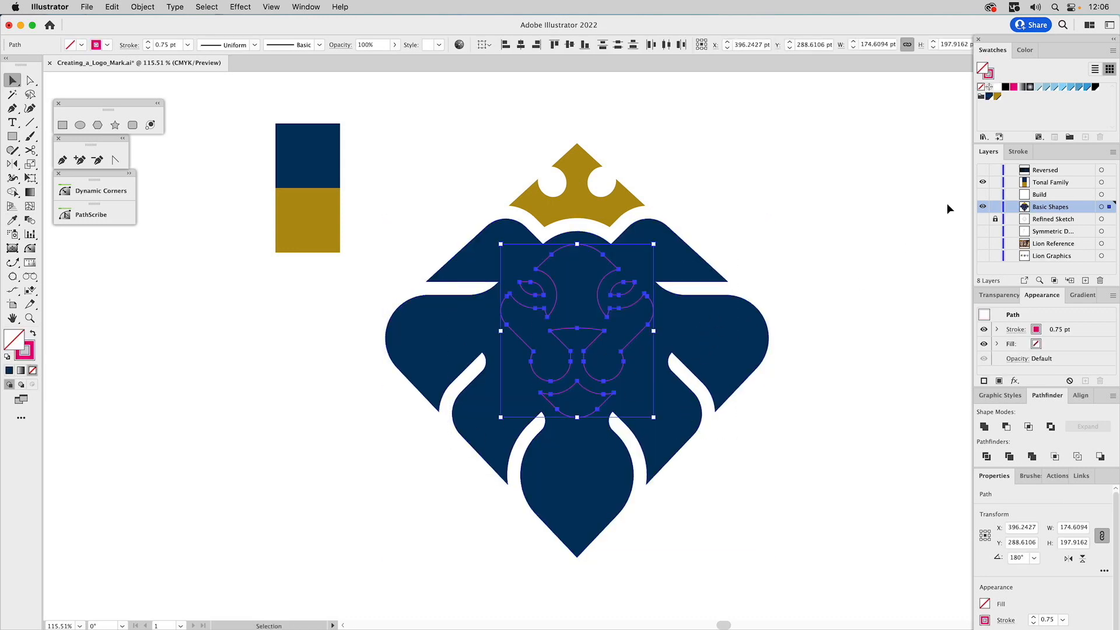
left_click(997, 87)
left_click(992, 77)
left_click(981, 86)
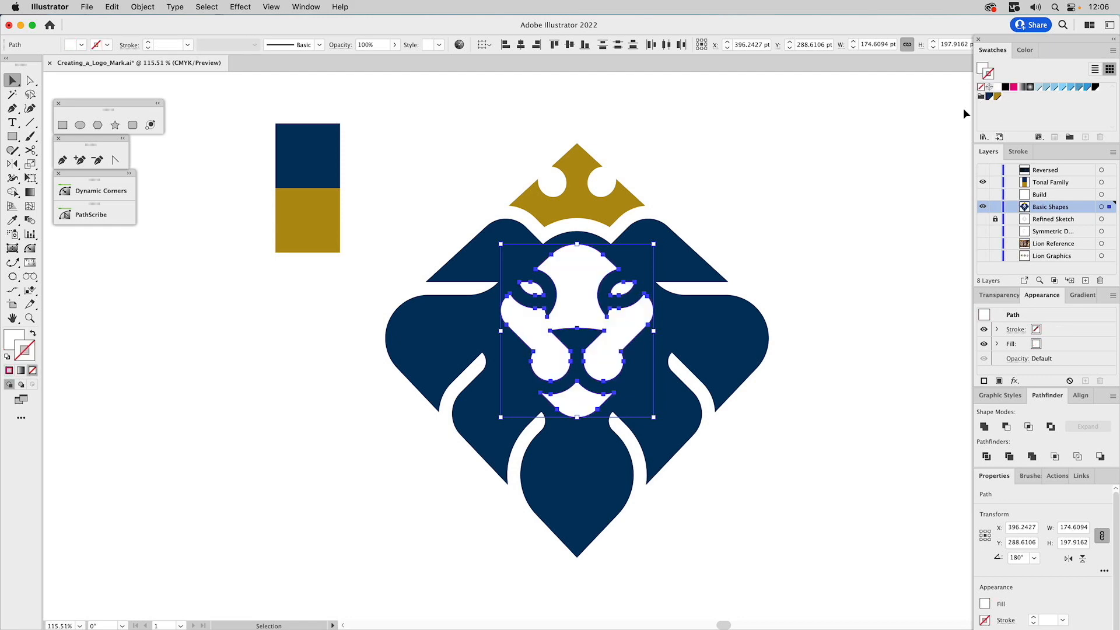
left_click(779, 224)
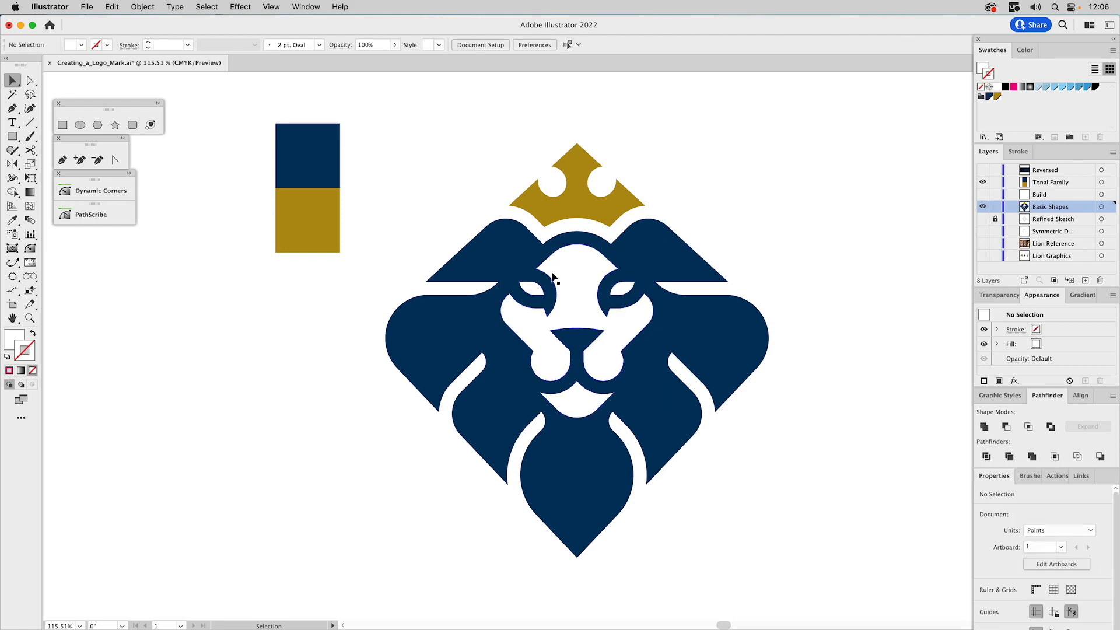
Combine the white face shapes, including eyes and mouth, into one compound path and subtract it from the navy mane
left_click(539, 287)
left_click(538, 287, "shift")
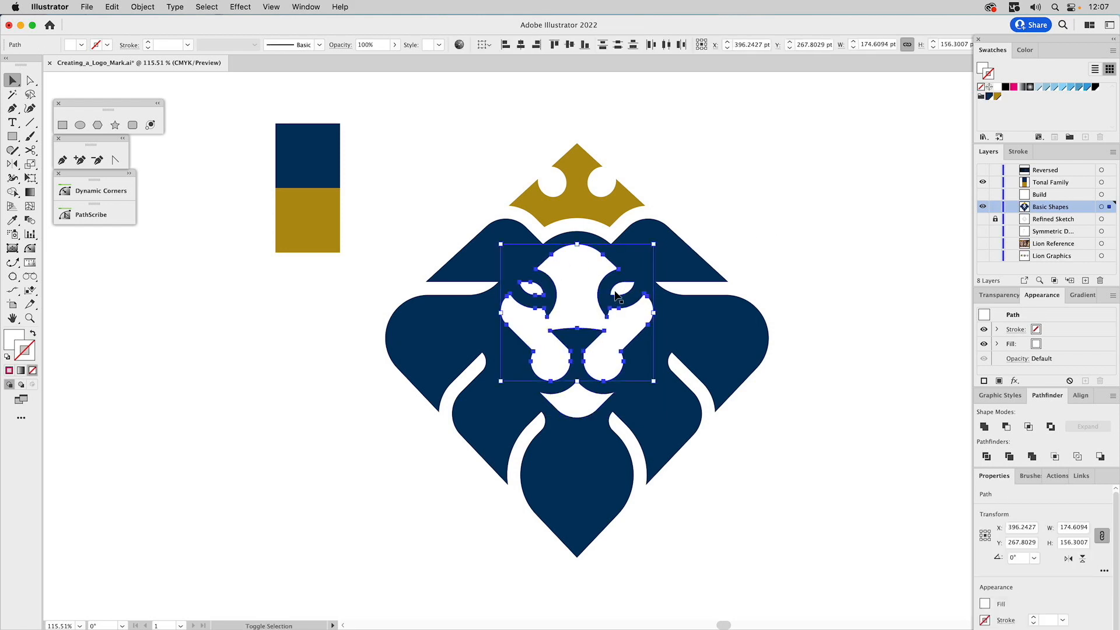
left_click(579, 394, "shift")
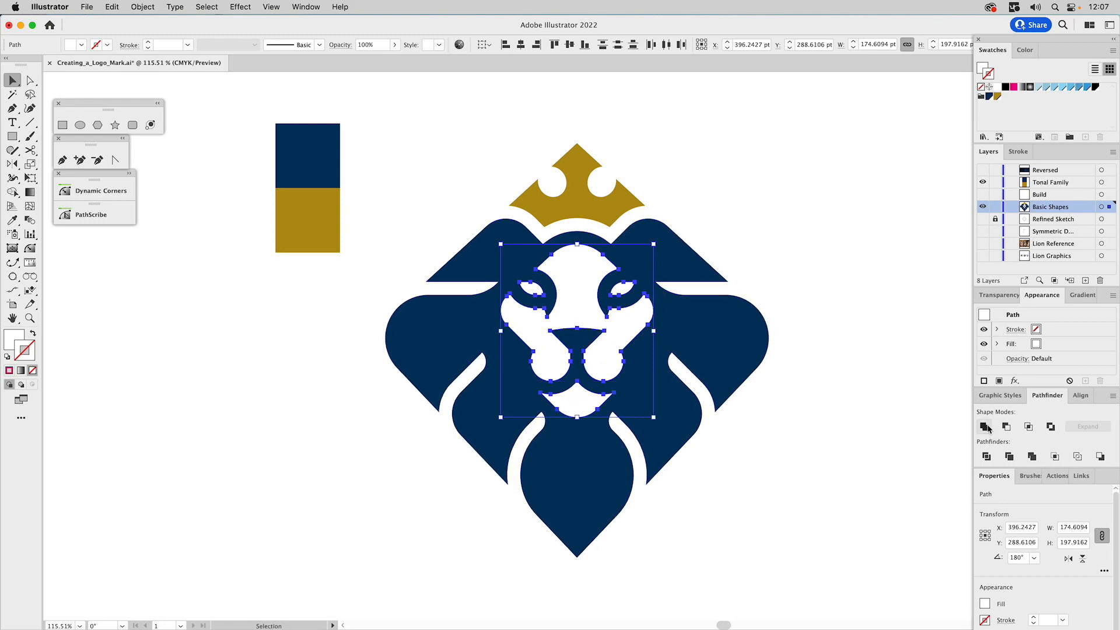
key("super+g")
key("super+8")
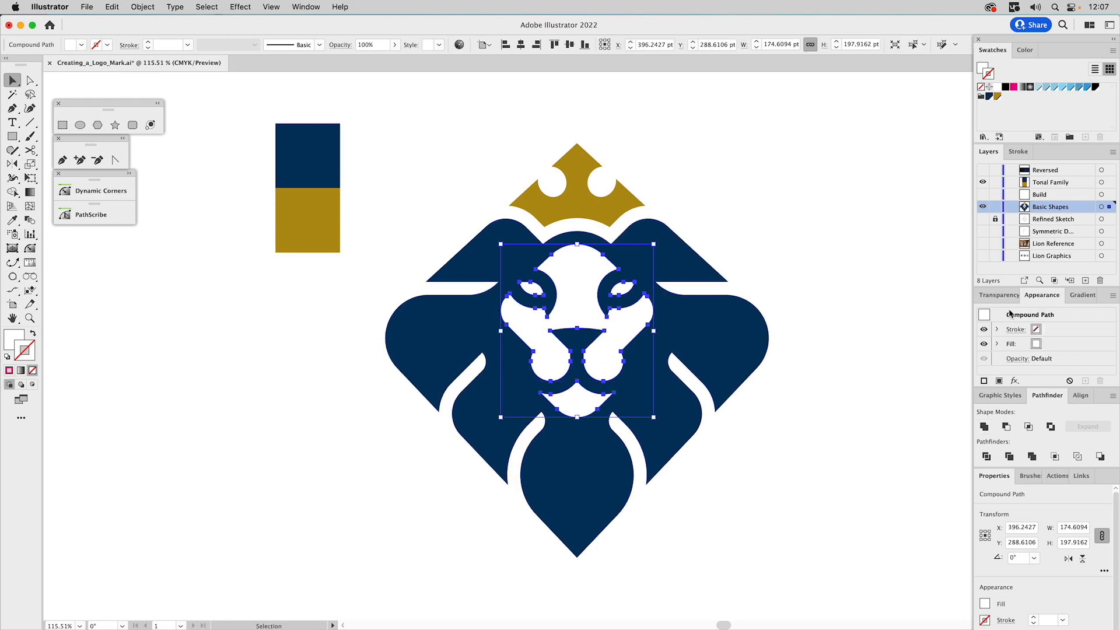
left_click(671, 258, "shift")
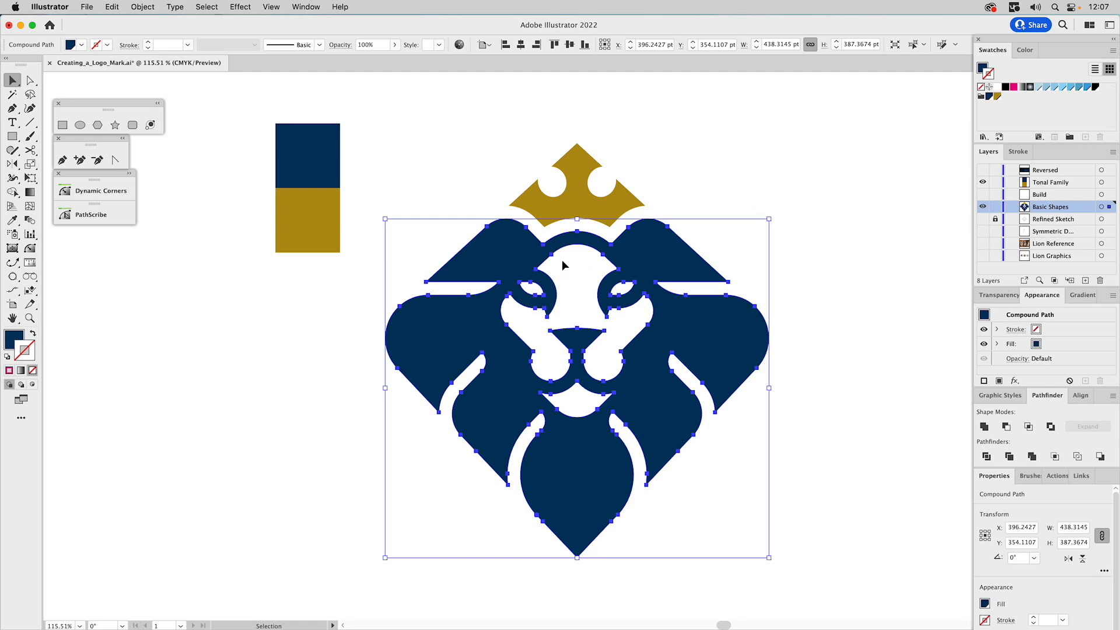
left_click(663, 171)
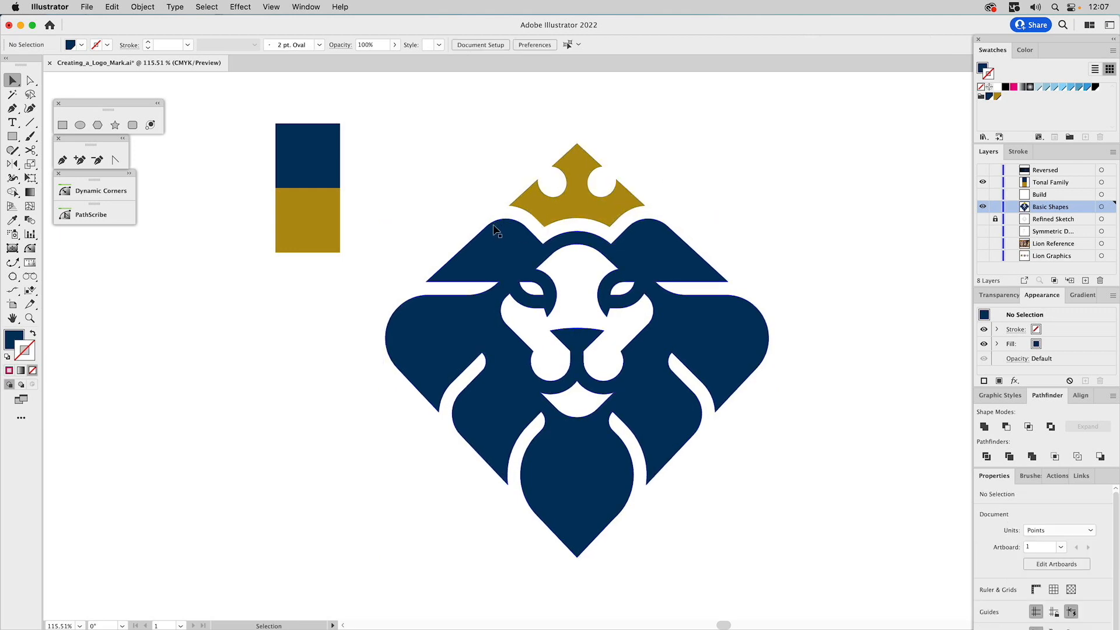
Activate the Dynamic Corners tool and detach its settings as a separate floating panel near the muzzle
left_click(30, 318)
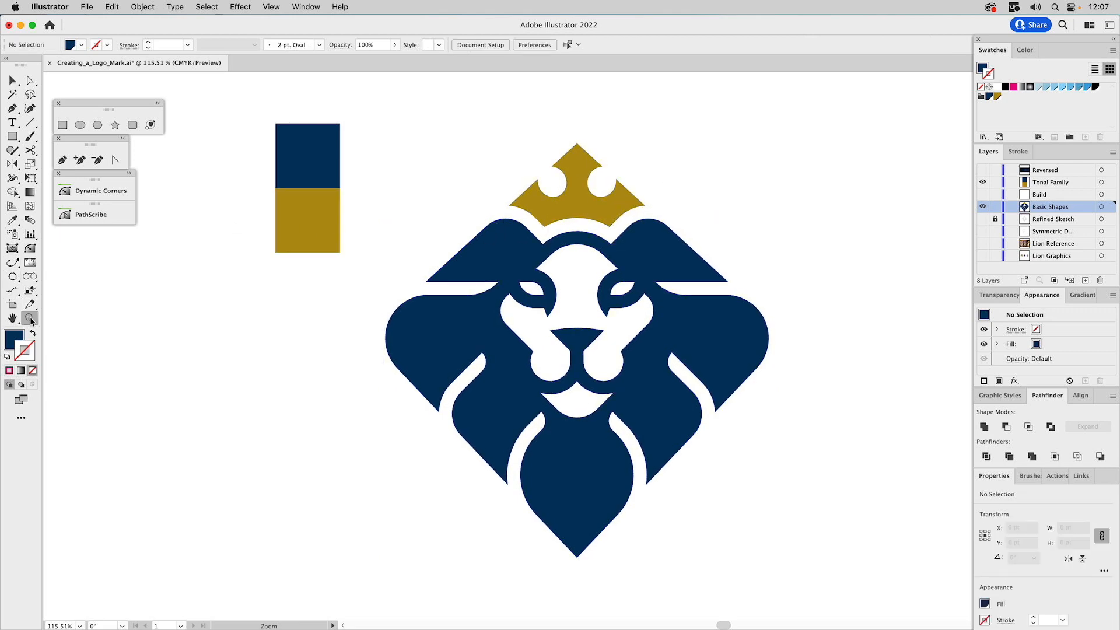
left_click_drag(458, 214, 713, 441)
left_click_drag(395, 265, 723, 579)
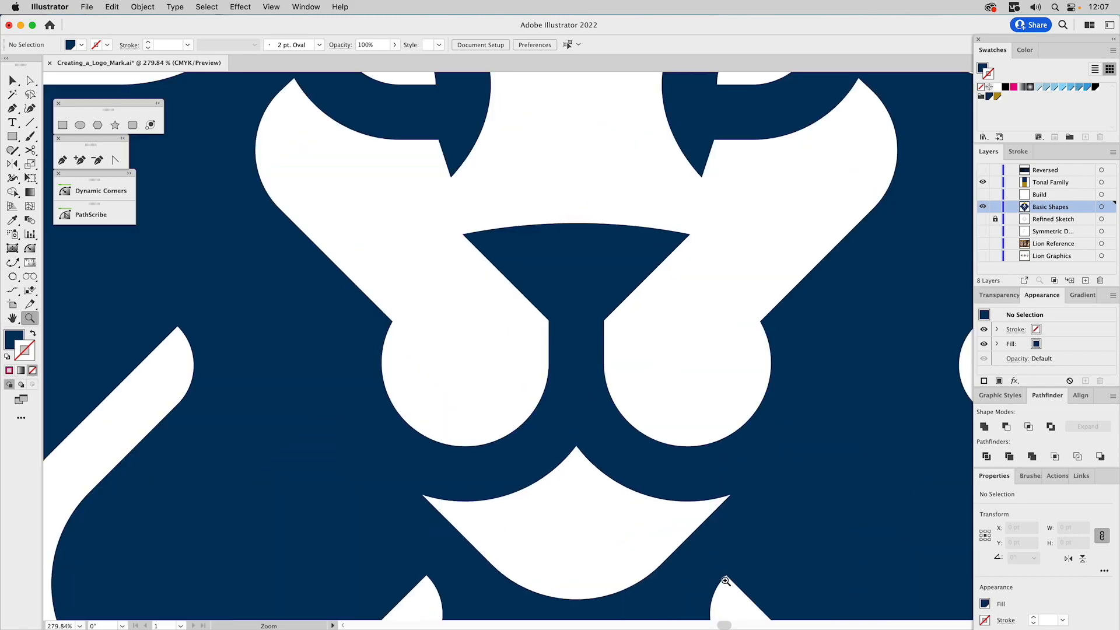
key("a")
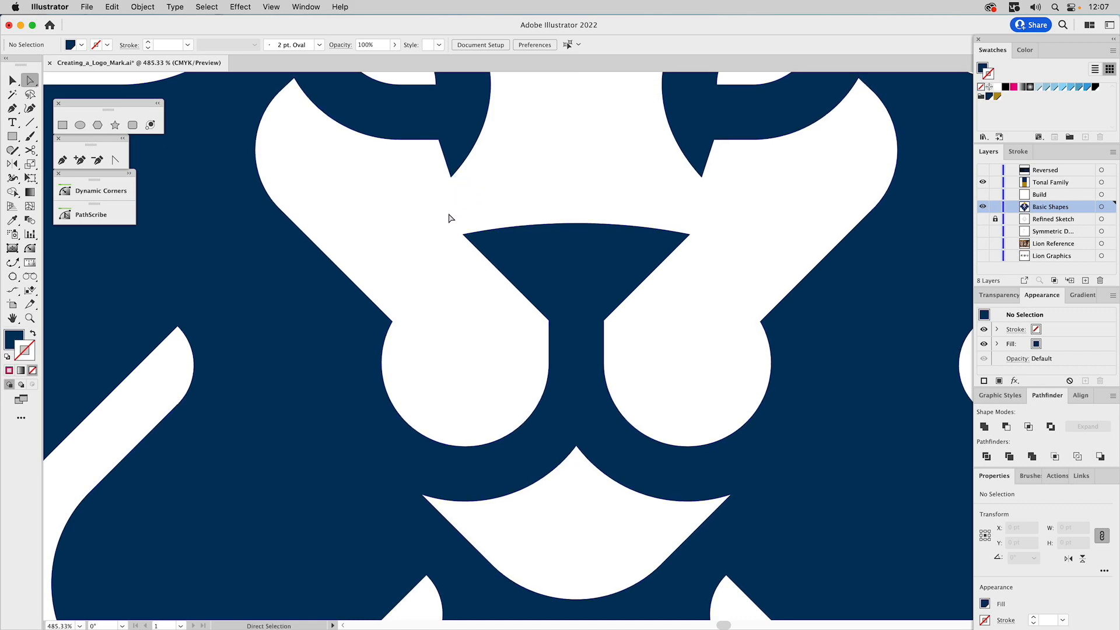
double_click(30, 249)
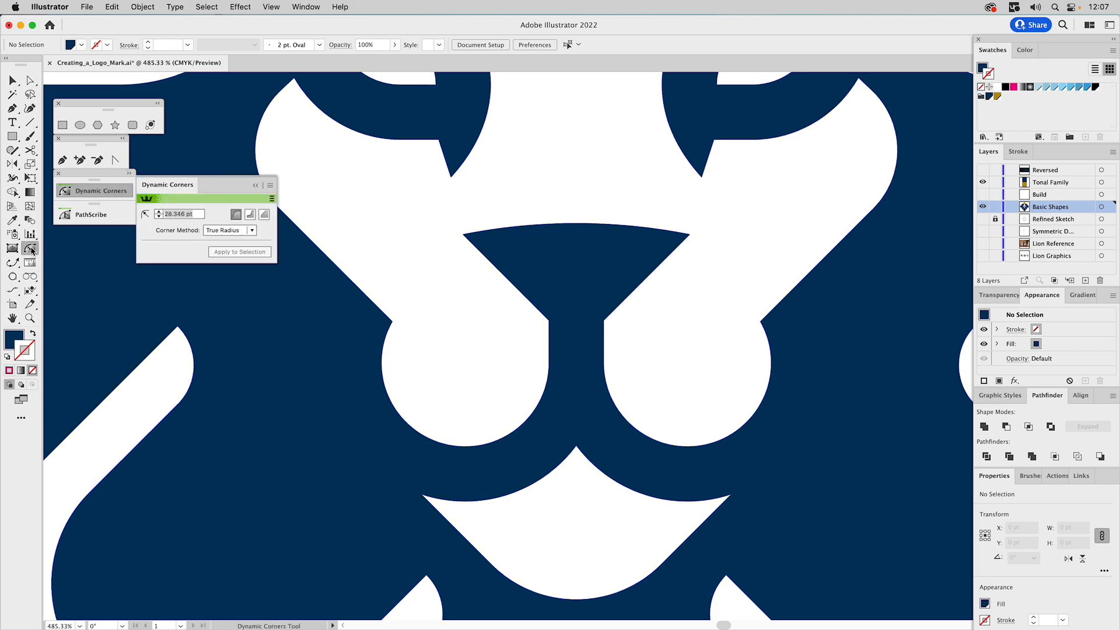
left_click(105, 195)
left_click(105, 196)
left_click_drag(175, 184, 100, 243)
left_click_drag(167, 207, 100, 253)
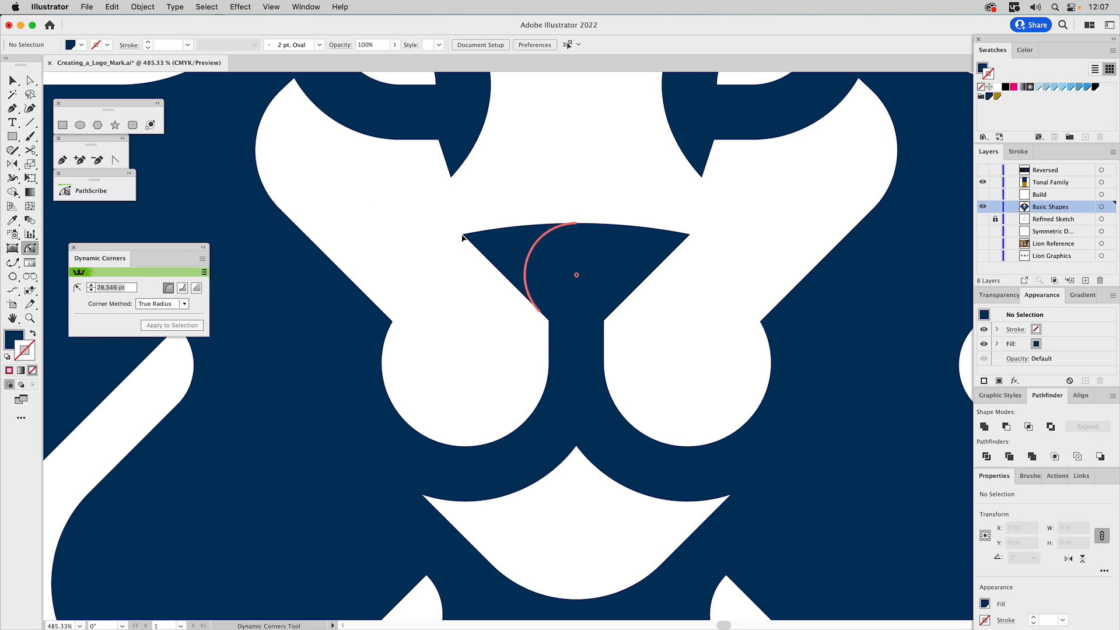
Round the nose's two upper corners, the pointed inner eye tips and the mouth's outer corners to a 0.455 pt radius
left_click_drag(461, 236, 461, 247)
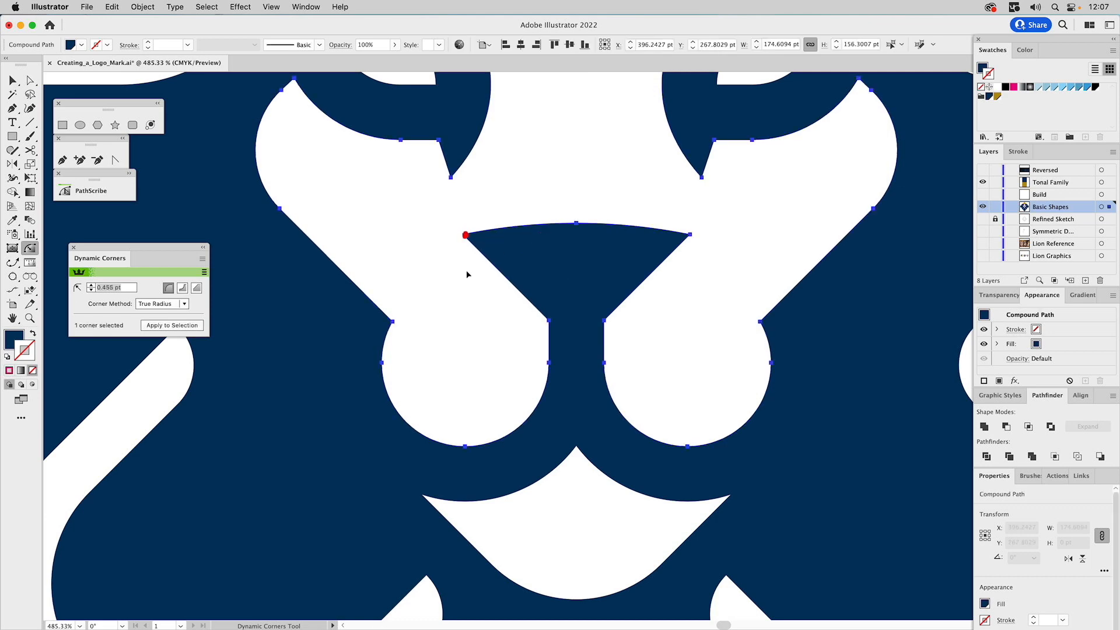
left_click(688, 235)
left_click(701, 176)
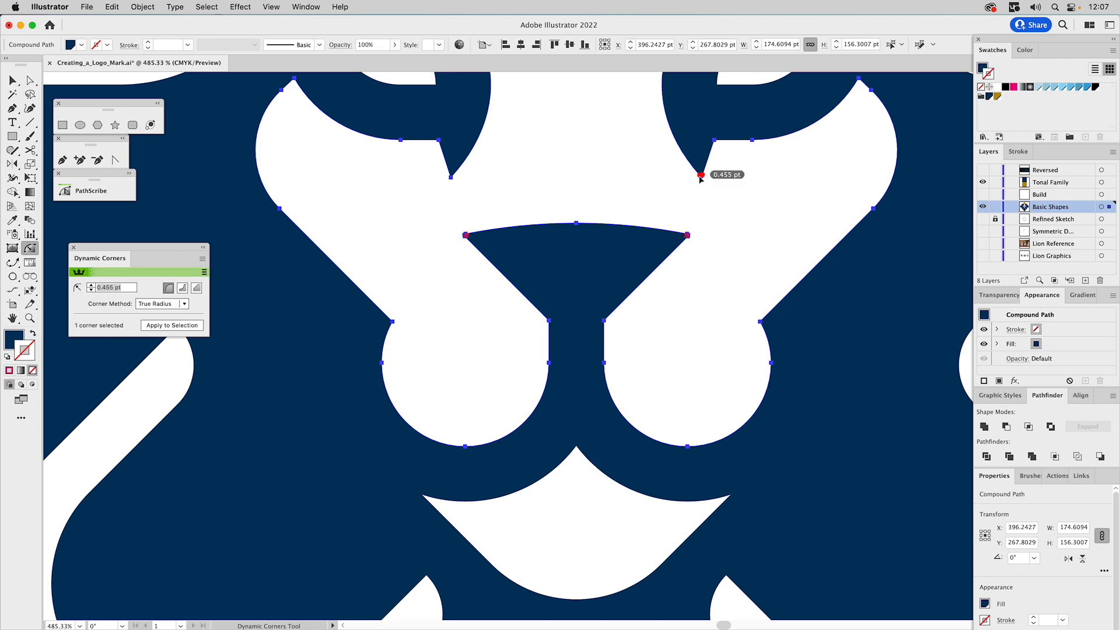
left_click(451, 175)
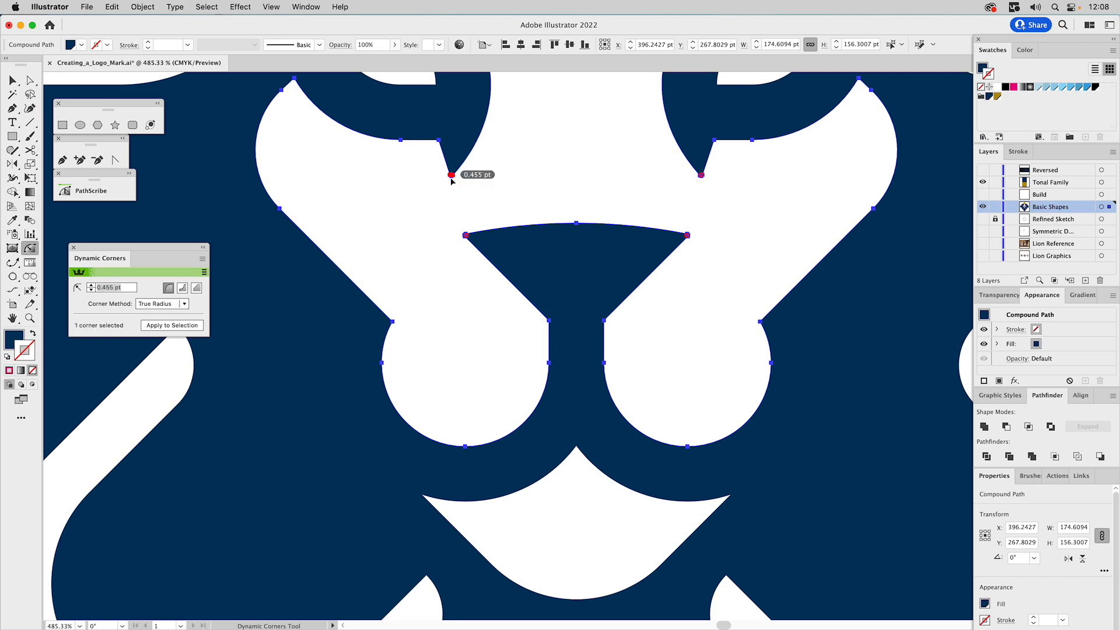
left_click(427, 497)
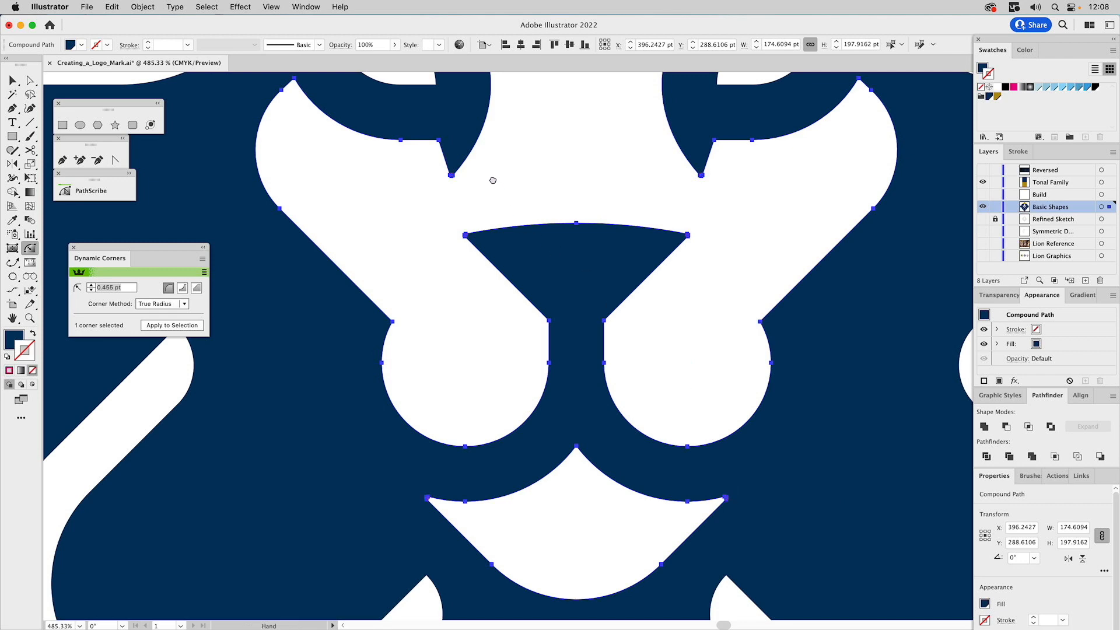
Round the sharp corners around both eyes, the brow and cheek tips and the left horizontal gap's inner end to 0.455 pt
left_click_drag(492, 181, 540, 432)
left_click(341, 337)
left_click(291, 289)
left_click(291, 288)
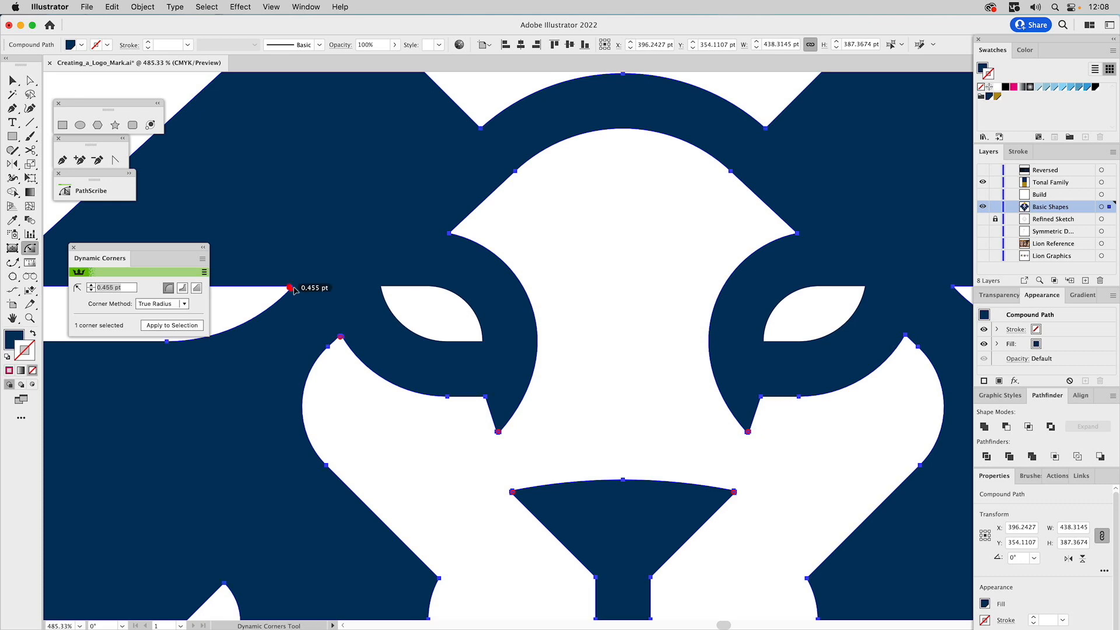
left_click(382, 288)
left_click(482, 341)
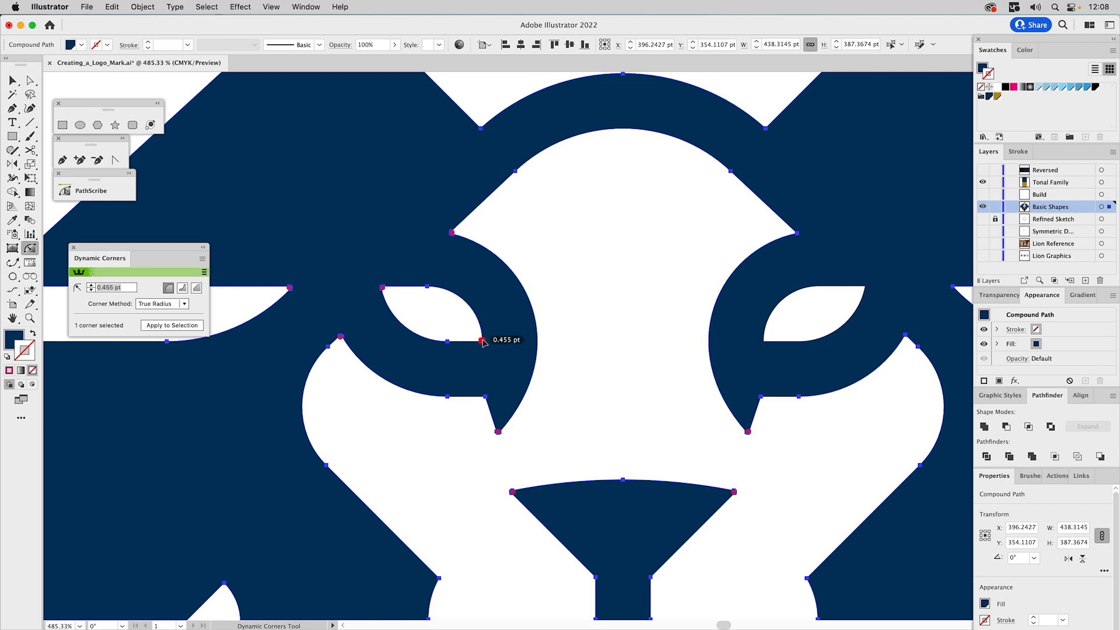
left_click(765, 341)
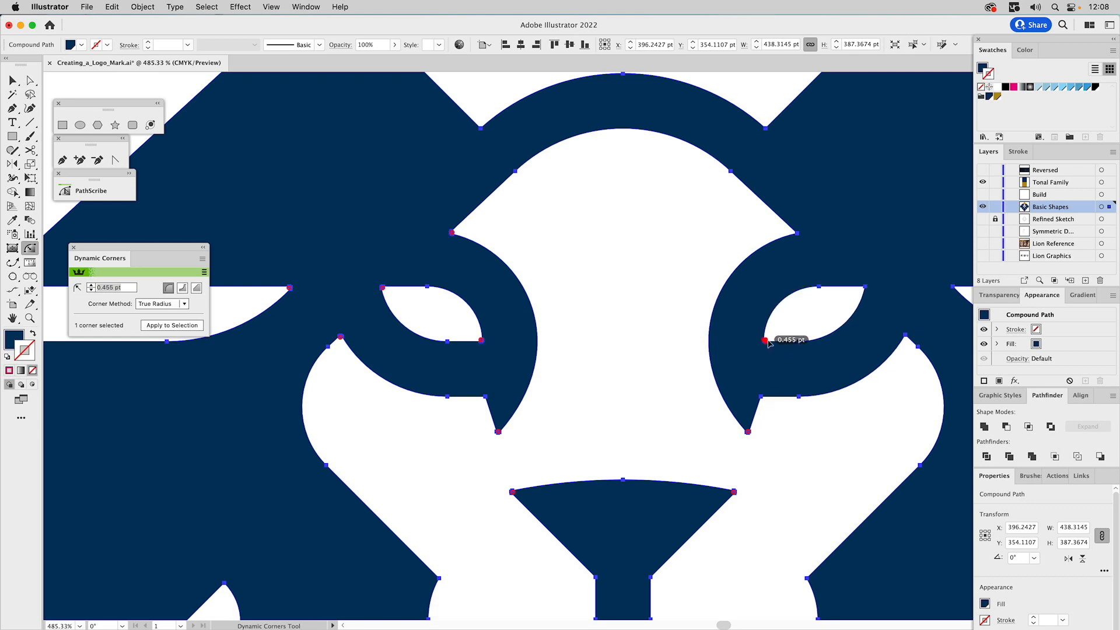
left_click(864, 288)
left_click(904, 335)
left_click(905, 337)
Round the crown's sharp points beside the circular cutouts and at its outer ends, using 0.381 pt on the outer ends
left_click_drag(517, 149, 571, 343)
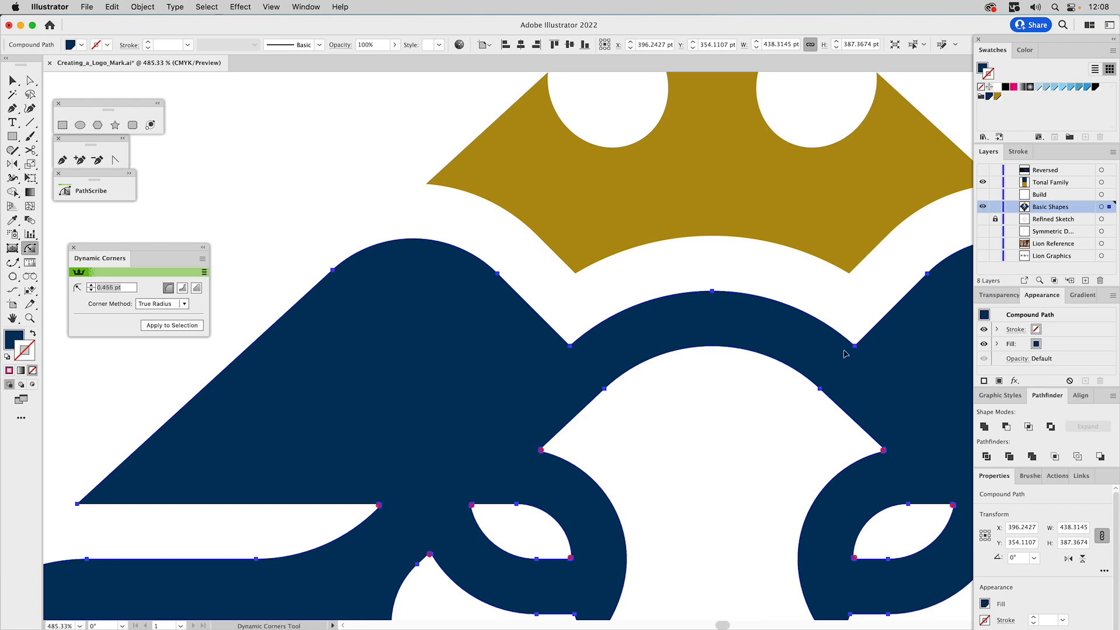
scroll(553, 345, "up", 5)
left_click(548, 222)
left_click(609, 166)
left_click(820, 167)
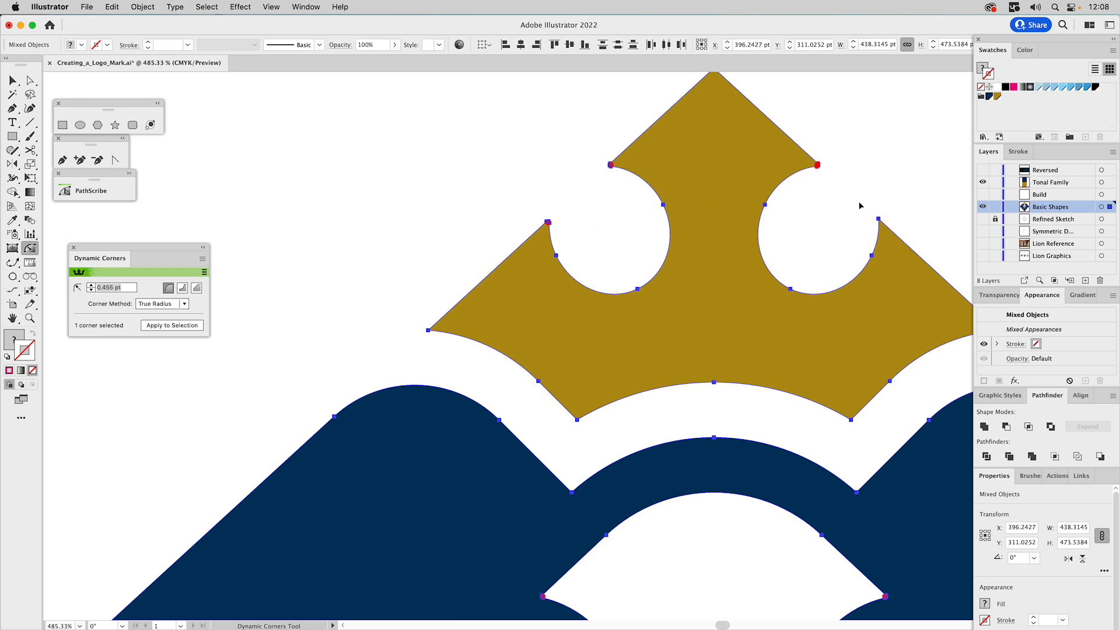
left_click(879, 221)
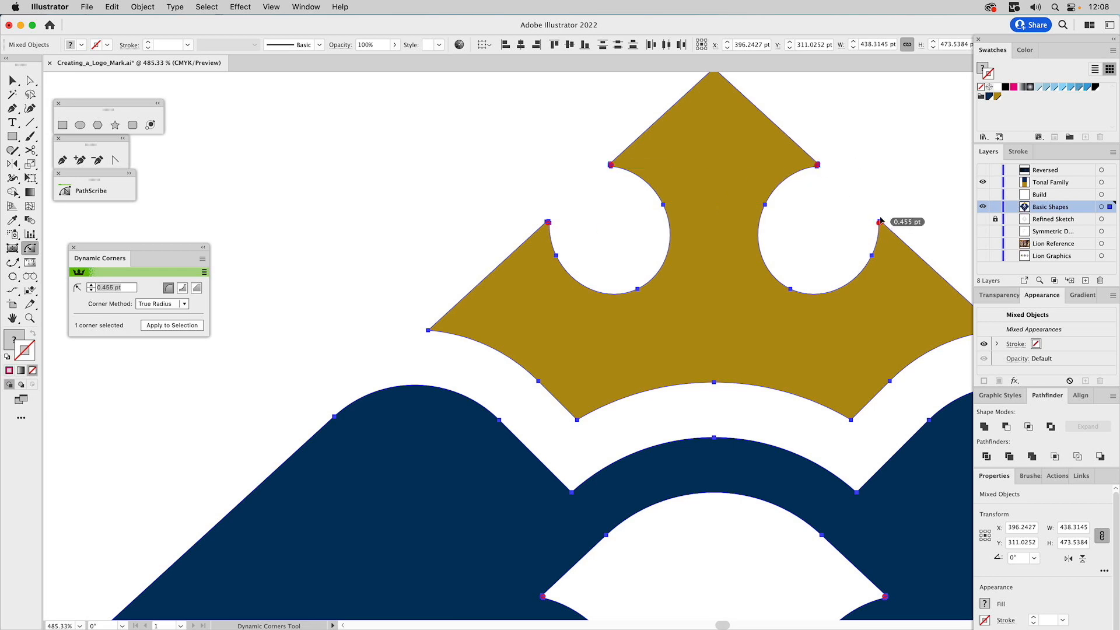
left_click(427, 331)
left_click(429, 332)
scroll(496, 338, "right", 5)
double_click(739, 308)
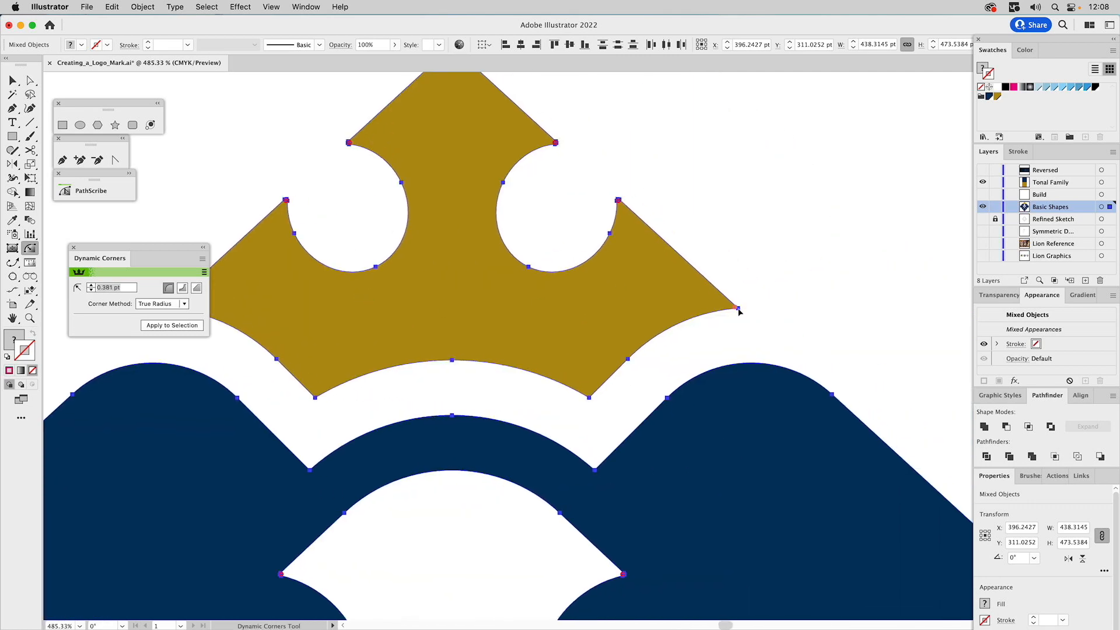
left_click_drag(620, 182, 767, 339)
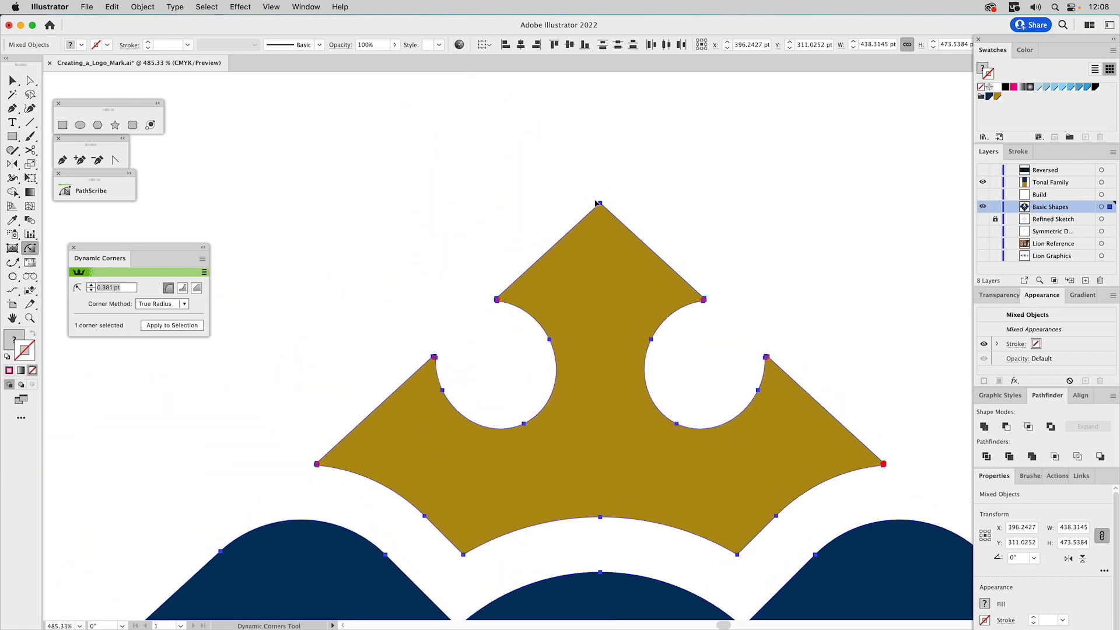
Round the mane's lower-left outer tip to 0.381 pt and soften the upper end of the adjacent gap
scroll(601, 206, "down", 10)
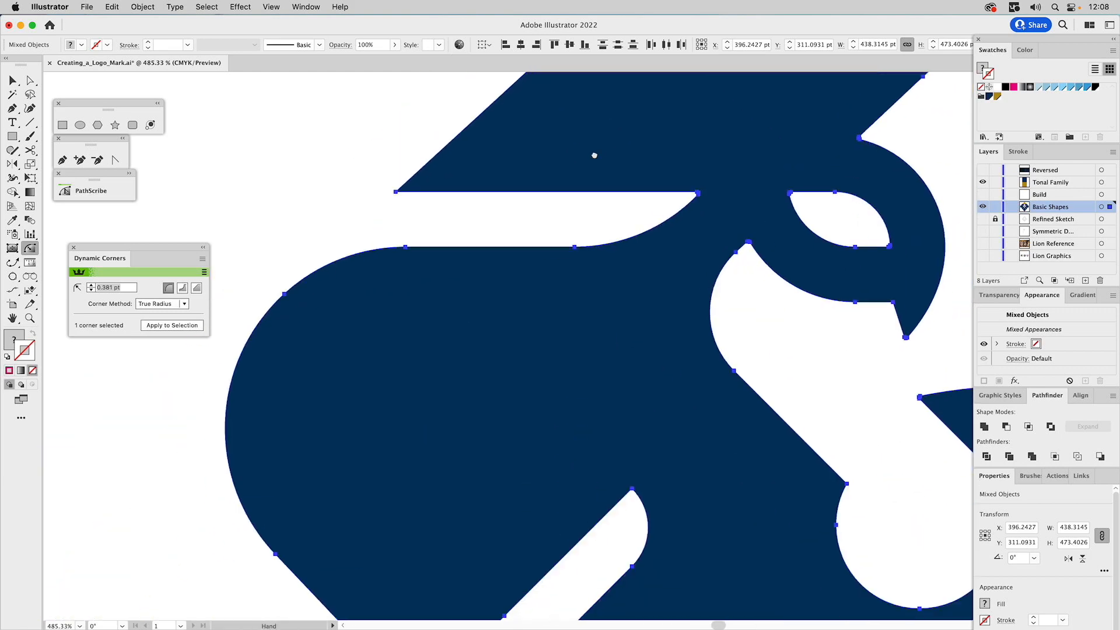
scroll(690, 400, "down", 5)
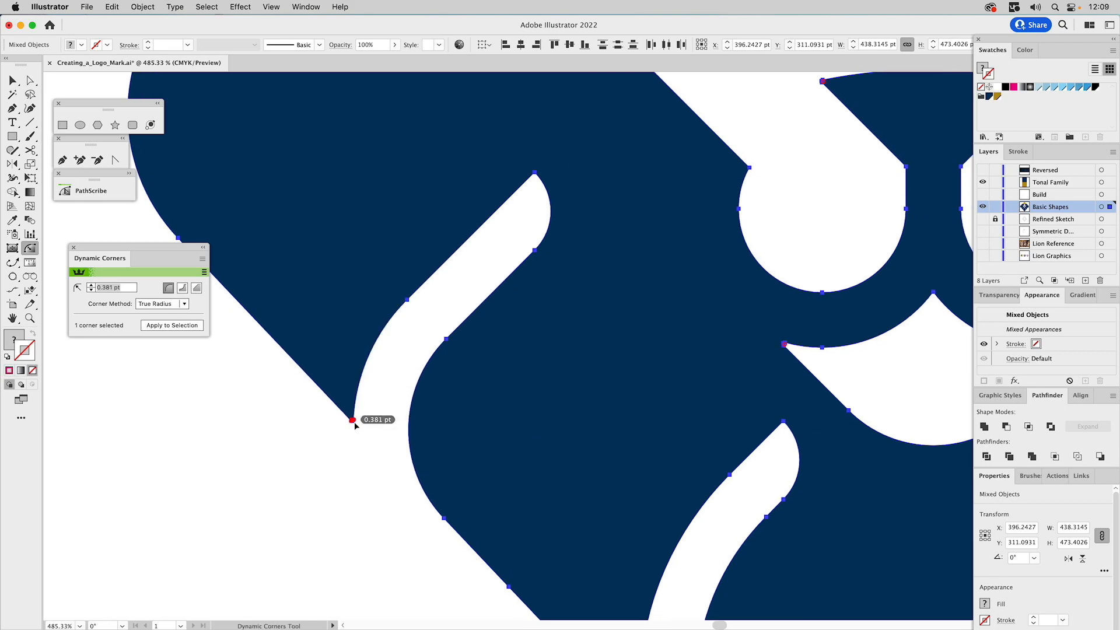
left_click(535, 173)
Round the central upper point of the chin cutout below the mouth to about 0.8 pt
left_click_drag(702, 344, 448, 175)
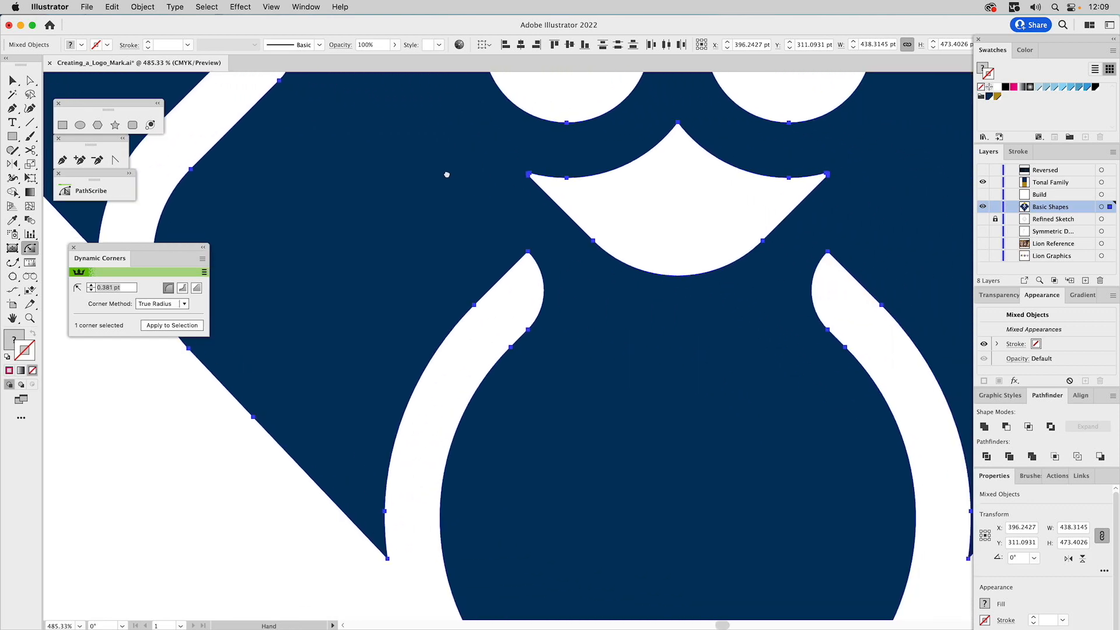
left_click(679, 124)
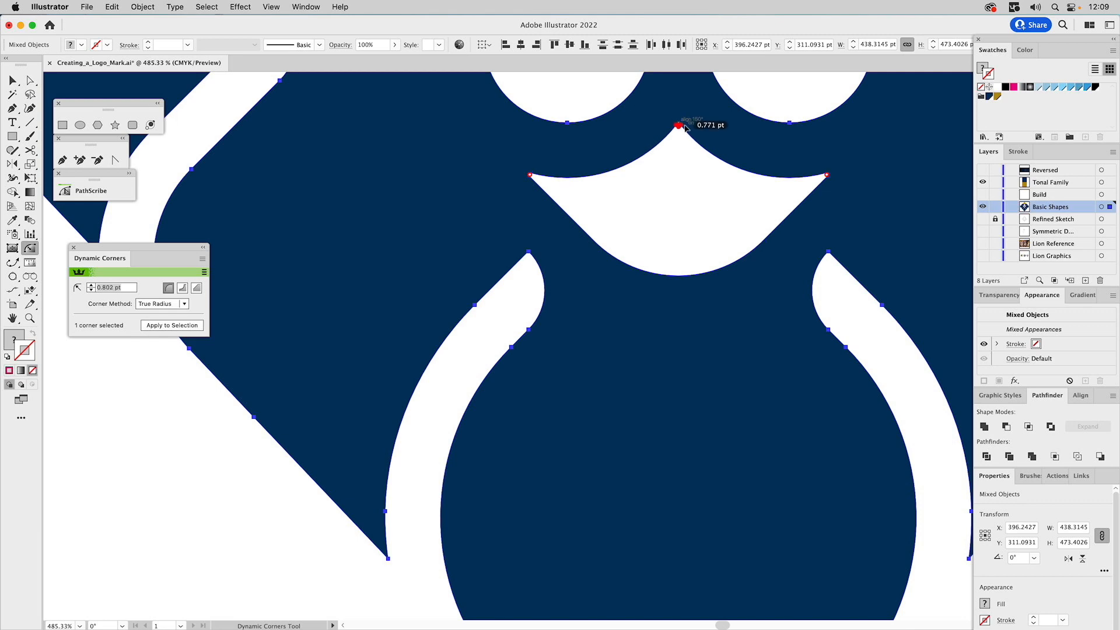
left_click_drag(688, 127, 661, 387)
Round the upper ends of both beard gaps, using 0.518 pt on the left, and the adjacent lower mane tips, using 0.49 pt on the right
left_click_drag(690, 463, 624, 255)
left_click(442, 143)
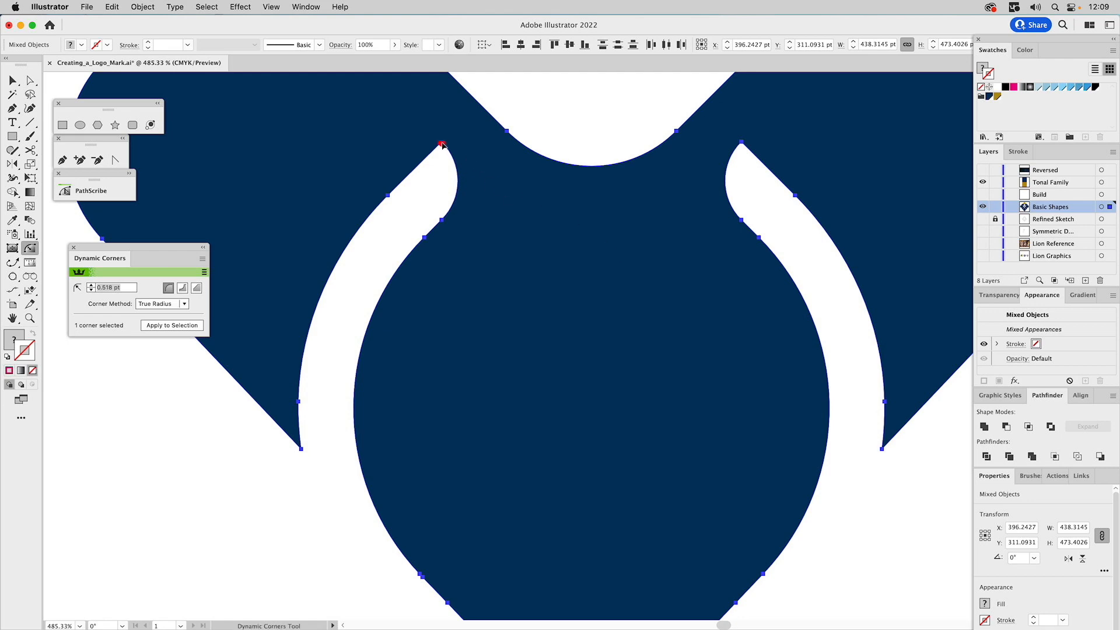
left_click(300, 444)
left_click(742, 143)
left_click_drag(742, 143, 774, 143)
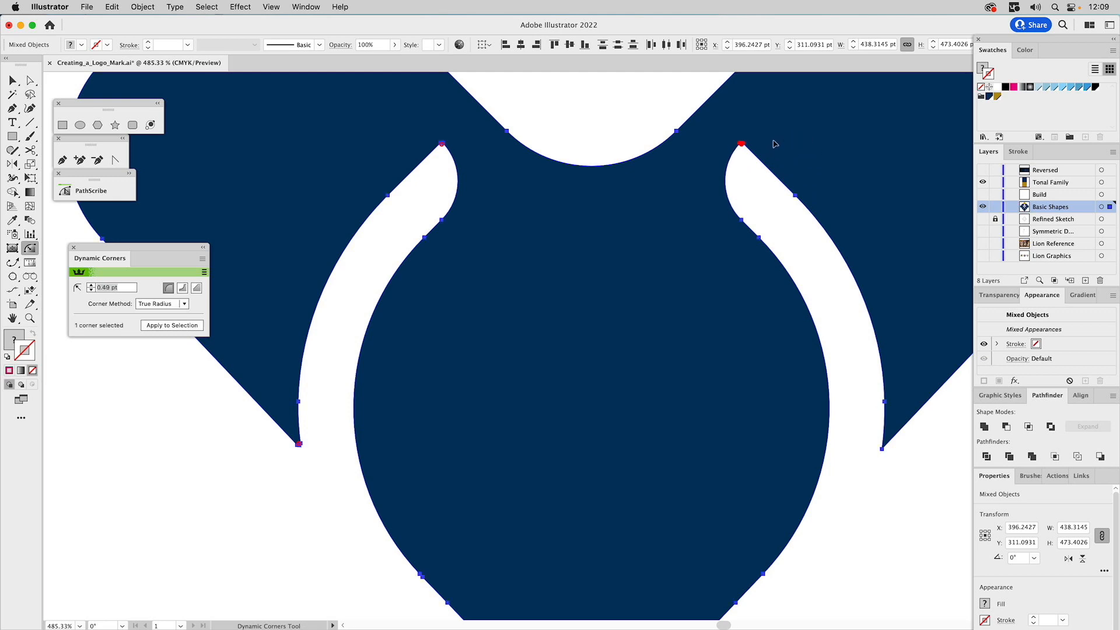
double_click(882, 450)
Round the beard's bottom point to 1.087 pt
left_click_drag(843, 467, 713, 240)
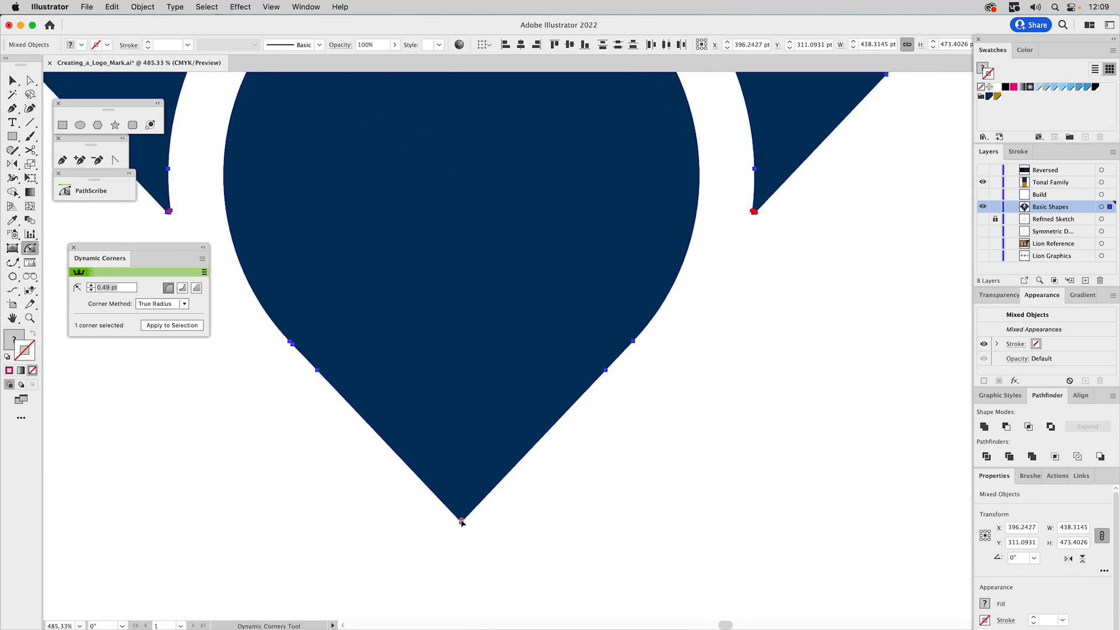
left_click_drag(463, 524, 477, 521)
left_click_drag(763, 170, 700, 461)
Reuse the left outer mane gap's 0.381 pt radius on the right gap's upper end and the right mane's lower outer tip
mouse_move(171, 508)
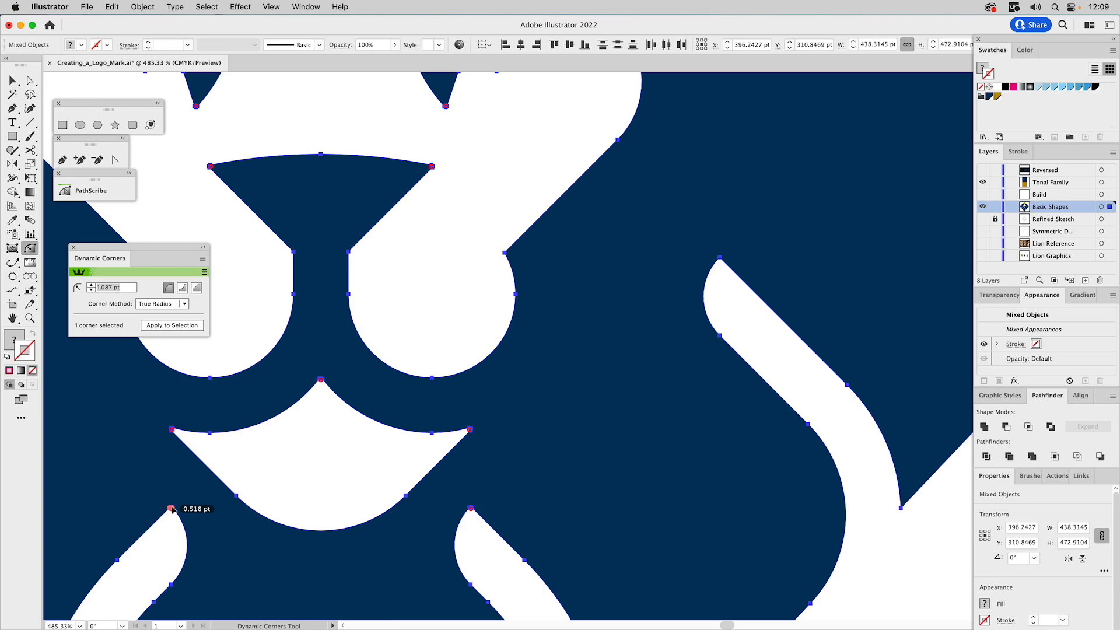
key("space")
left_click_drag(250, 474, 759, 477)
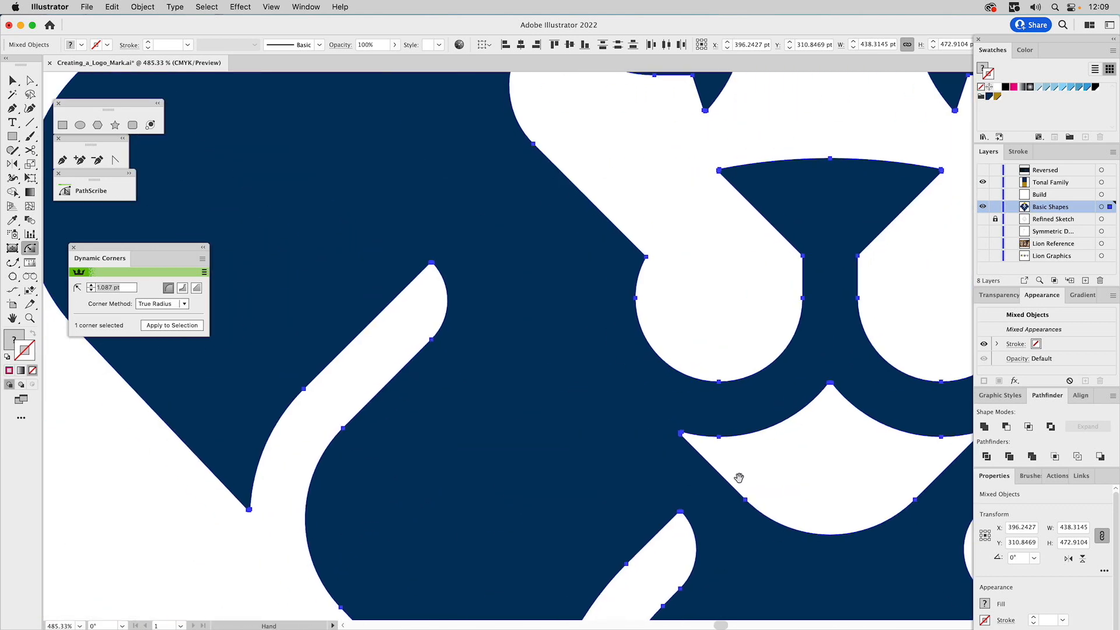
mouse_move(431, 265)
left_click(431, 265)
key("space")
left_click_drag(872, 306, 257, 325)
left_click(608, 283)
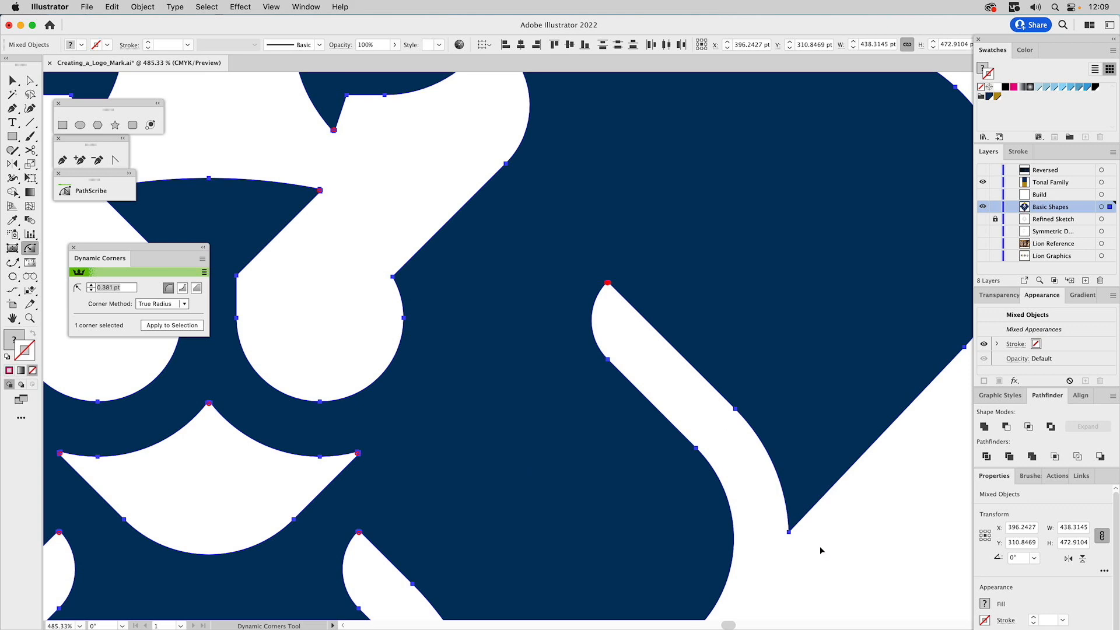
left_click(790, 530)
Check the remaining corners around the mane and crown, and review the whole deselected logo mark
key("space")
left_click_drag(828, 292, 712, 530)
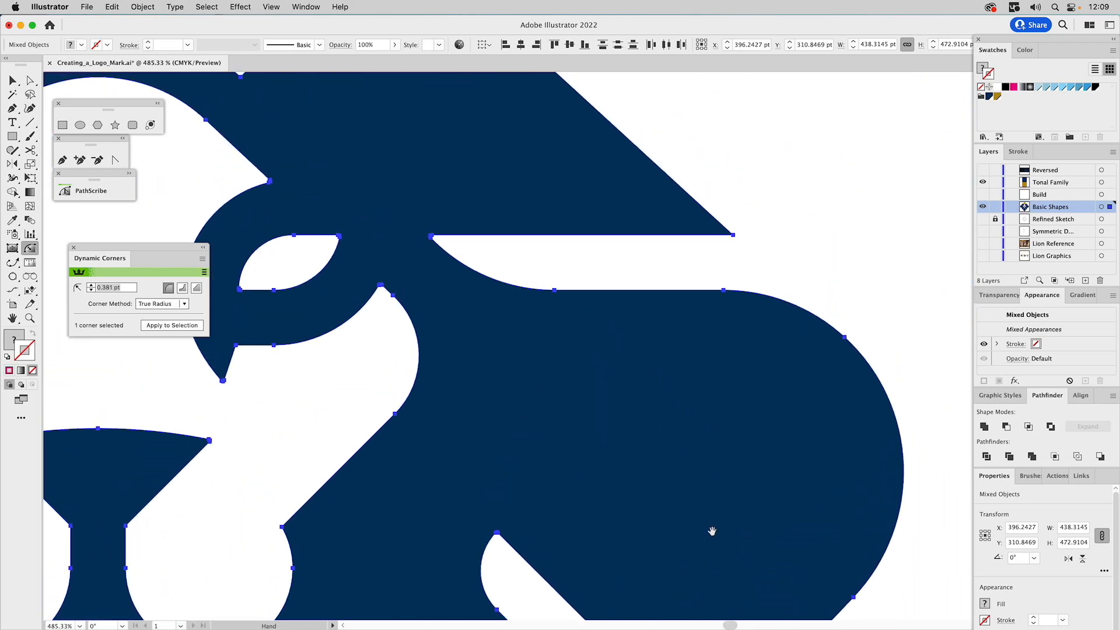
key("space")
left_click_drag(464, 169, 800, 373)
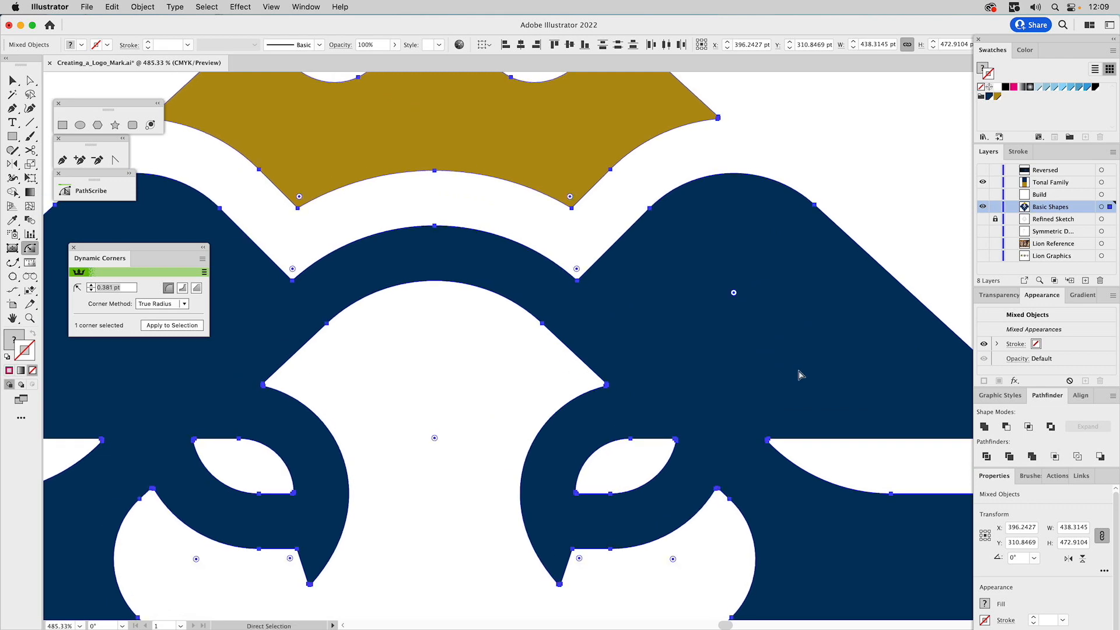
key("super+0")
key("v")
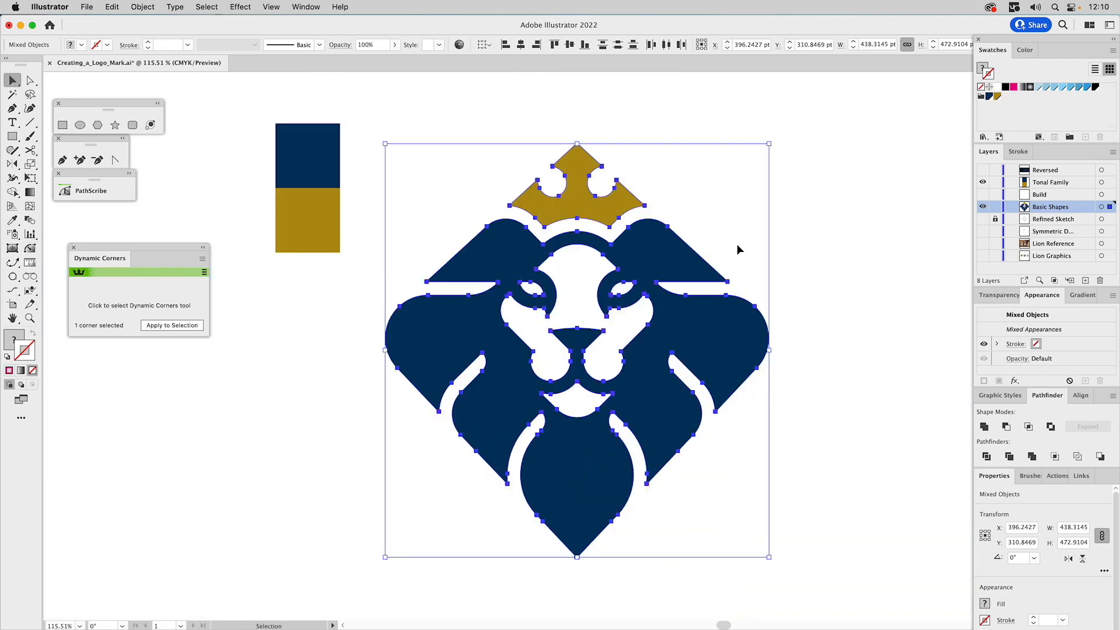
left_click(703, 191)
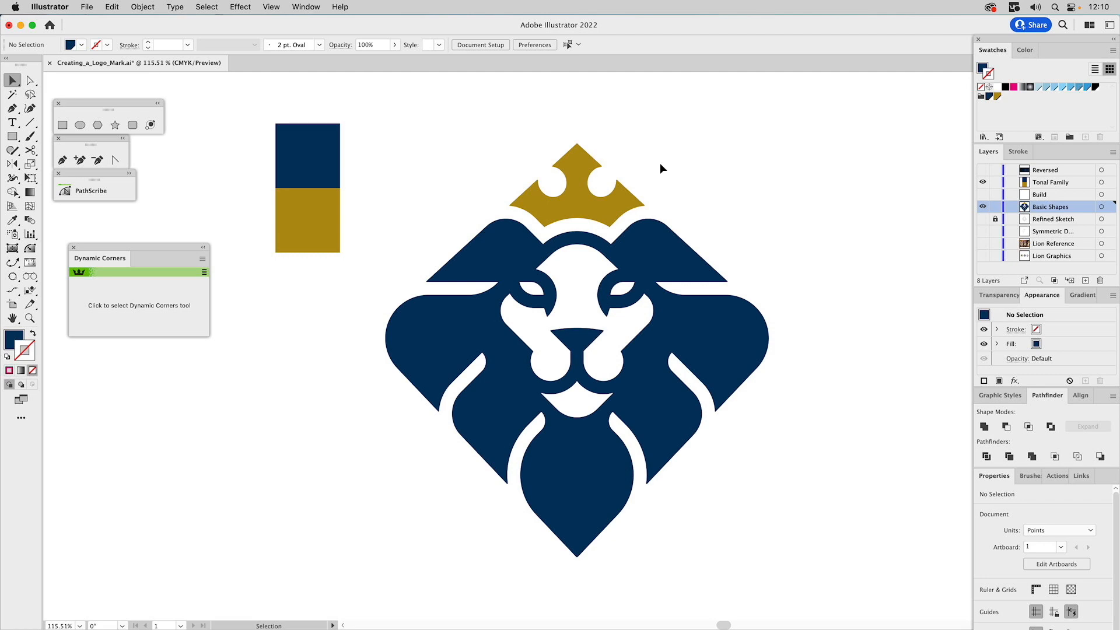
Group all the lion and crown artwork and copy the group to the Reversed layer
key("super+a")
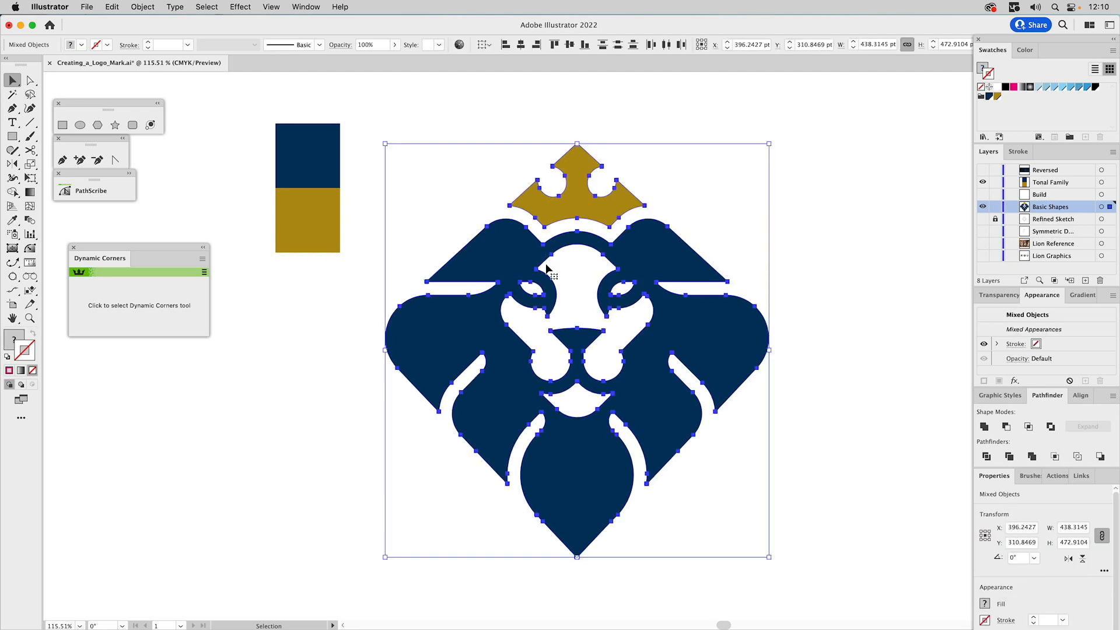
key("a")
key("v")
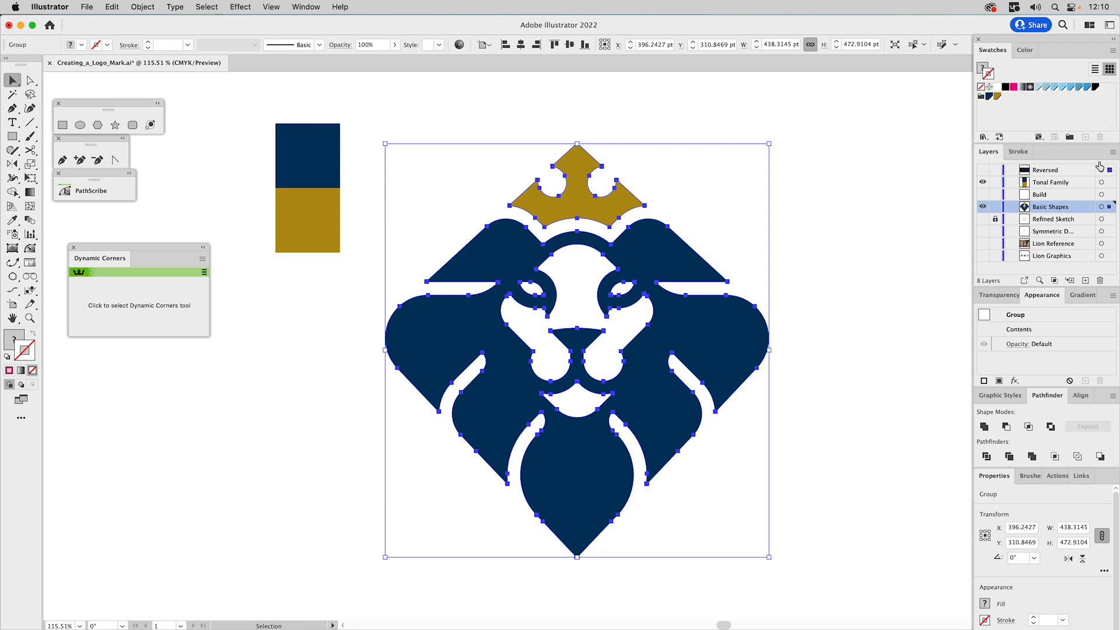
key("super+shift+a")
Hide the Basic Shapes and Tonal Family layers and show the Reversed layer in preview mode
left_click(983, 207)
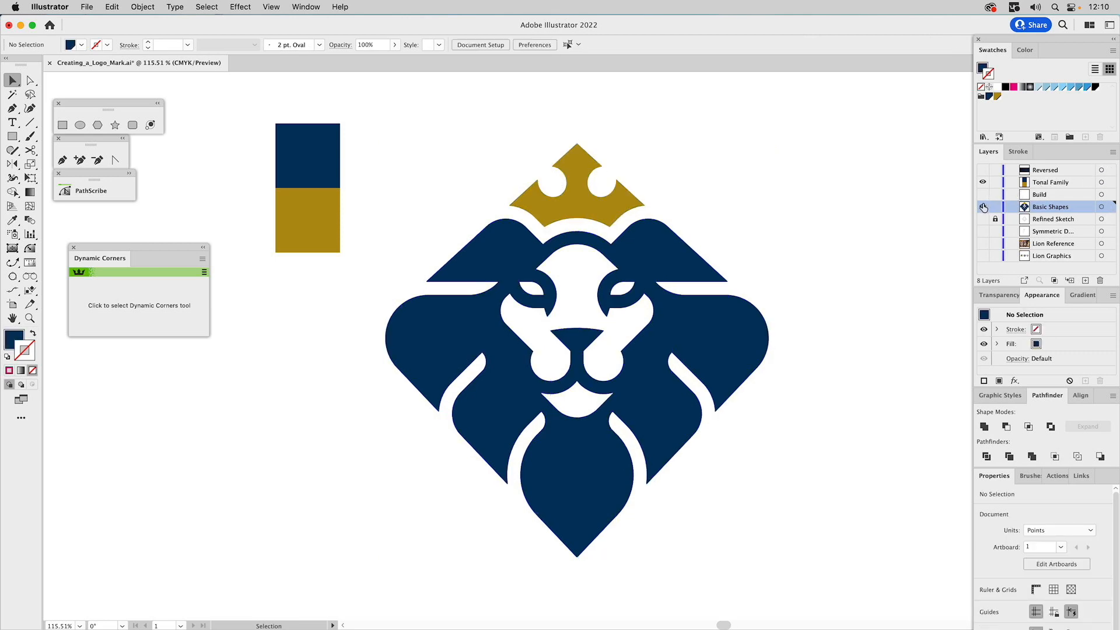
left_click(983, 182)
key("super+y")
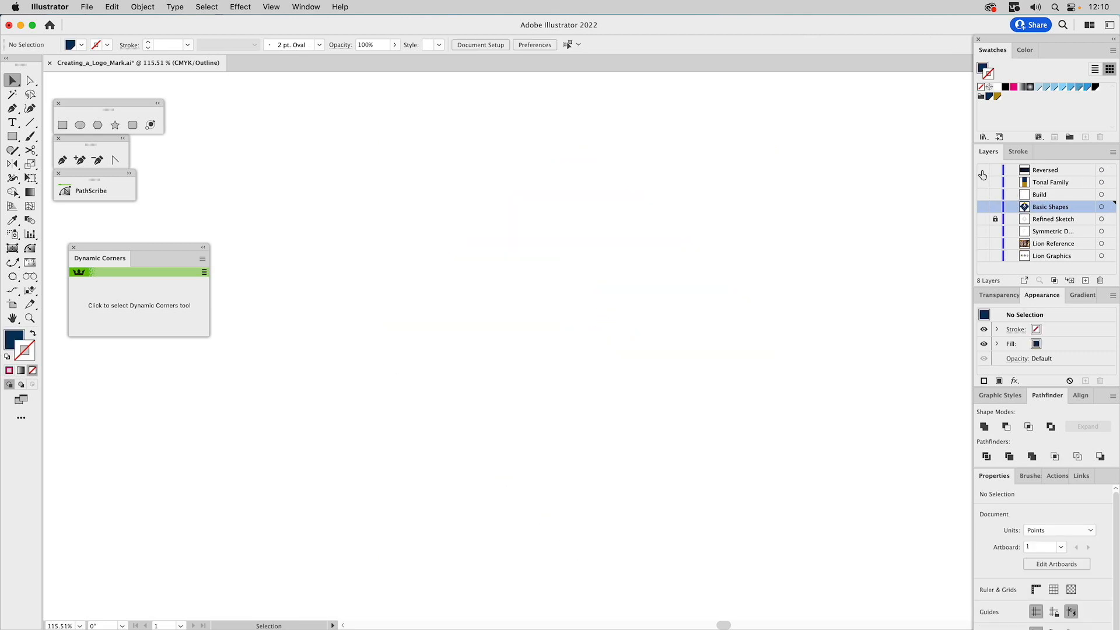
left_click(983, 170)
key("super+y")
Fill the grouped logo mark on the Reversed layer with solid white
left_click(646, 251)
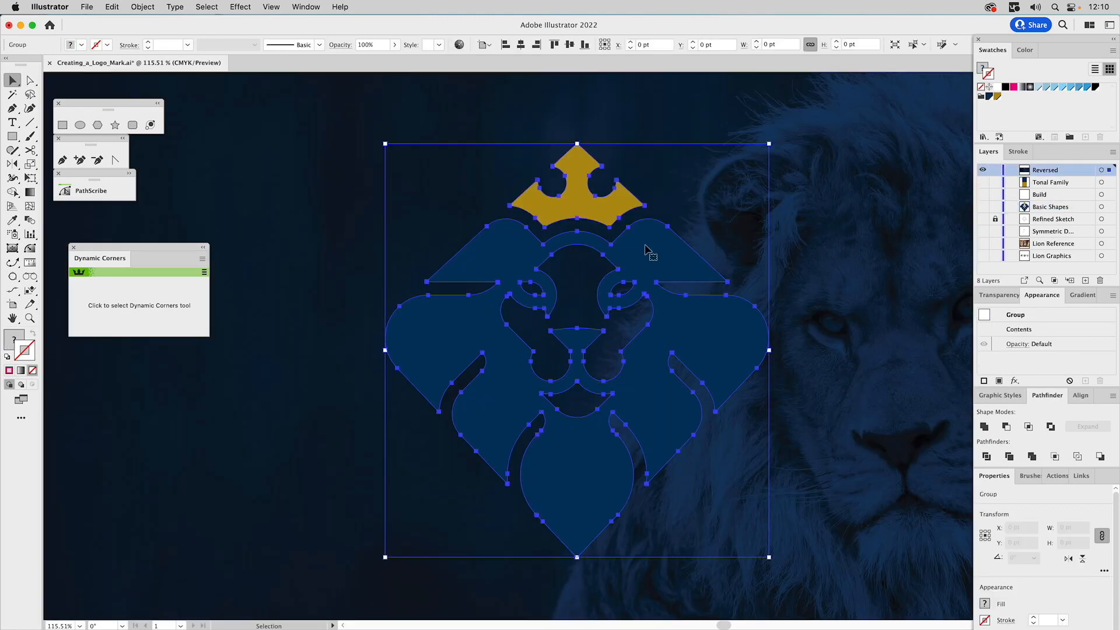
left_click(981, 69)
left_click(998, 86)
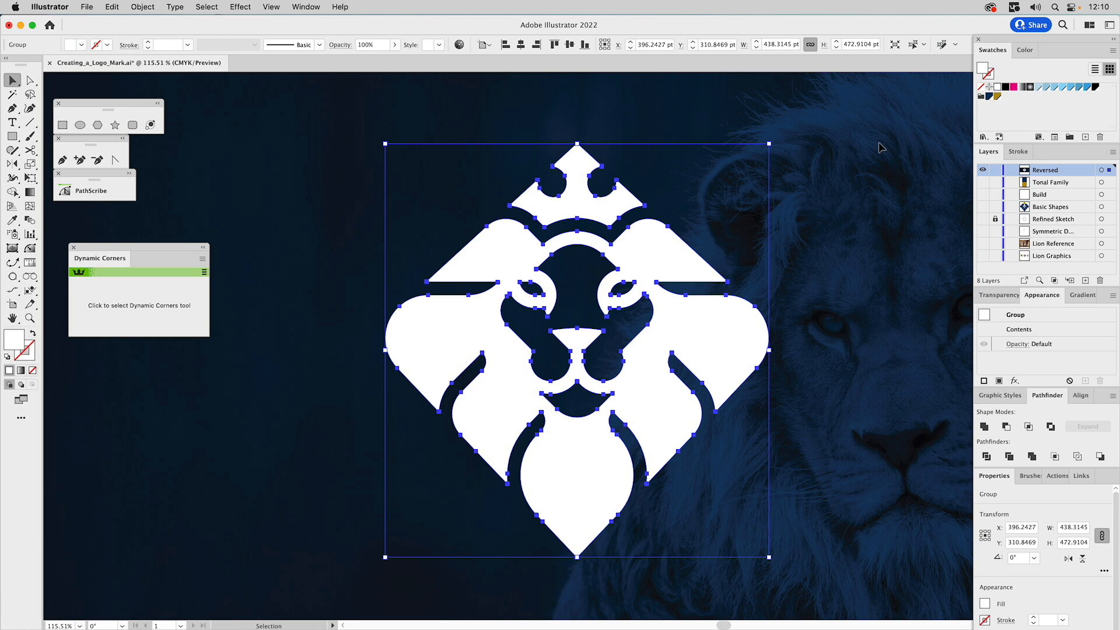
key("super+shift+a")
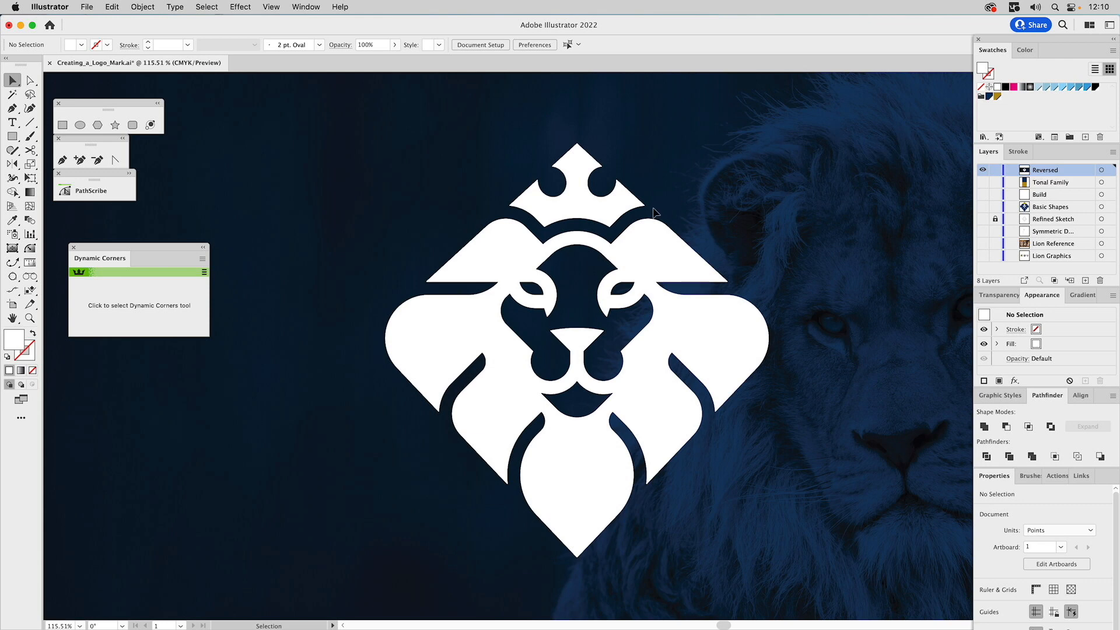
Fill the entire grouped logo mark with the gold swatch and deselect it
left_click(645, 237)
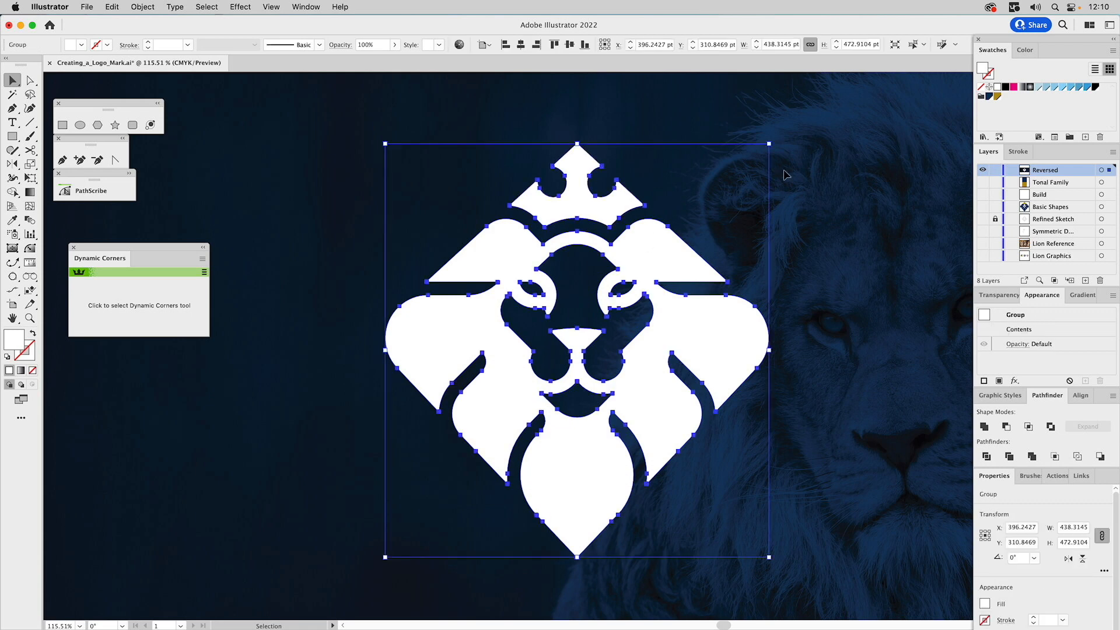
left_click(997, 97)
key("super+shift+a")
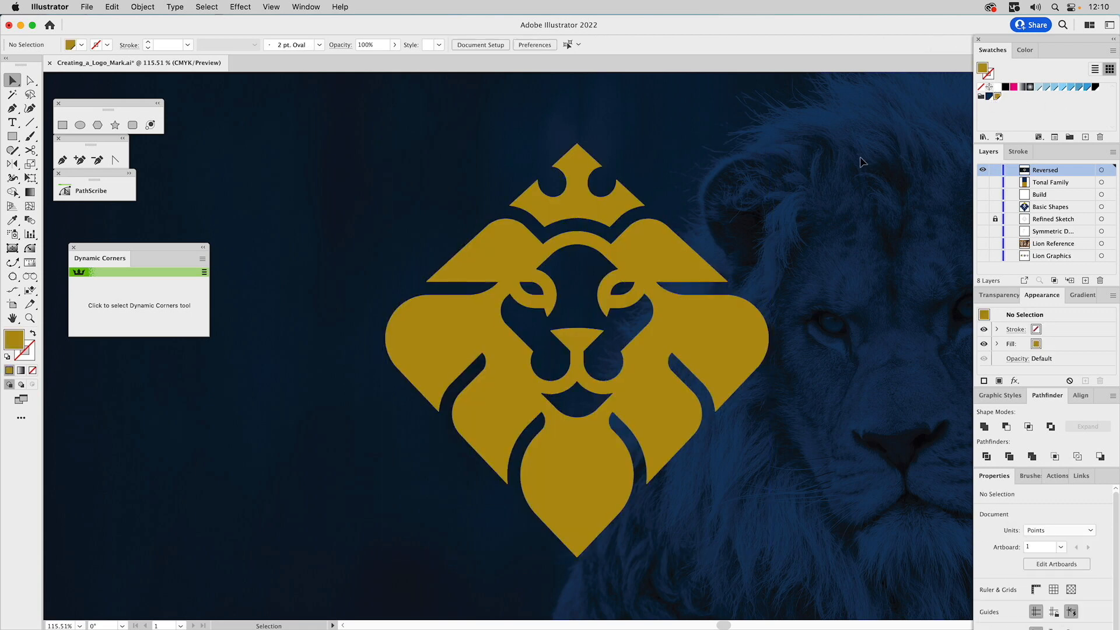